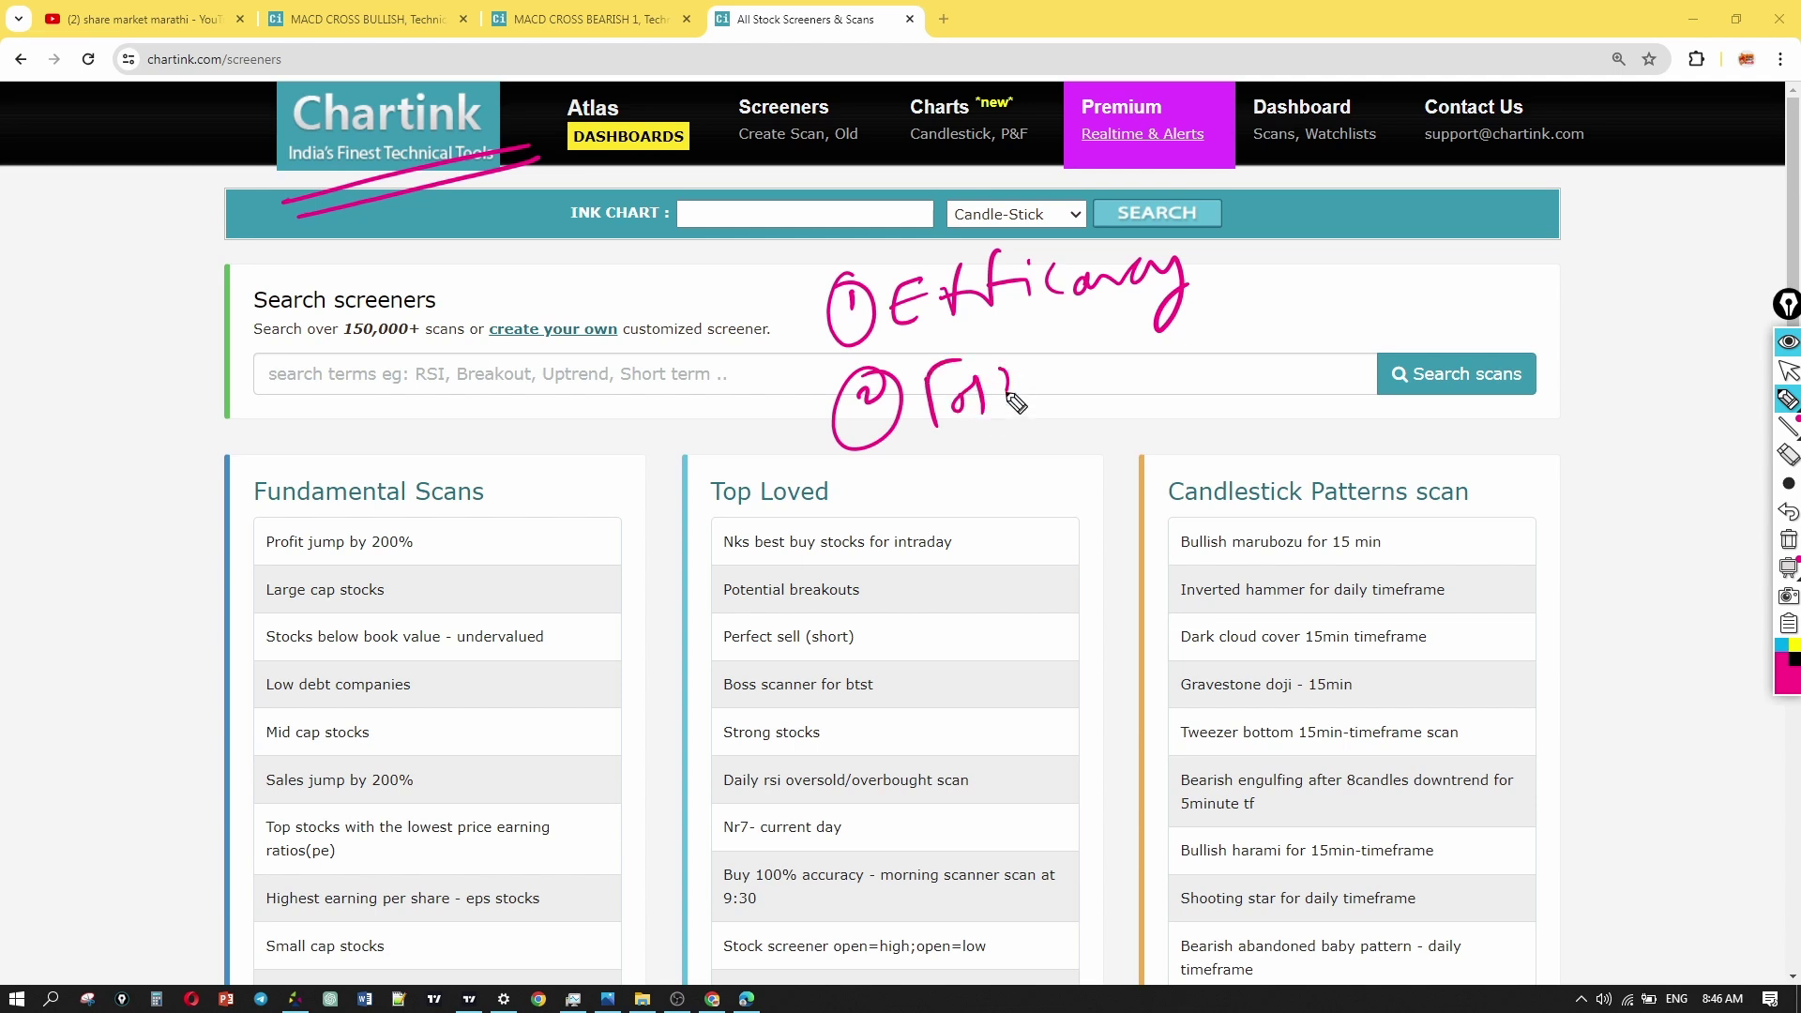
# - Handwrite list points 2 "नियमित" and 3 "Quick Analysis" over the screeners page with the pink pen
pyautogui.moveTo(899, 401); pyautogui.dragTo(1172, 340)
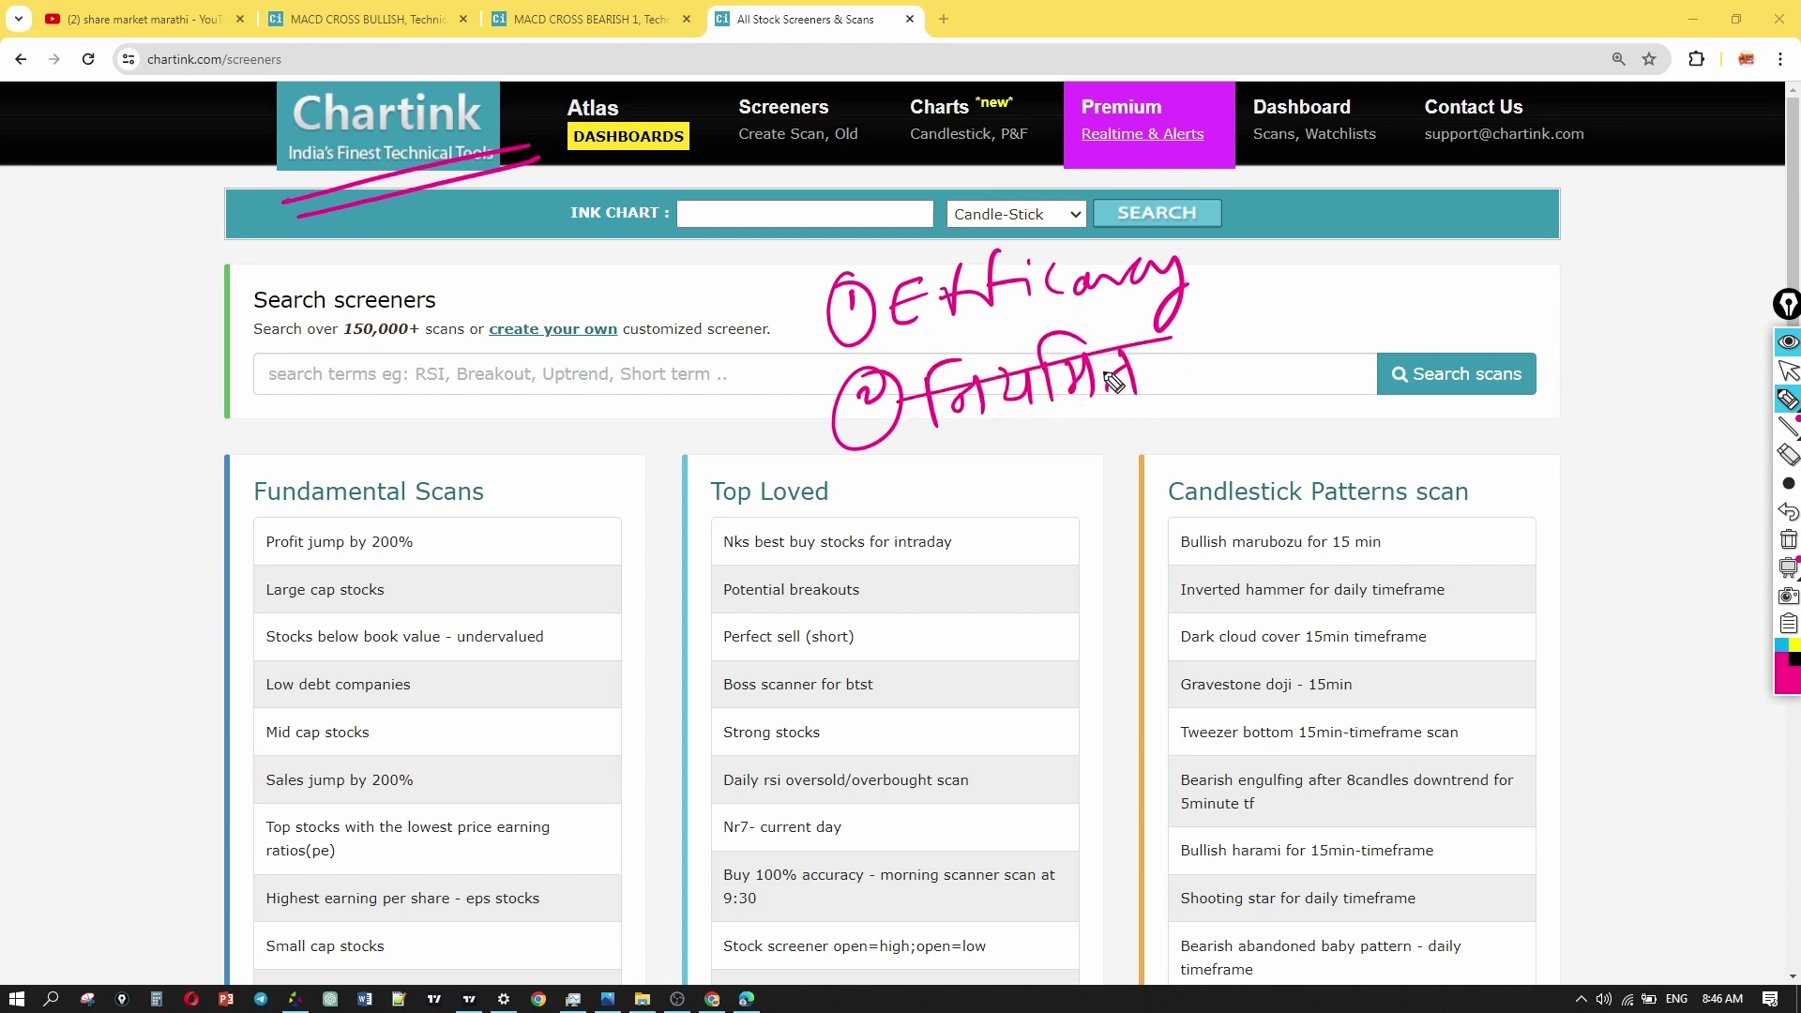
pyautogui.moveTo(882, 476)
pyautogui.mouseDown()
pyautogui.moveTo(906, 492)
pyautogui.moveTo(887, 514)
pyautogui.mouseUp()
pyautogui.moveTo(895, 462)
pyautogui.mouseDown()
pyautogui.moveTo(854, 507)
pyautogui.moveTo(900, 460)
pyautogui.moveTo(1036, 483)
pyautogui.moveTo(1337, 413)
pyautogui.moveTo(1418, 373)
pyautogui.moveTo(1414, 405)
pyautogui.mouseUp()
pyautogui.click(963, 476)
# - Handwrite point 4 "Alerts" with a circled number and underline it below the Quick Analysis note
pyautogui.click(933, 578)
pyautogui.moveTo(933, 579); pyautogui.dragTo(962, 615)
pyautogui.moveTo(938, 562)
pyautogui.mouseDown()
pyautogui.moveTo(887, 605)
pyautogui.moveTo(924, 563)
pyautogui.mouseUp()
pyautogui.moveTo(1038, 624)
pyautogui.mouseDown()
pyautogui.moveTo(1199, 563)
pyautogui.moveTo(1255, 511)
pyautogui.moveTo(1250, 588)
pyautogui.mouseUp()
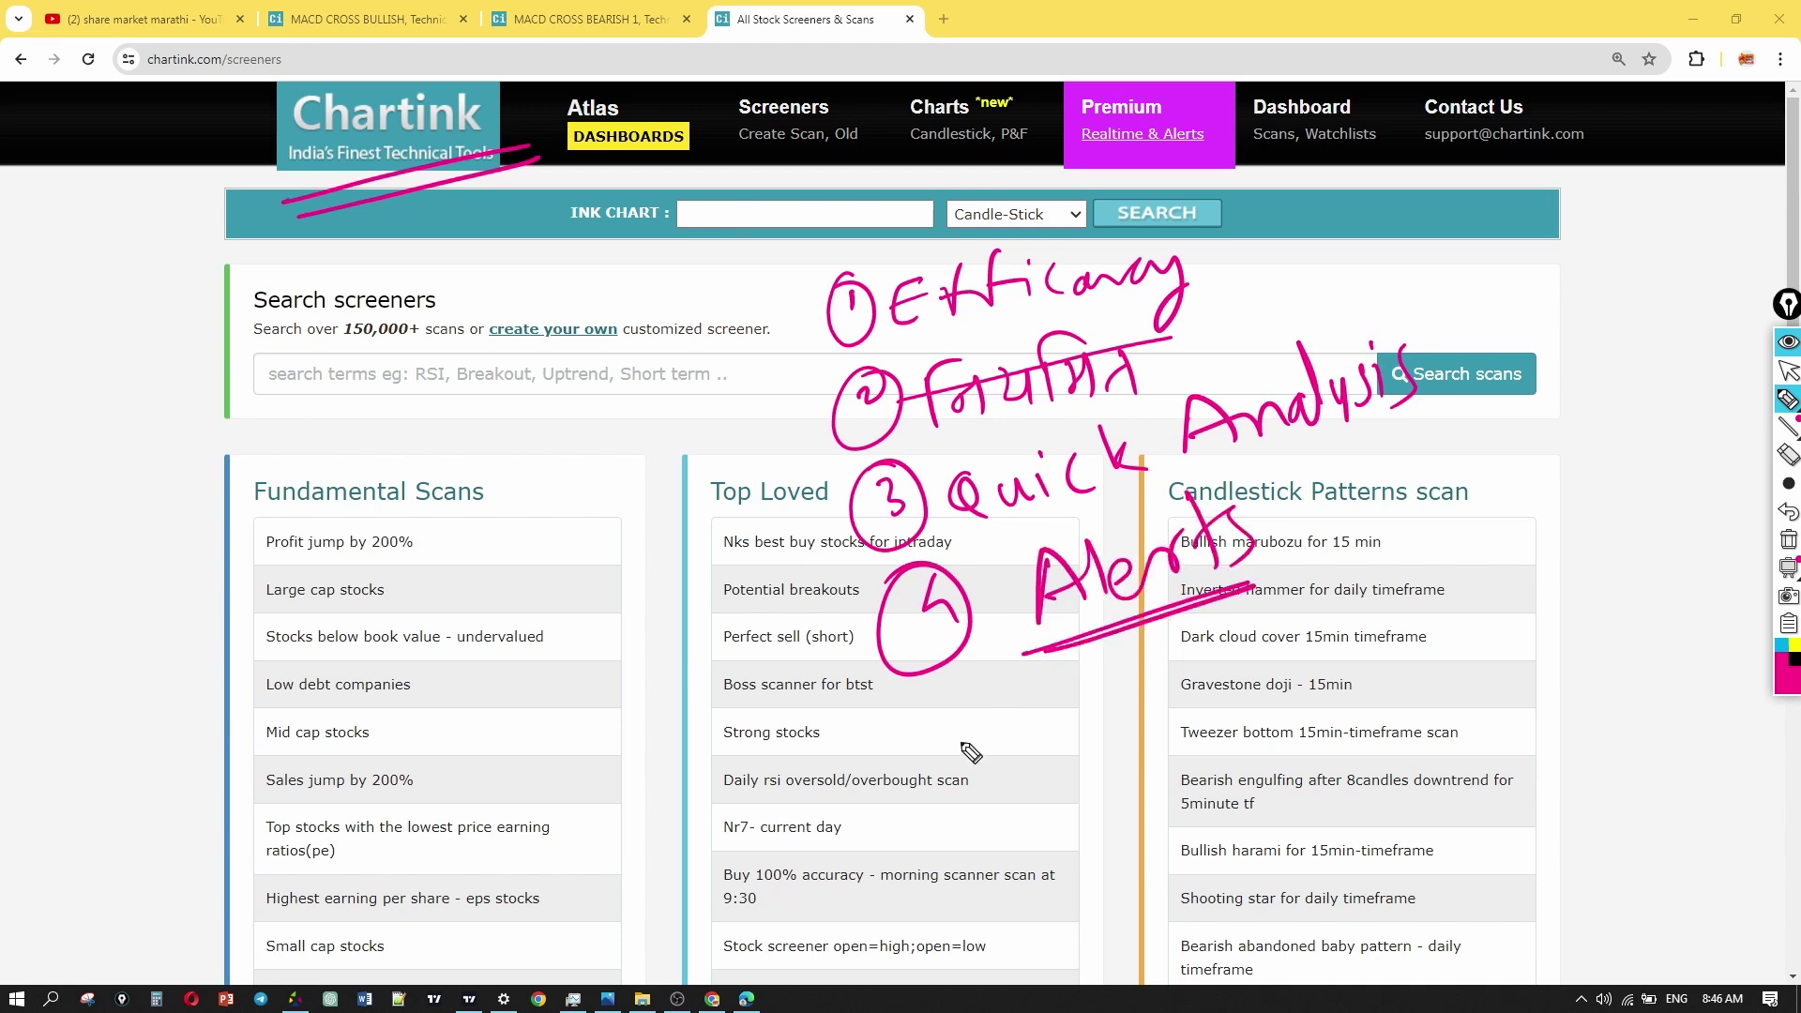
# - Handwrite point 5 "Backtesting" with a circled number below Alerts and underline it twice
pyautogui.moveTo(985, 732)
pyautogui.mouseDown()
pyautogui.moveTo(974, 760)
pyautogui.moveTo(1015, 724)
pyautogui.moveTo(1041, 774)
pyautogui.mouseUp()
pyautogui.moveTo(1039, 708); pyautogui.dragTo(1043, 769)
pyautogui.moveTo(1108, 716)
pyautogui.mouseDown()
pyautogui.moveTo(1105, 745)
pyautogui.moveTo(1183, 671)
pyautogui.moveTo(1421, 601)
pyautogui.moveTo(1449, 647)
pyautogui.mouseUp()
pyautogui.click(1480, 586)
pyautogui.moveTo(1303, 709); pyautogui.dragTo(1092, 797)
pyautogui.moveTo(1126, 799); pyautogui.dragTo(1378, 699)
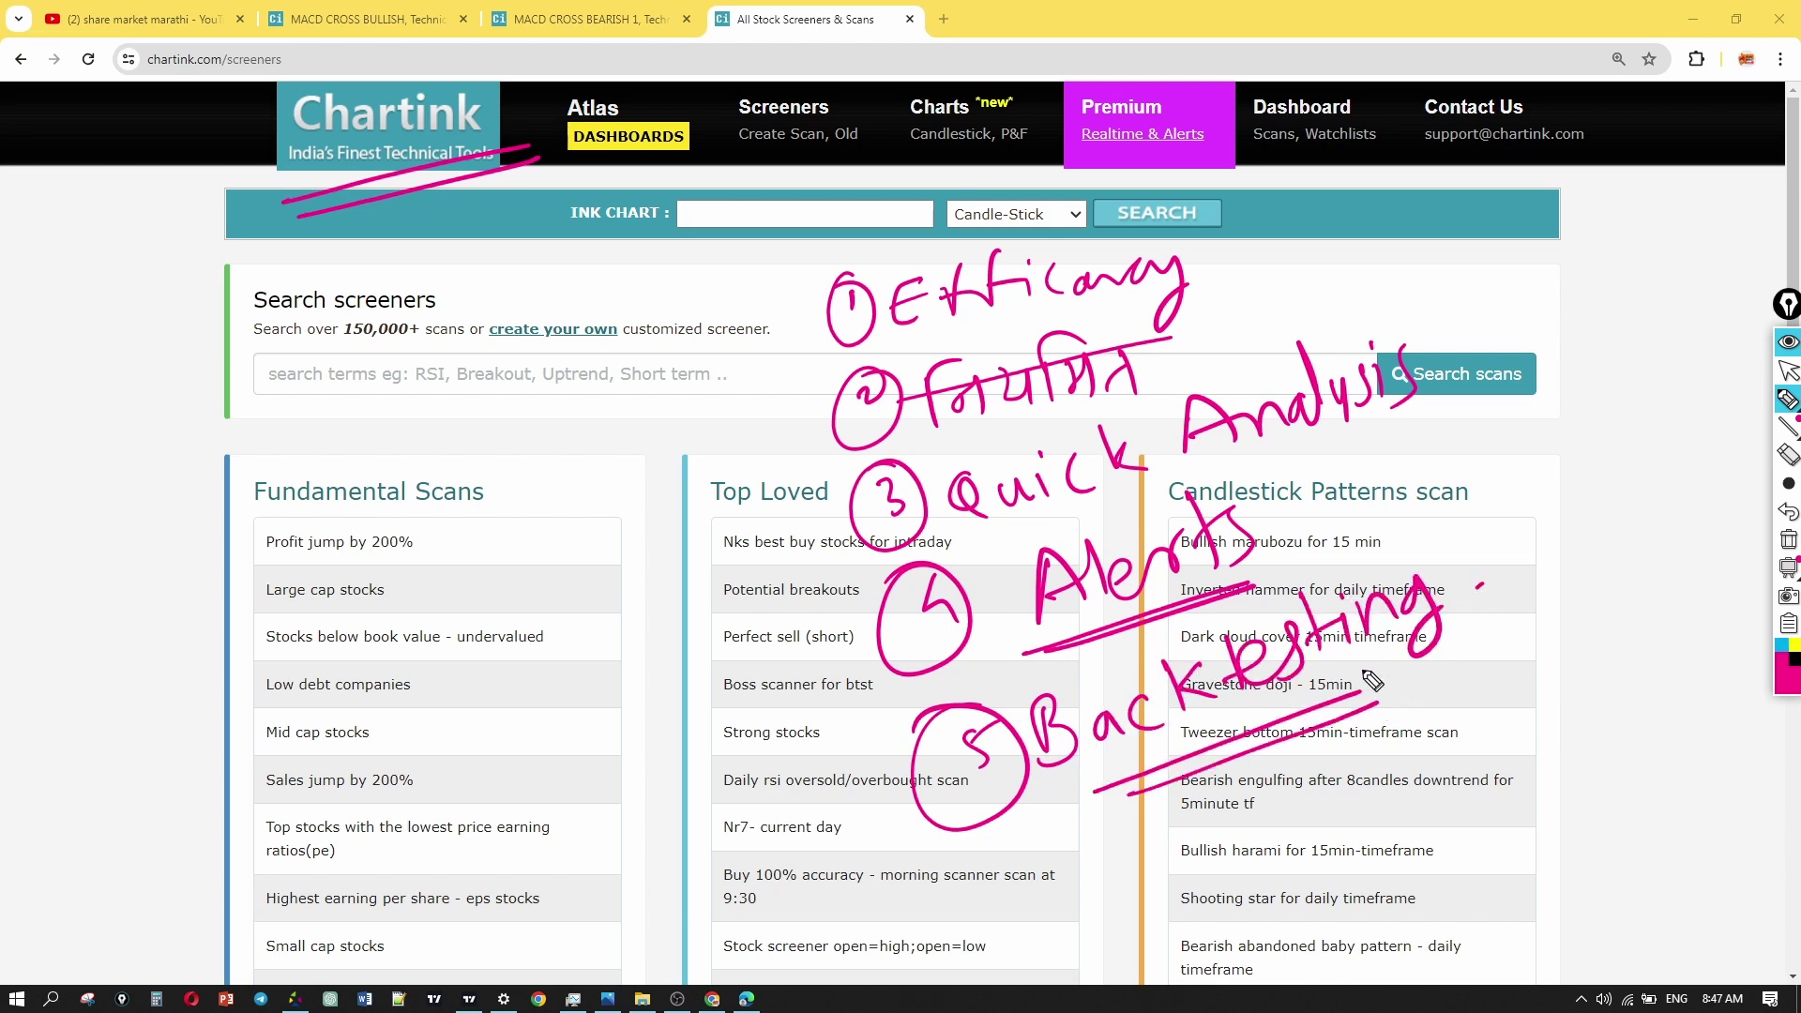
pyautogui.moveTo(1460, 593)
pyautogui.mouseDown()
pyautogui.moveTo(1508, 569)
pyautogui.moveTo(1500, 583)
pyautogui.mouseUp()
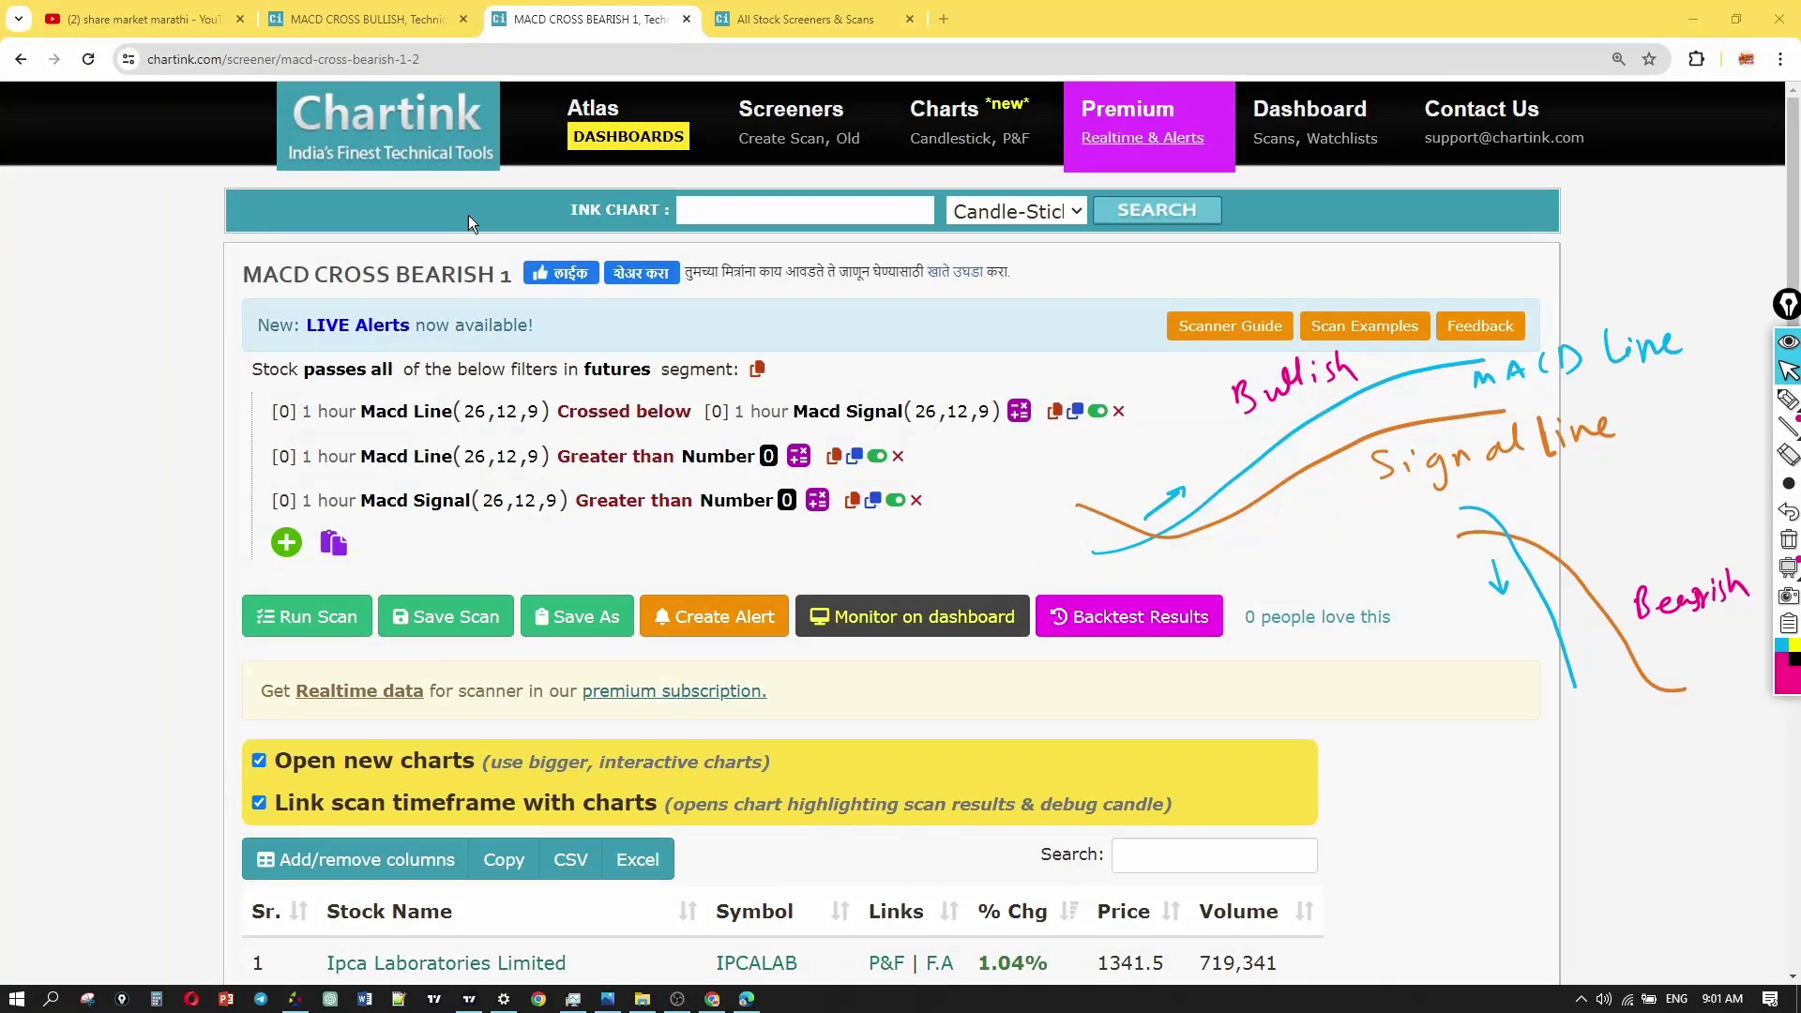
# - Start a new scan from the MACD CROSS BULLISH page and set its stock segment to nifty 500
pyautogui.click(364, 19)
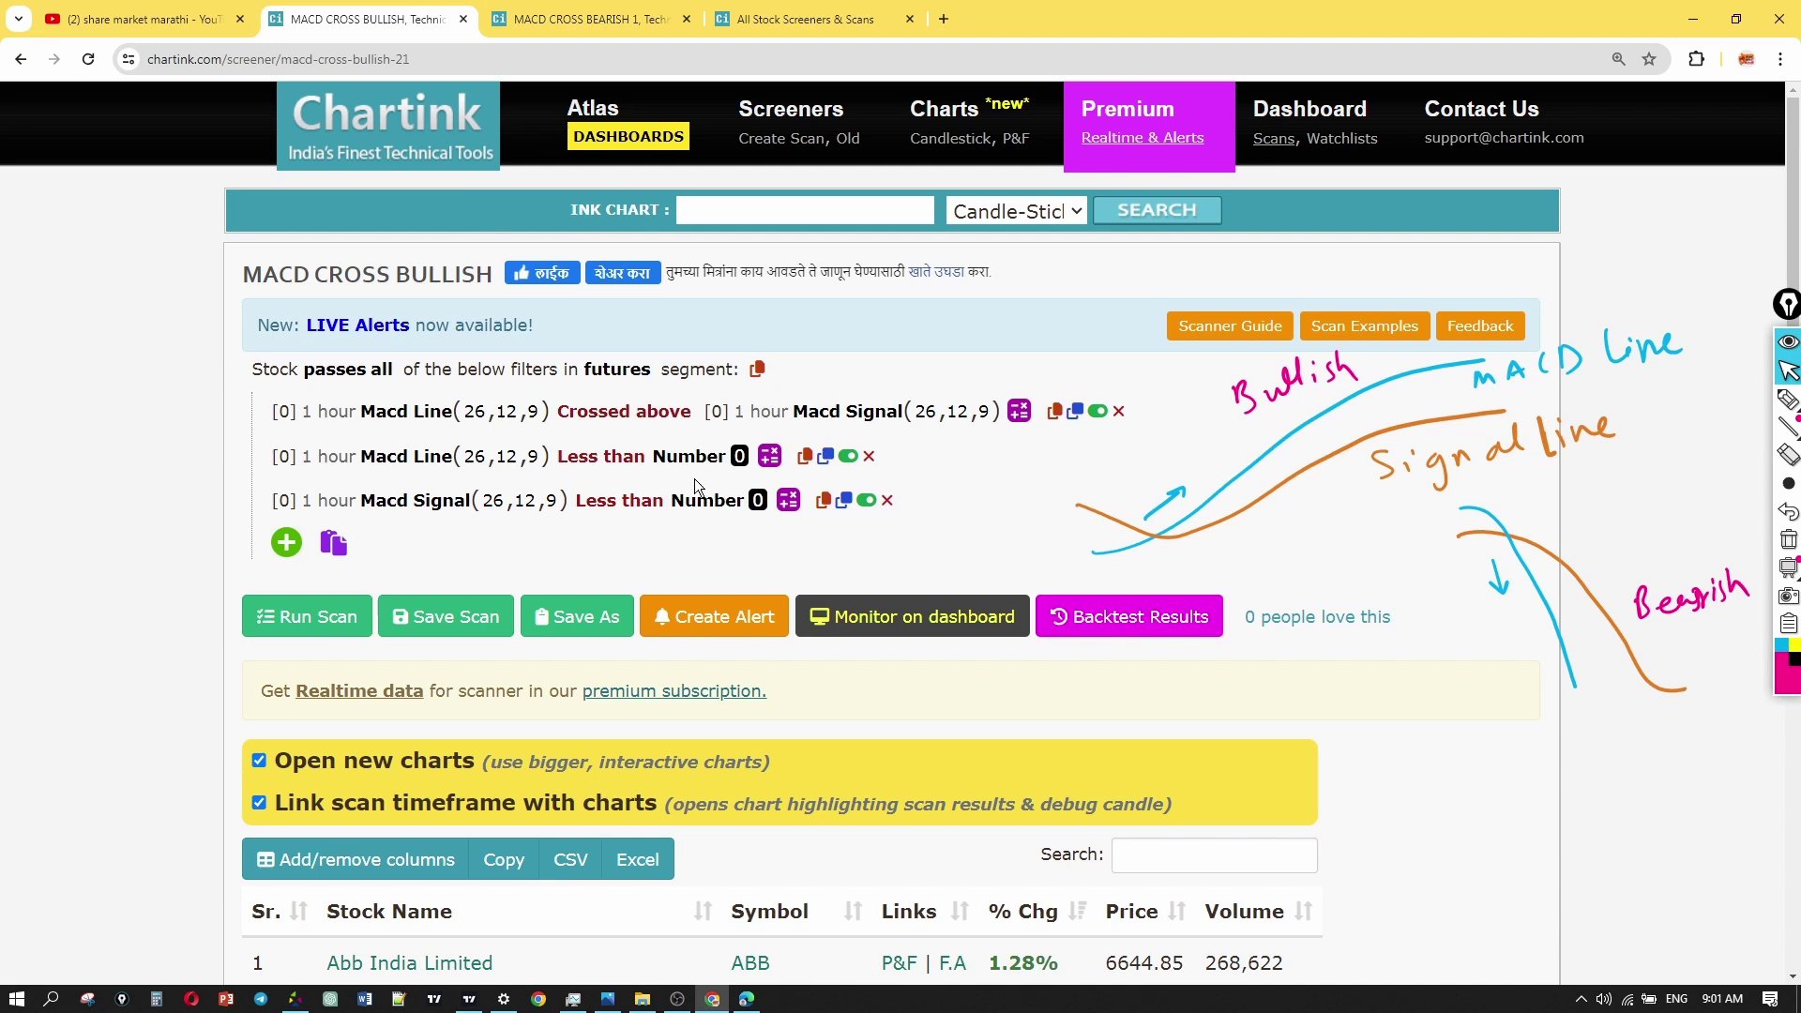
pyautogui.click(772, 141)
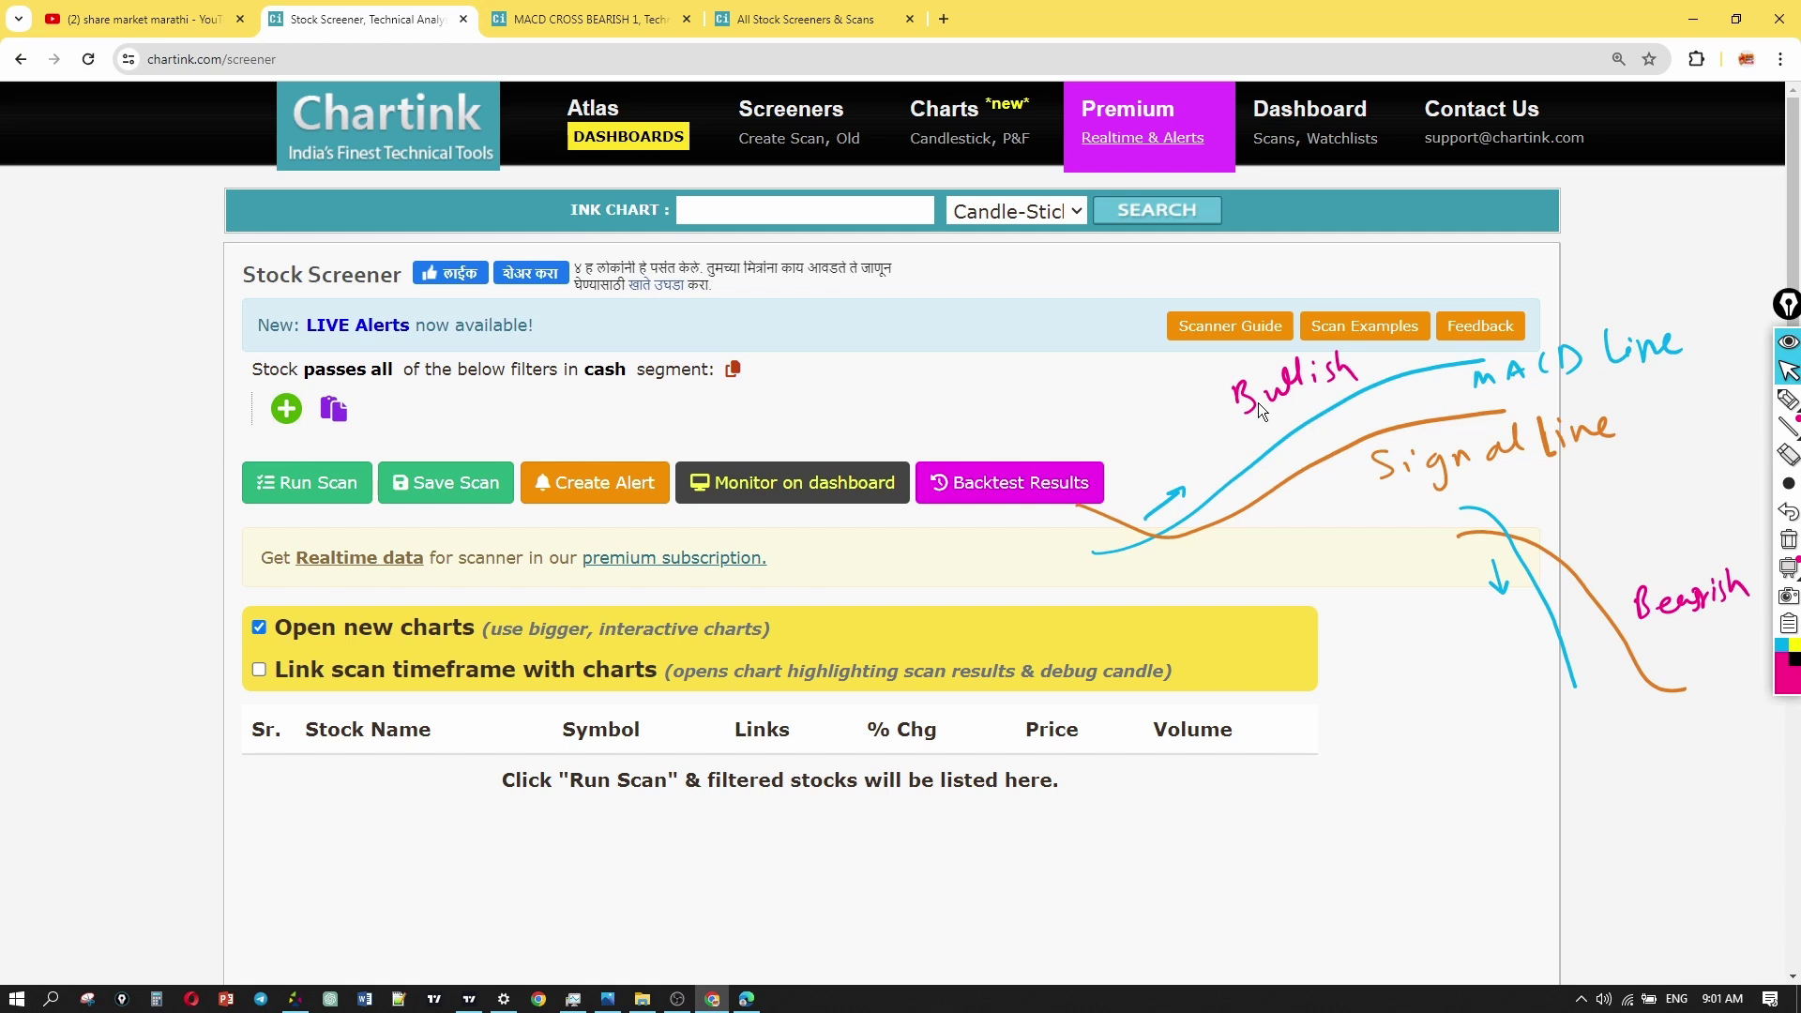
pyautogui.click(613, 381)
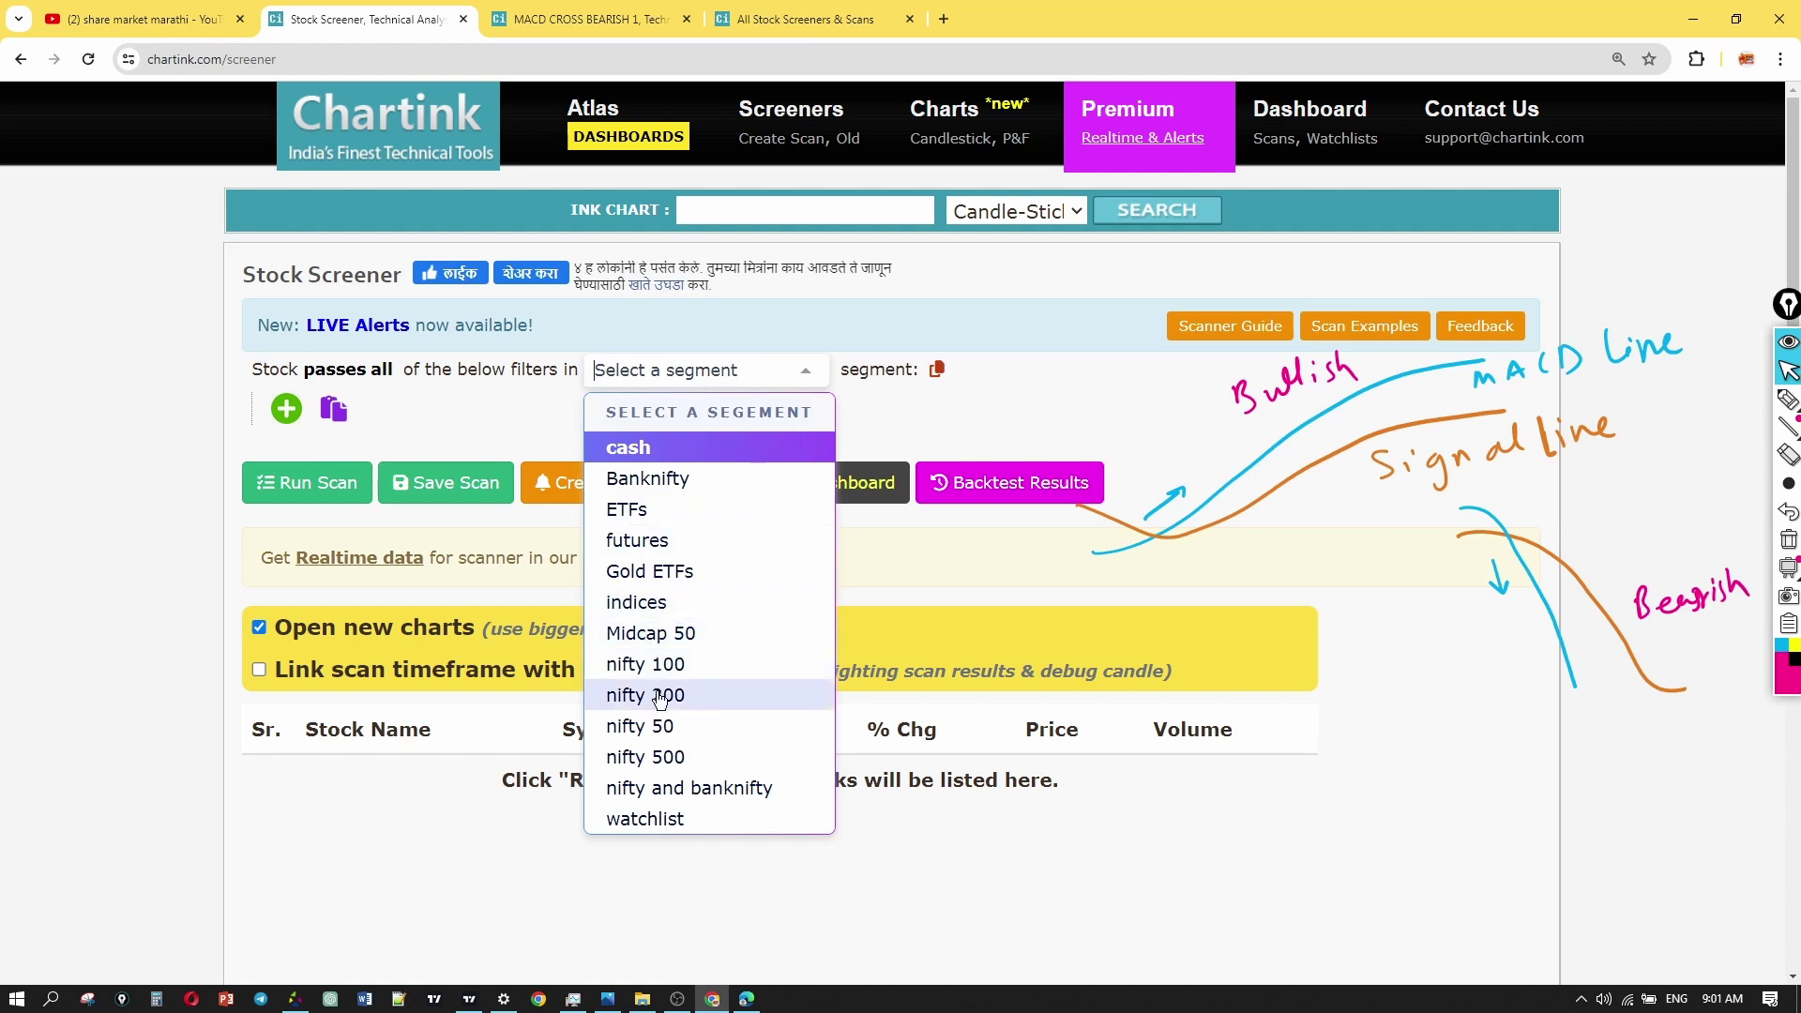
pyautogui.click(681, 759)
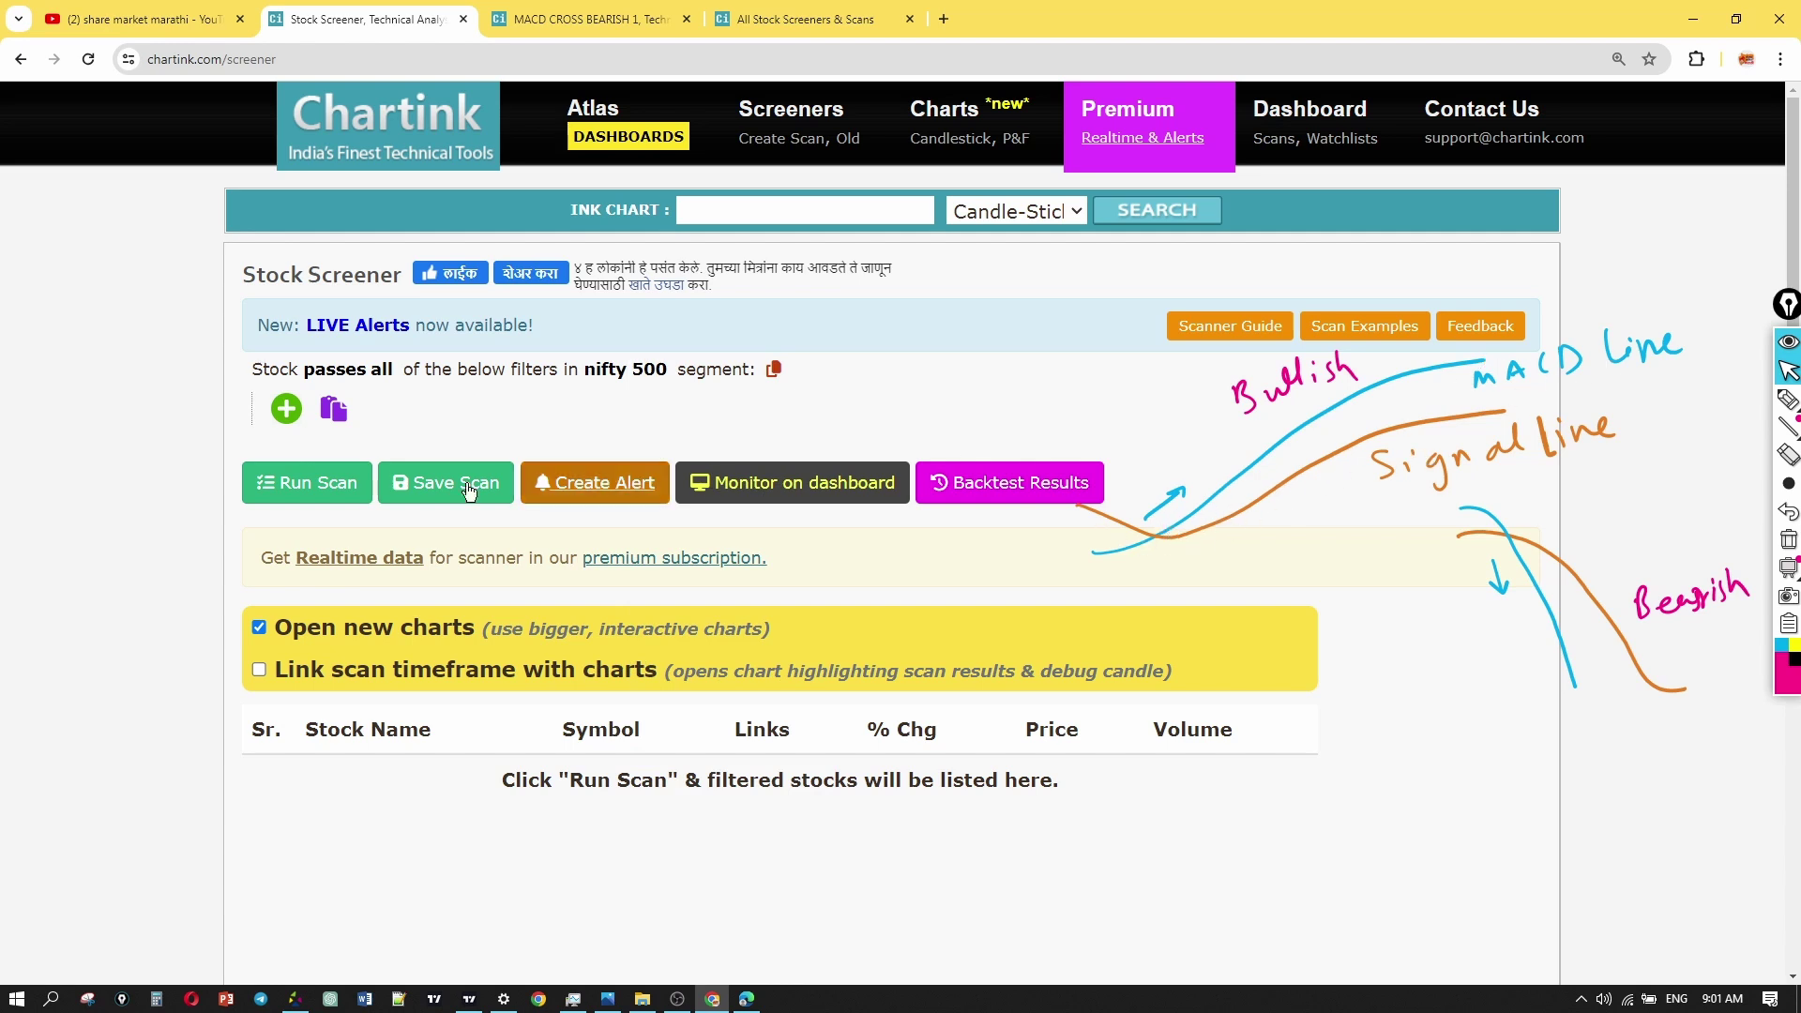
# - Add a filter requiring the Daily Macd Line (26,12,9) to have Crossed above the Daily Macd Signal (26,12,9)
pyautogui.click(286, 409)
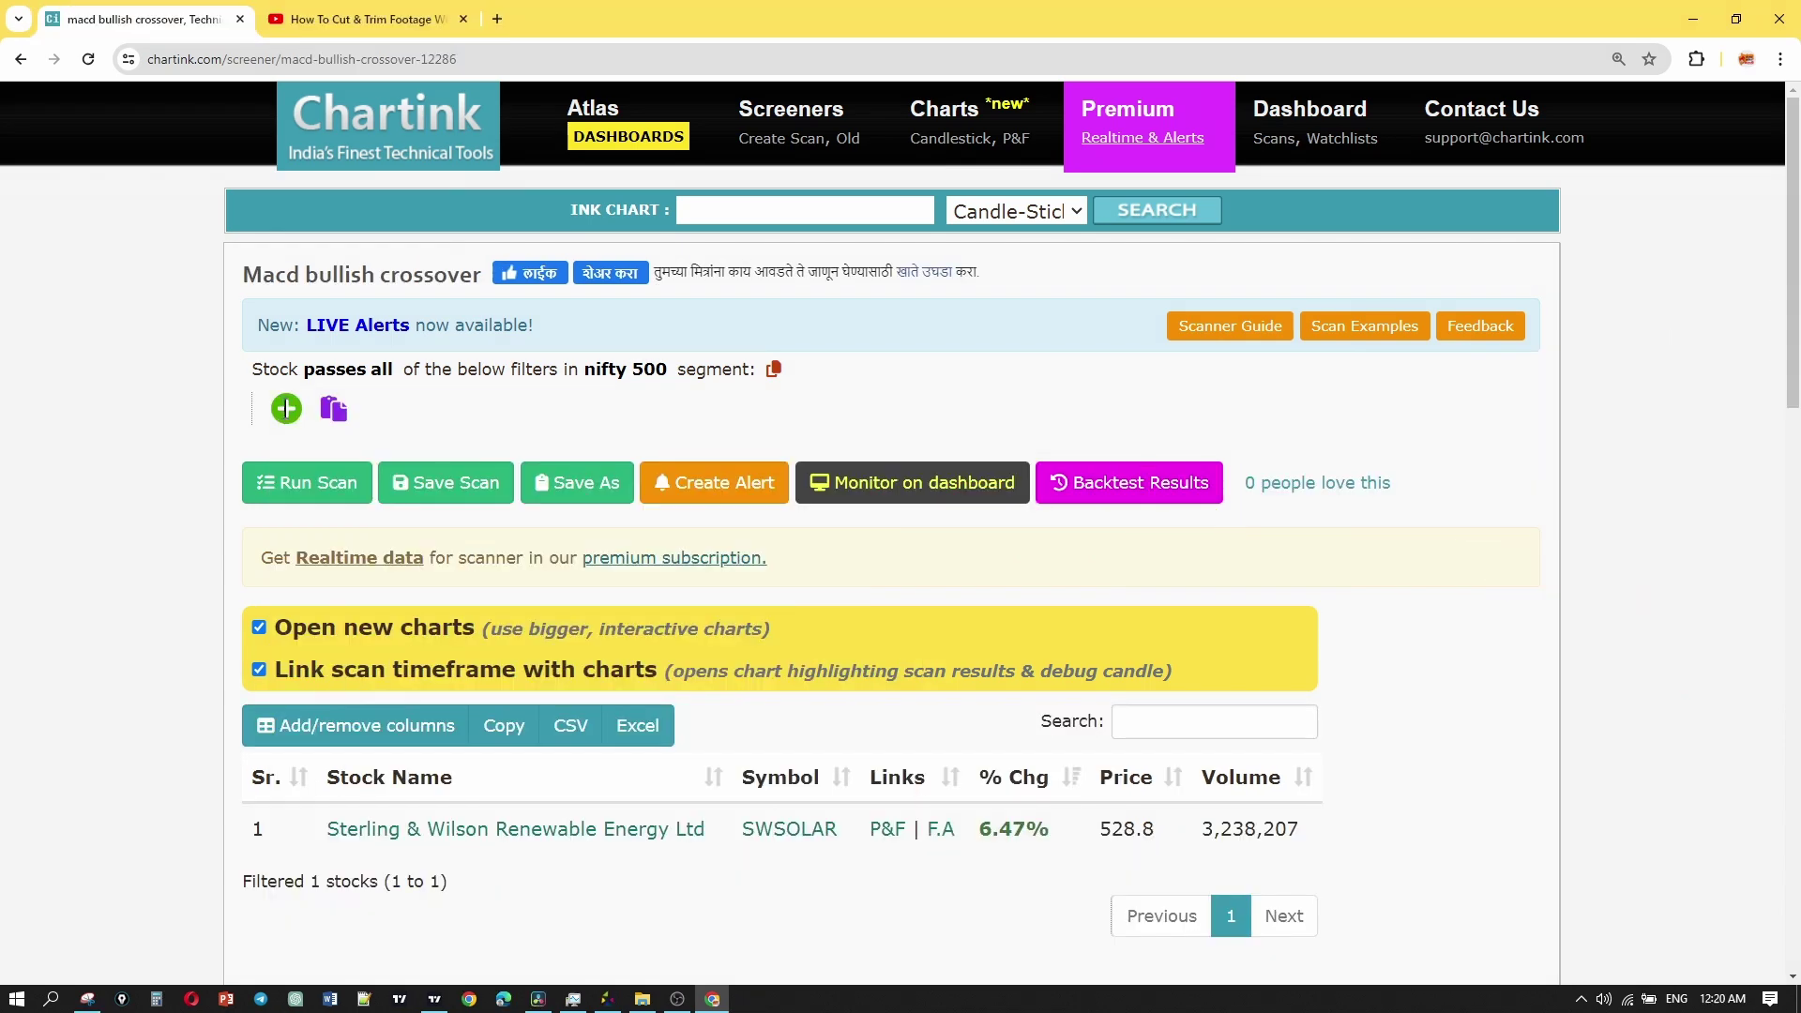
pyautogui.click(285, 408)
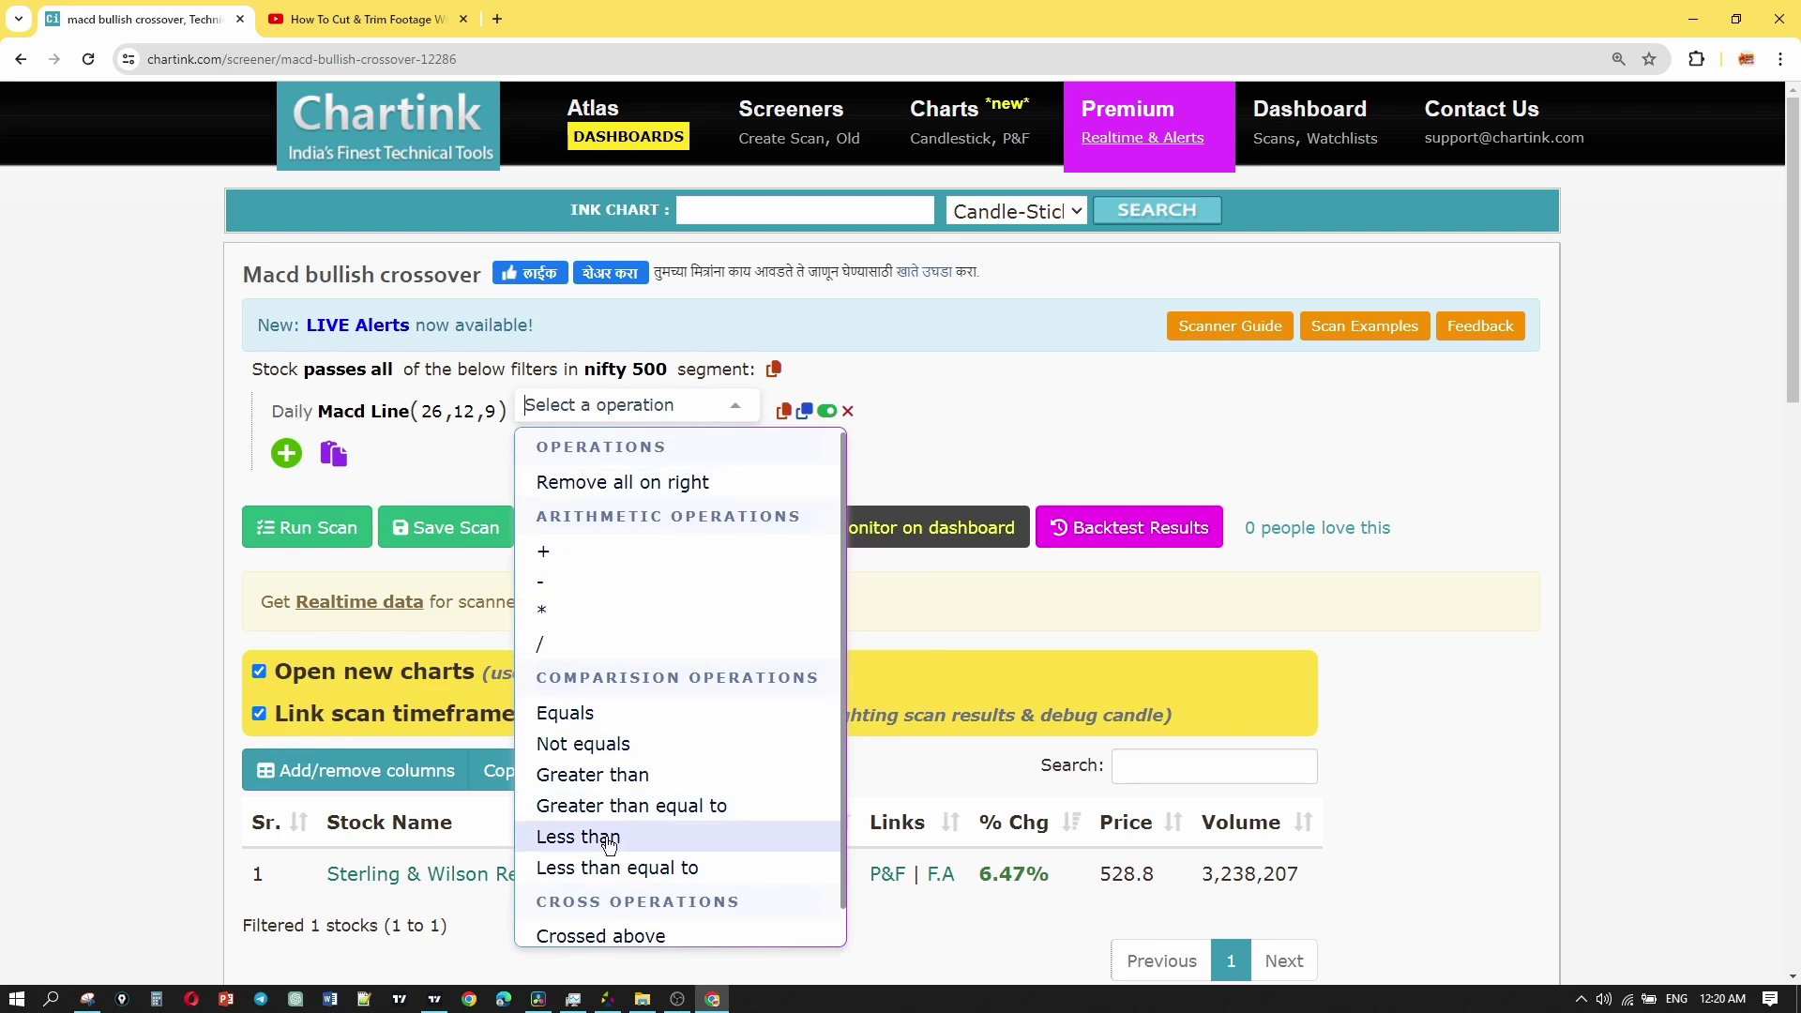
pyautogui.click(628, 938)
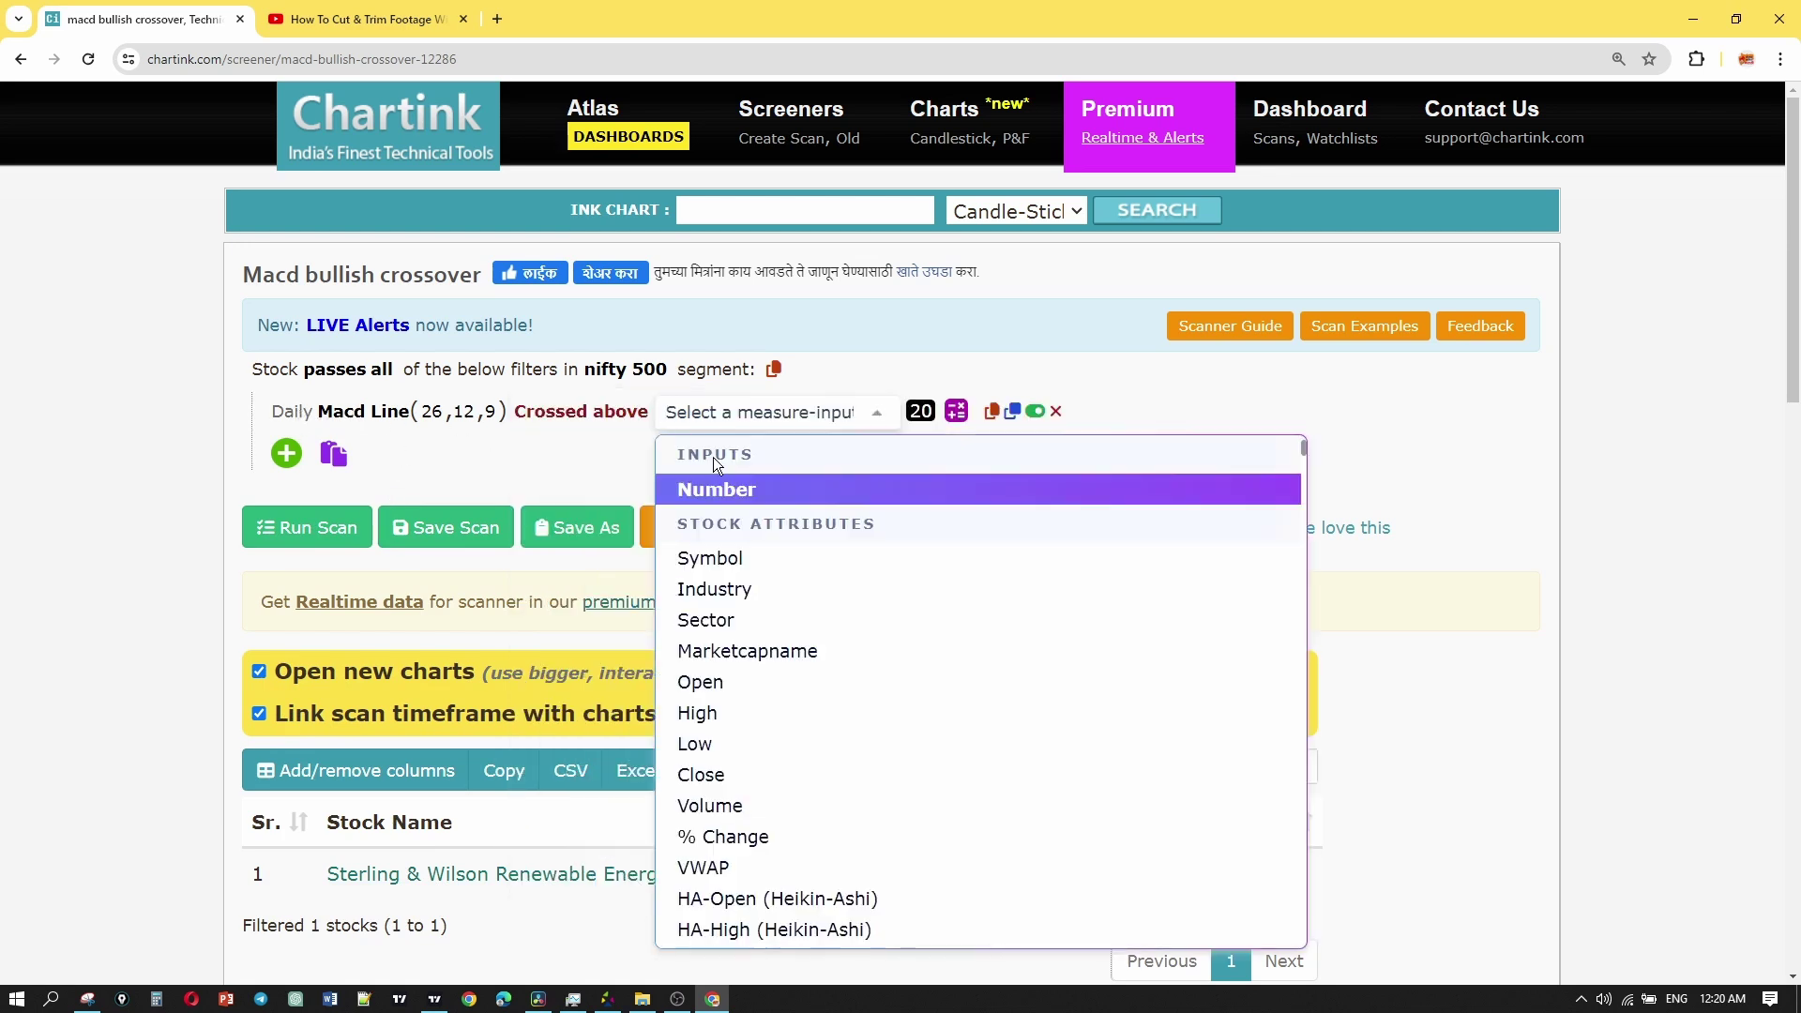
pyautogui.click(718, 516)
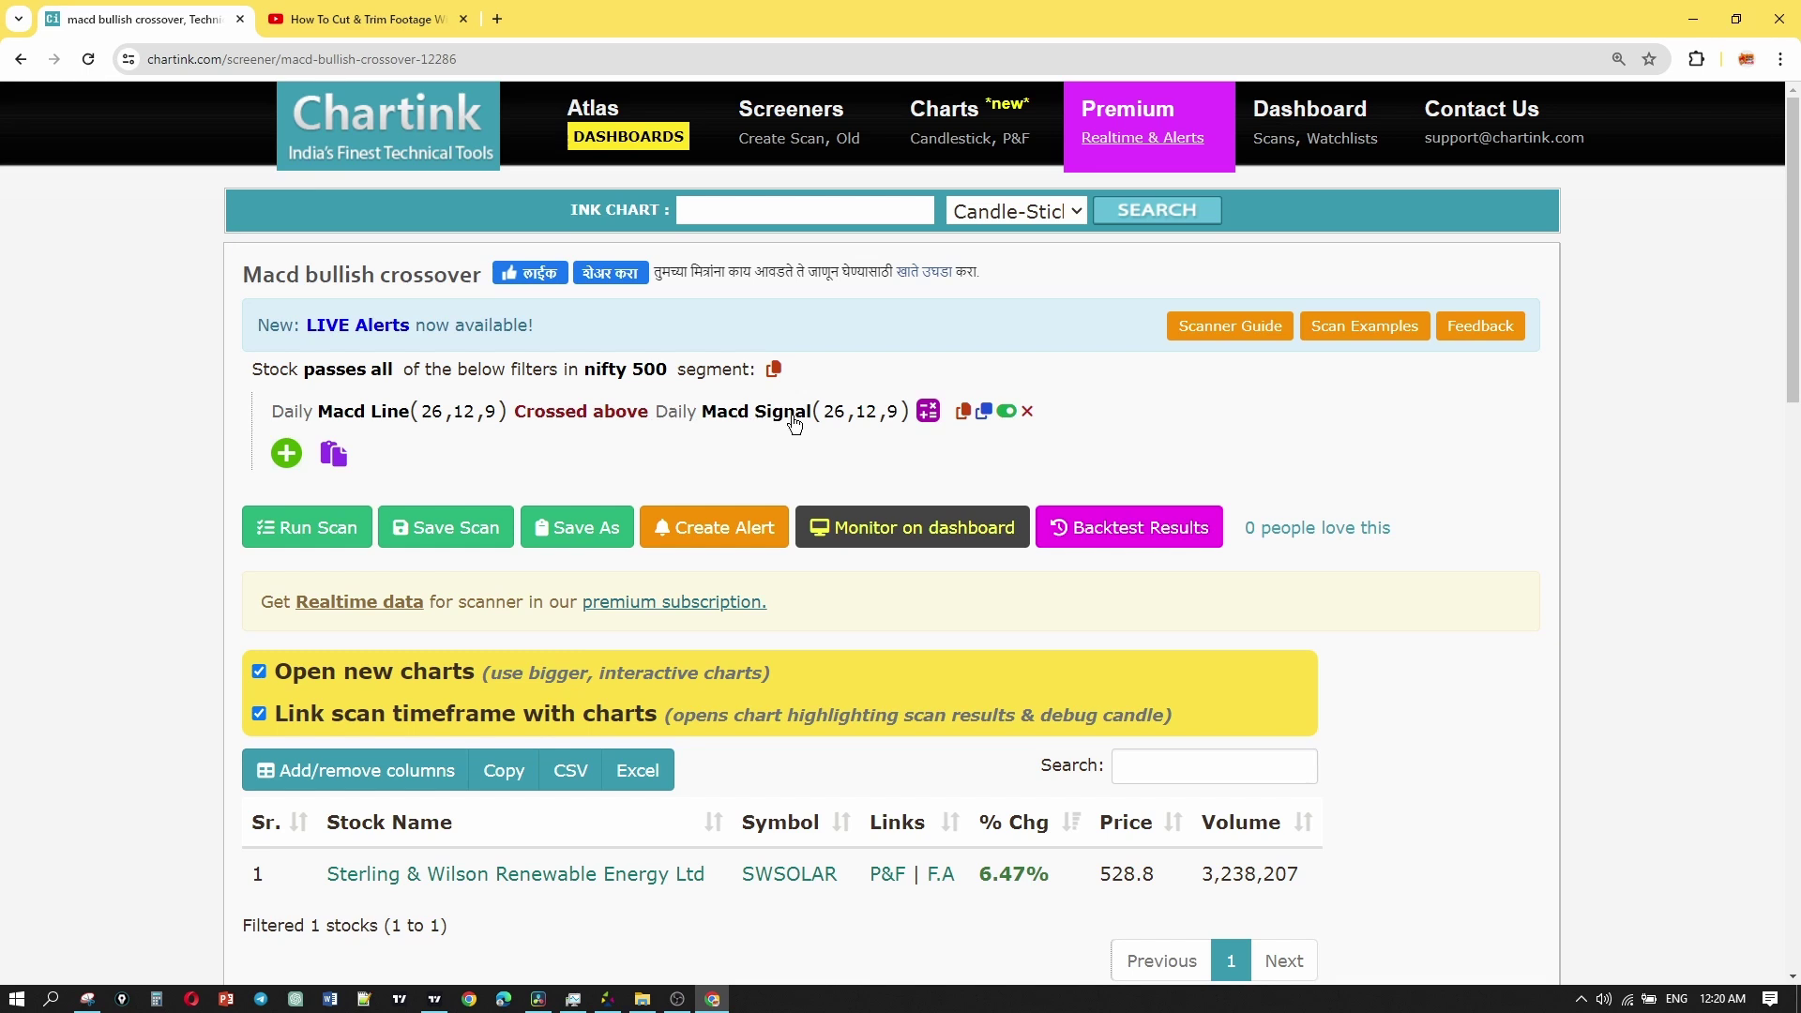
# - Add a second filter requiring the Daily Macd Line (26,12,9) to be Less than Number 0
pyautogui.click(286, 455)
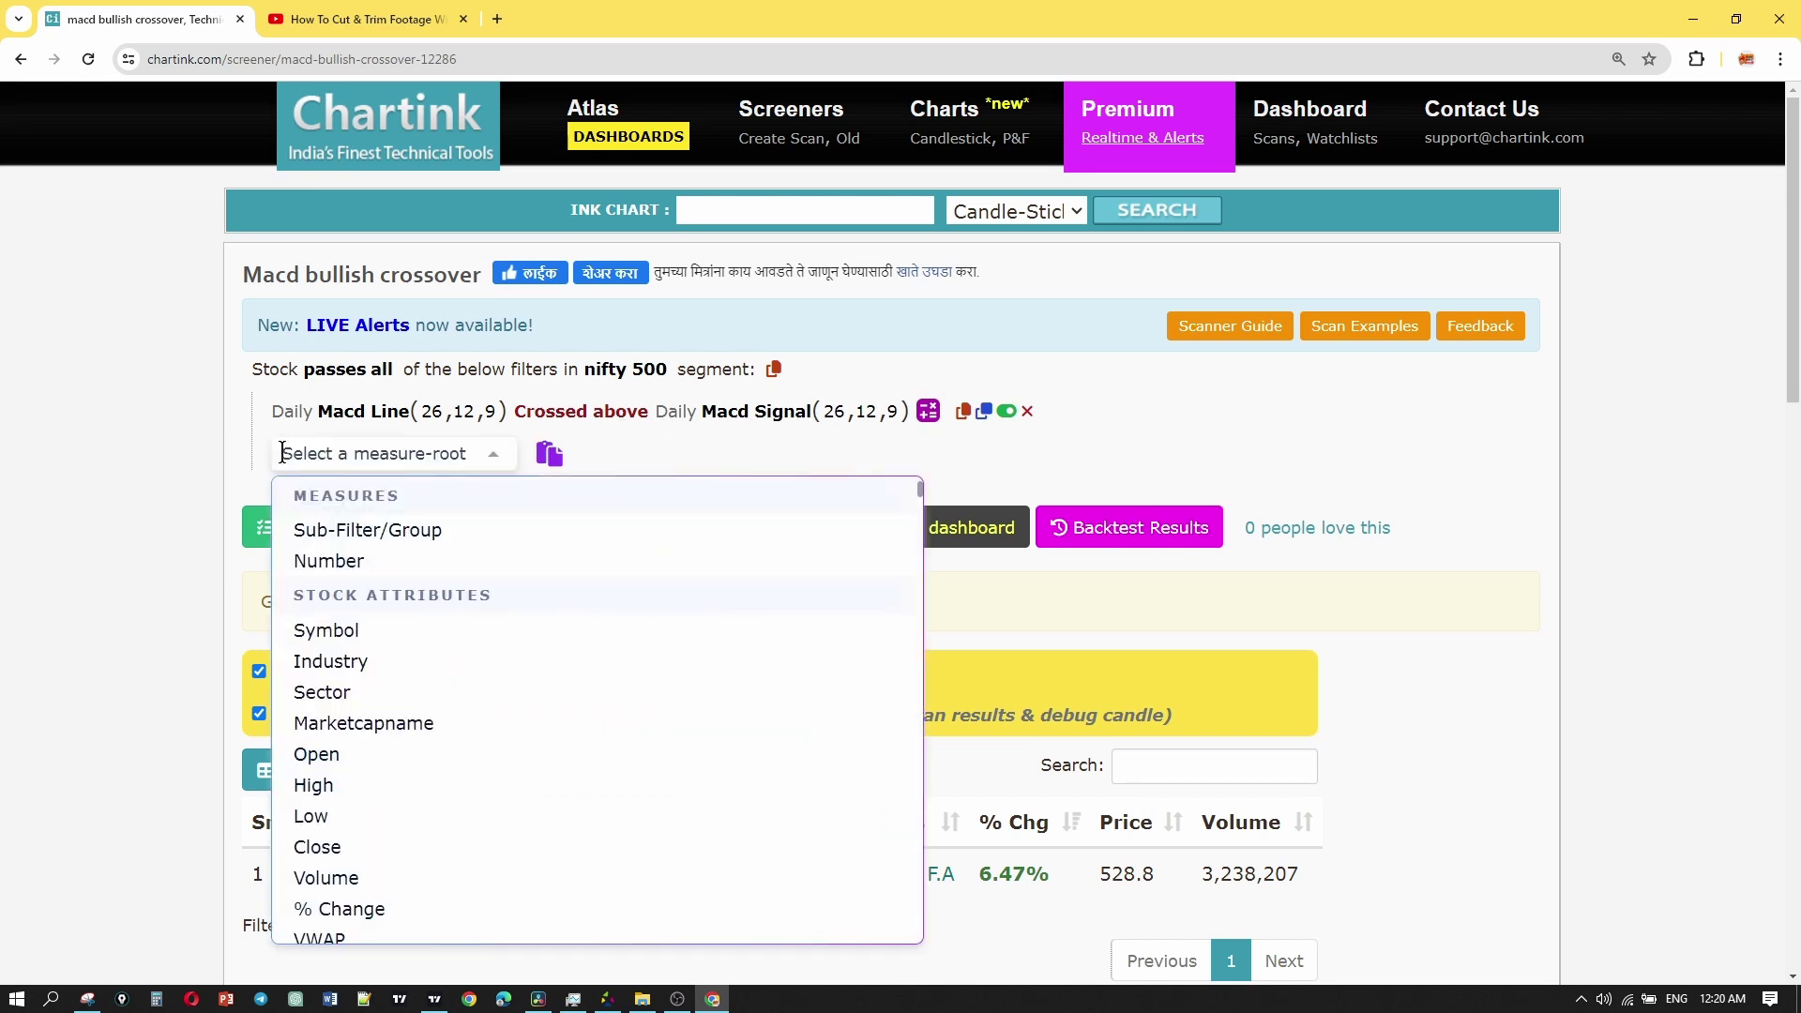
pyautogui.write('macd')
pyautogui.click(362, 531)
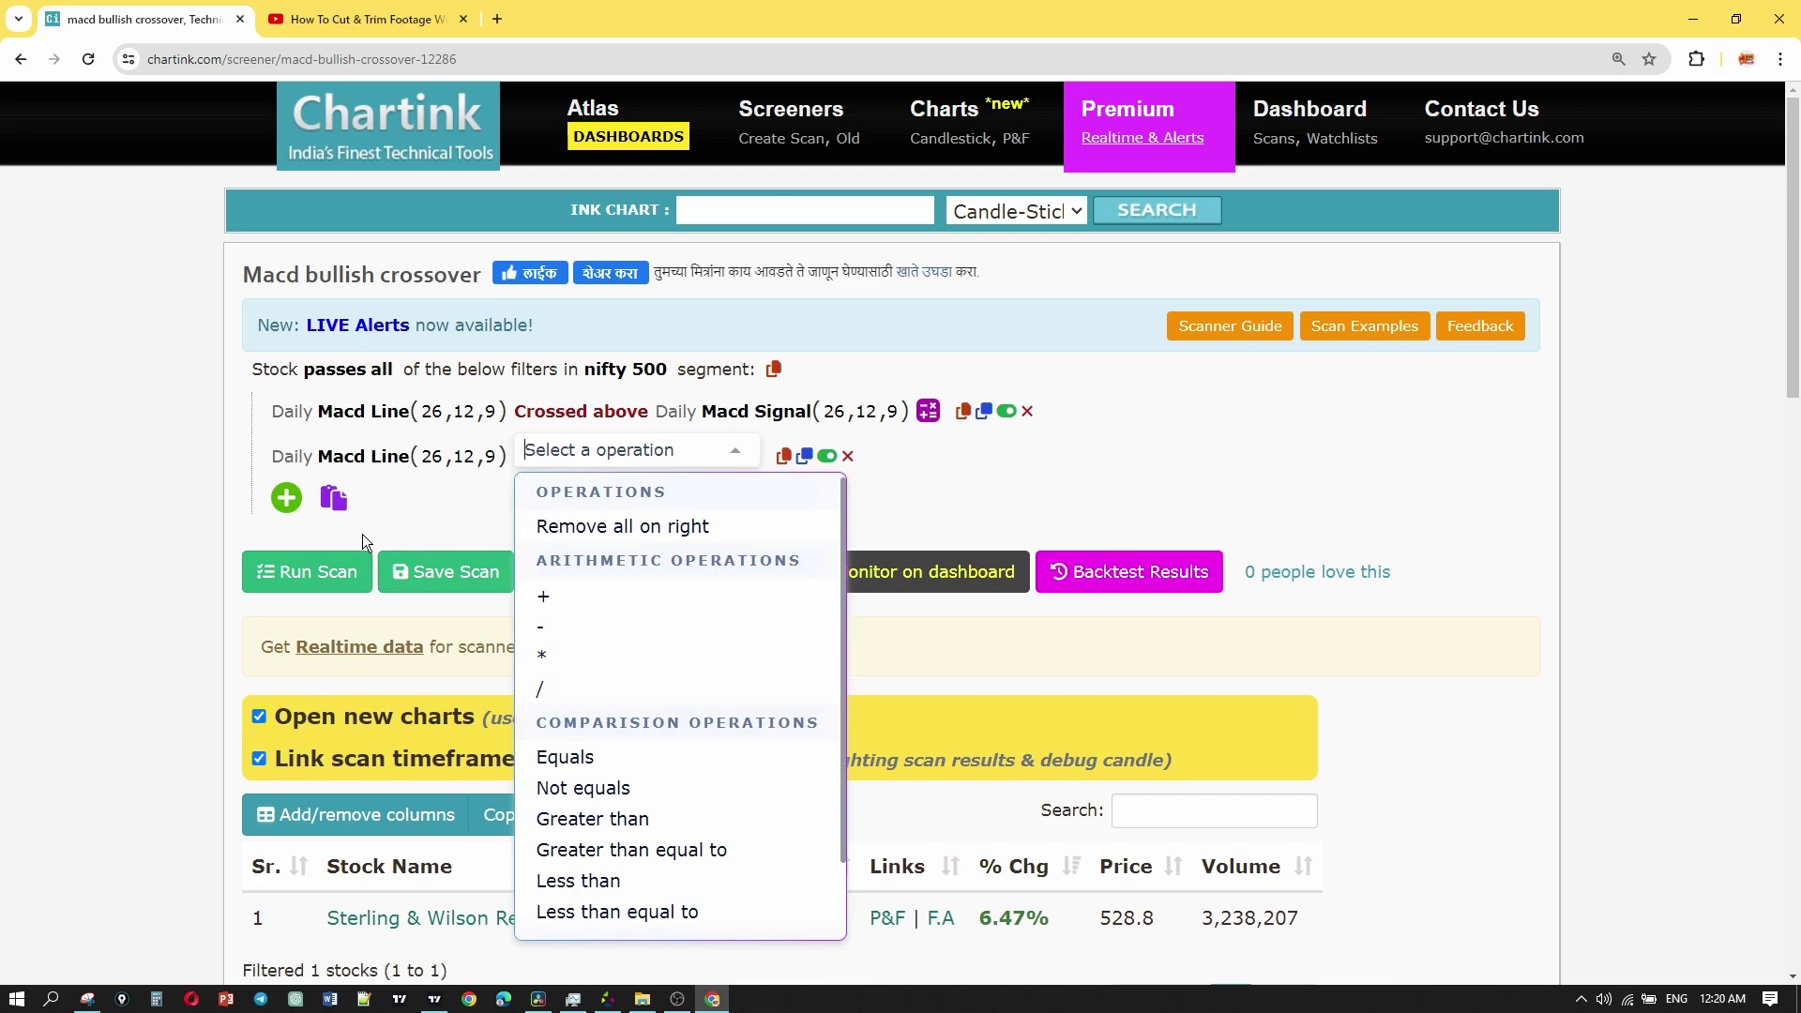
pyautogui.scroll(-1, 694, 806)
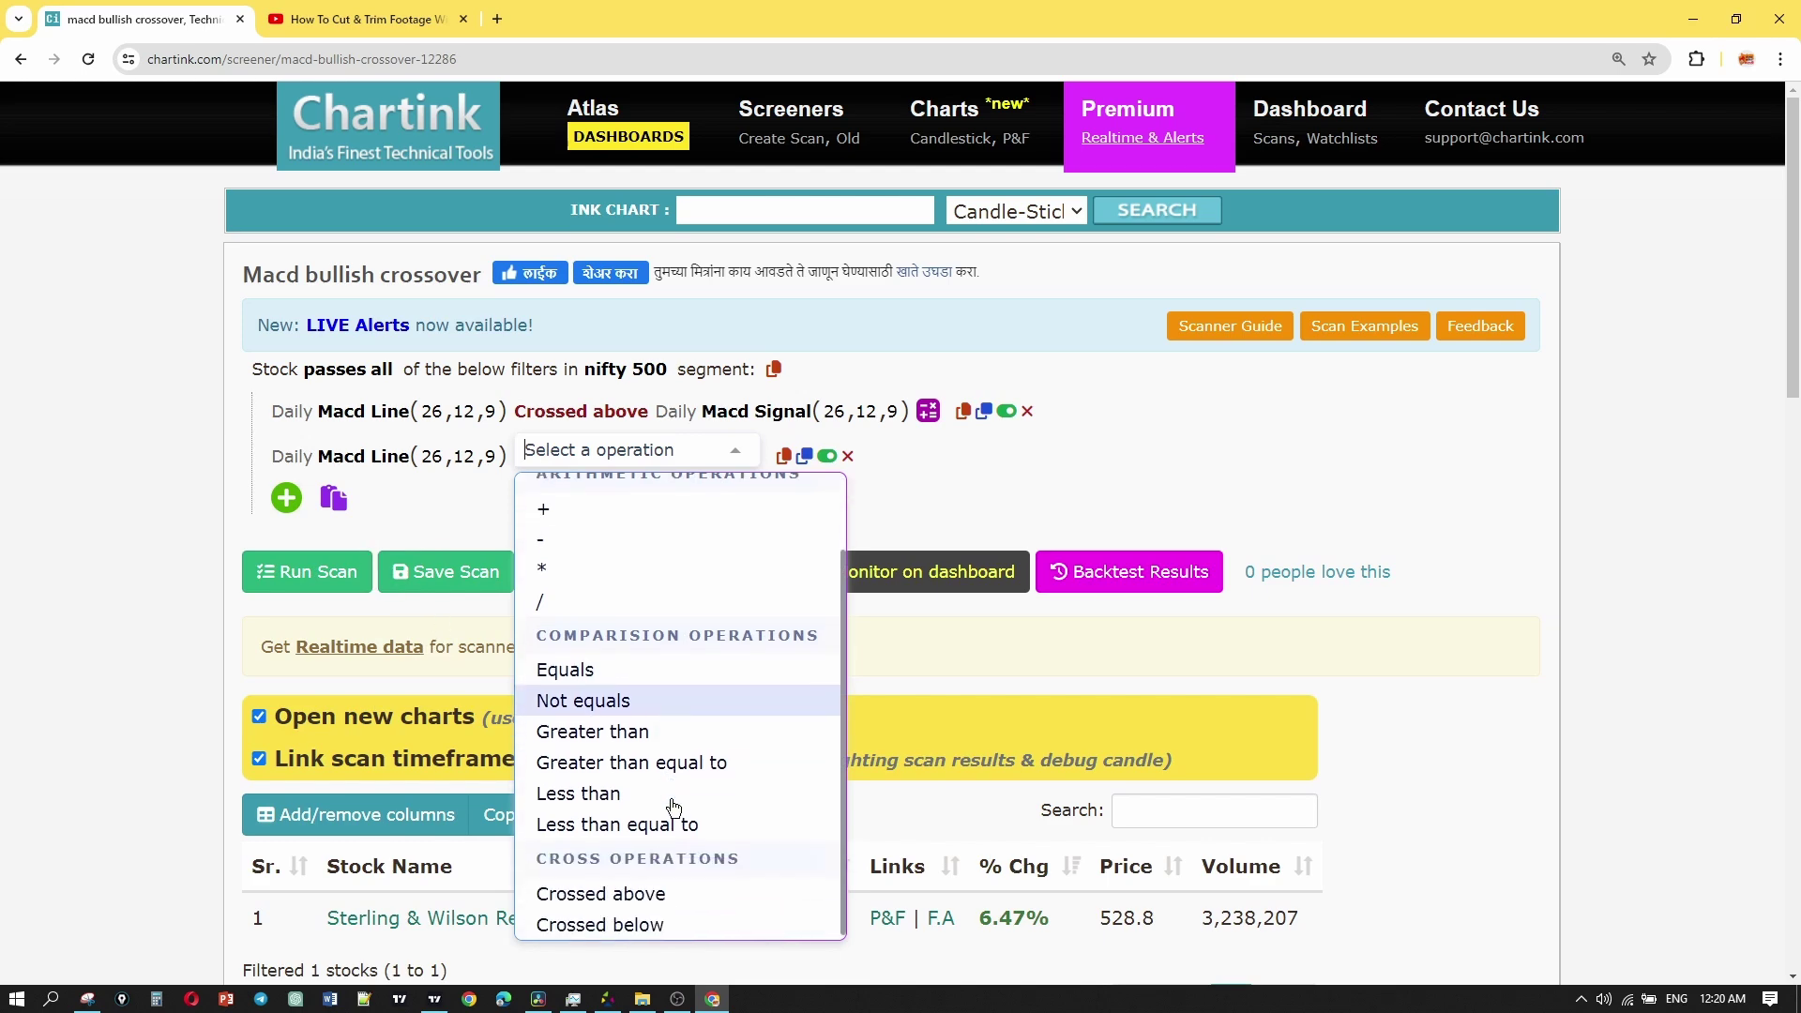
pyautogui.click(659, 791)
pyautogui.scroll(-15, 683, 741)
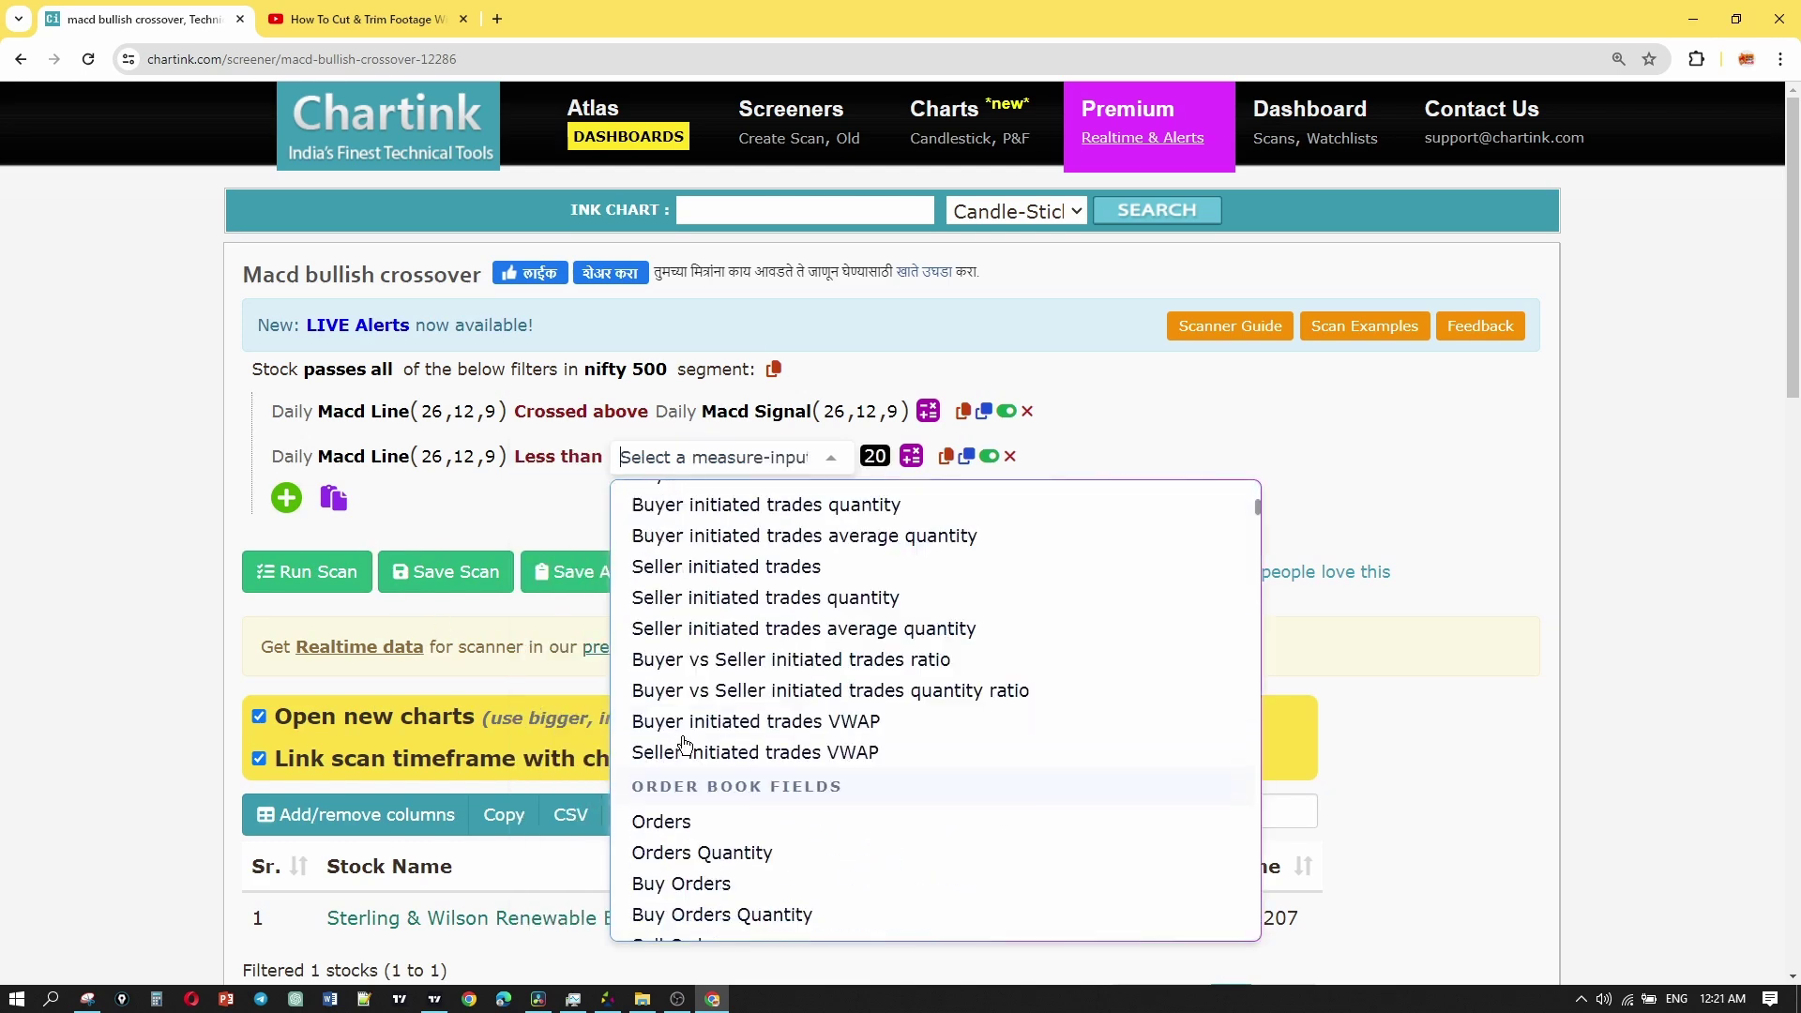
pyautogui.scroll(15, 683, 736)
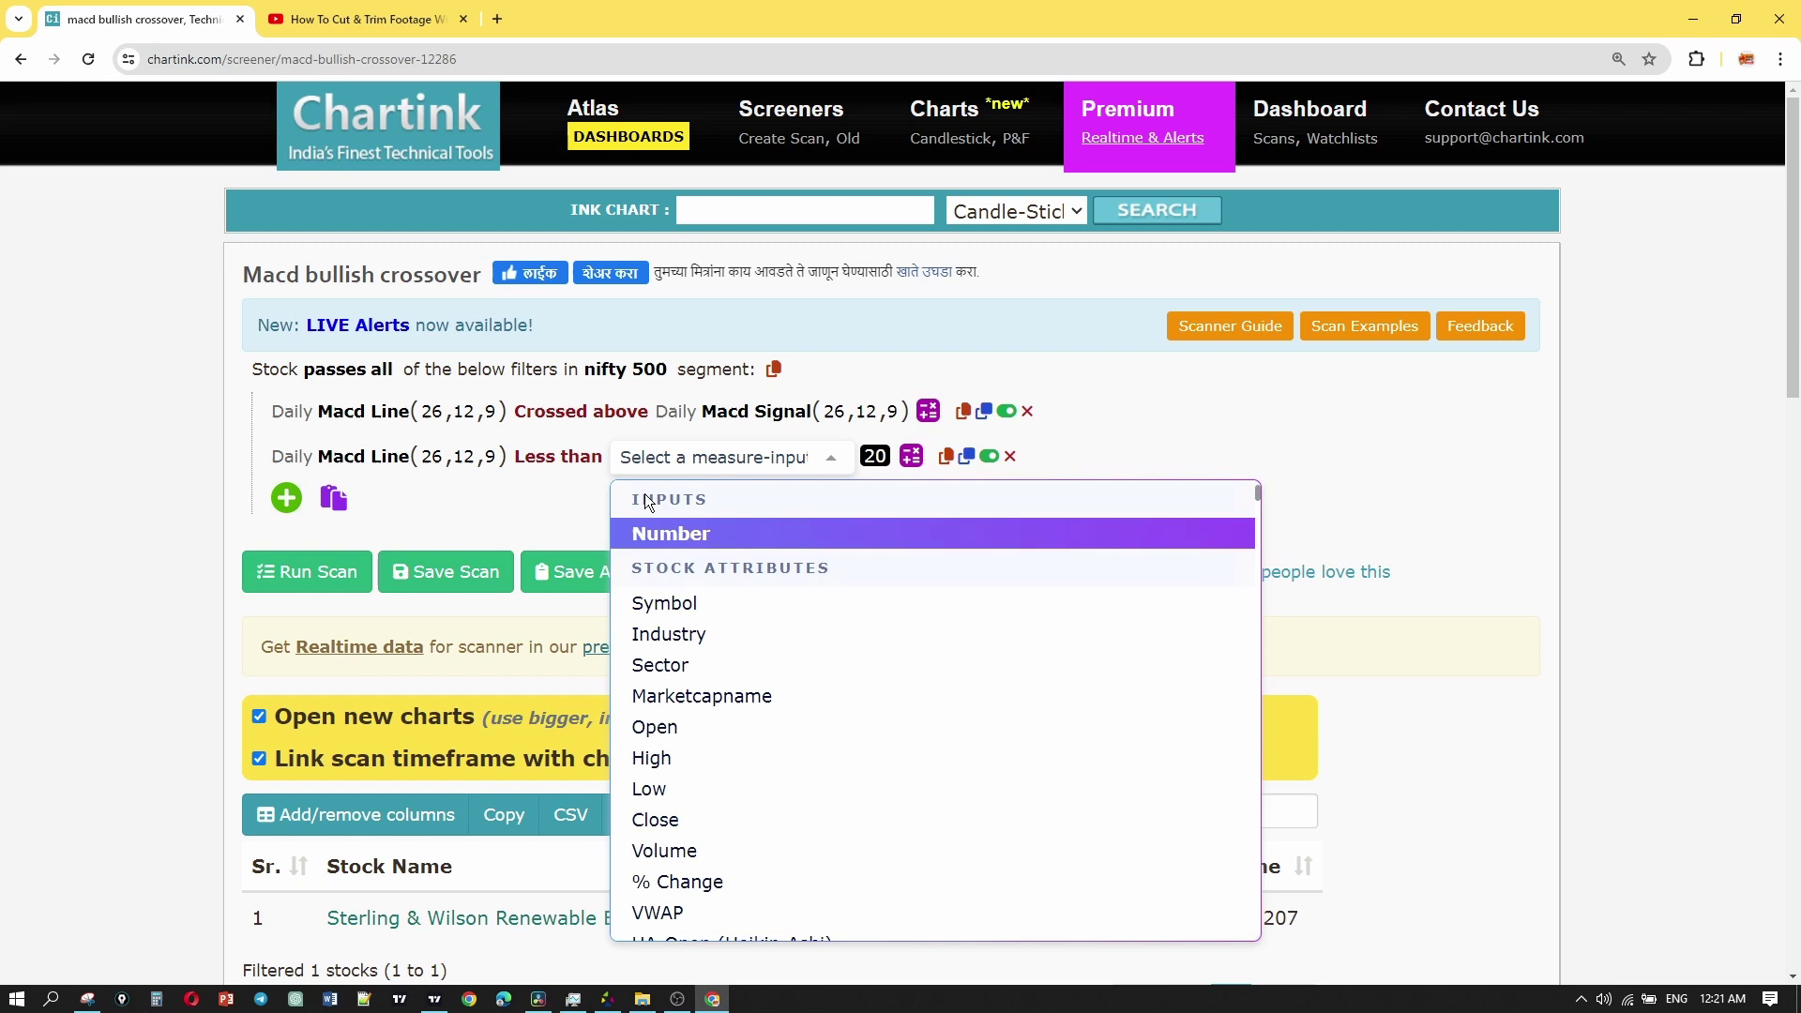
pyautogui.click(670, 535)
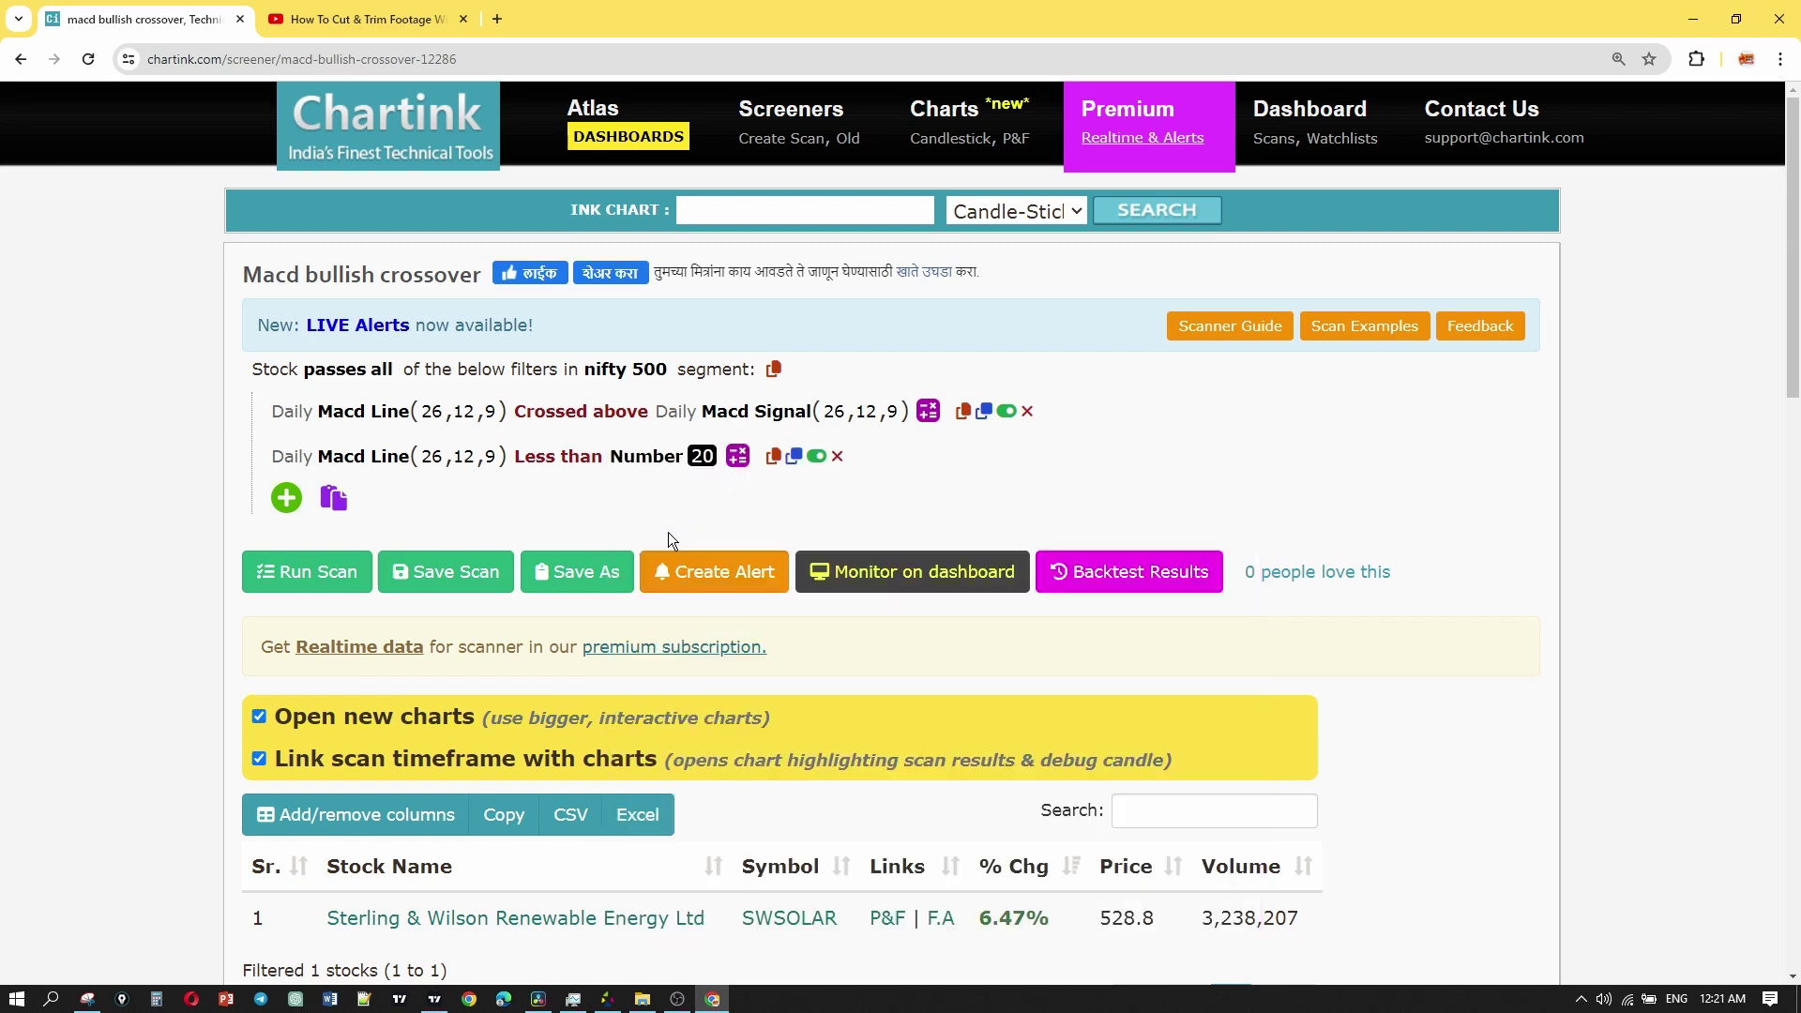
pyautogui.click(694, 455)
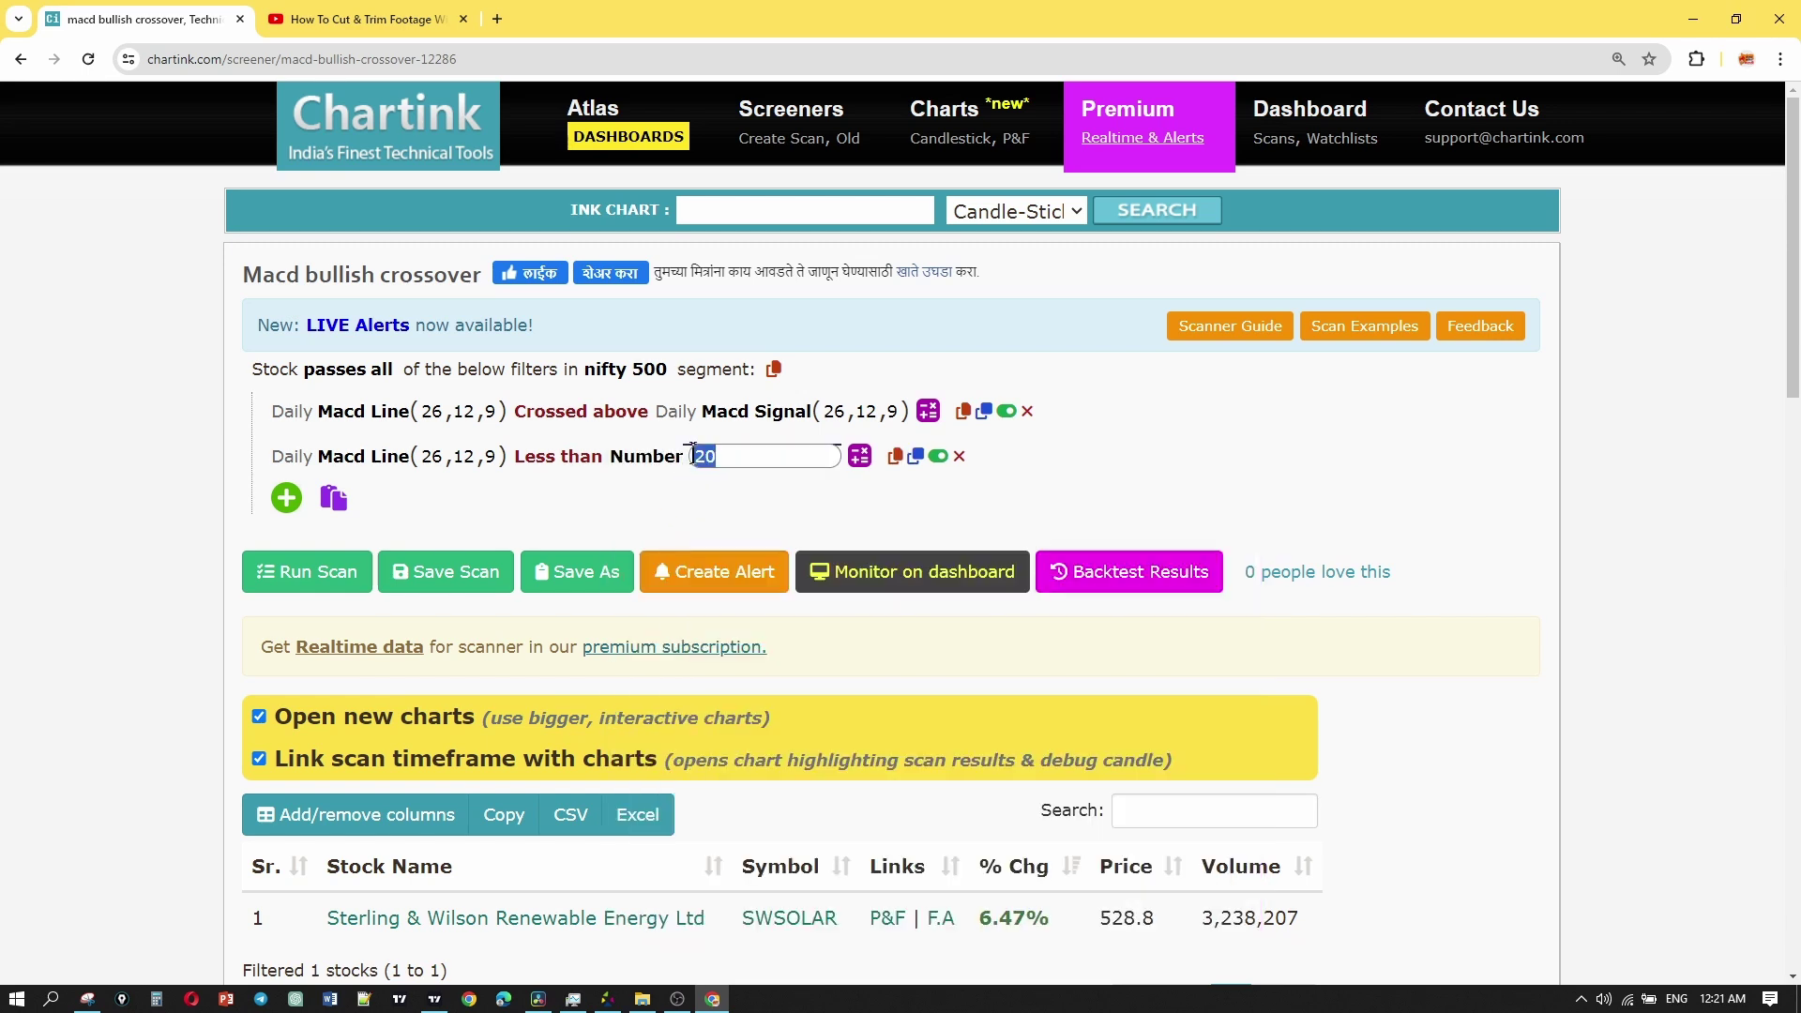
pyautogui.write('0')
pyautogui.click(674, 498)
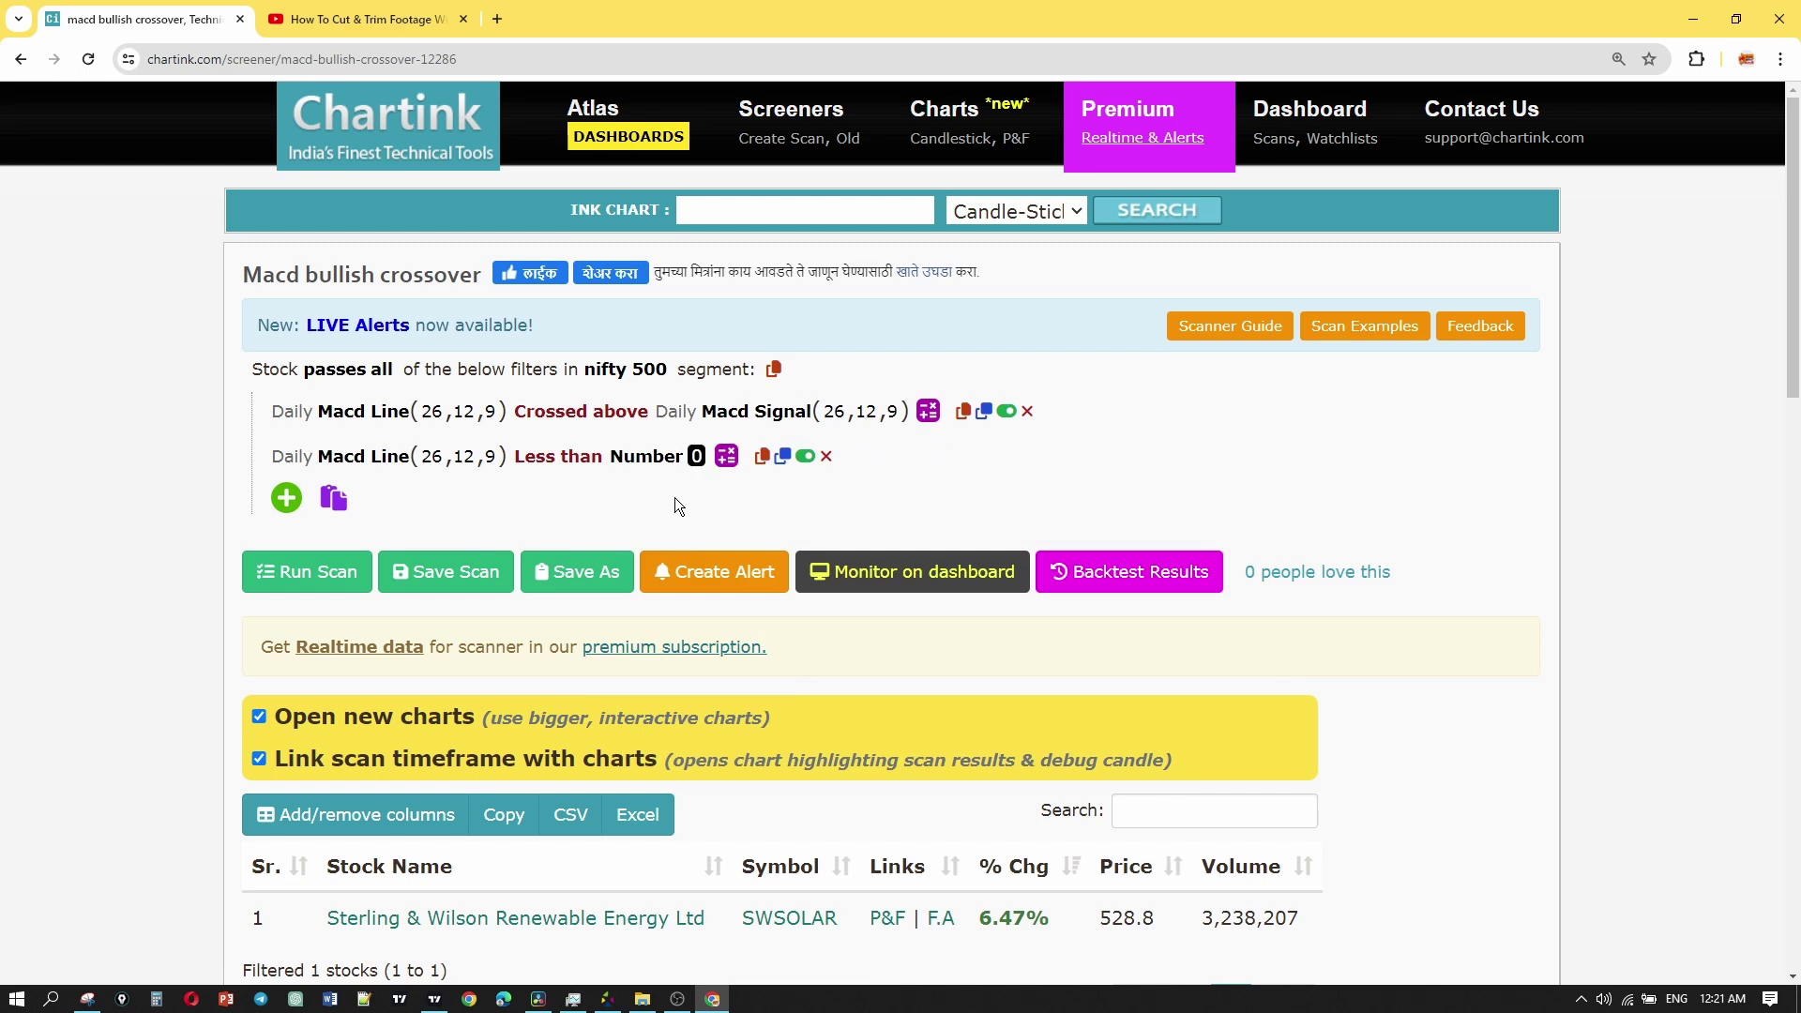
# - Duplicate the Macd Line Less than 0 filter and change the copy's measure to Macd Signal
pyautogui.click(783, 458)
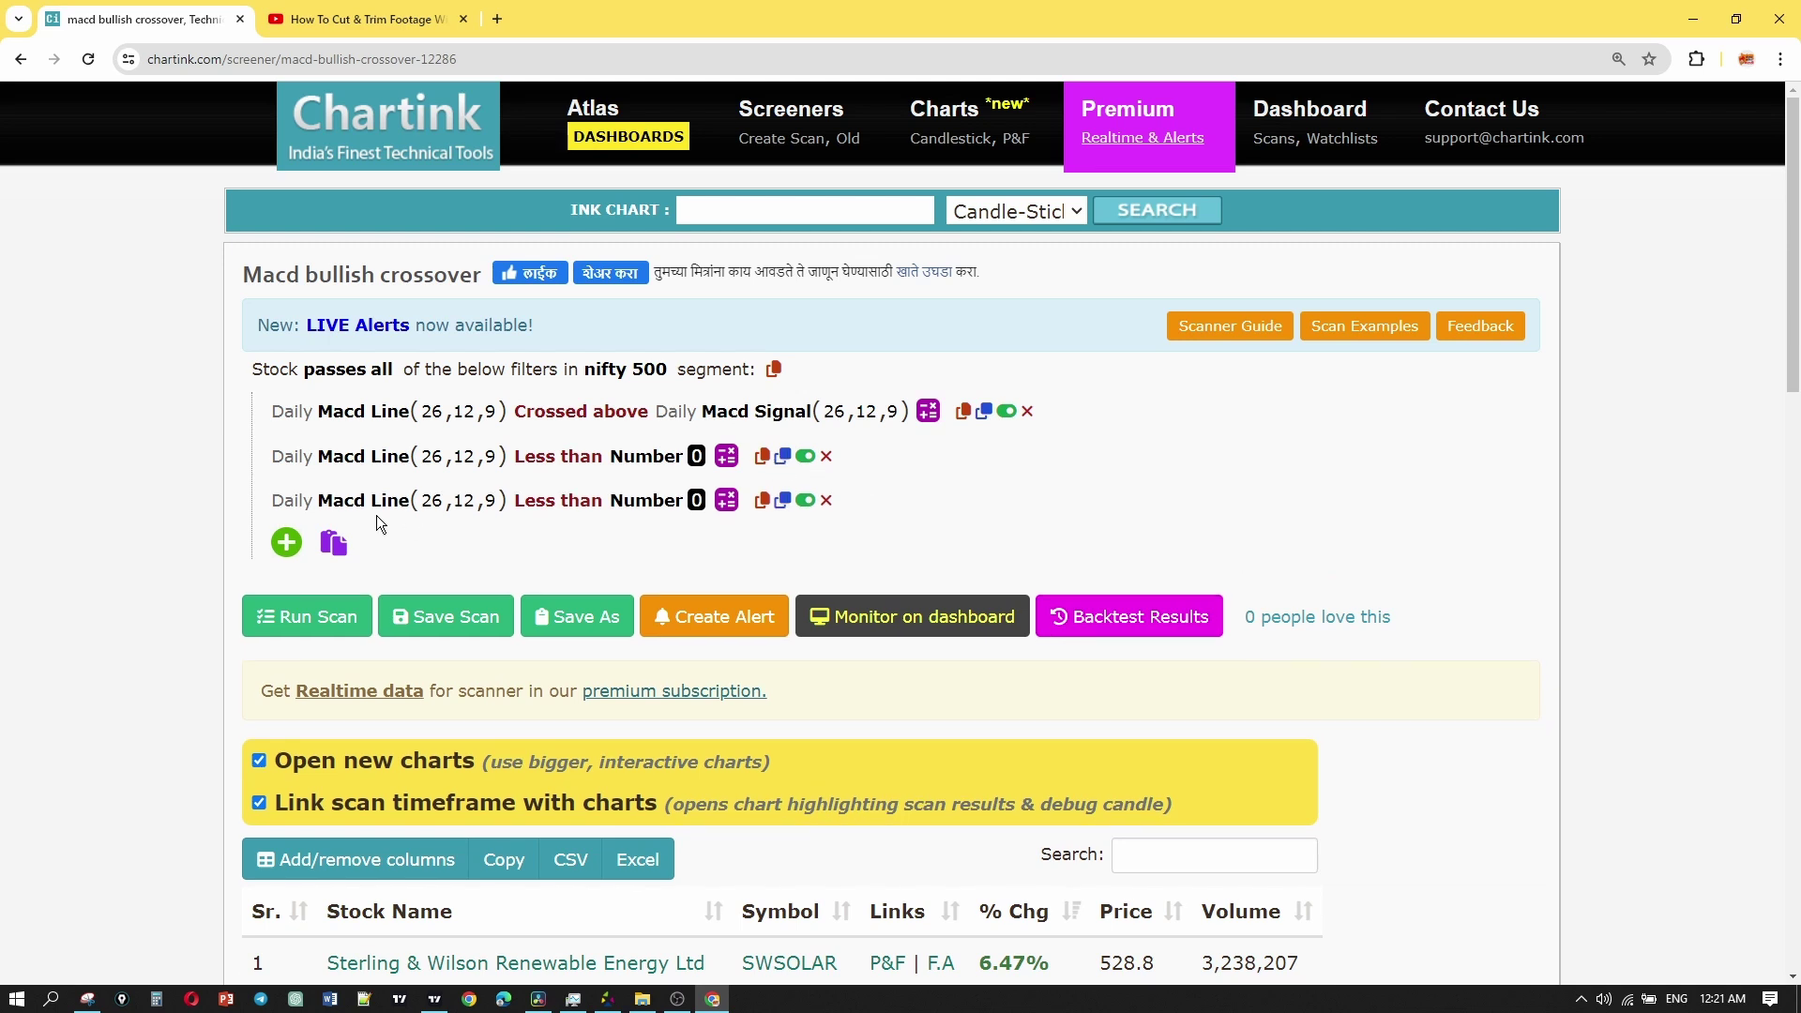
pyautogui.click(374, 506)
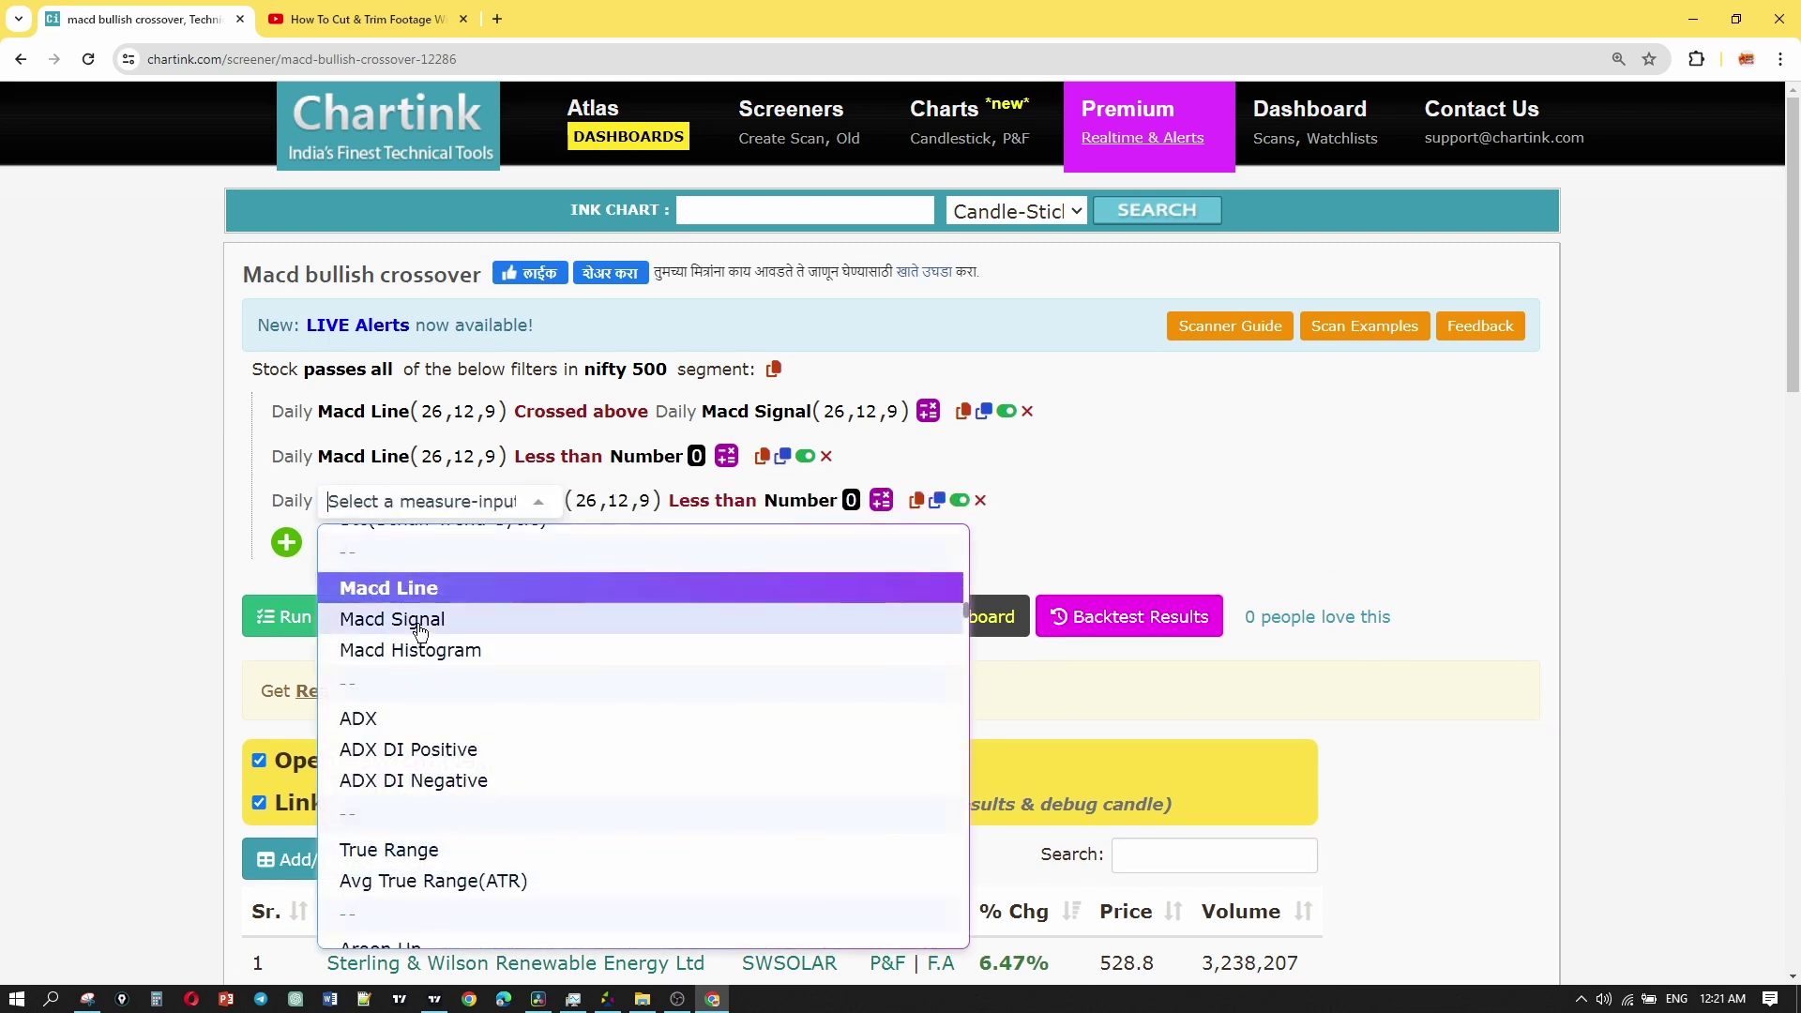
pyautogui.click(420, 620)
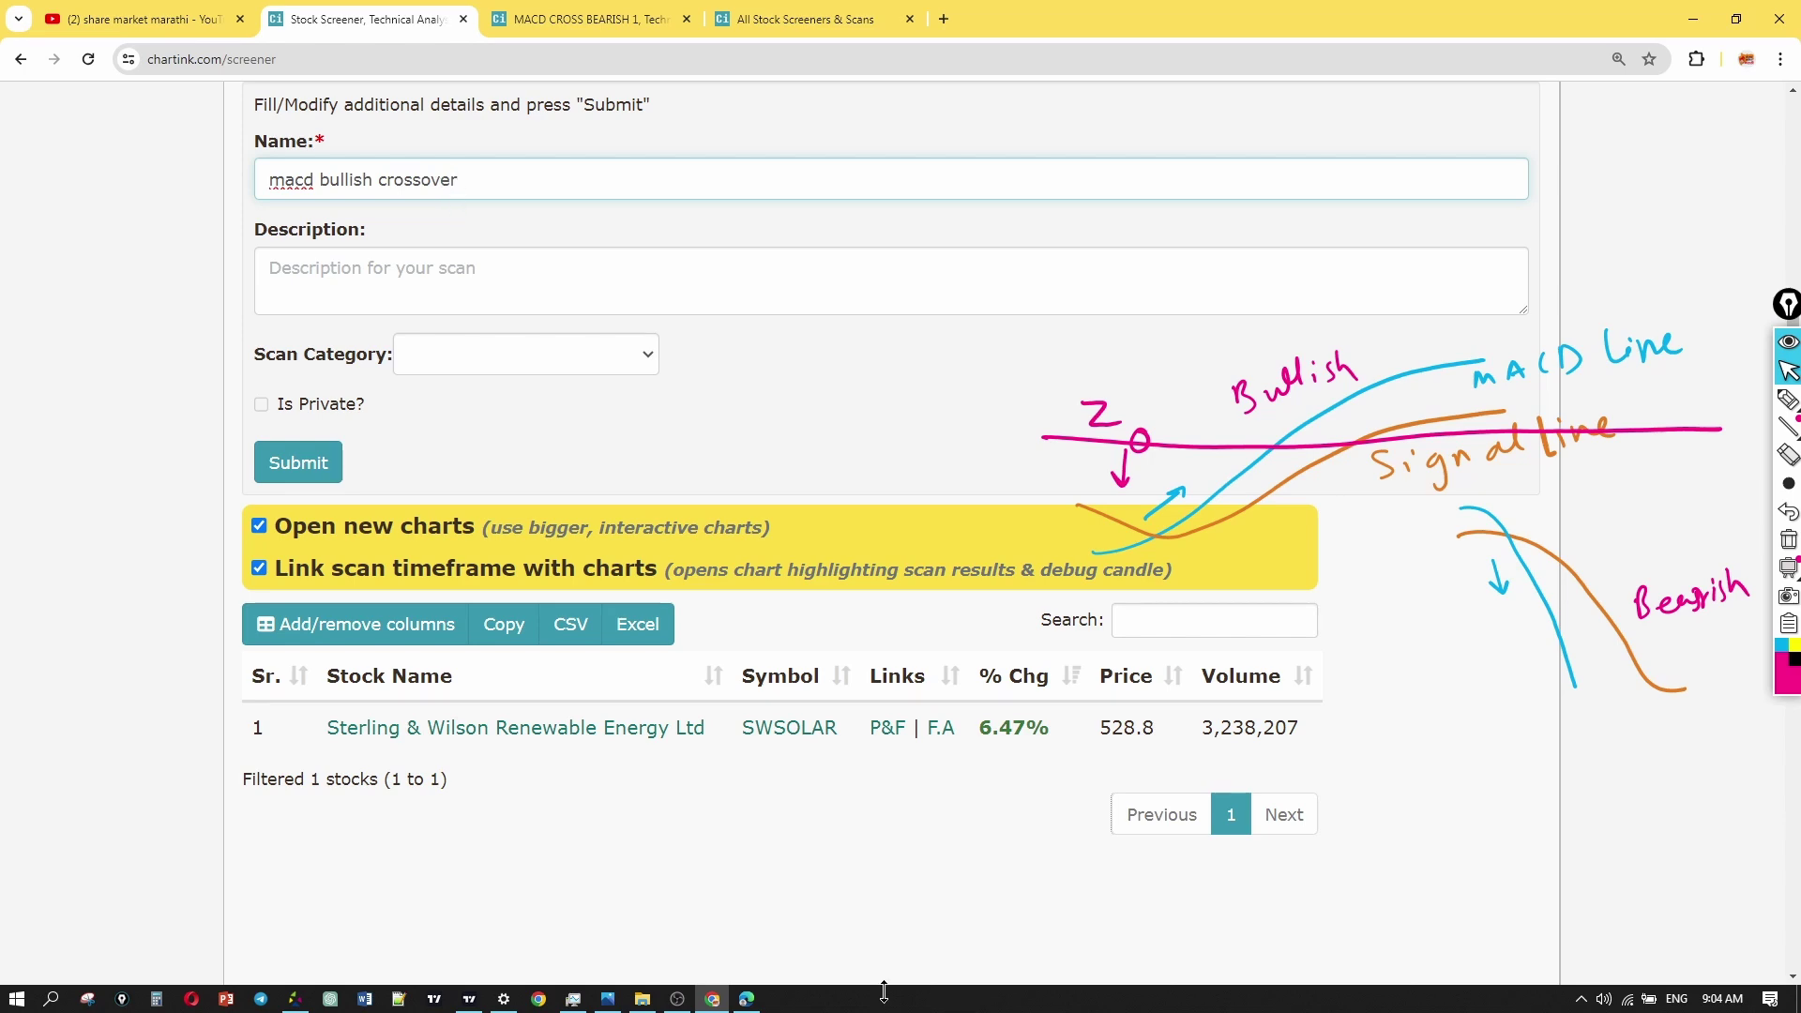
# - Save the scan as "macd bullish crossover" and open the chart of Sterling & Wilson Renewable Energy Ltd from its results
pyautogui.click(302, 477)
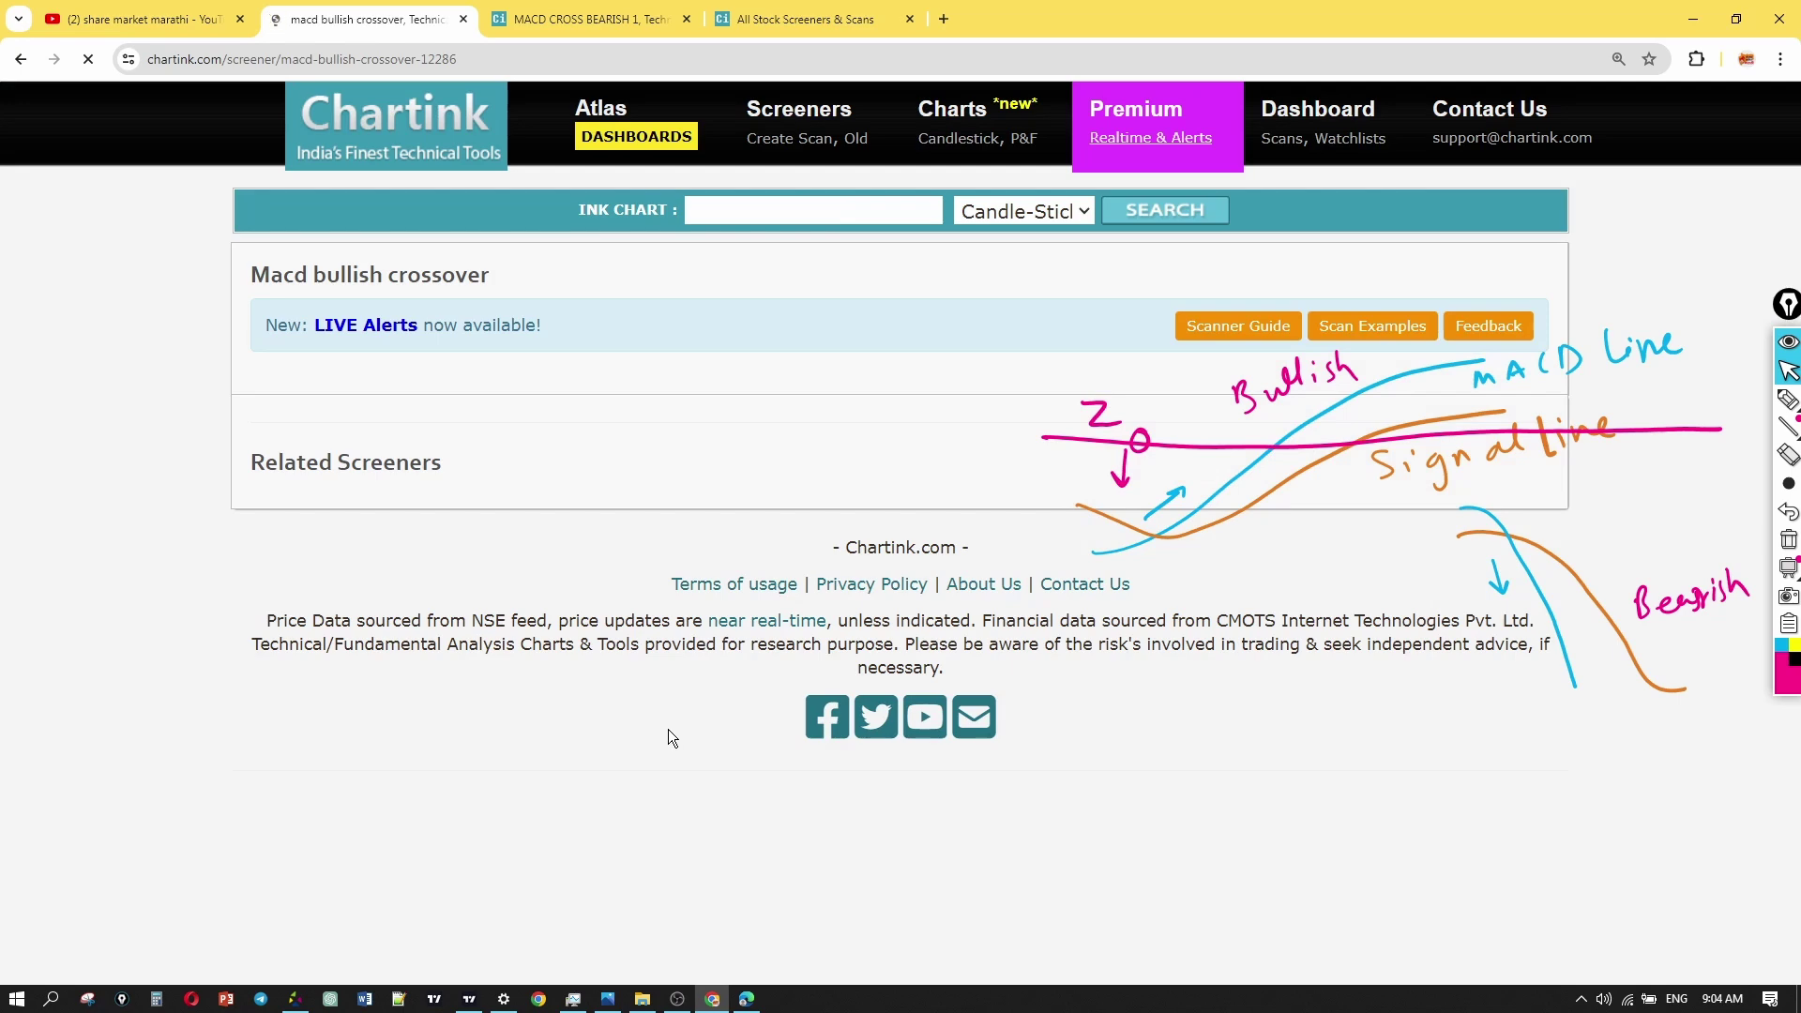
pyautogui.scroll(-5, 537, 664)
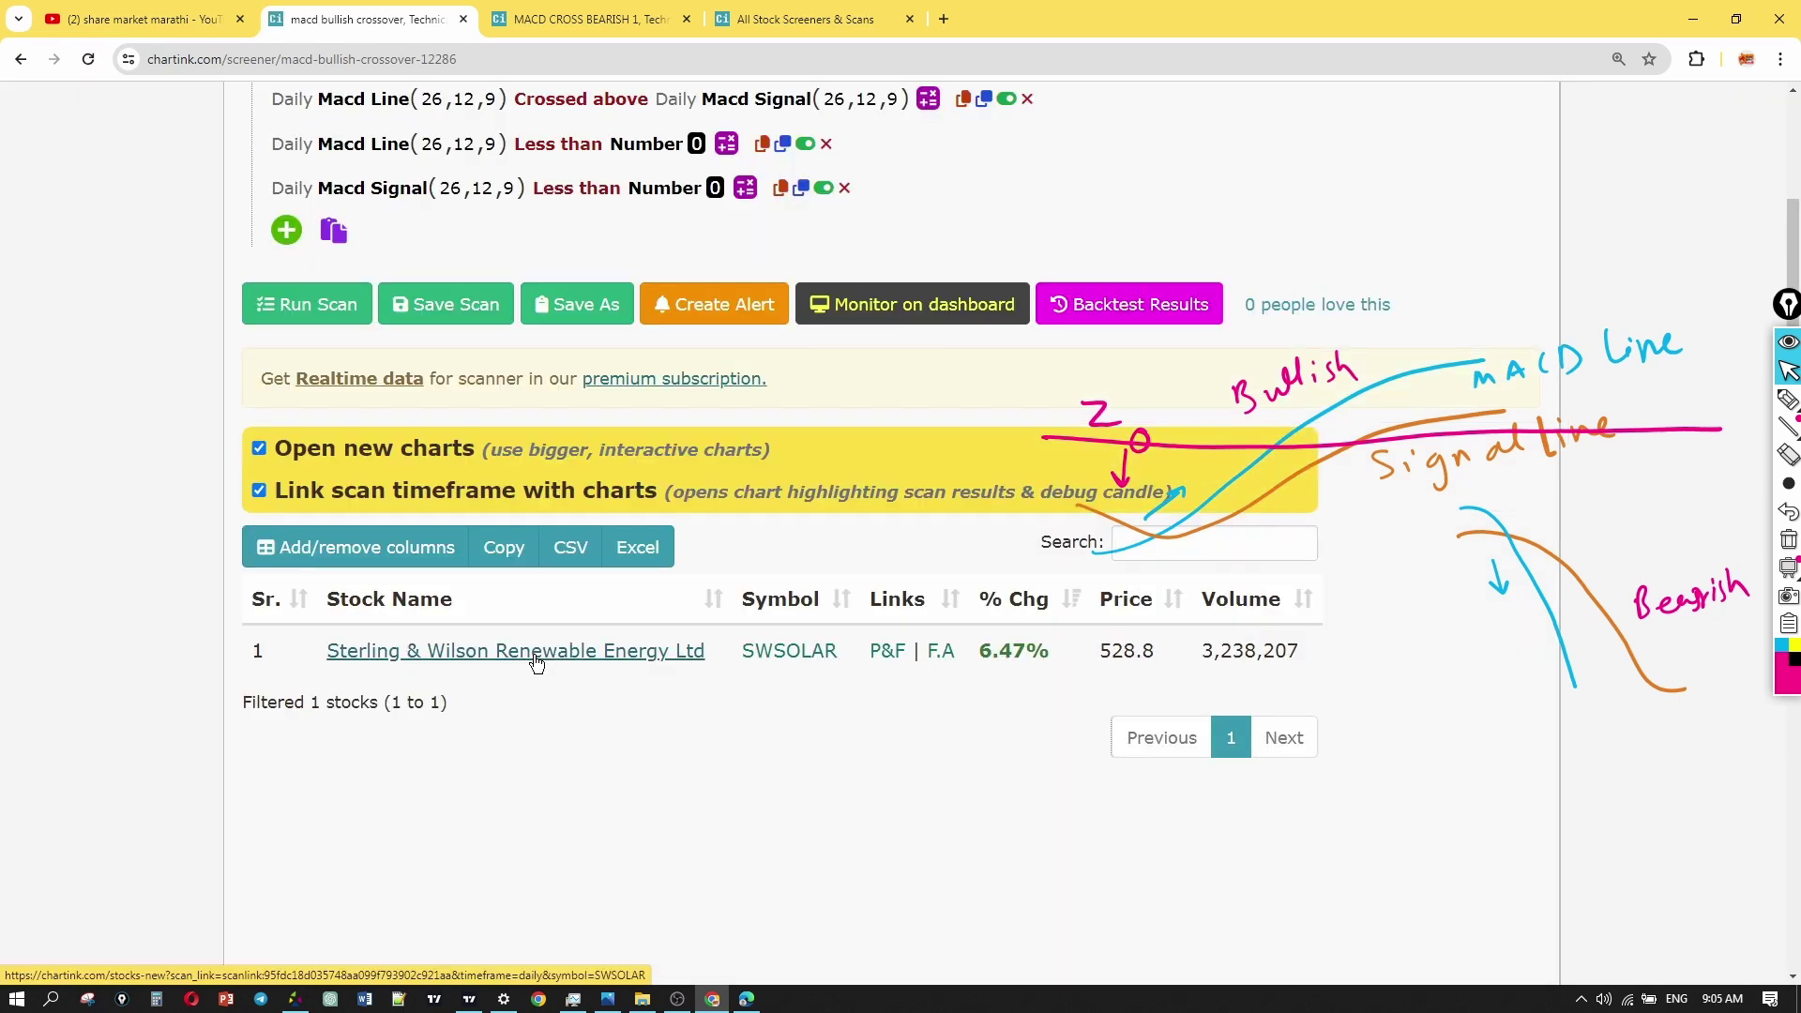
pyautogui.click(534, 656)
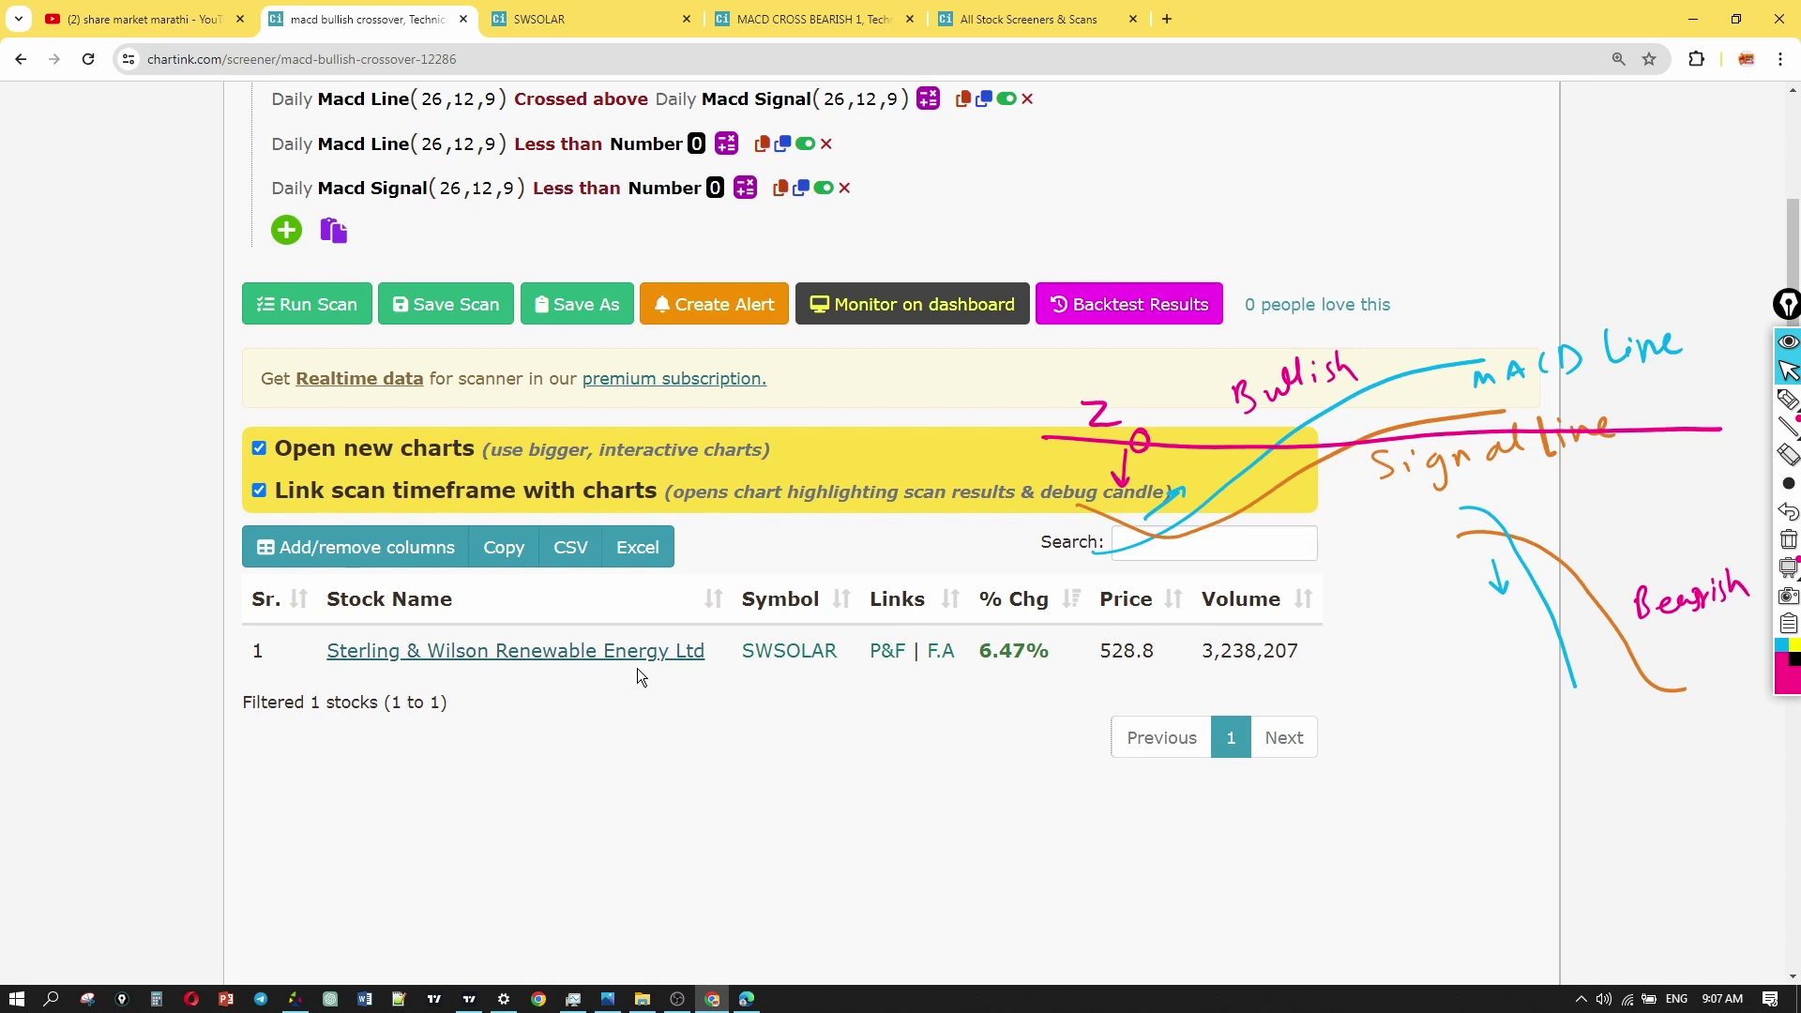
pyautogui.click(574, 7)
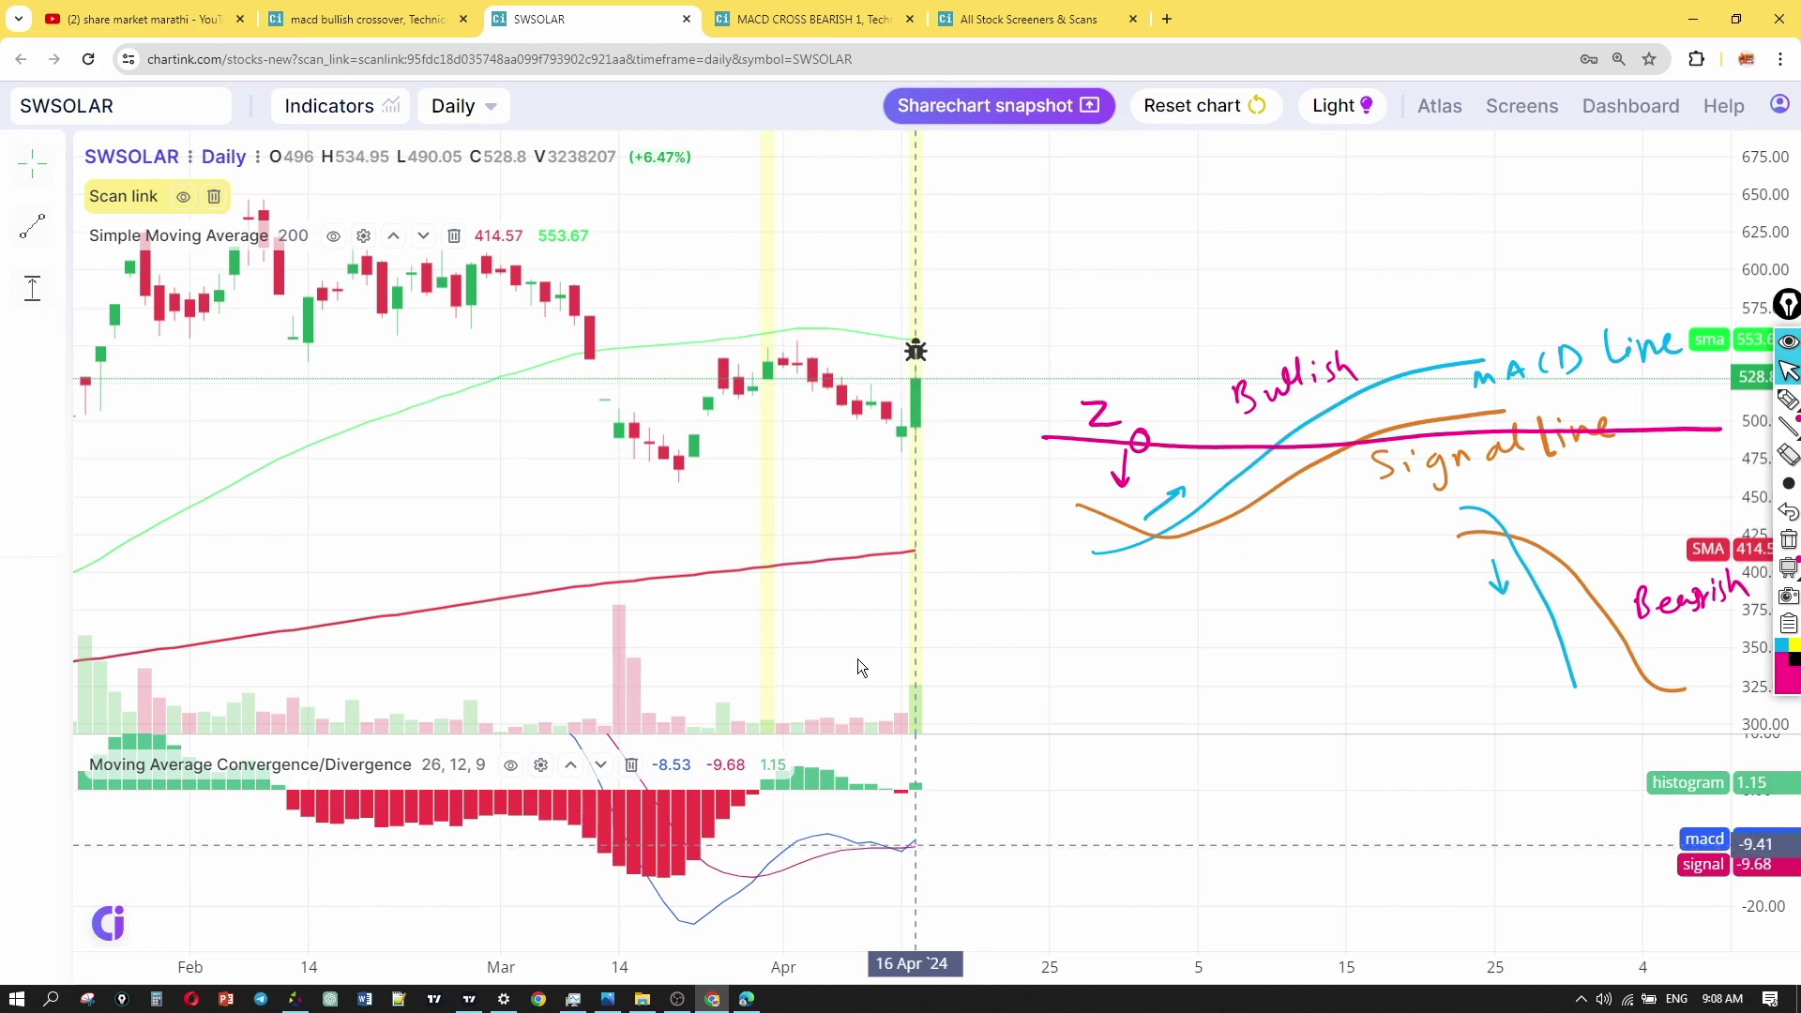
# - Close the SWSOLAR chart and switch to the MACD CROSS BEARISH 1 scan
pyautogui.click(340, 19)
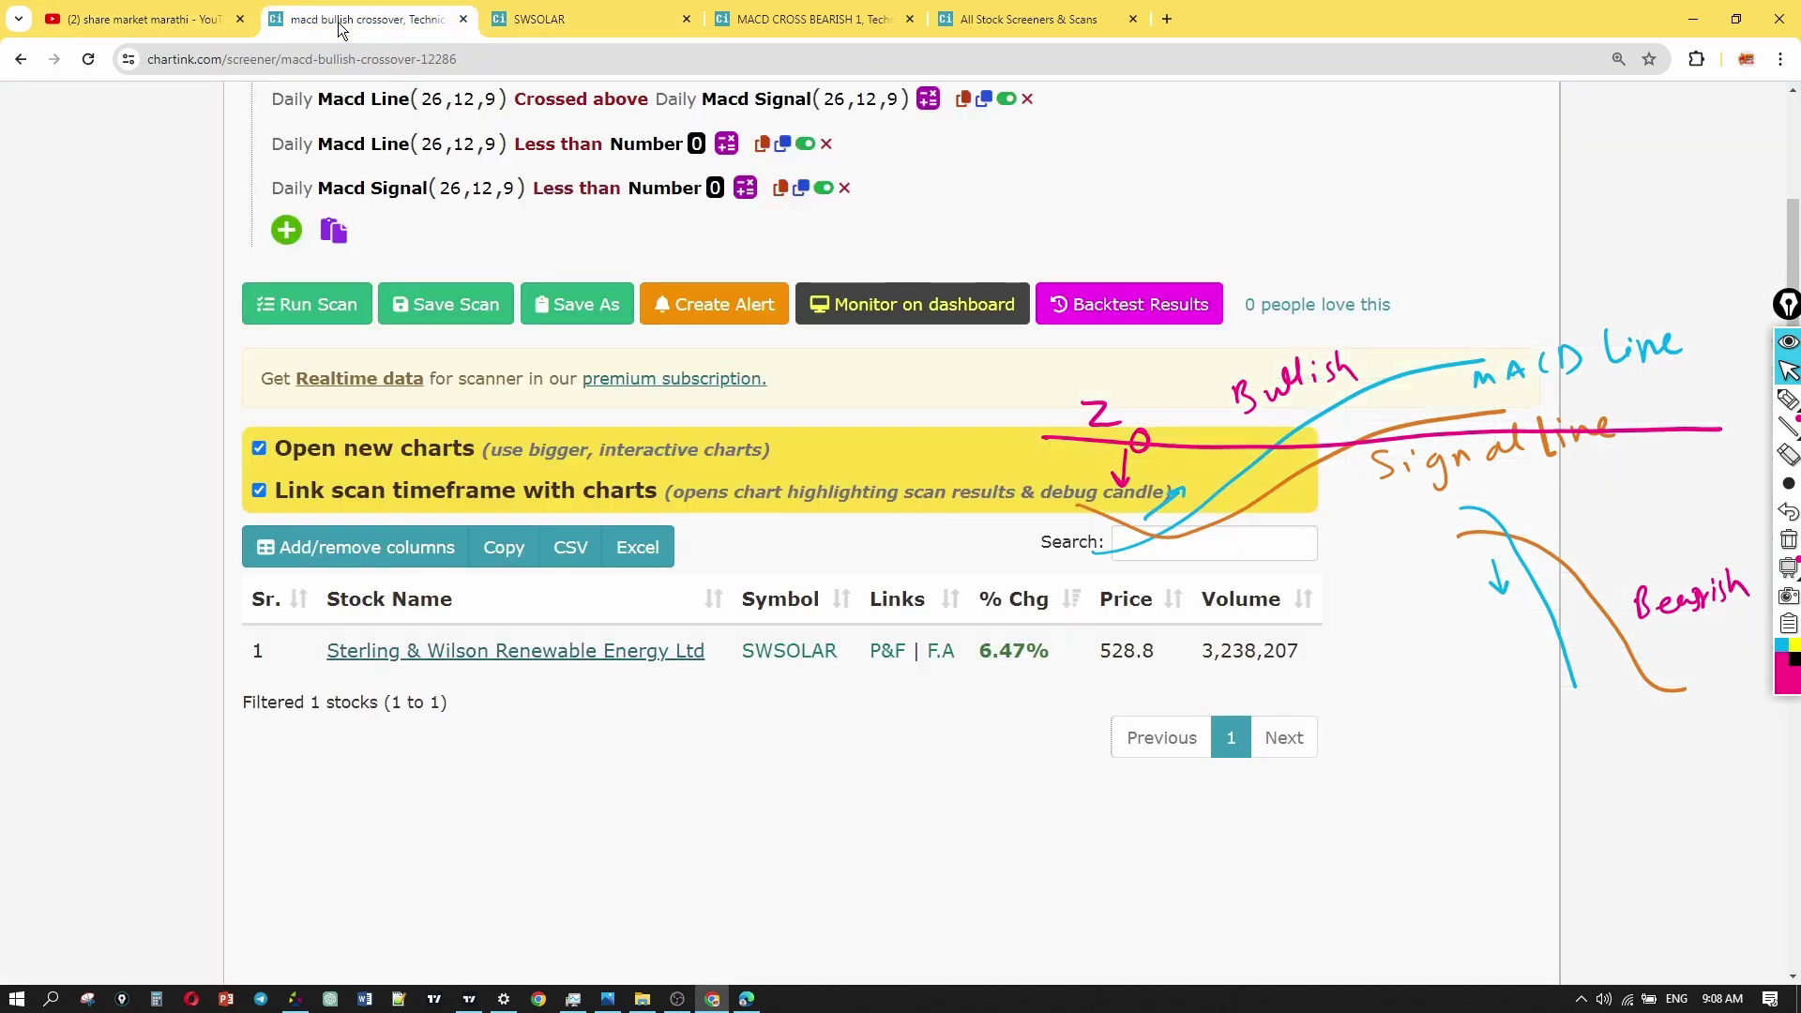
pyautogui.click(686, 19)
pyautogui.click(600, 19)
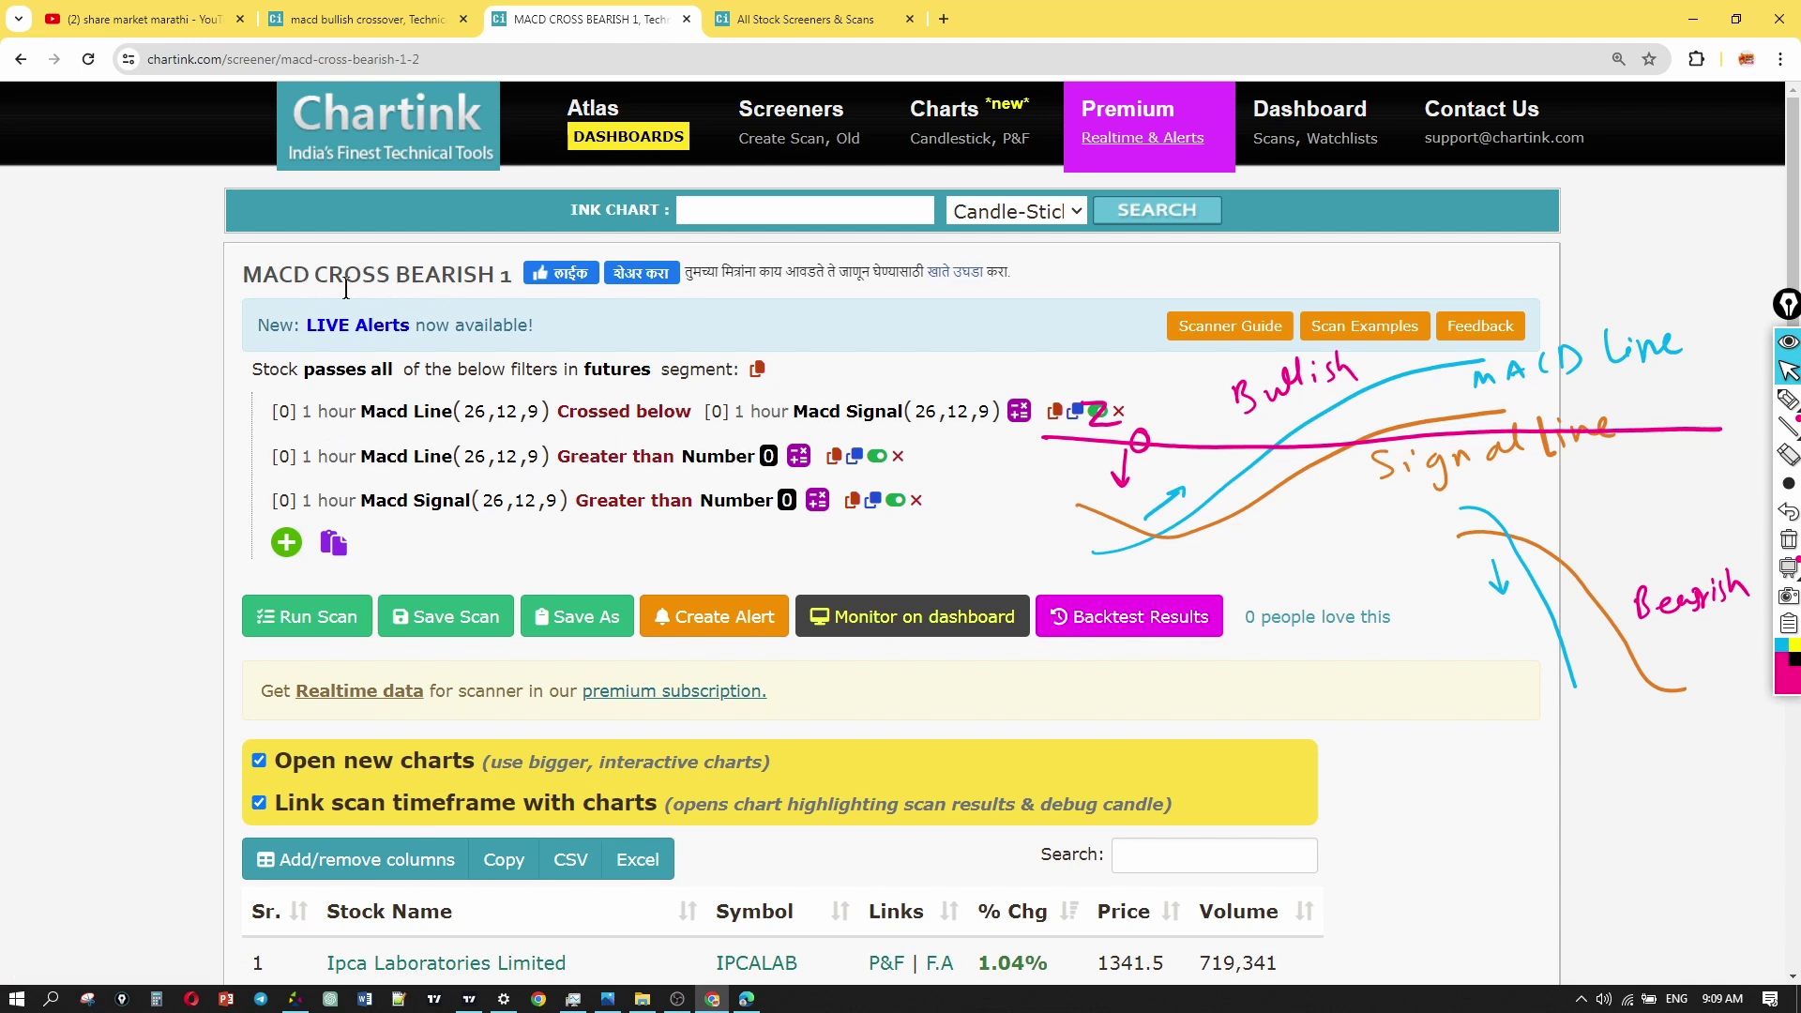
# - Set both the Macd Line and Macd Signal timeframes in the Crossed below filter to Daily
pyautogui.click(342, 413)
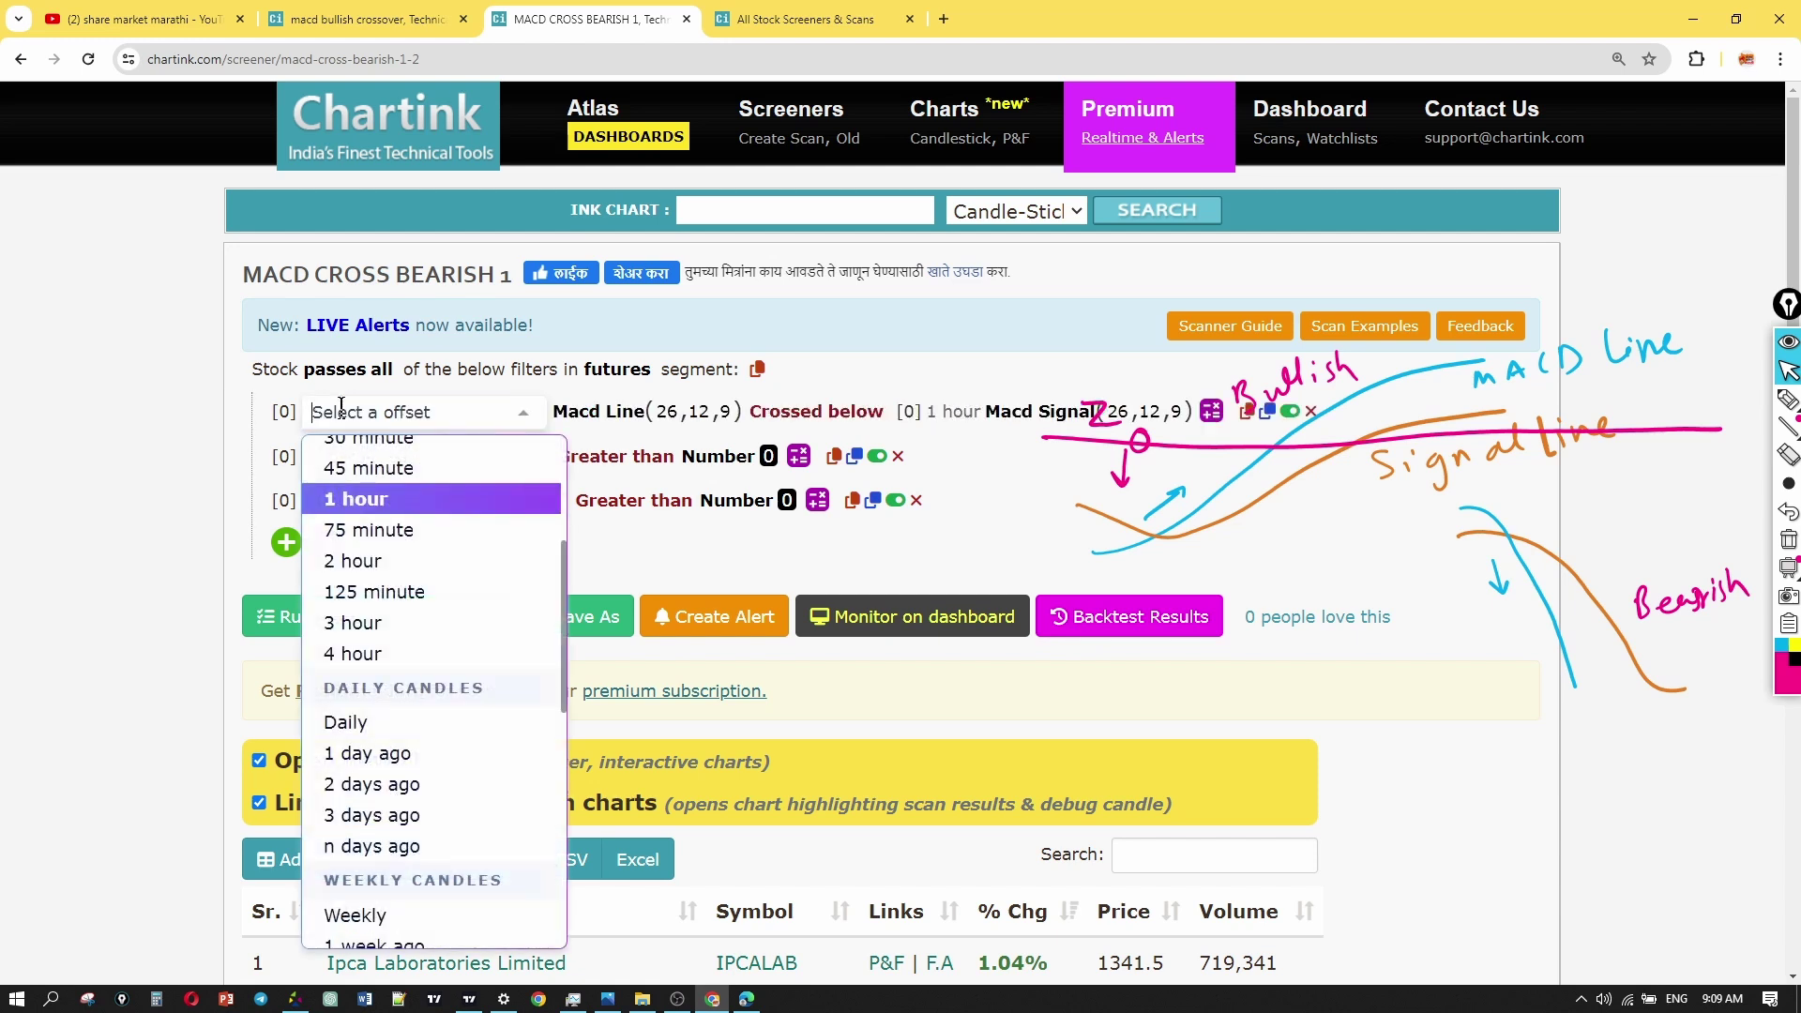
pyautogui.click(355, 723)
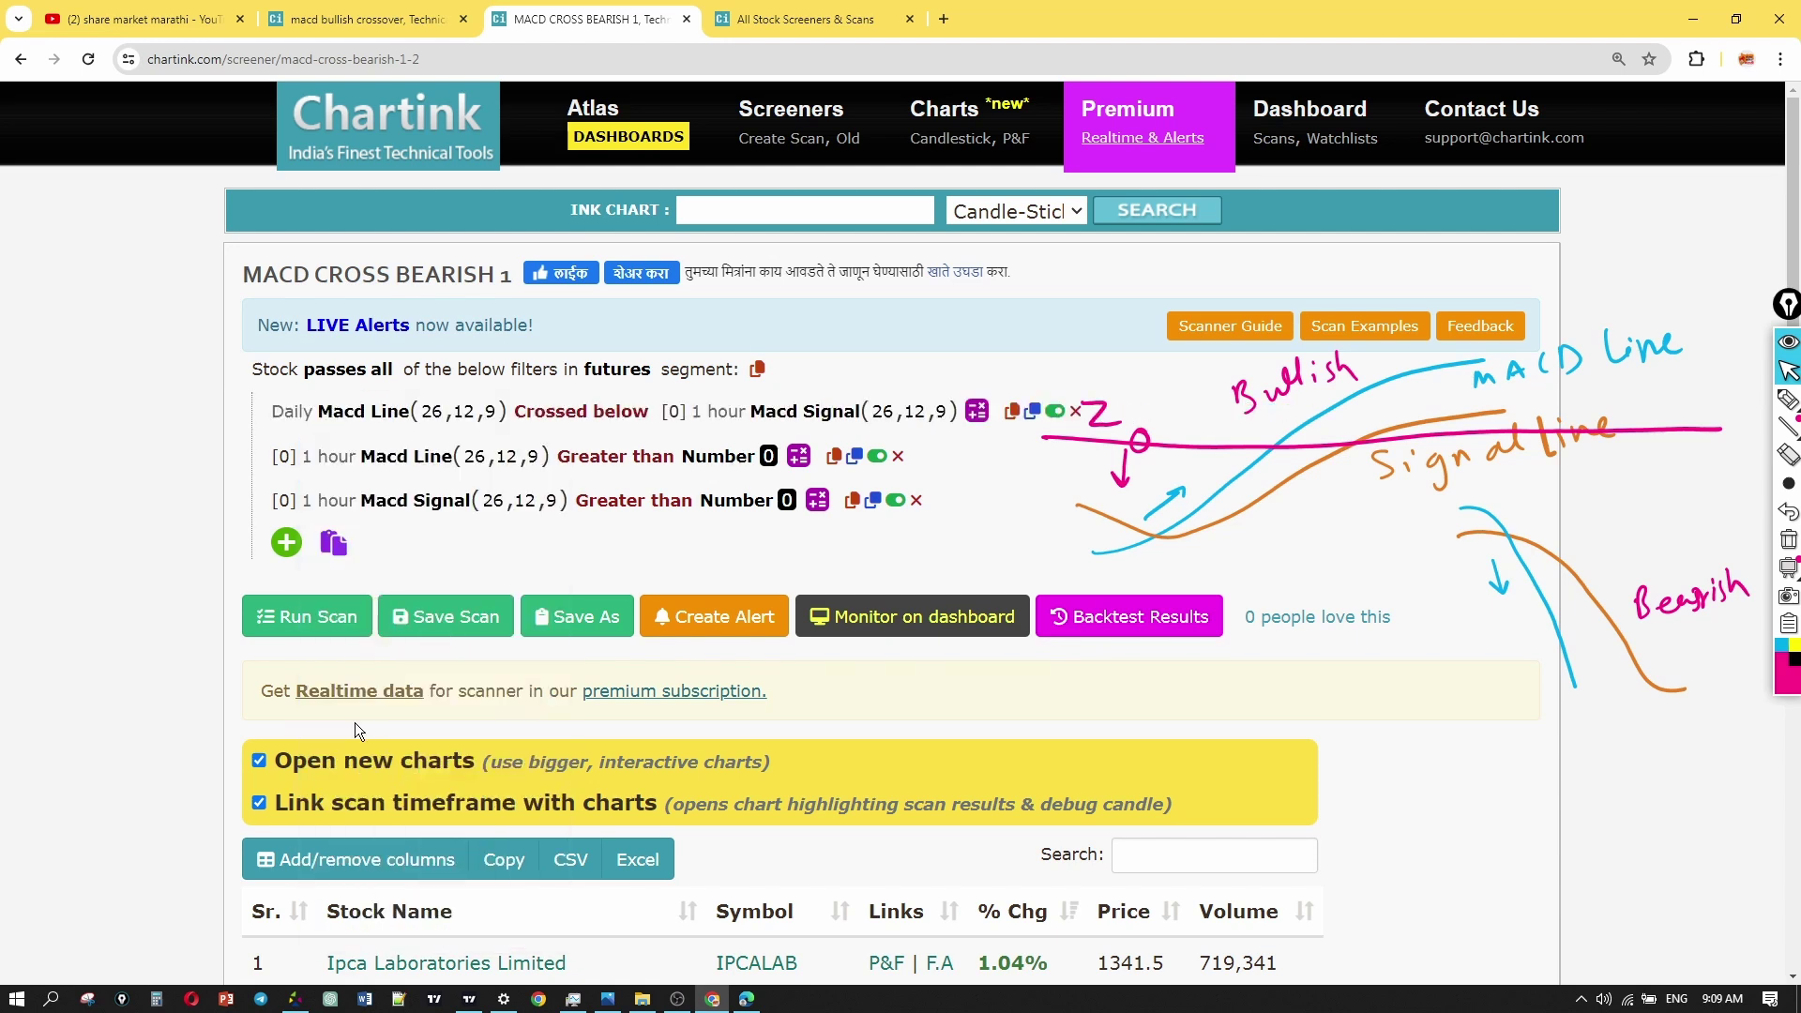
pyautogui.click(727, 421)
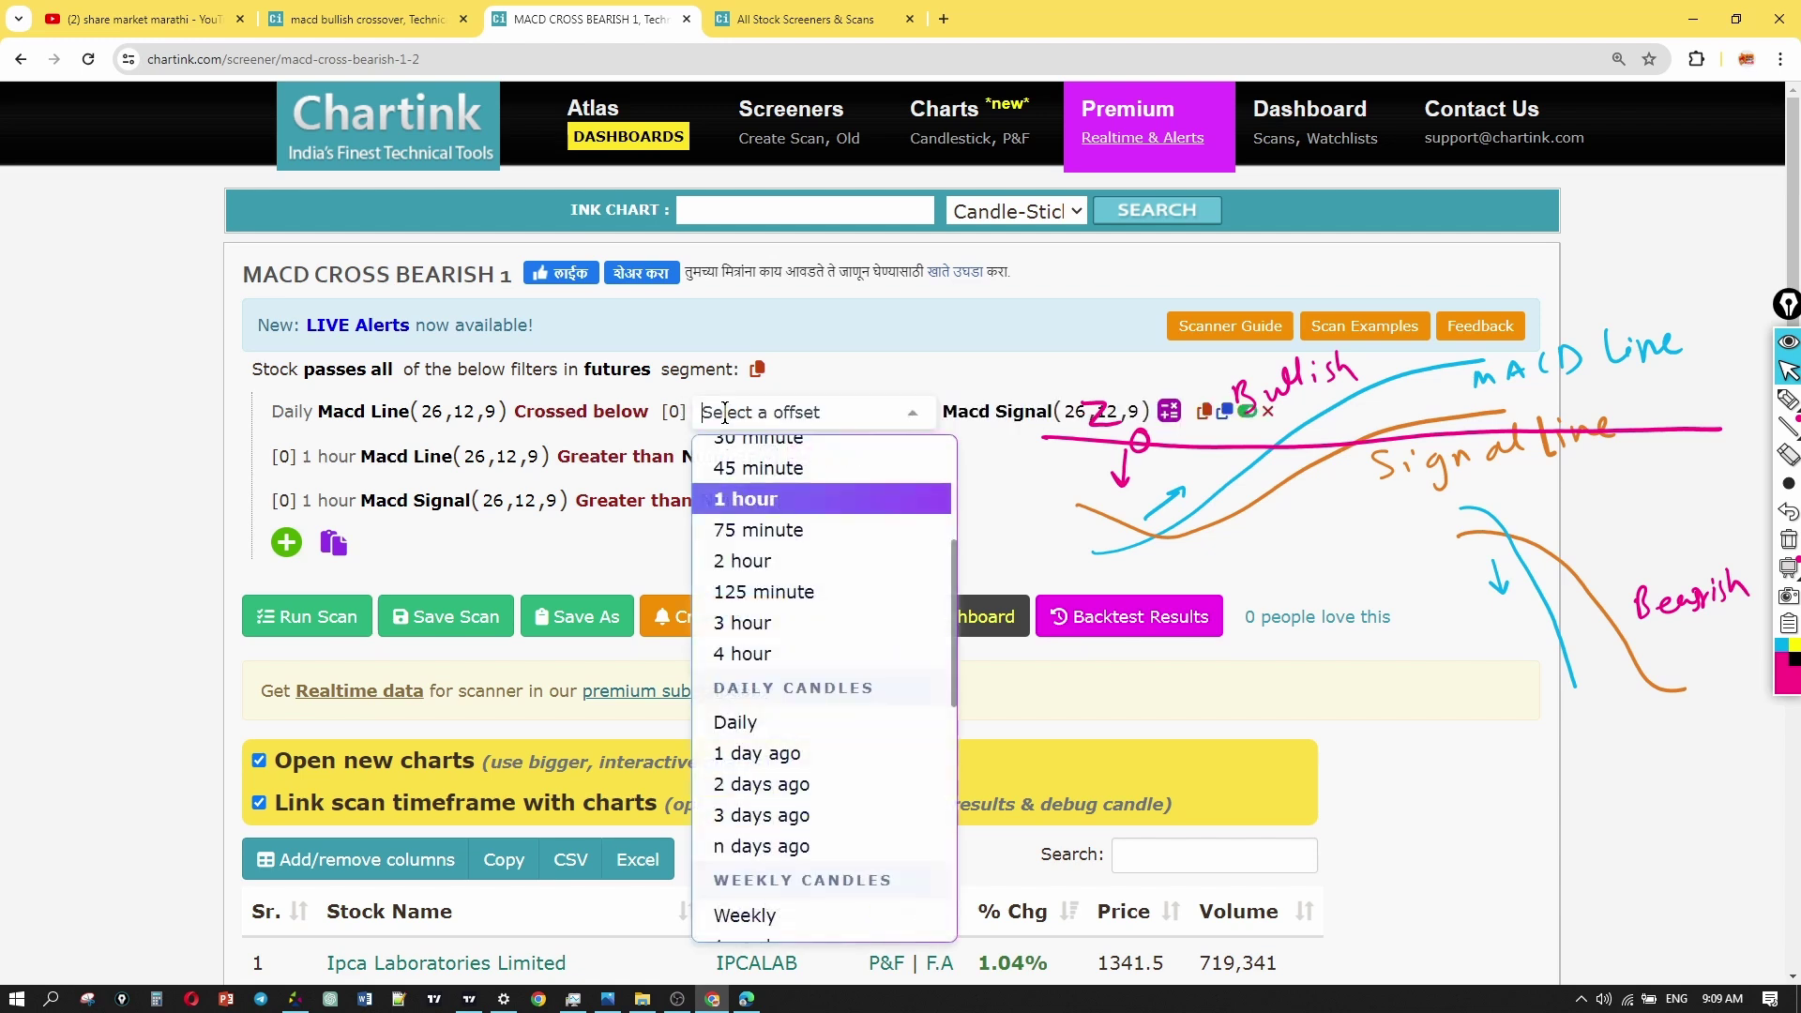
pyautogui.click(726, 723)
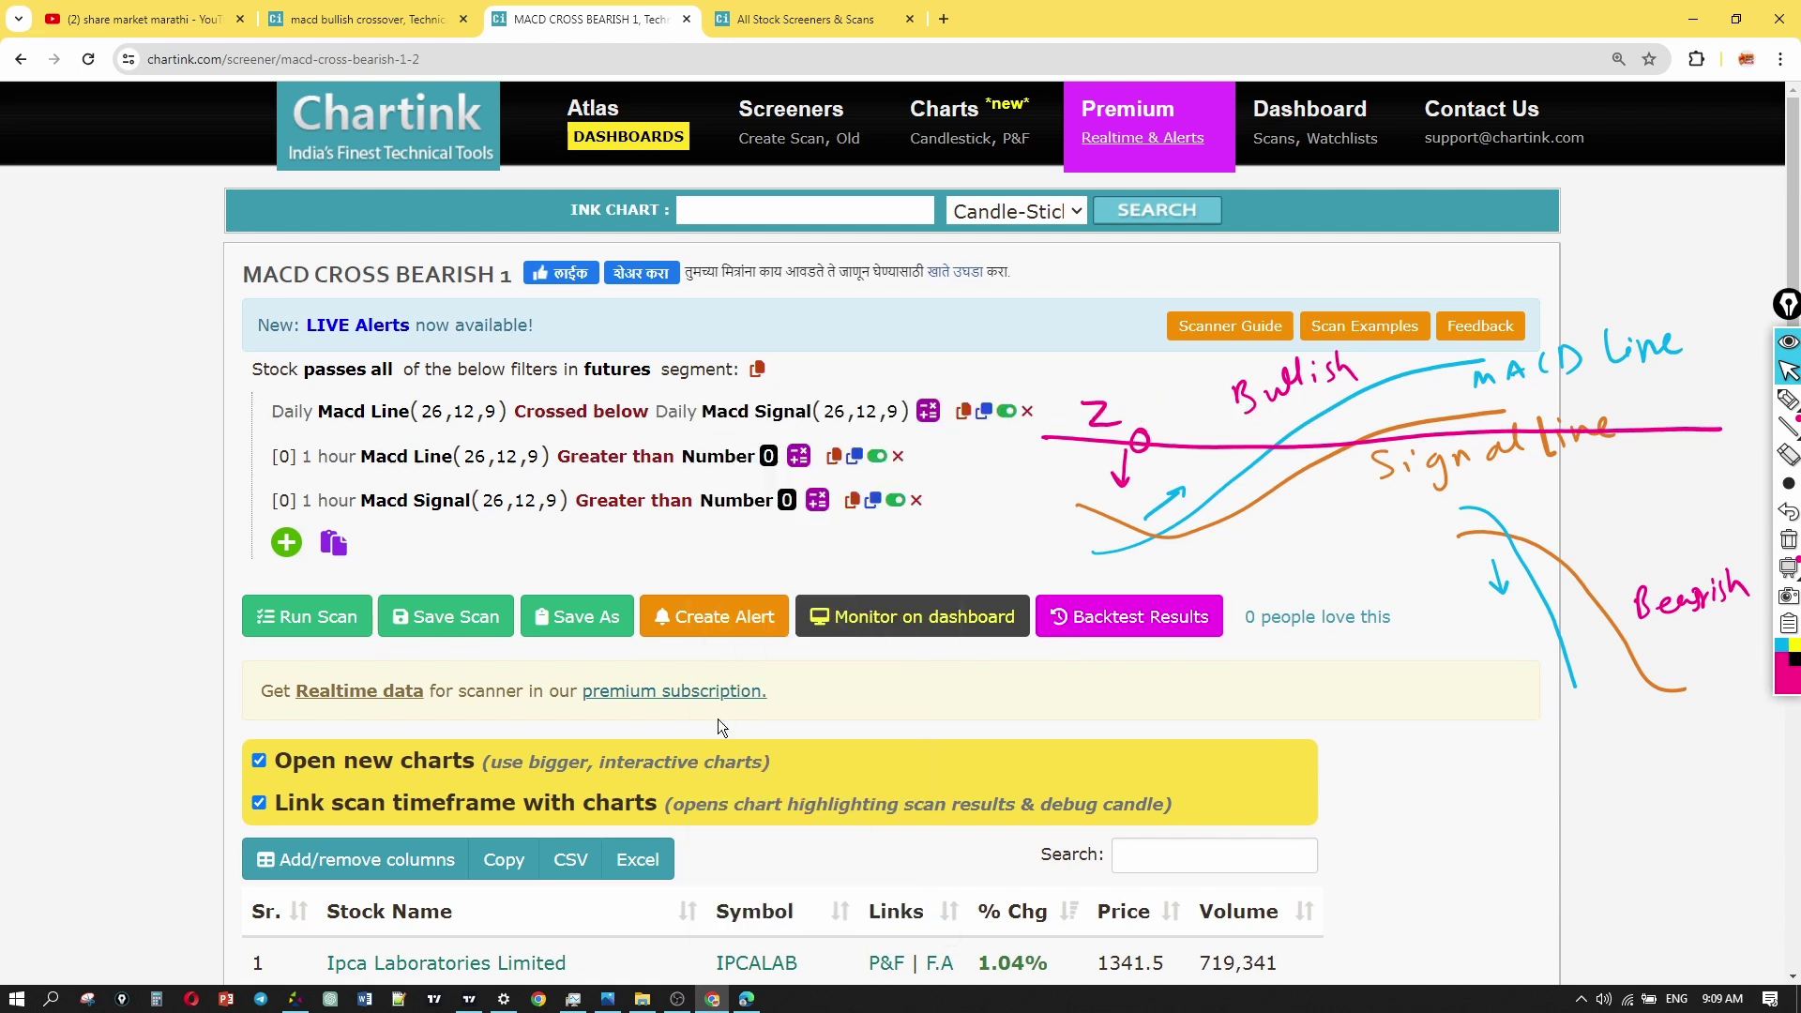
# - Set the Macd Line and Macd Signal Greater than filters to Daily and change the scan segment to nifty 500
pyautogui.click(337, 459)
pyautogui.click(363, 768)
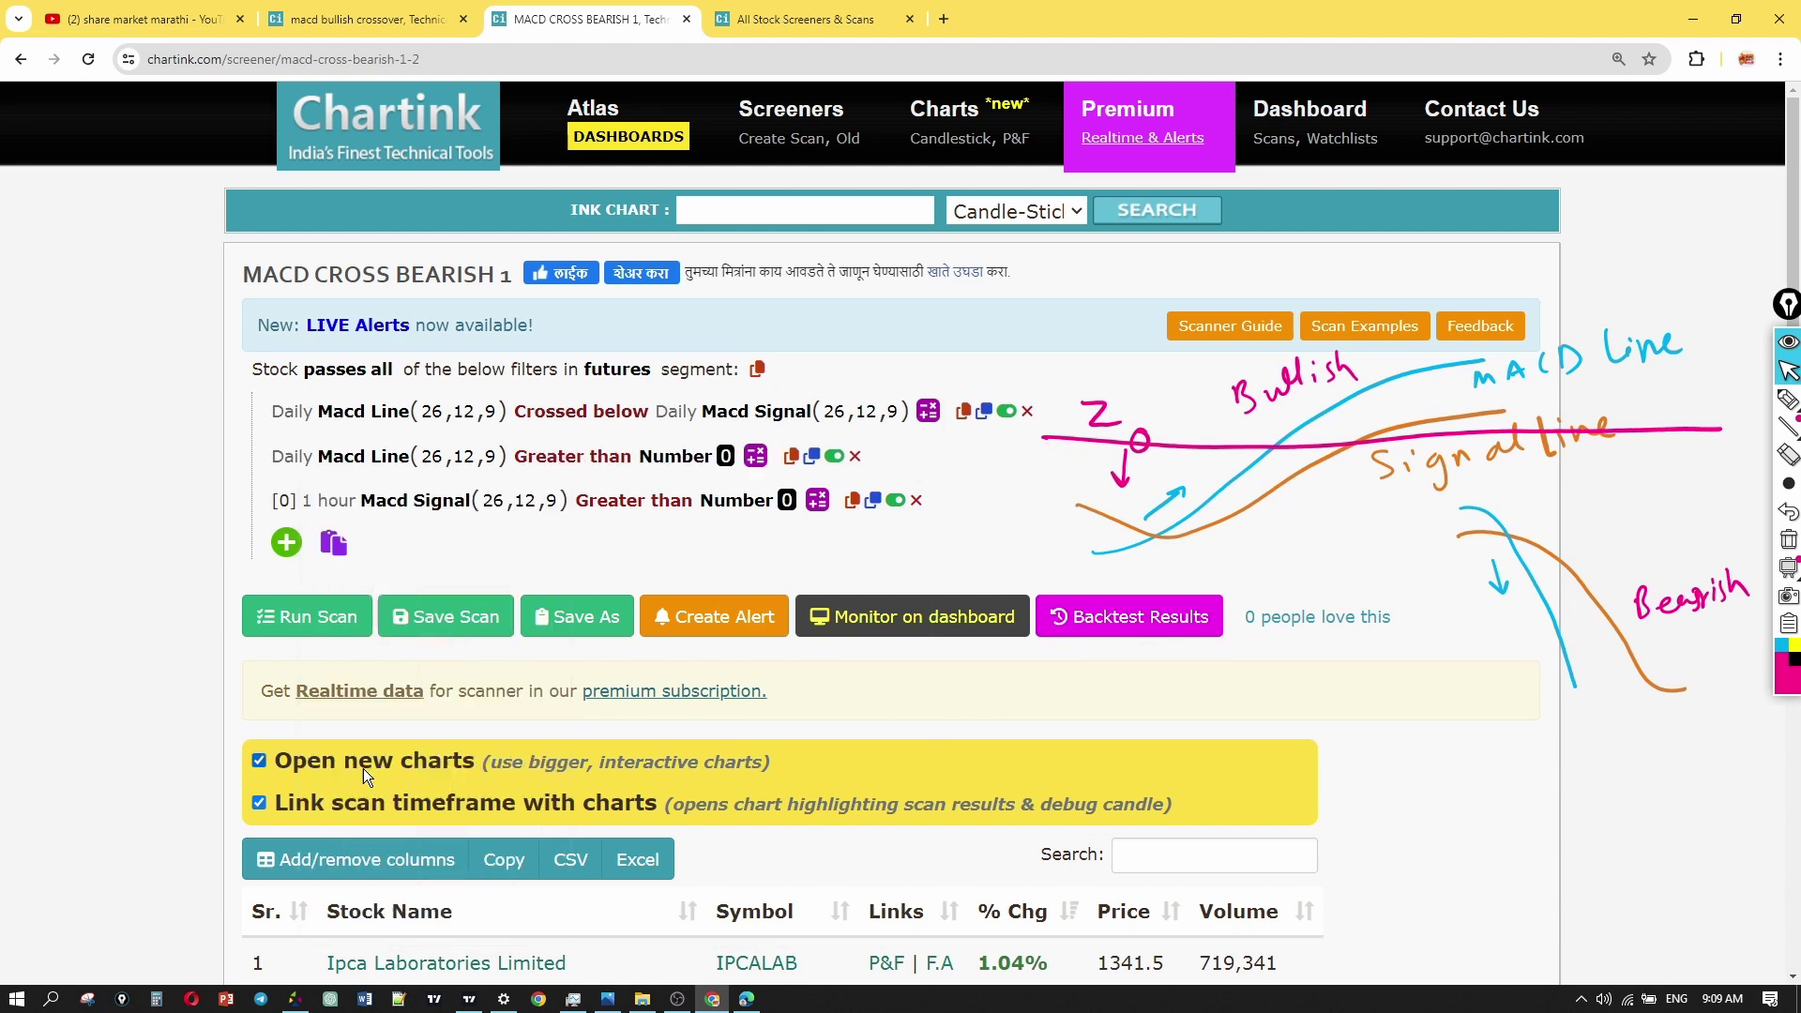
pyautogui.click(340, 512)
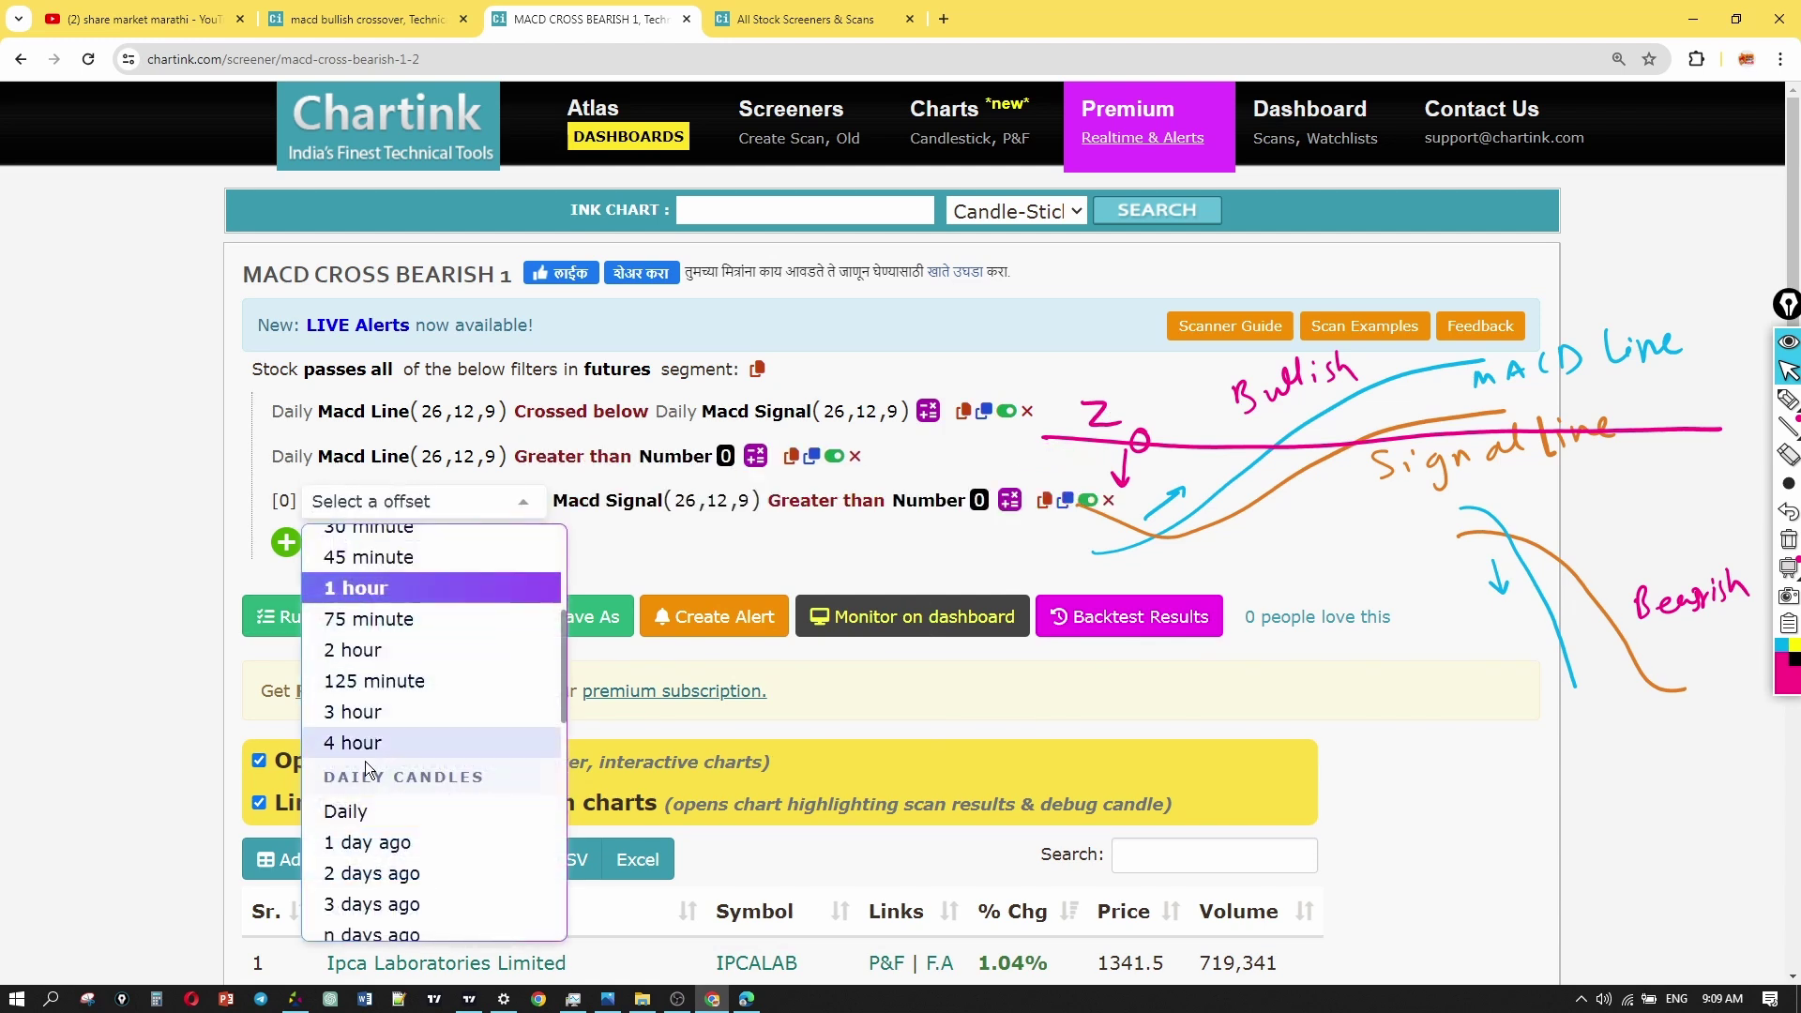
pyautogui.click(362, 810)
pyautogui.click(611, 370)
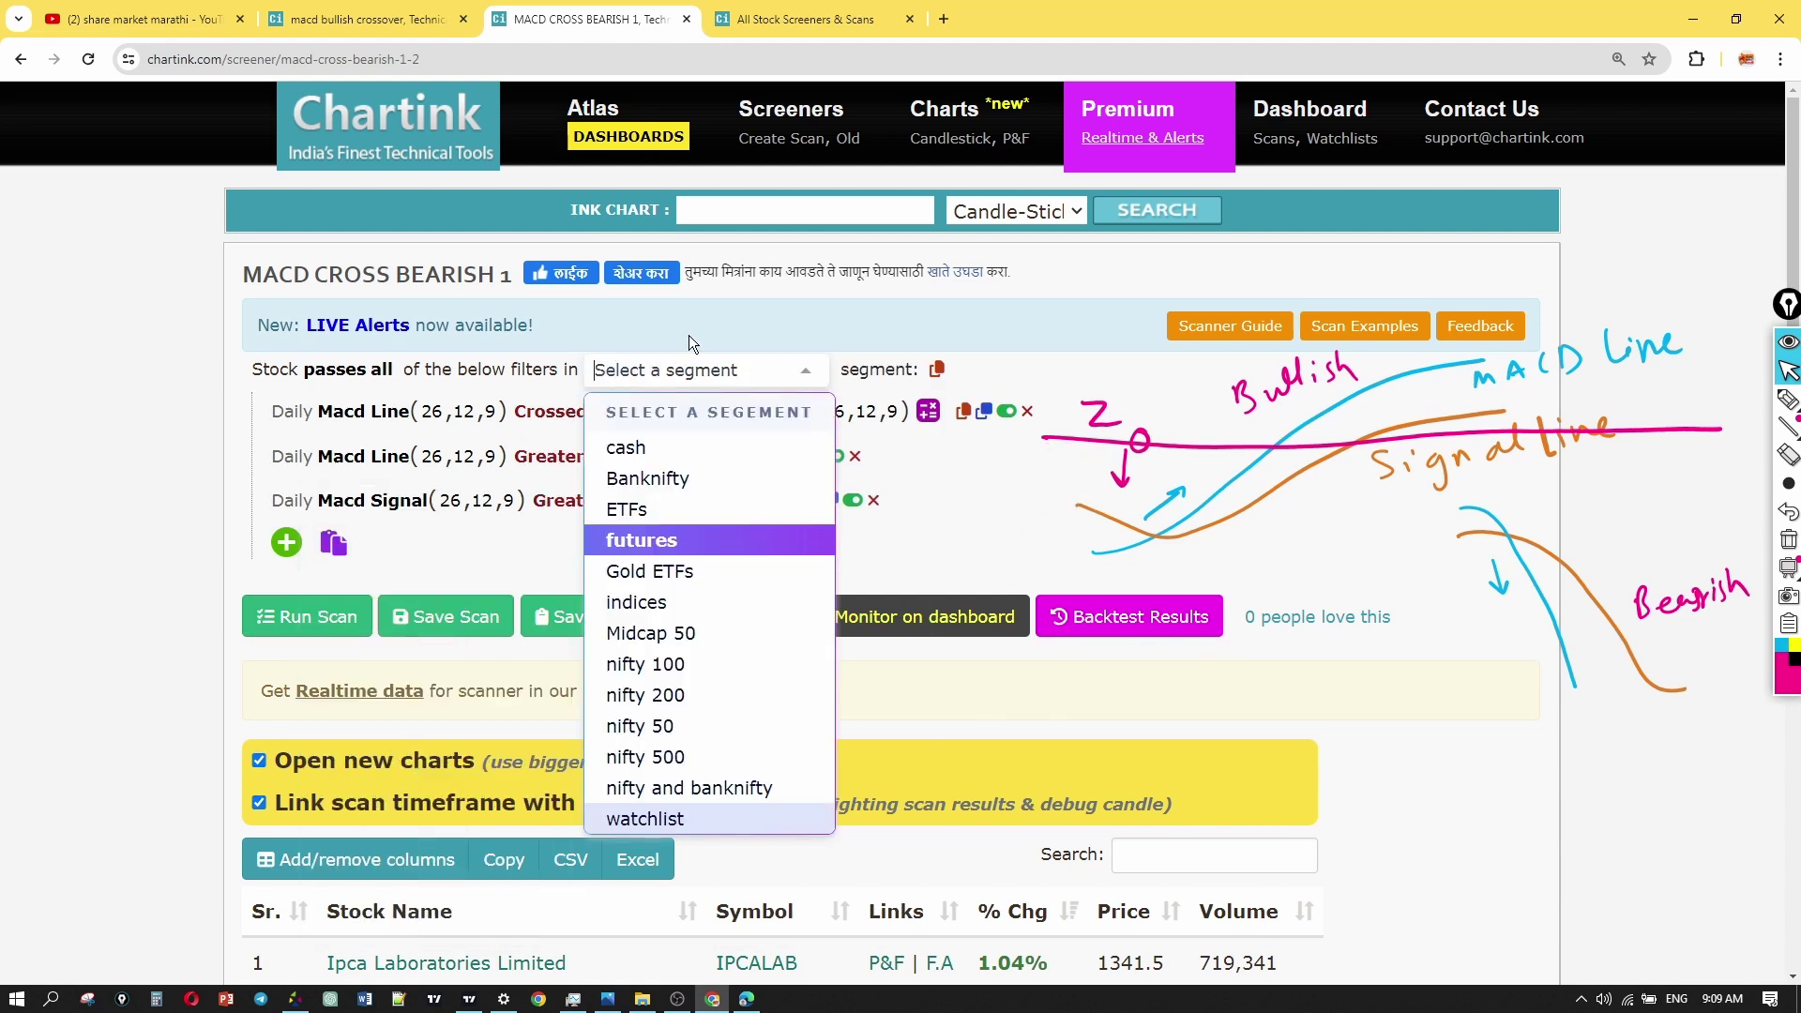
pyautogui.click(666, 757)
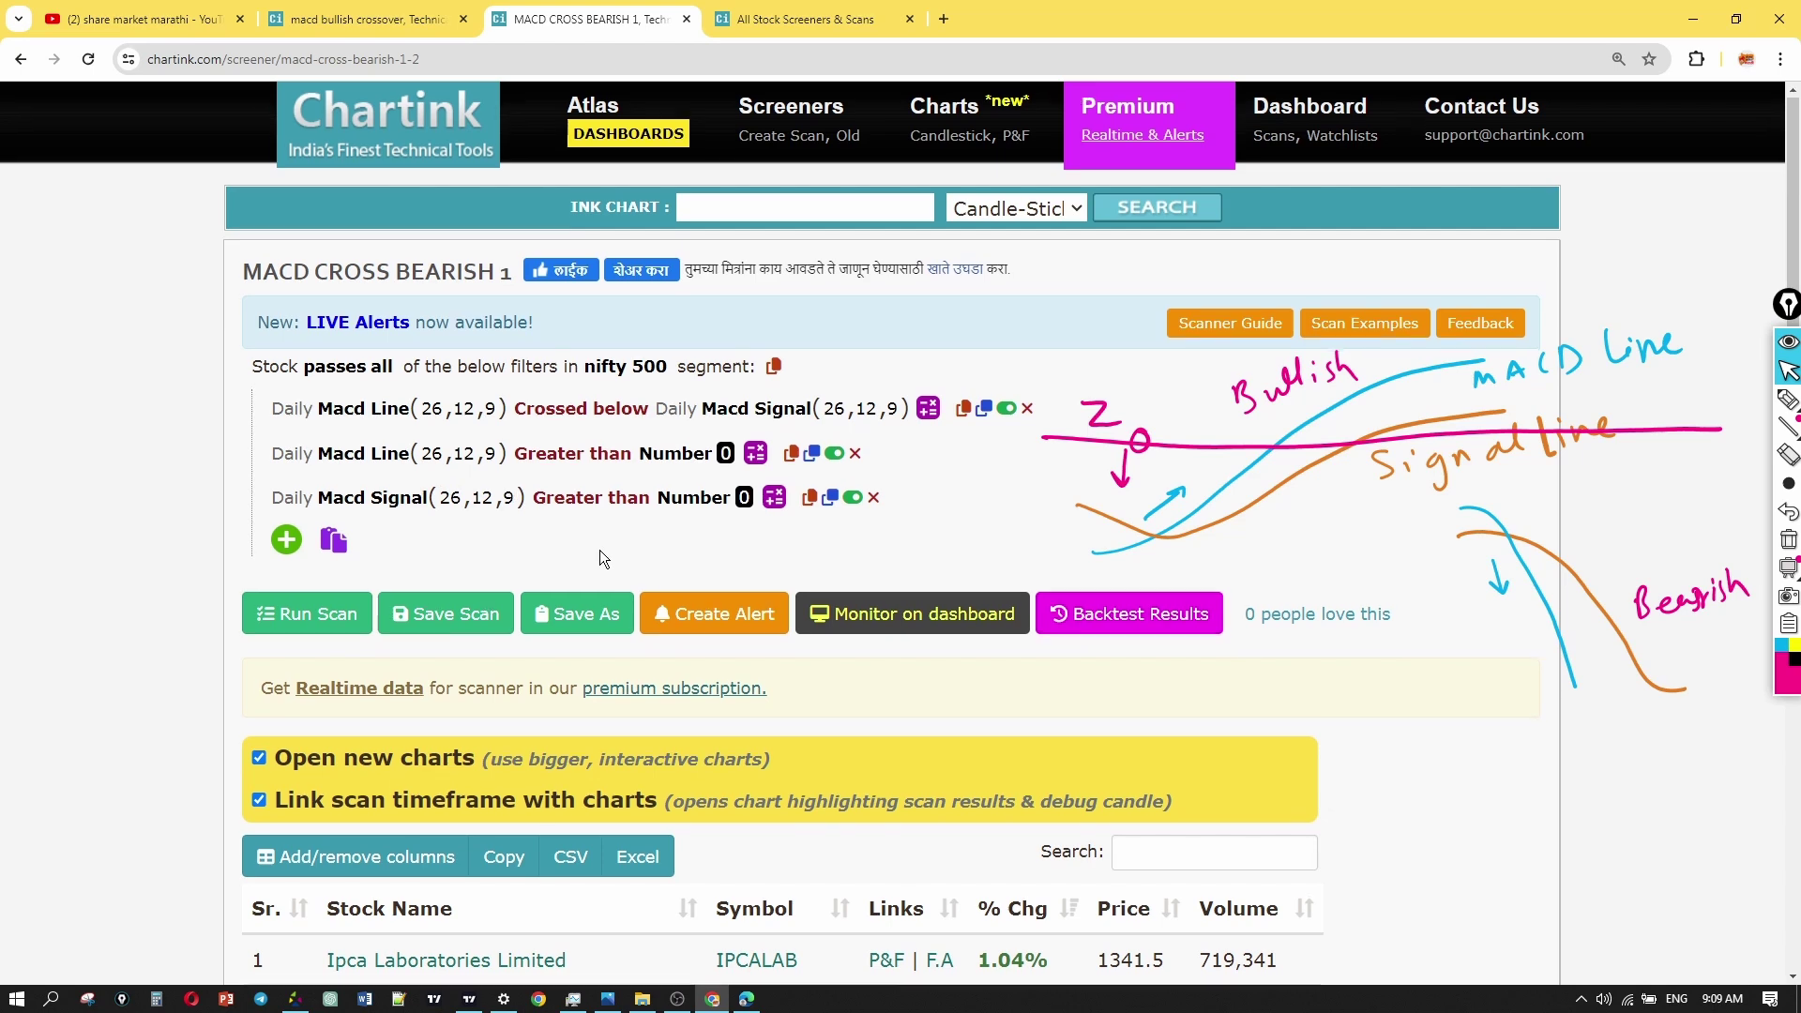
# - Save the scan as a new one named "macd bearish scrossover" and open it from the saved scans list
pyautogui.scroll(-1, 599, 550)
pyautogui.scroll(-1, 599, 550)
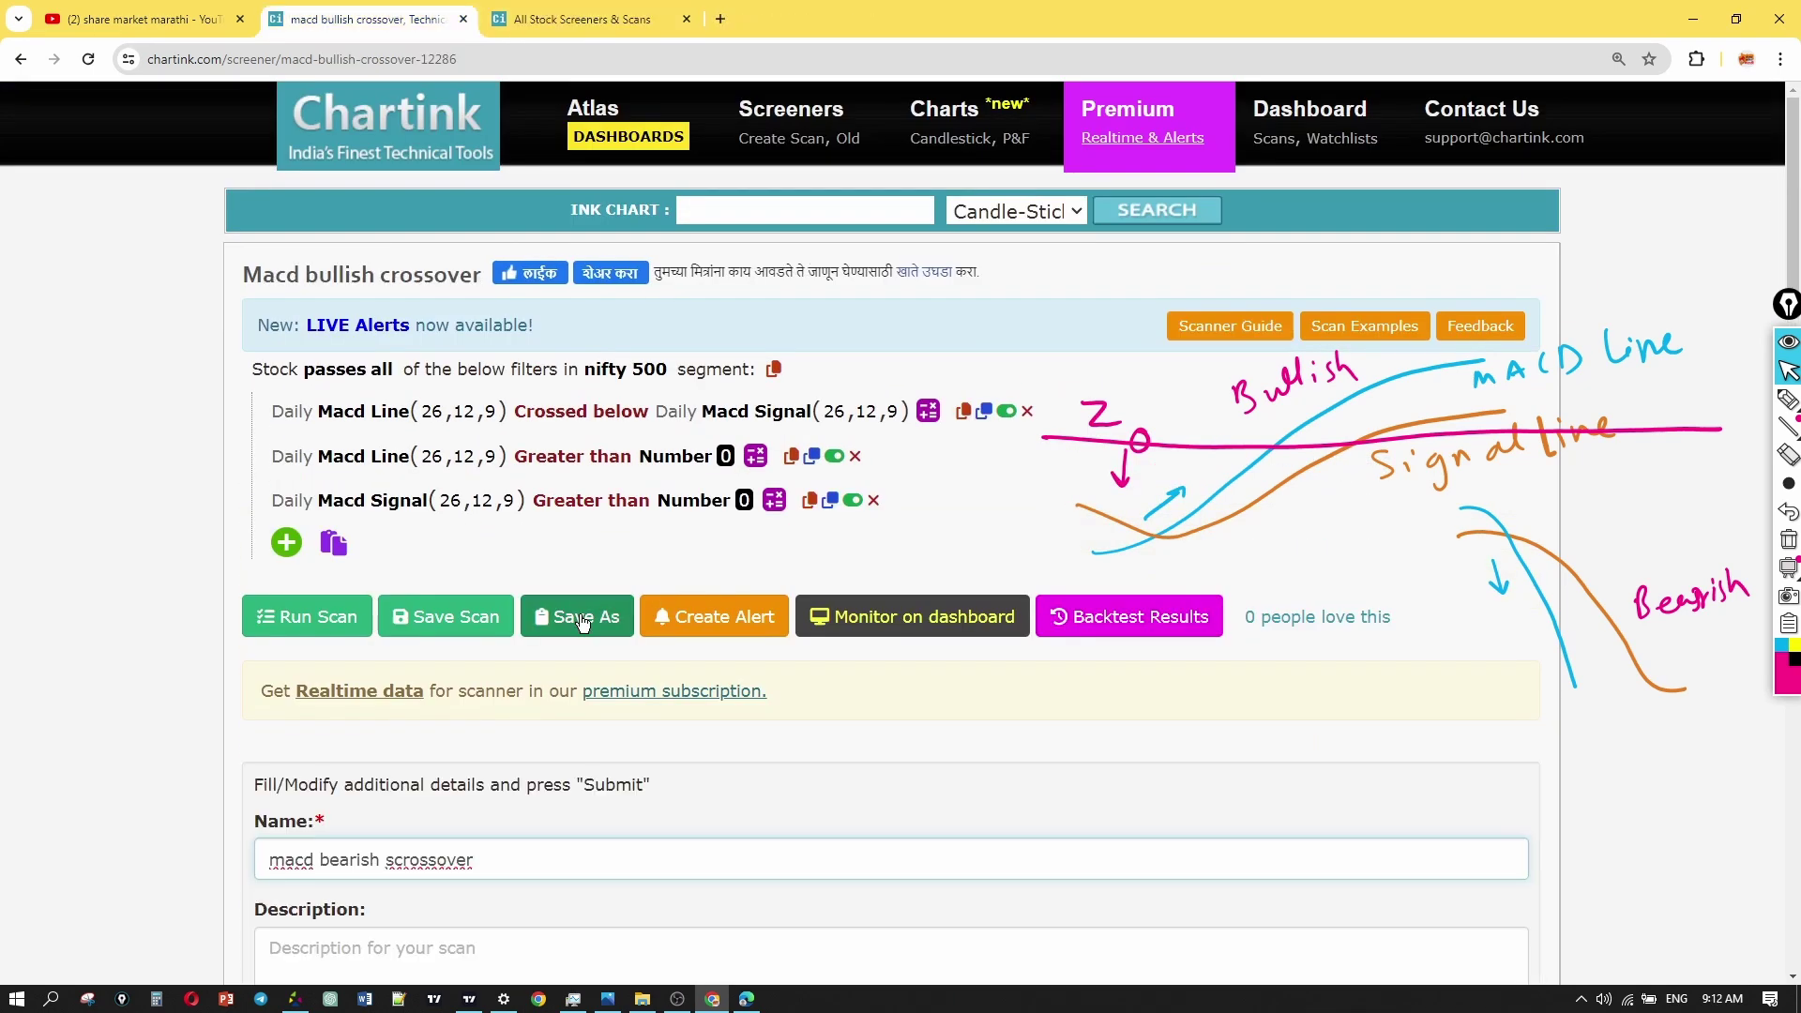
pyautogui.scroll(-5, 582, 623)
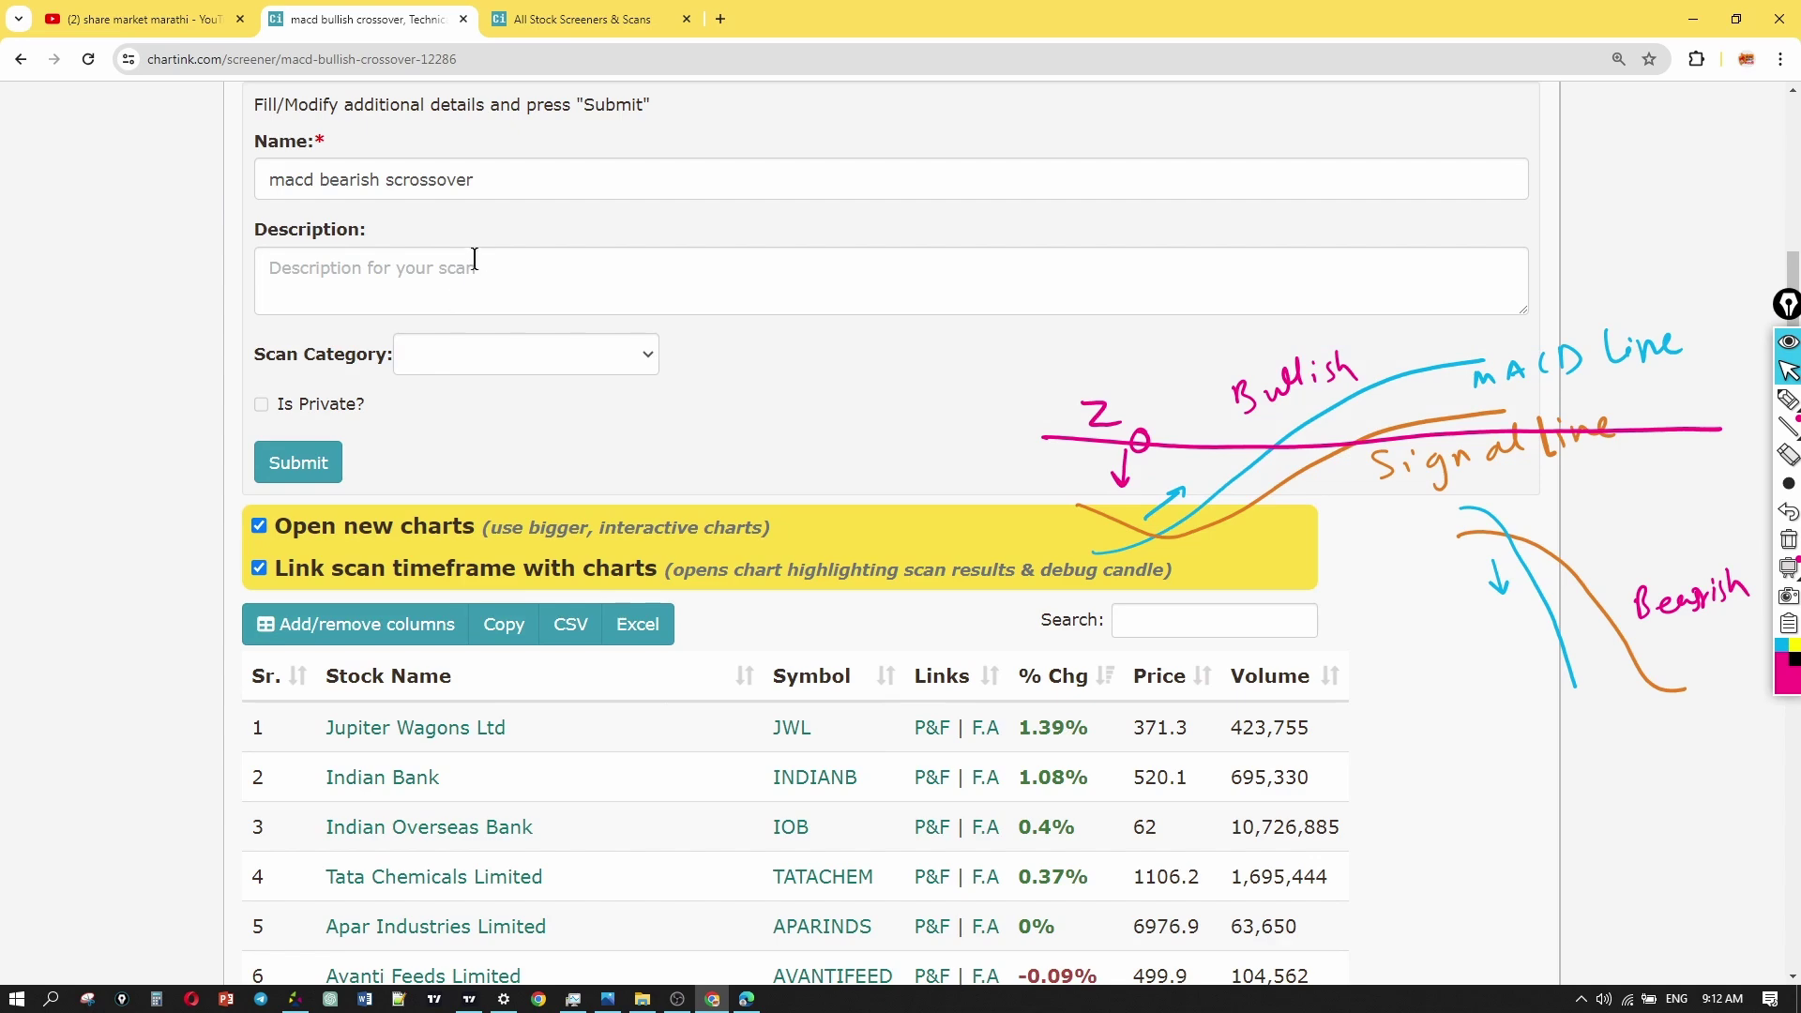
pyautogui.click(300, 464)
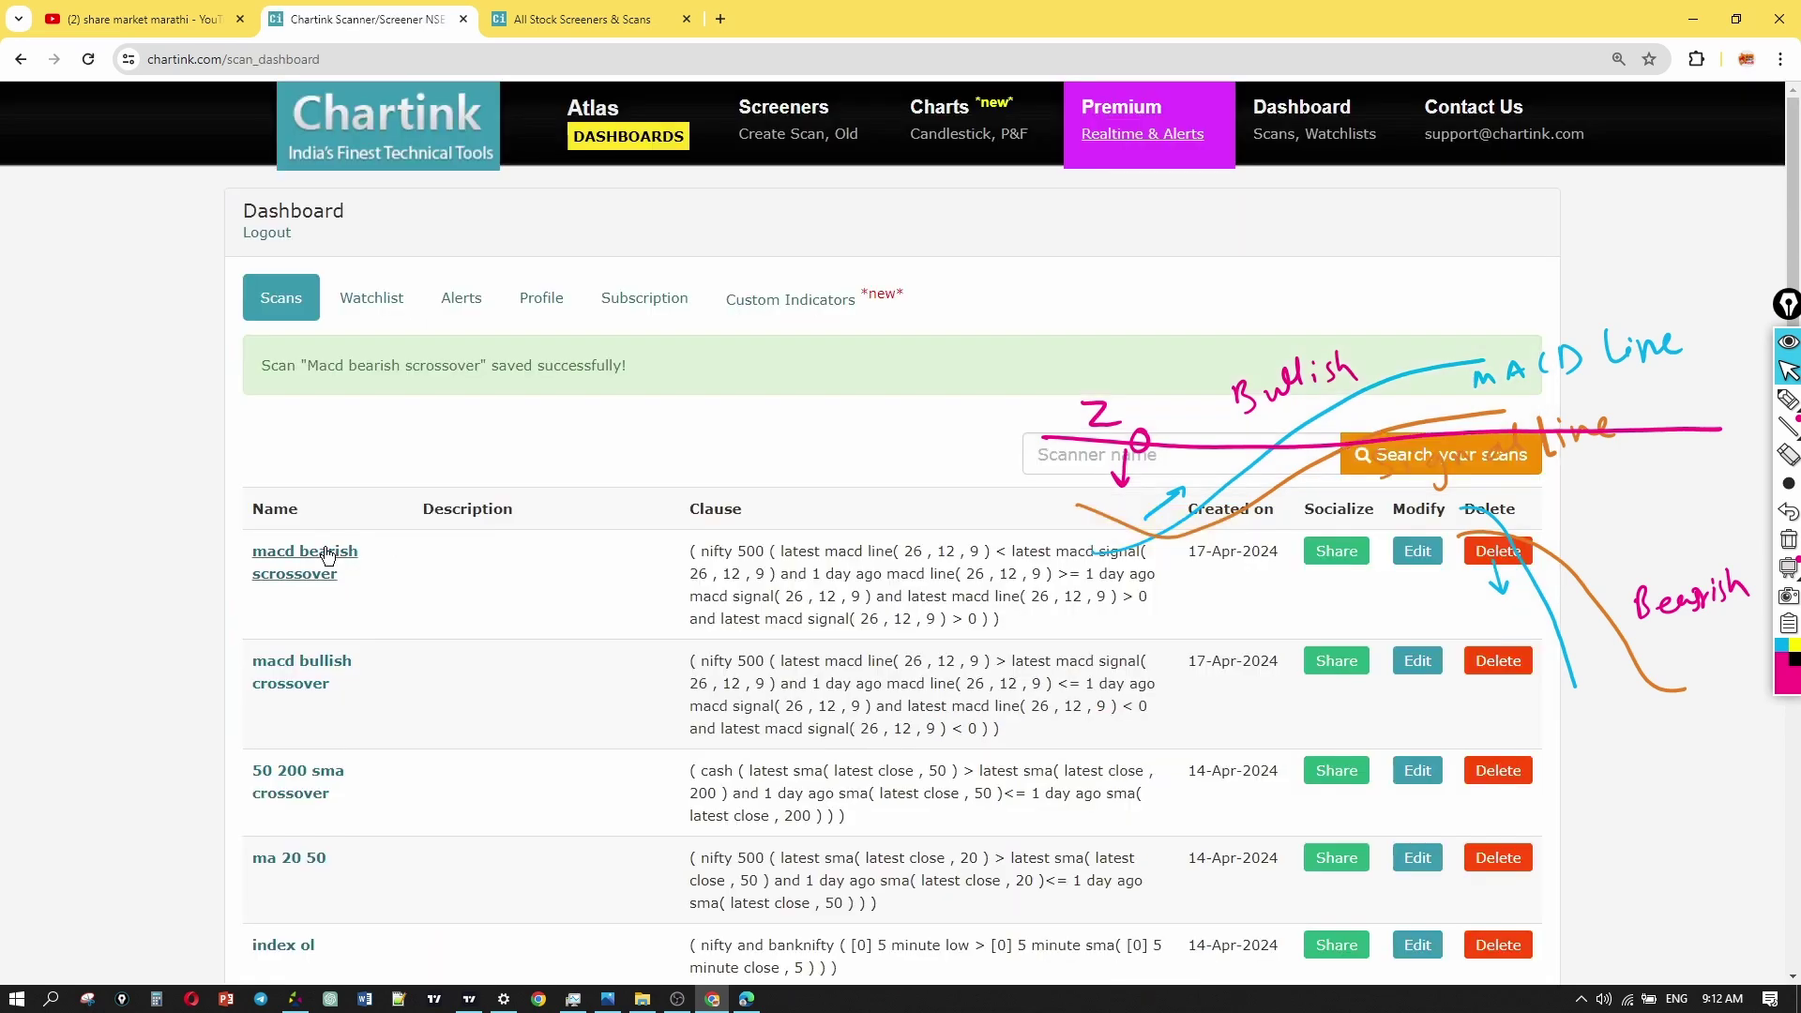
pyautogui.click(313, 549)
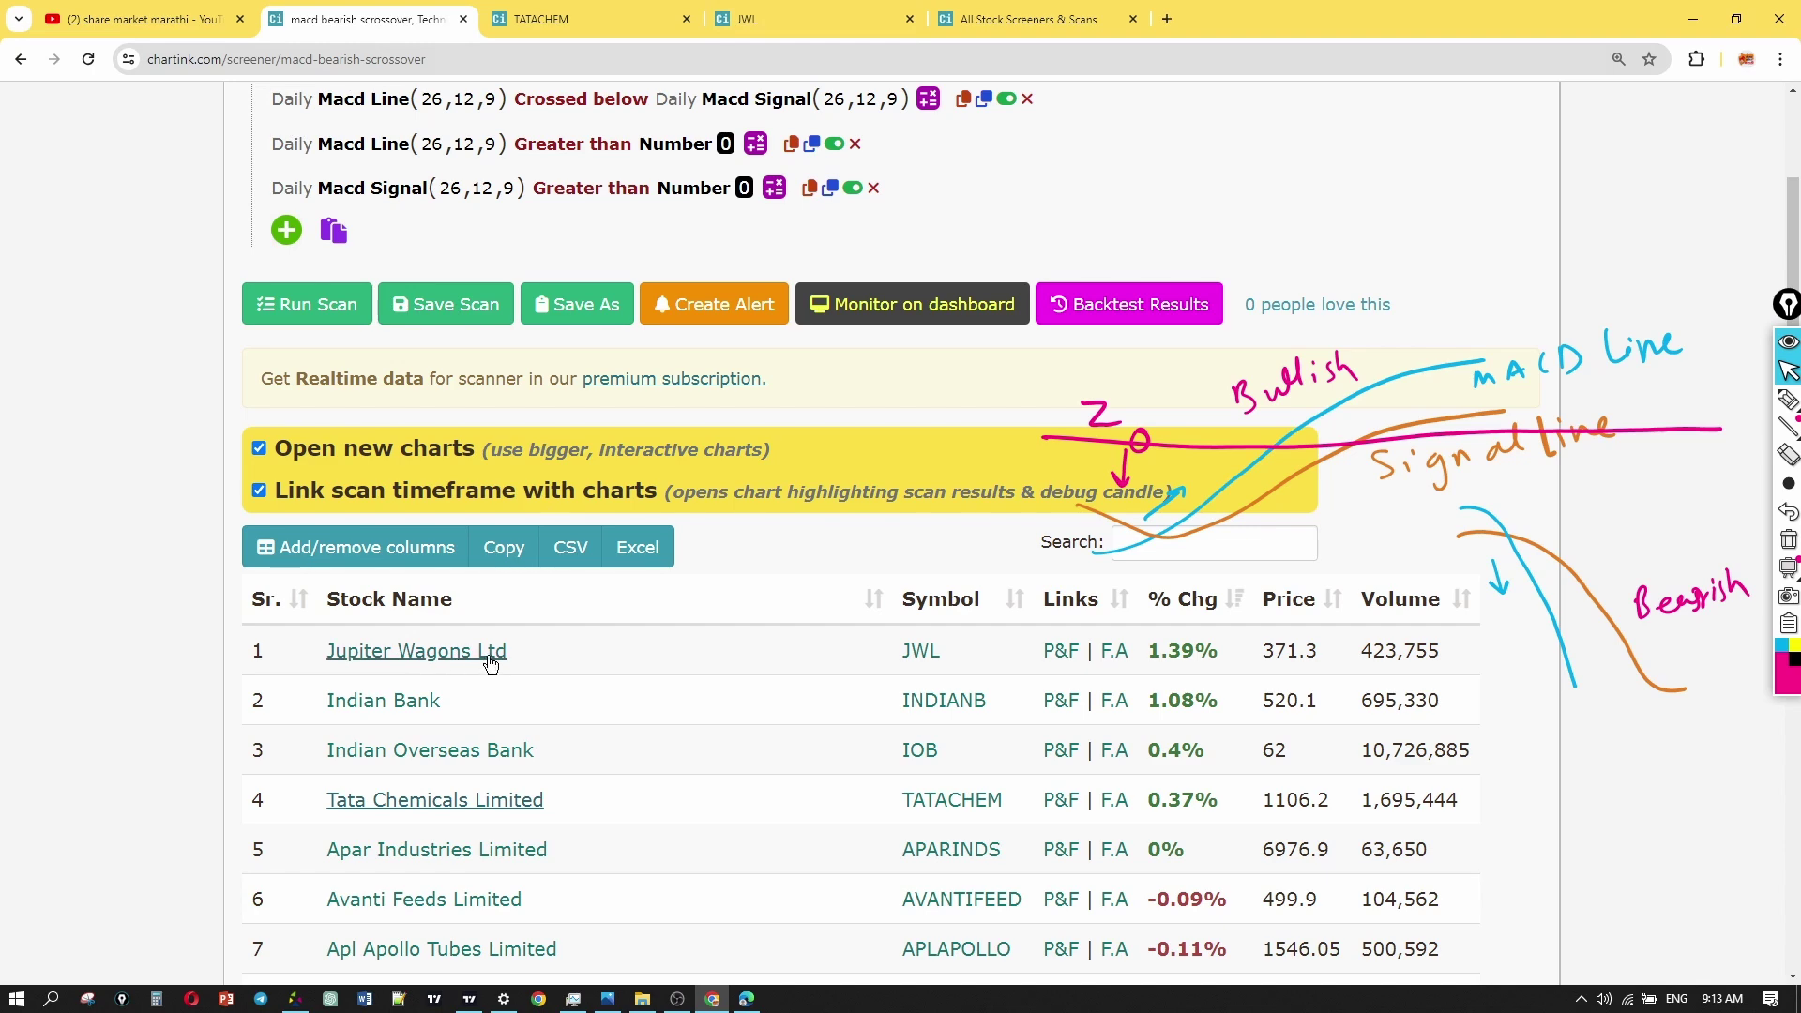
# - Open the Tata Chemicals Limited chart from the results and examine the MACD crossovers on the TATACHEM and JWL charts
pyautogui.click(390, 802)
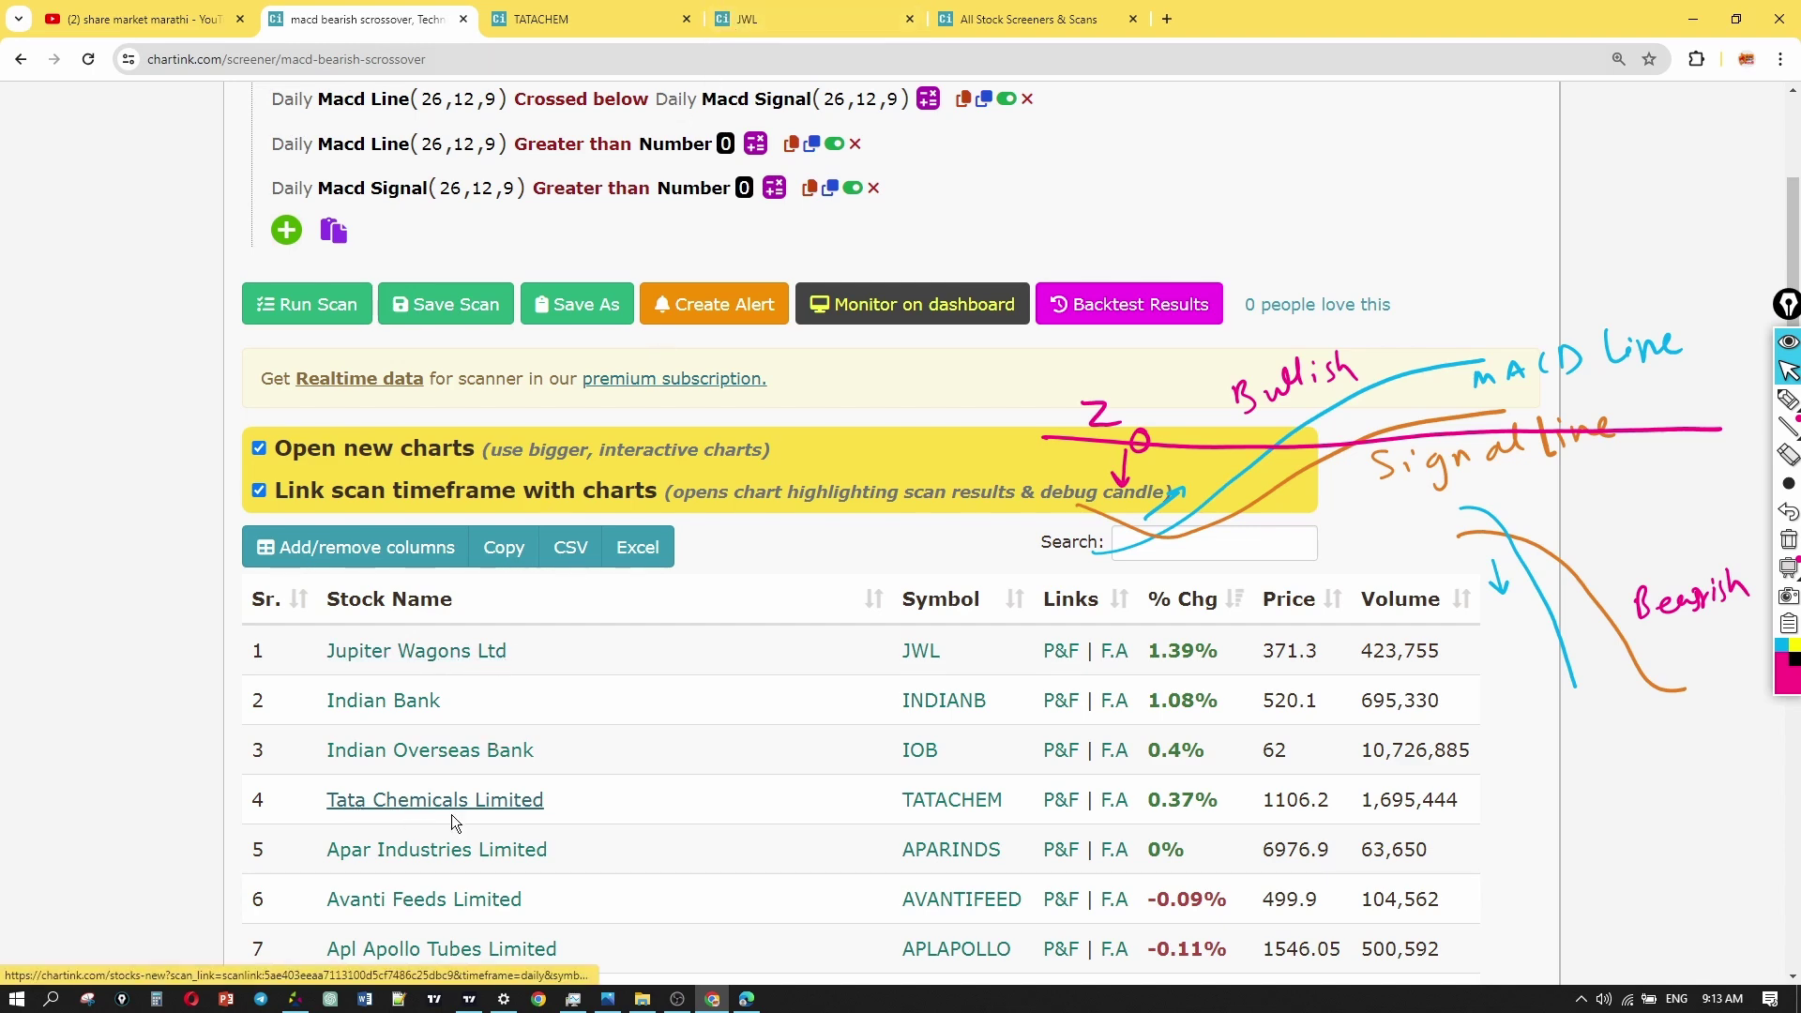
pyautogui.click(582, 19)
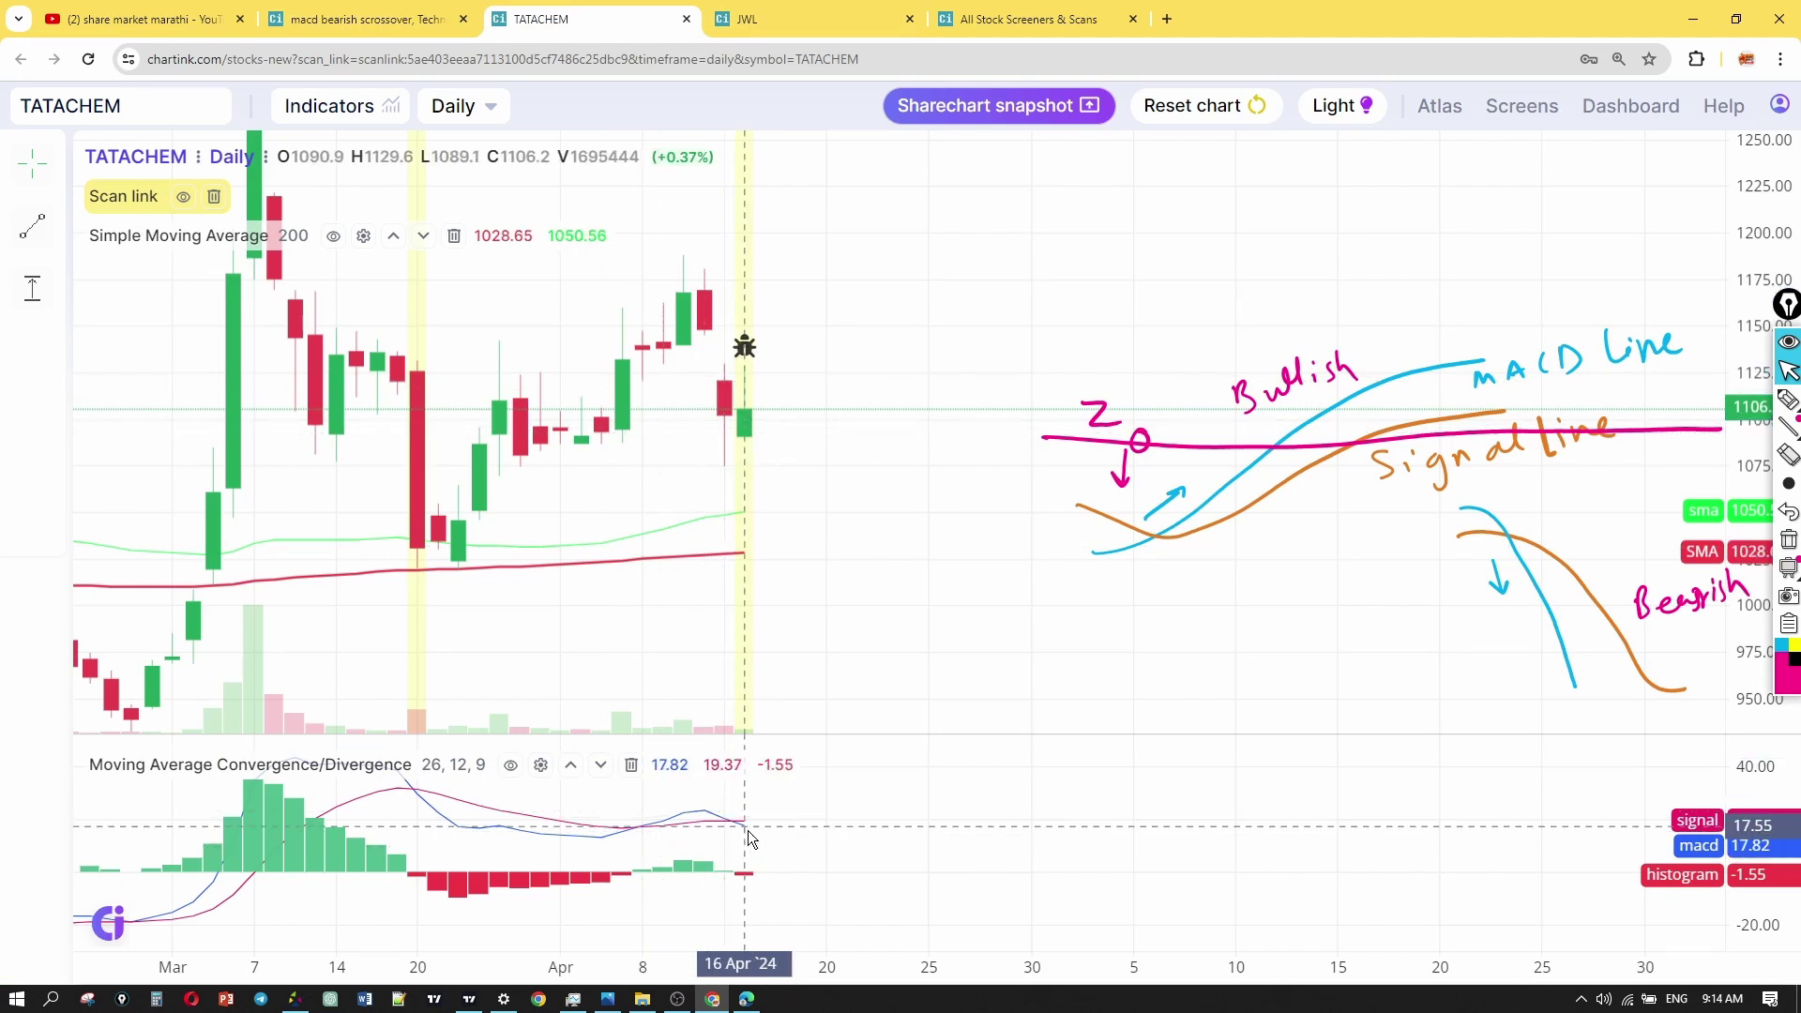
pyautogui.click(797, 26)
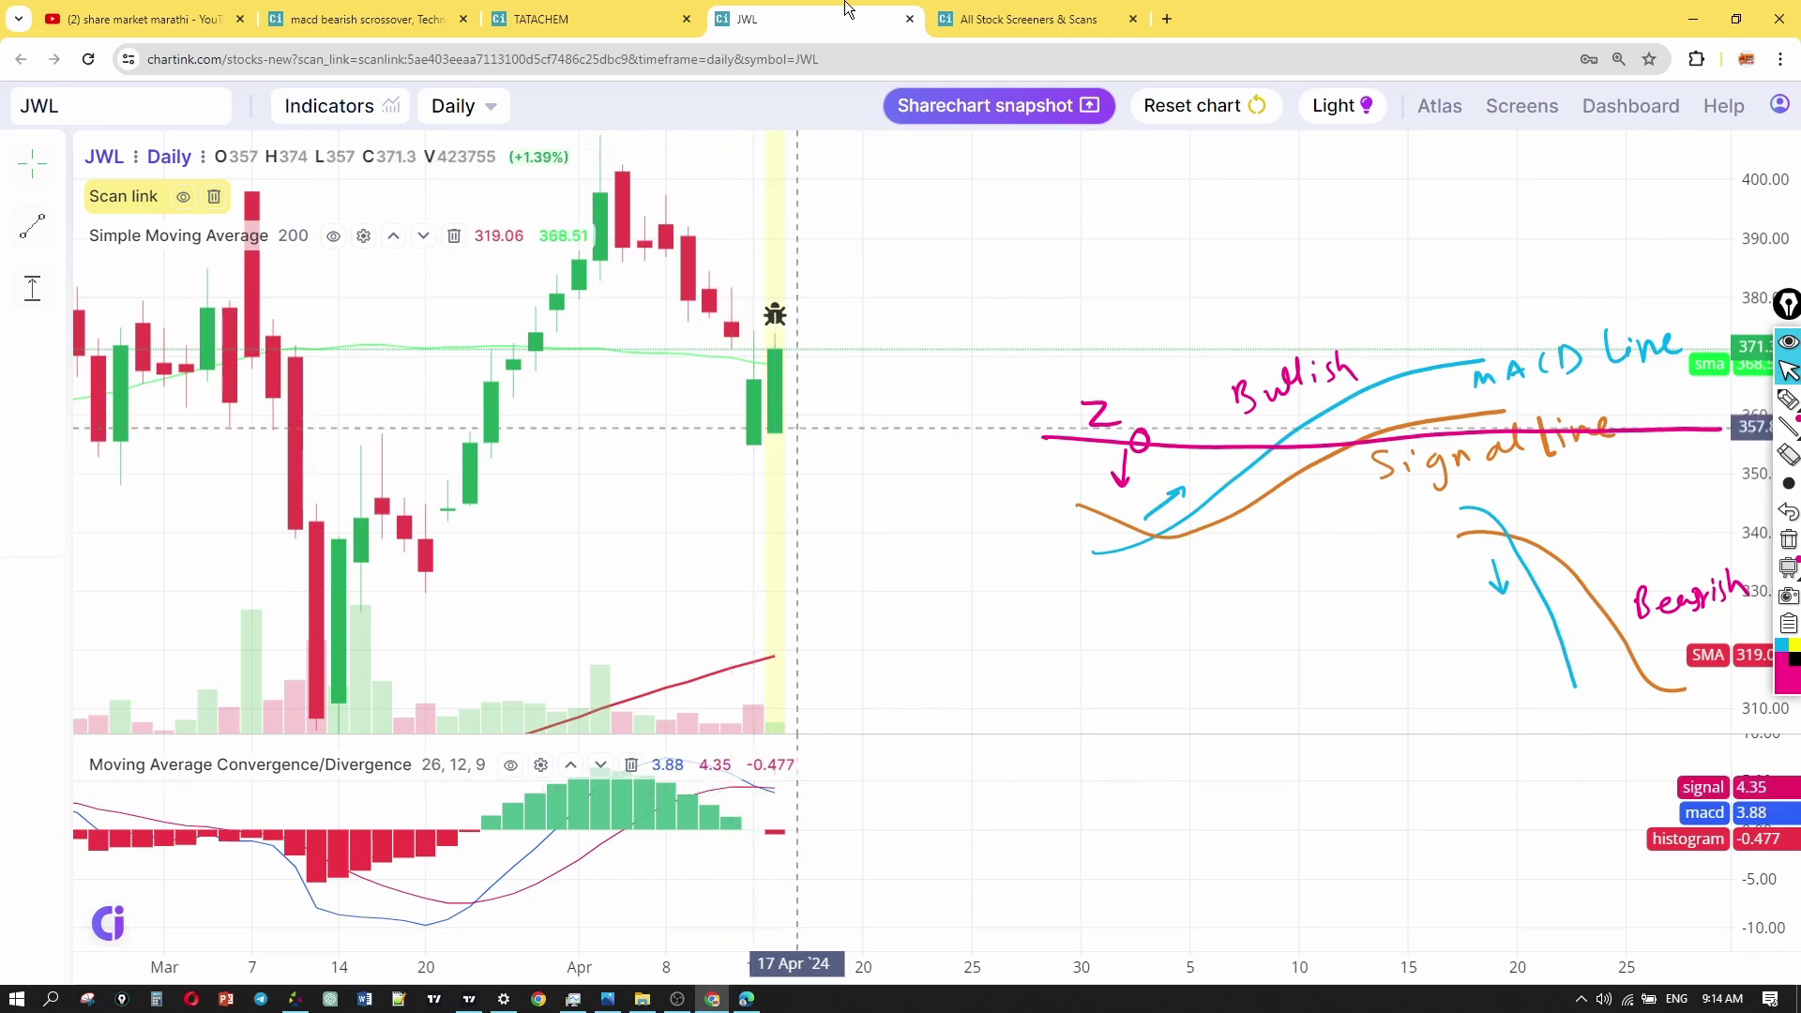
# - Return to the bearish scan and go to the saved scans dashboard to open the macd bullish crossover scan
pyautogui.click(413, 21)
pyautogui.scroll(4, 583, 402)
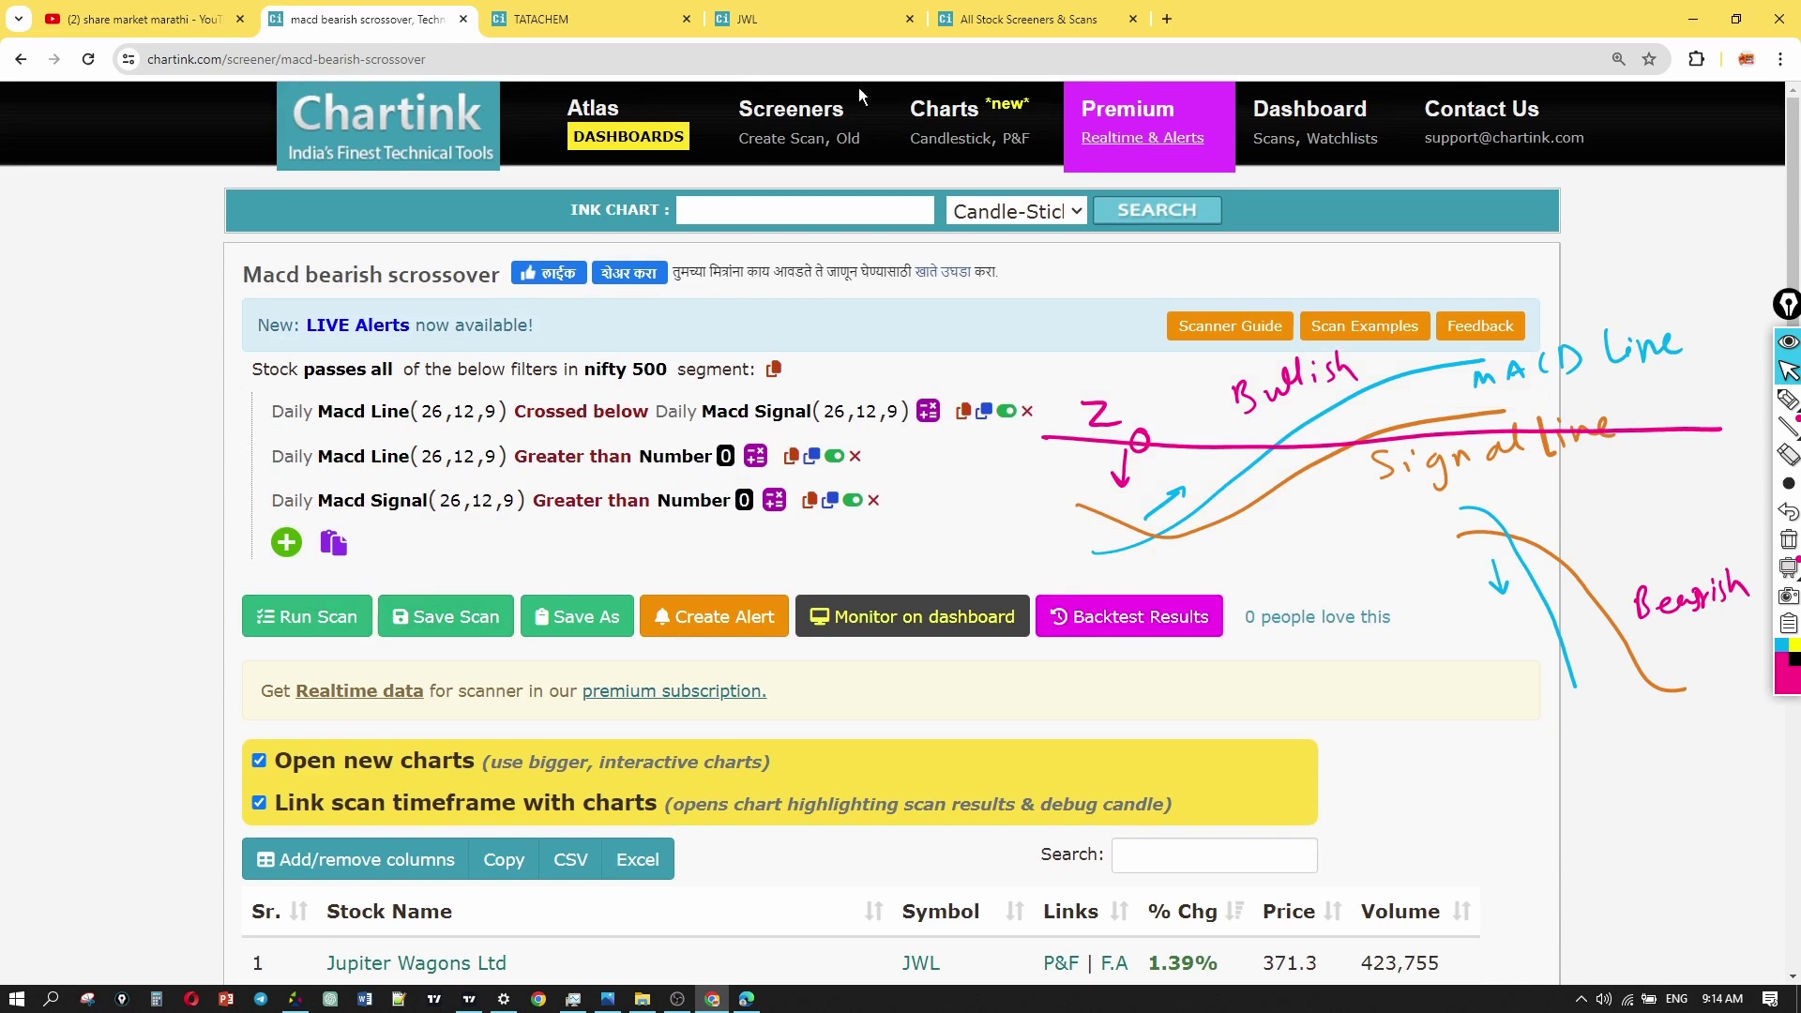
pyautogui.click(1272, 137)
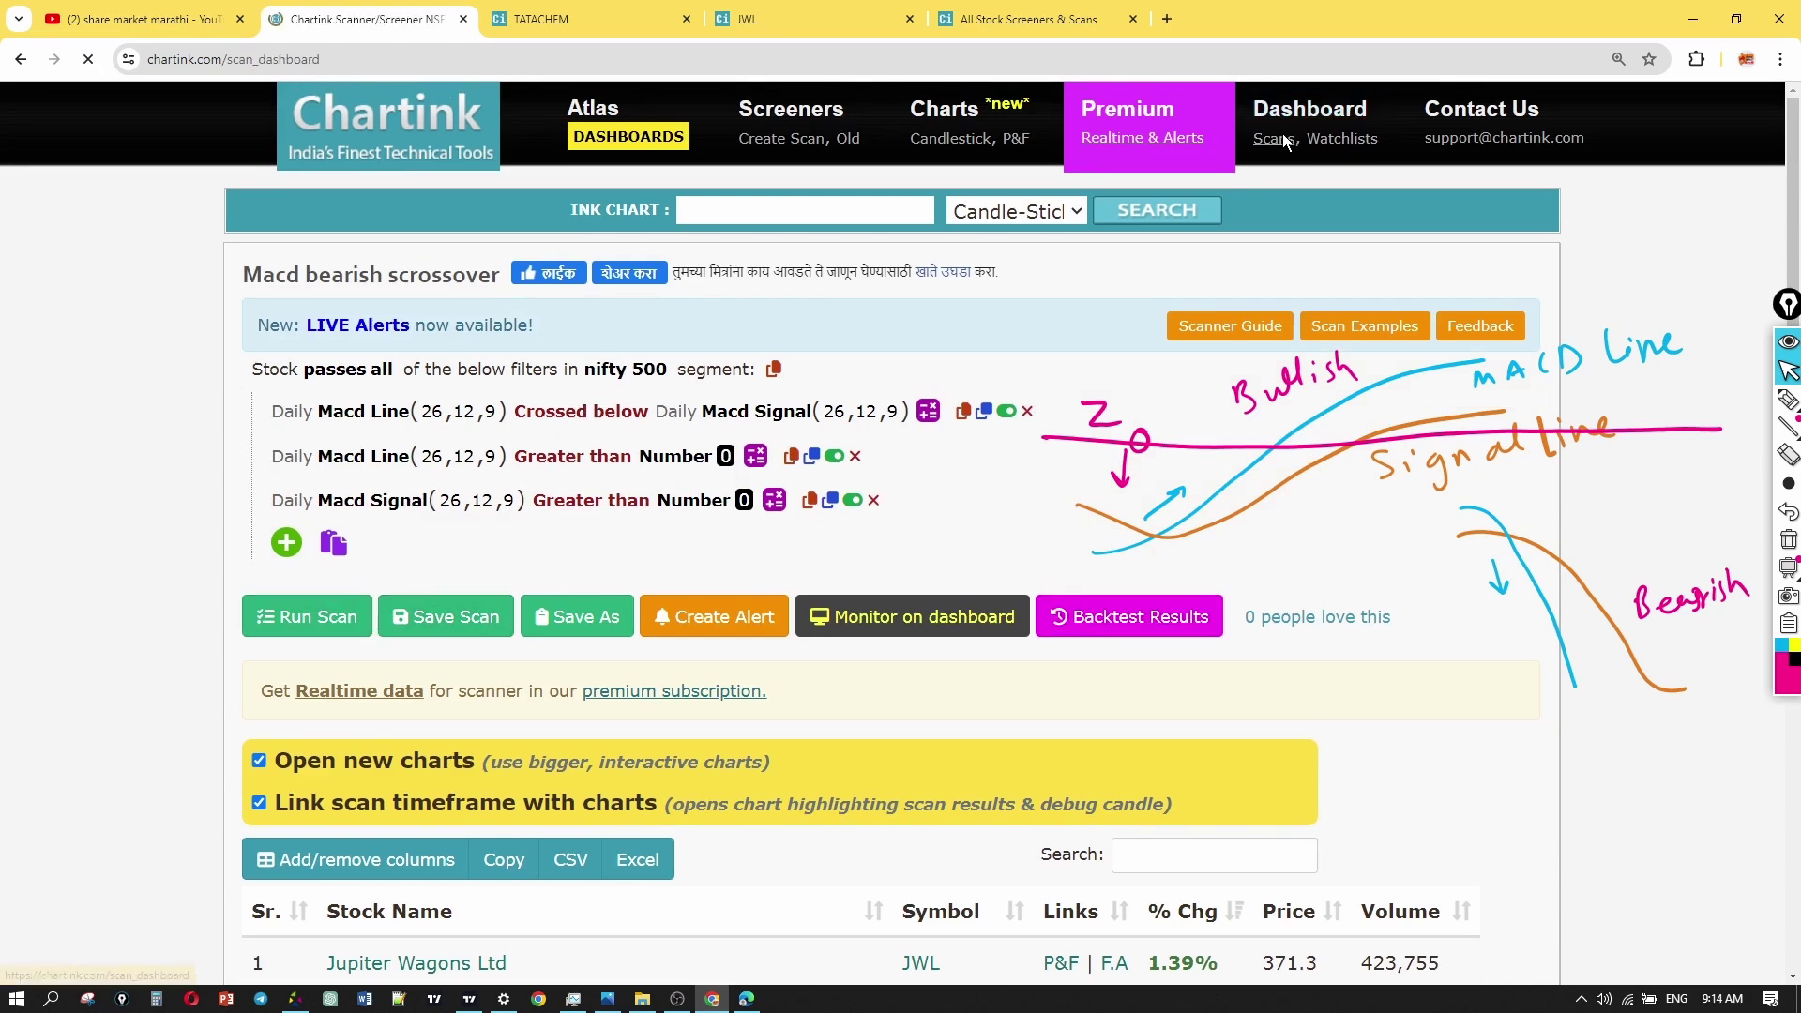
pyautogui.scroll(-2, 328, 674)
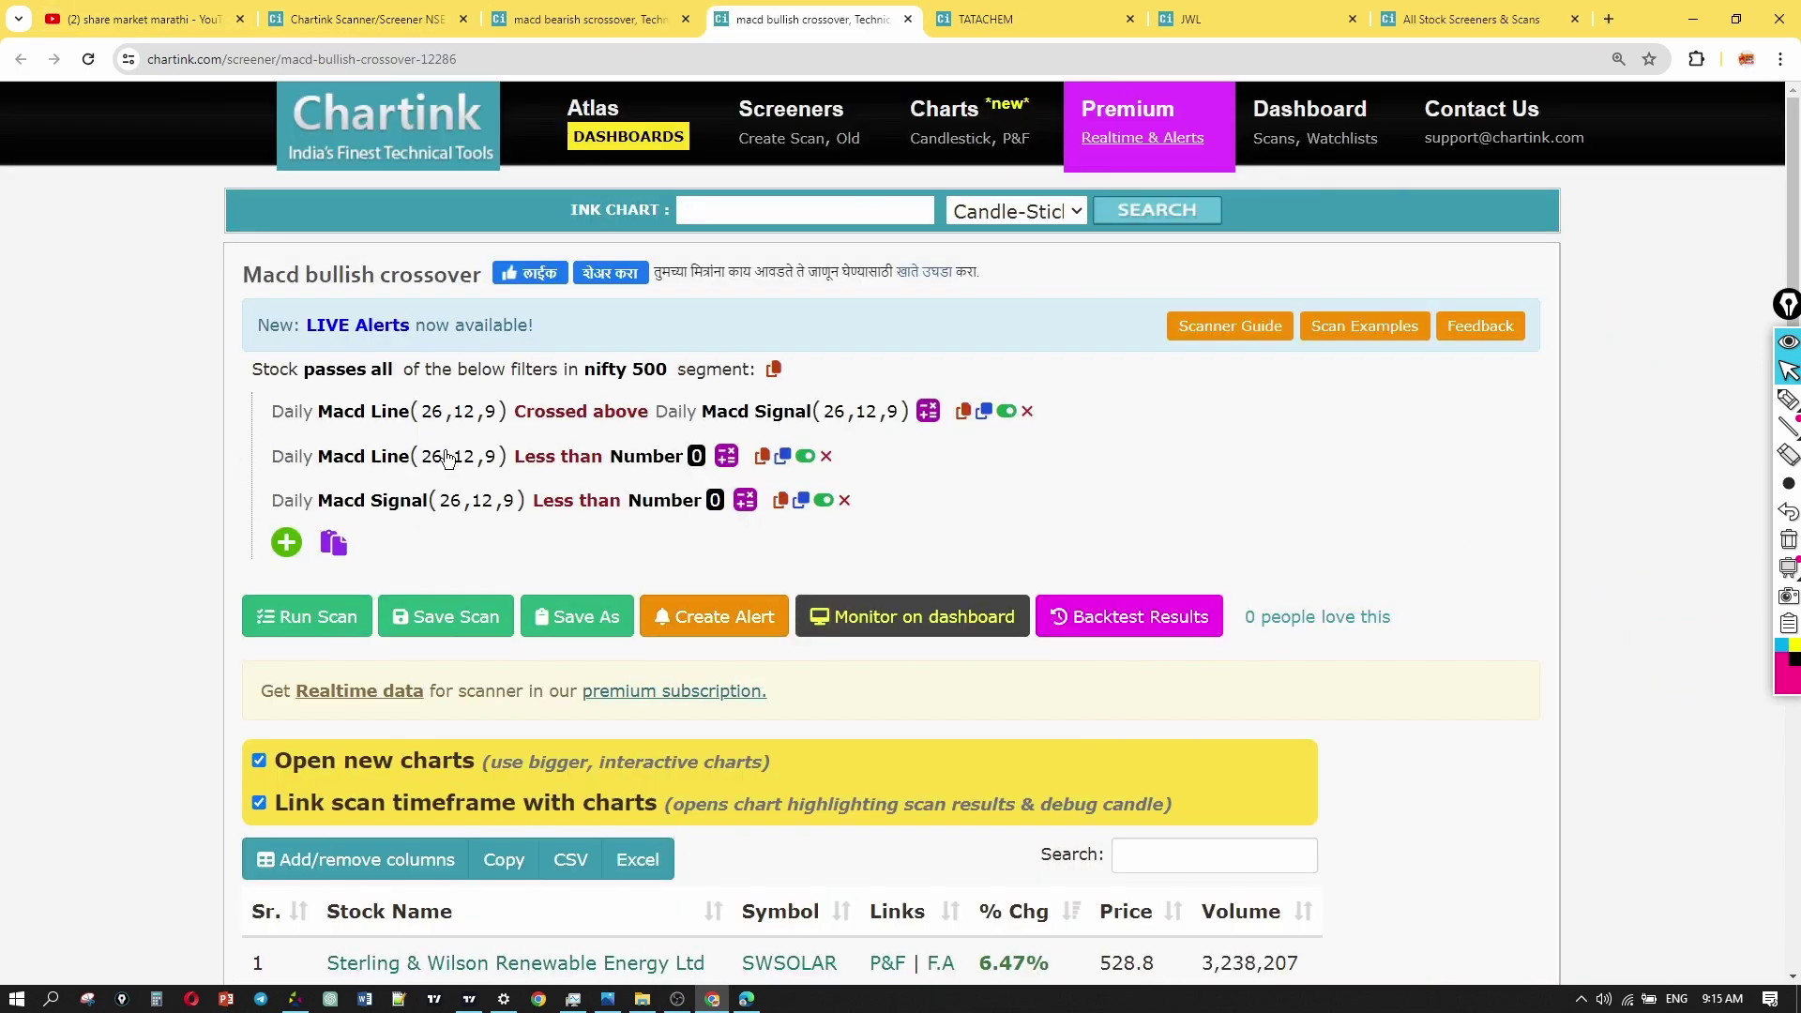
pyautogui.click(287, 543)
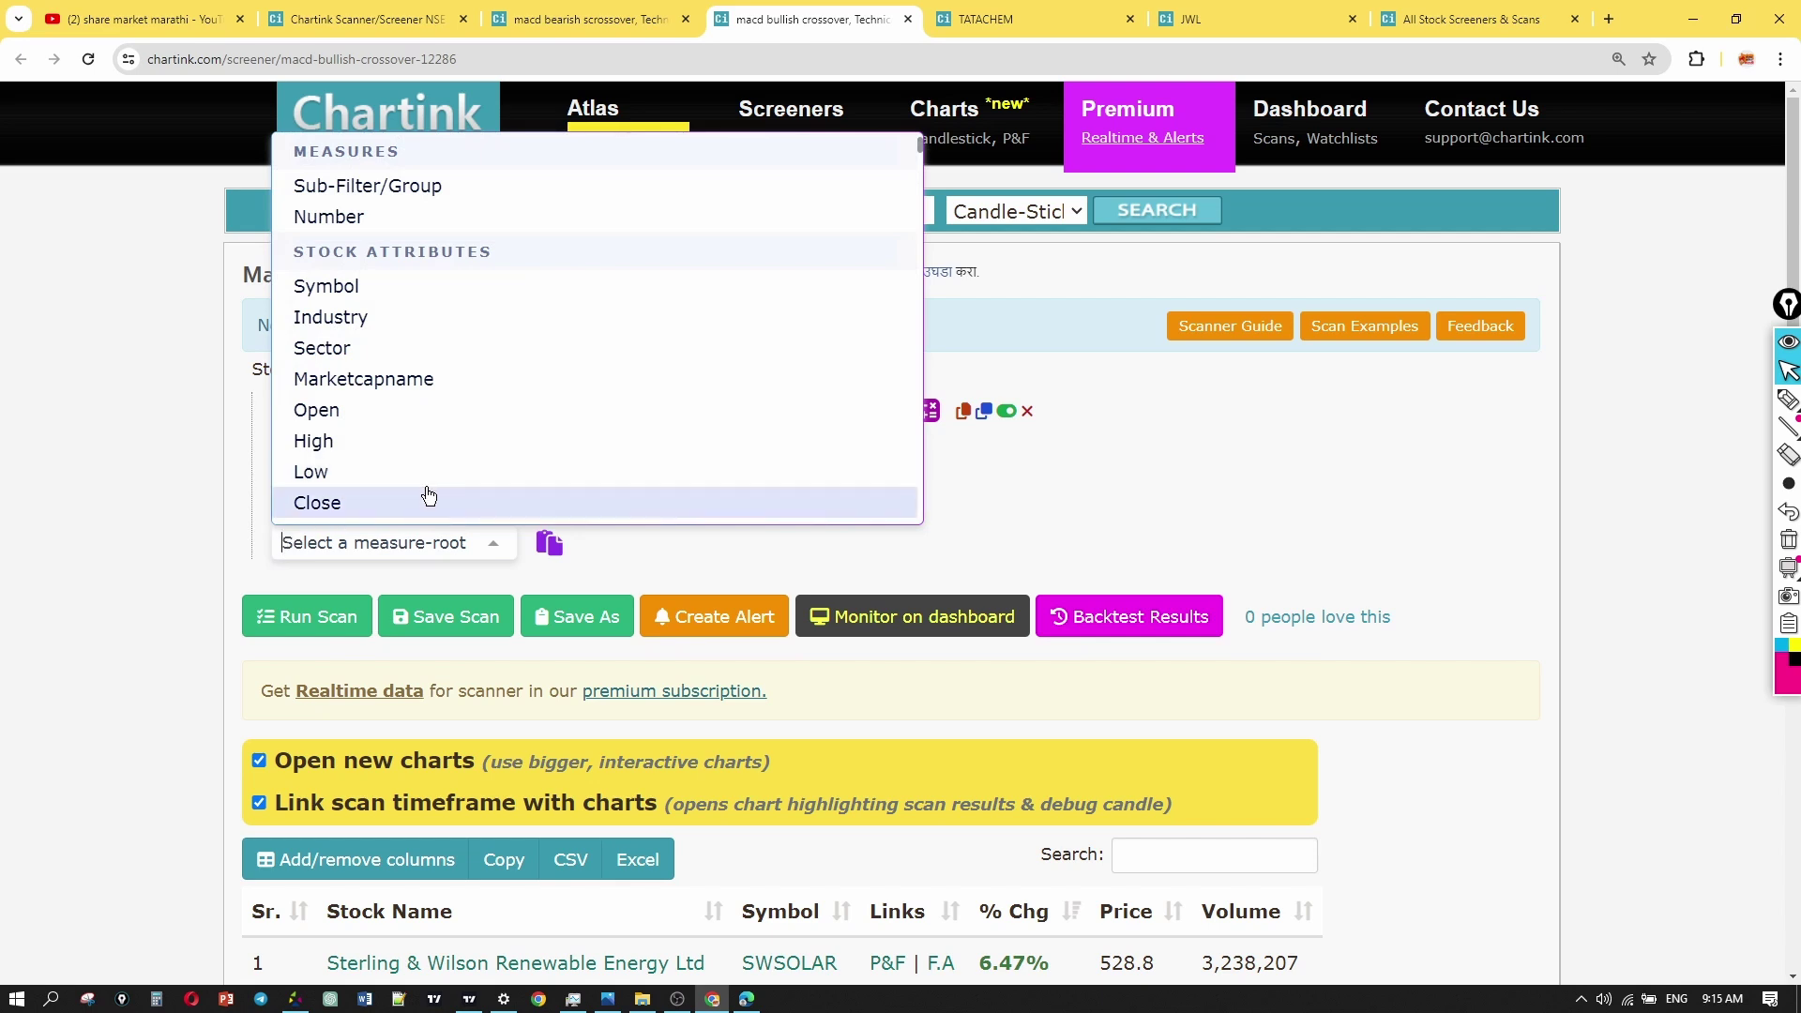
pyautogui.click(340, 504)
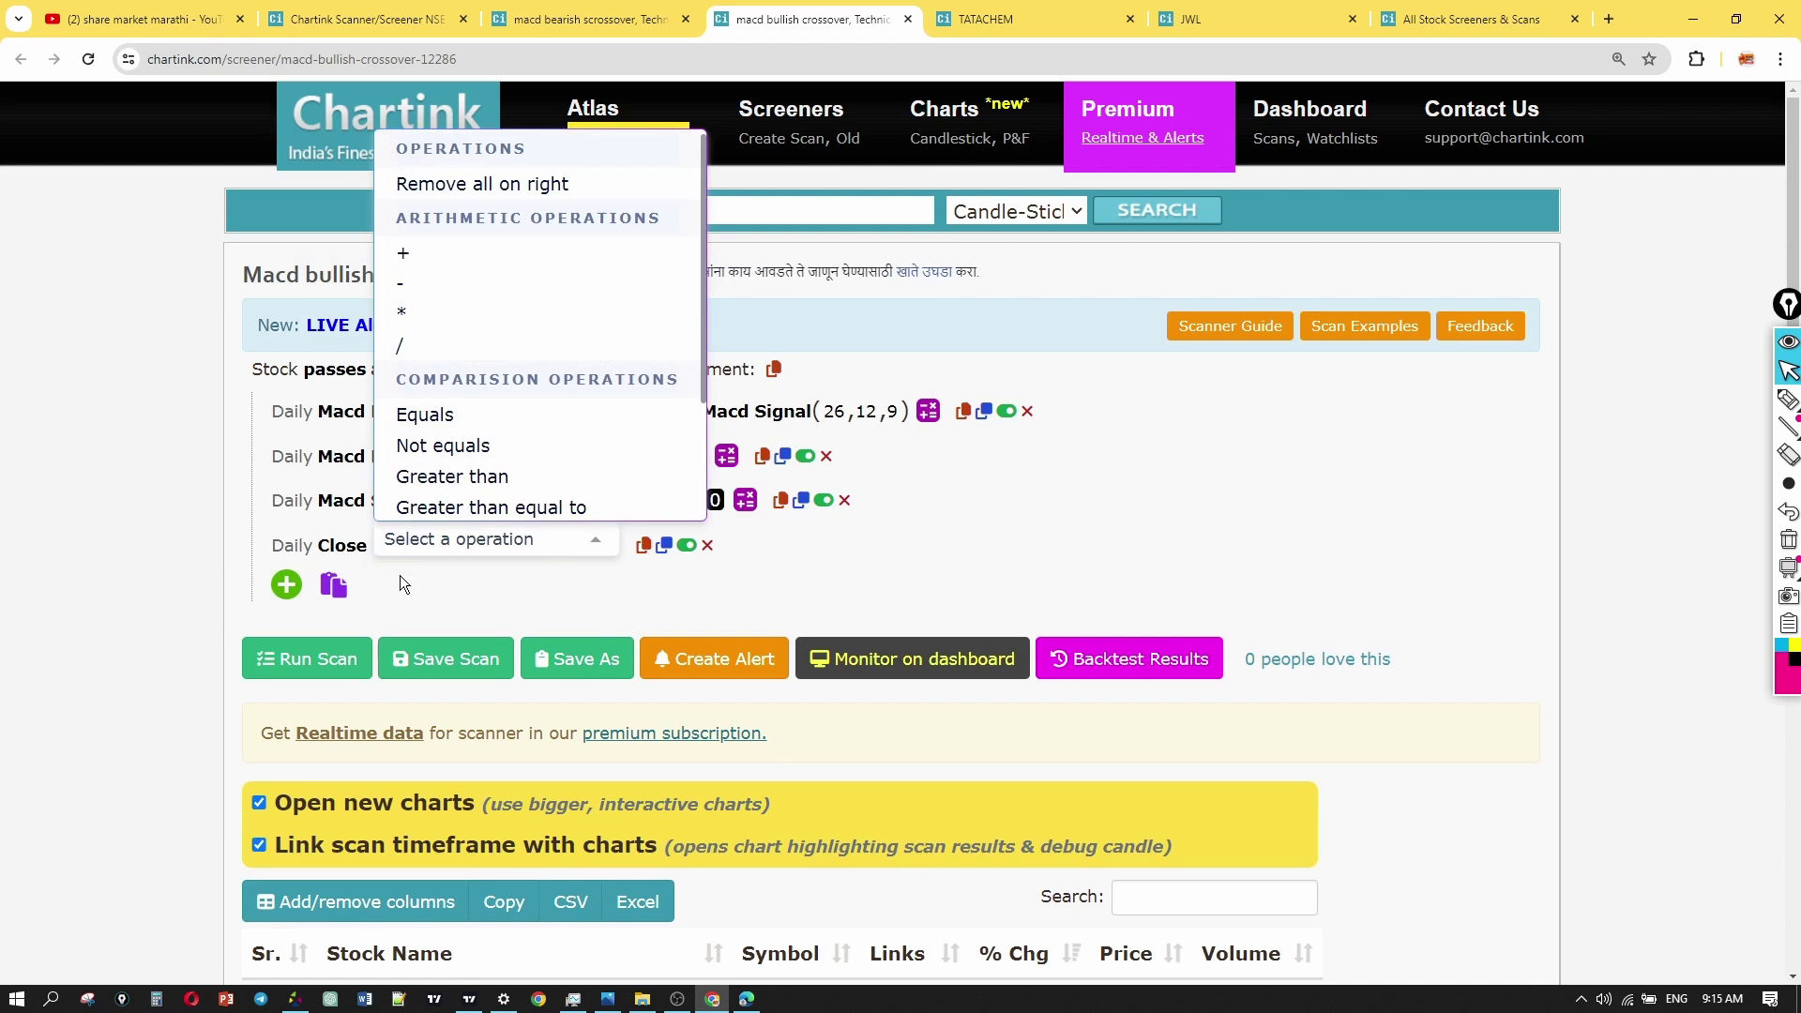
pyautogui.click(452, 507)
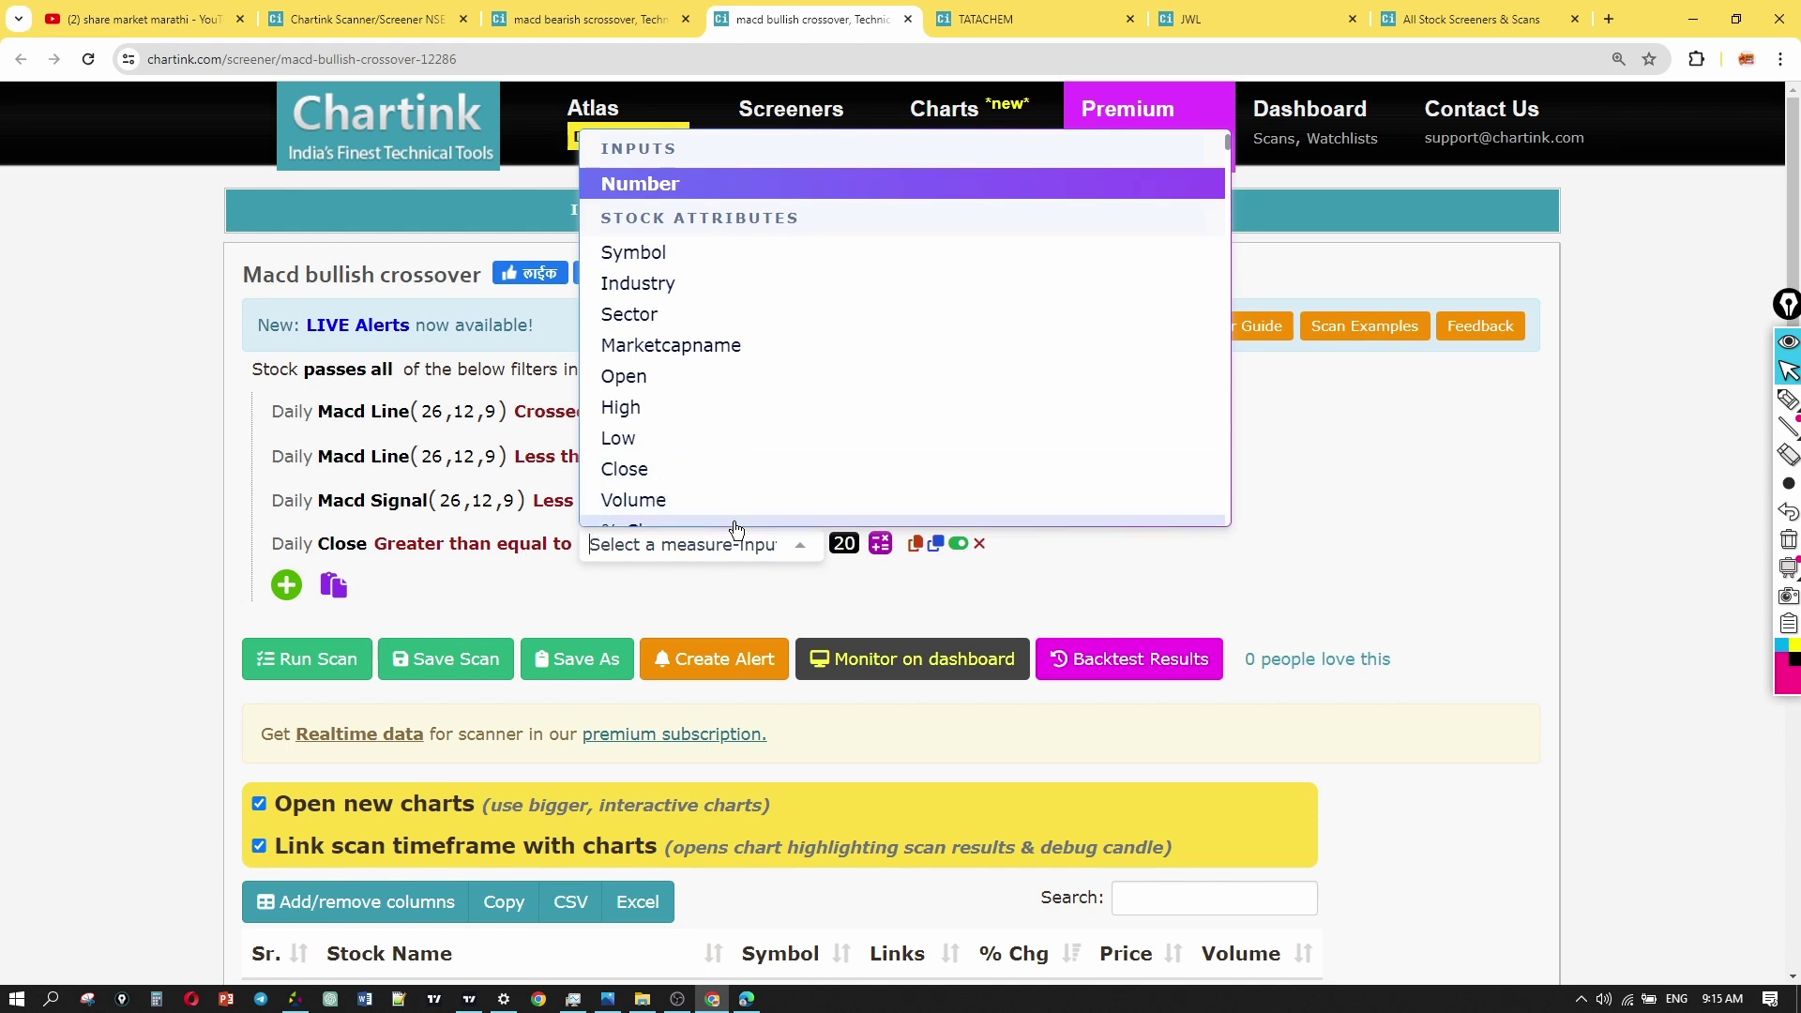
pyautogui.write('s')
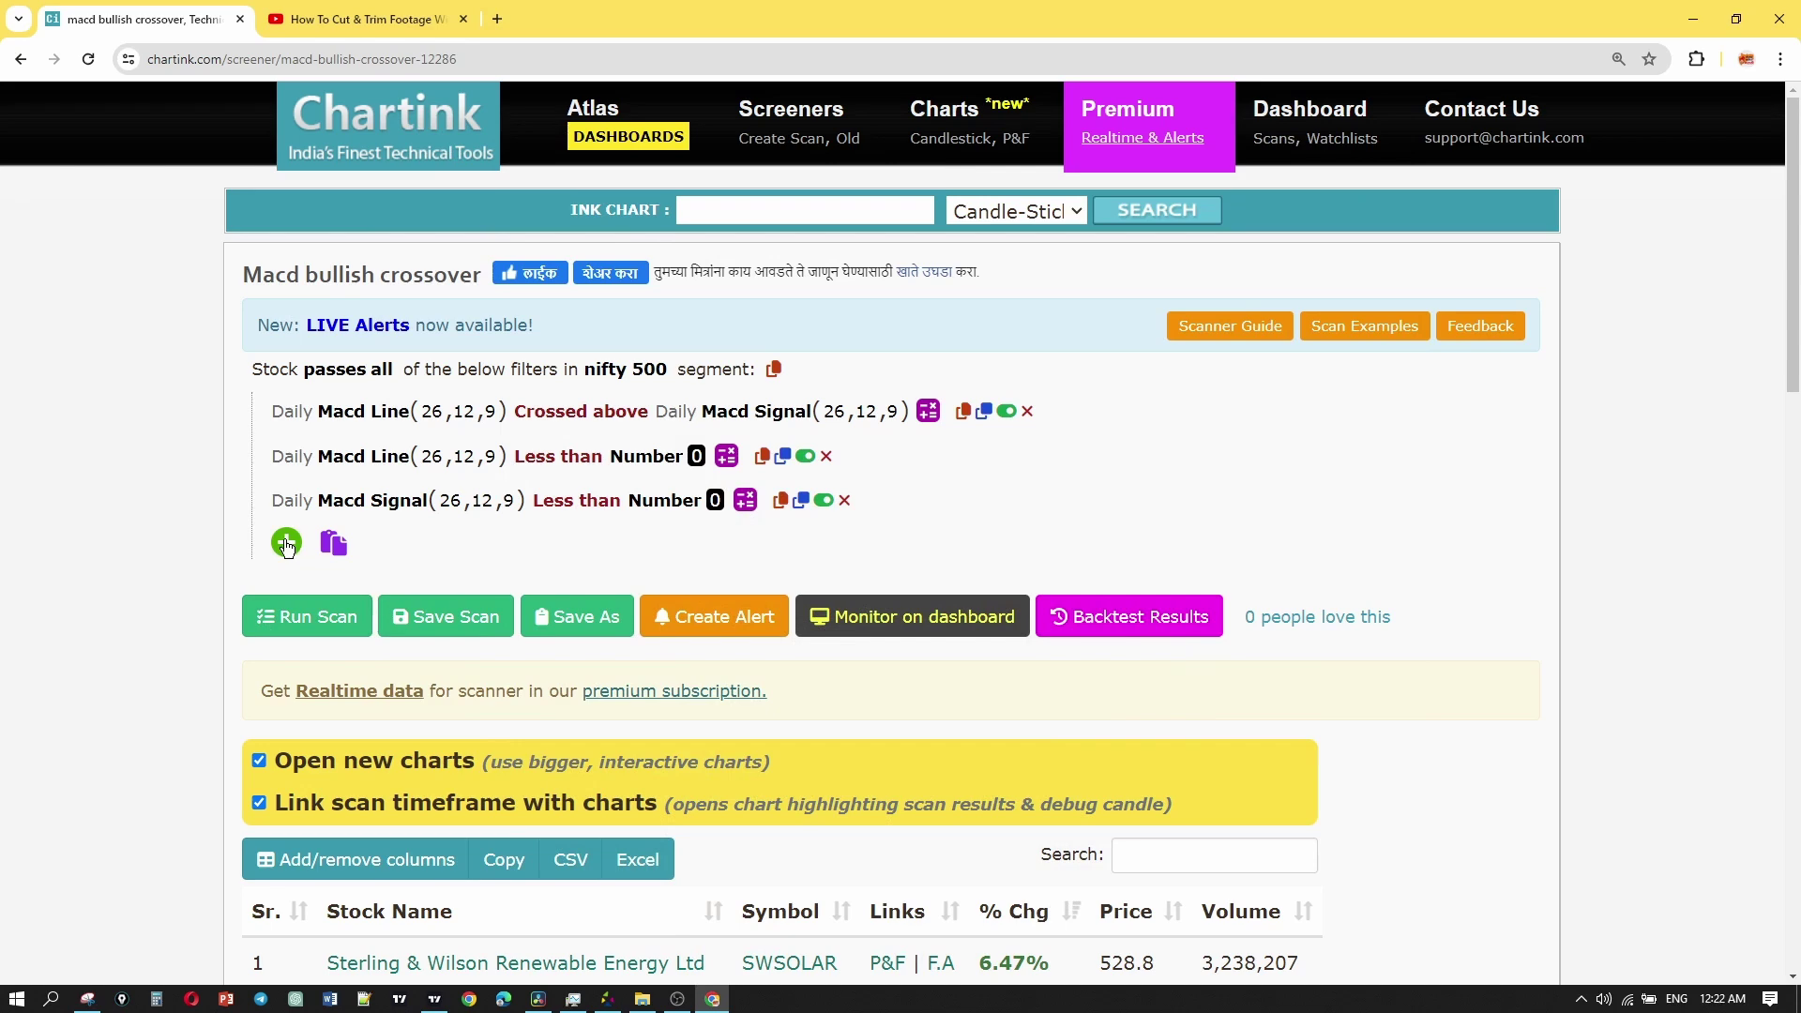
# - Add a filter requiring Daily Close Greater than equal to the Daily Sma(Simple) of Daily Close
pyautogui.click(287, 543)
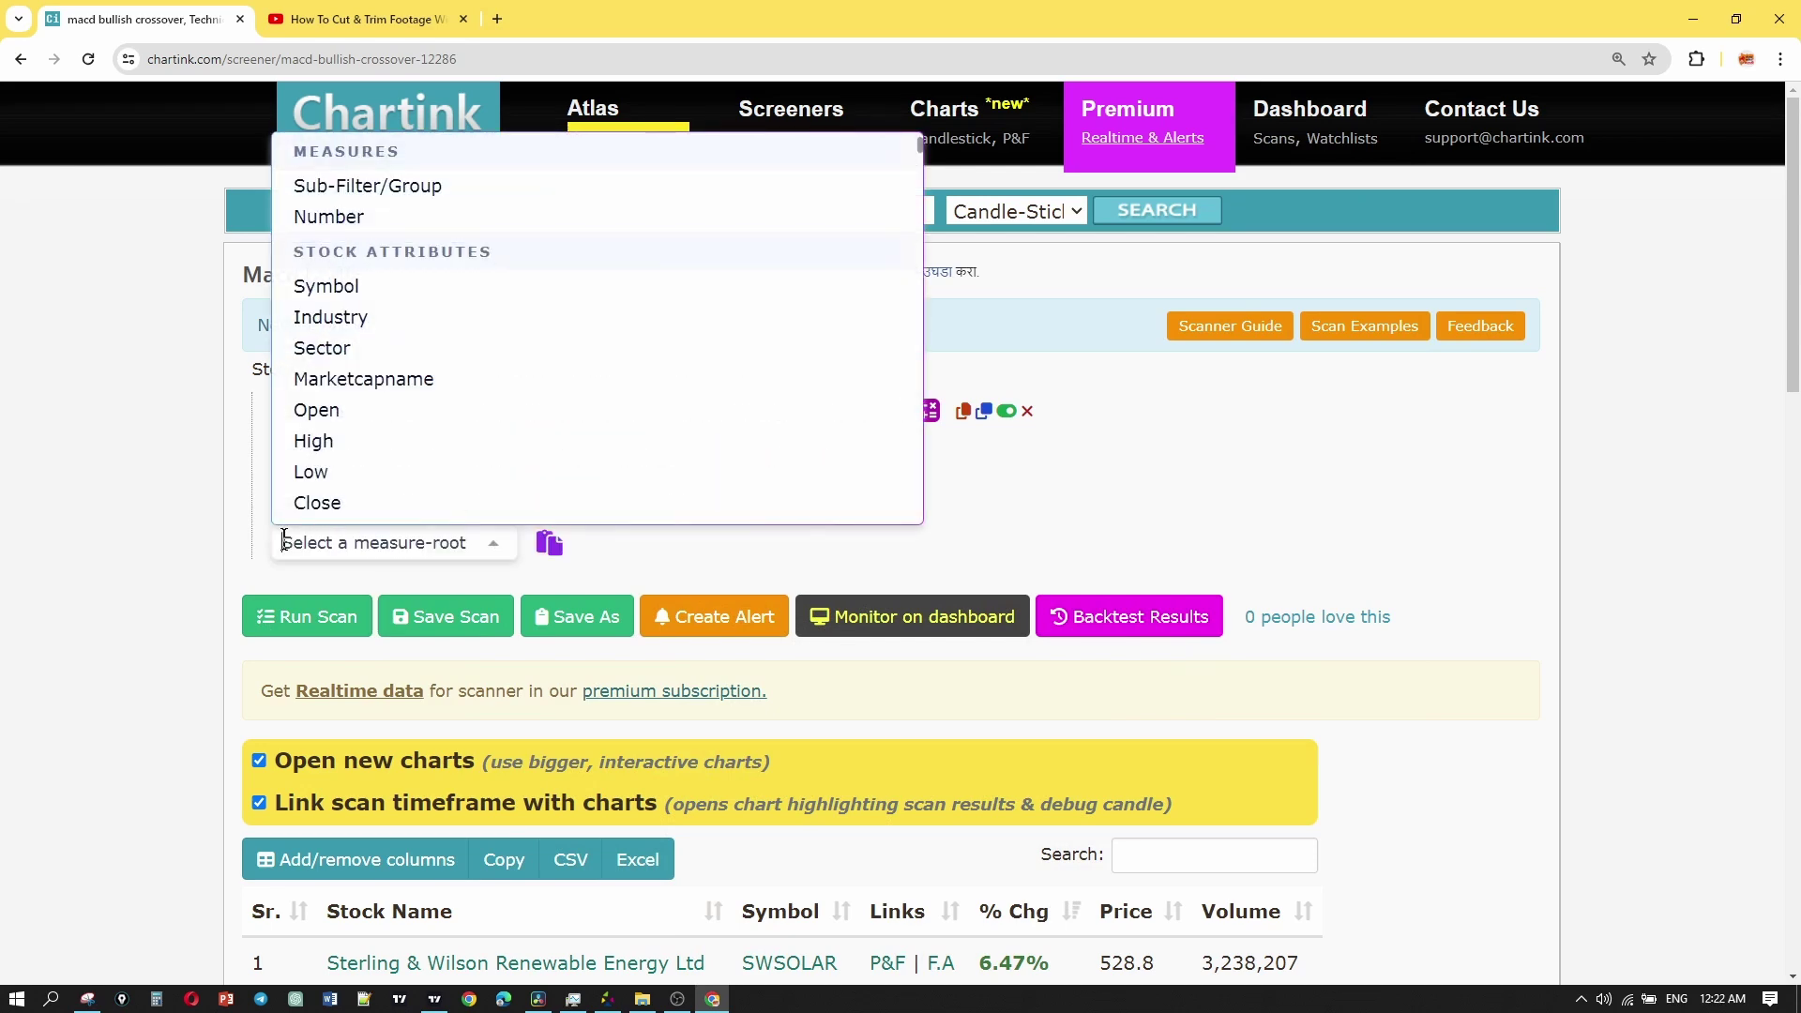
pyautogui.click(334, 504)
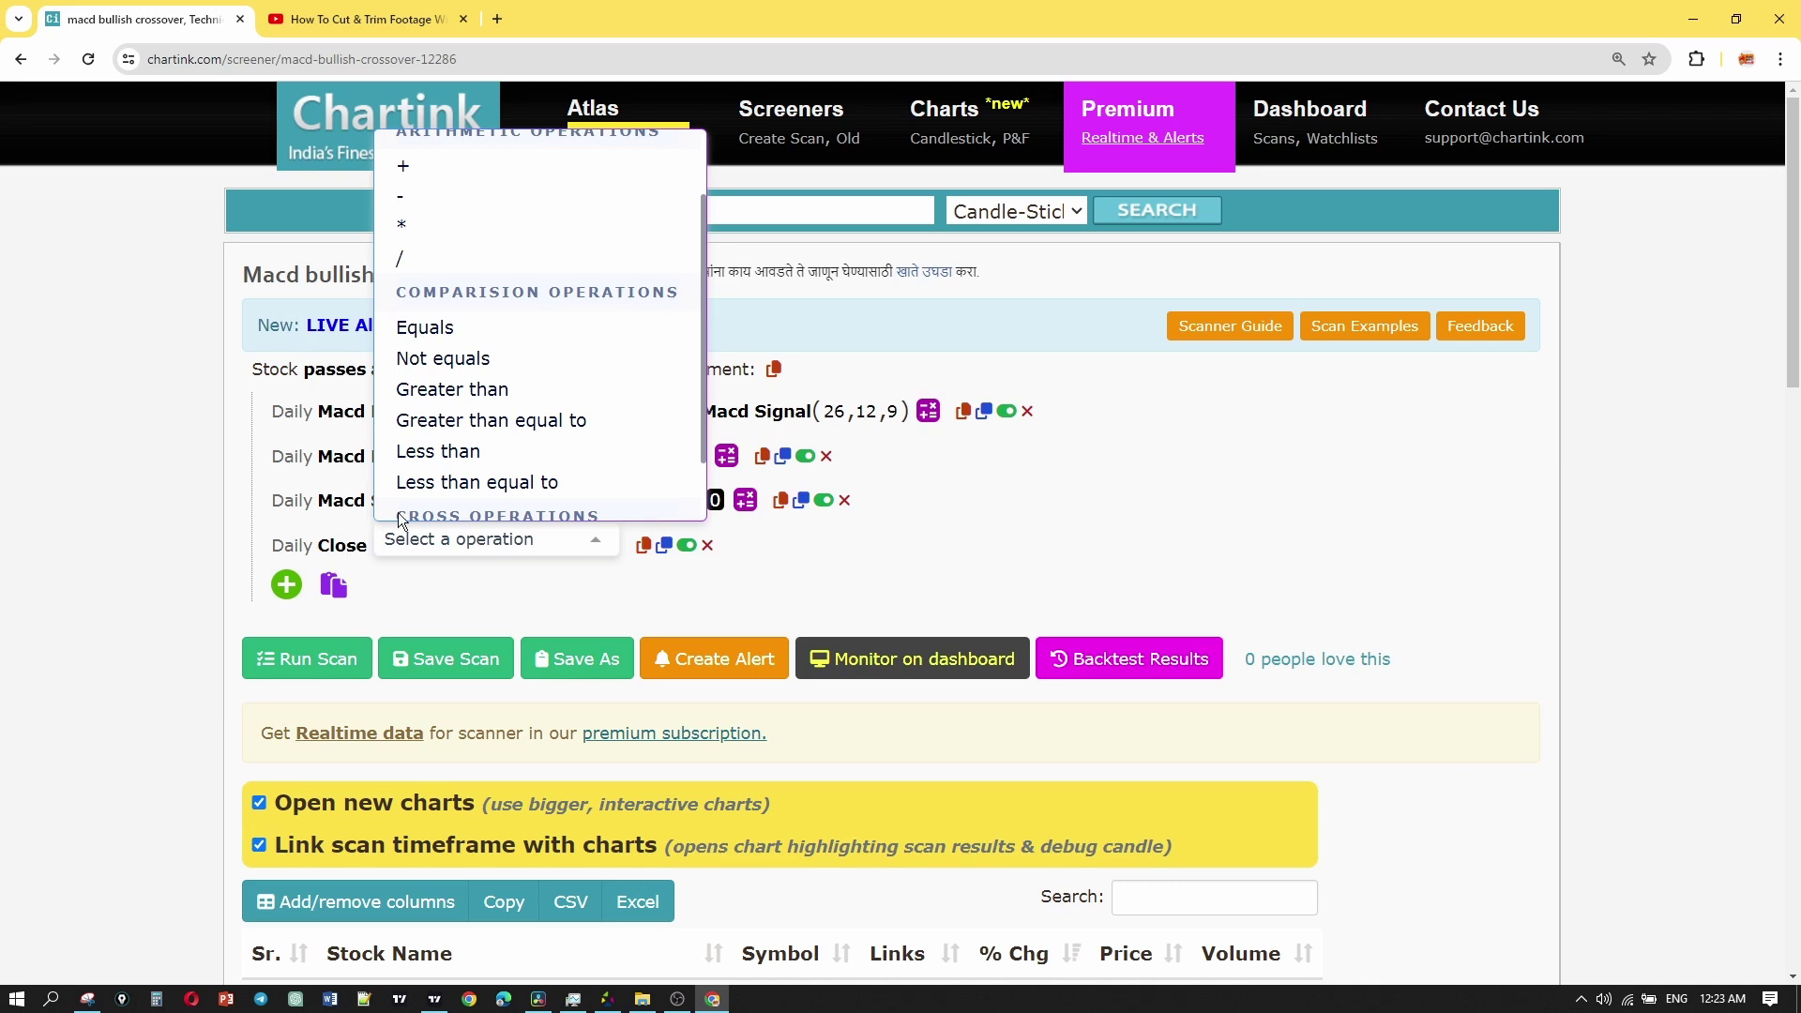
pyautogui.click(477, 422)
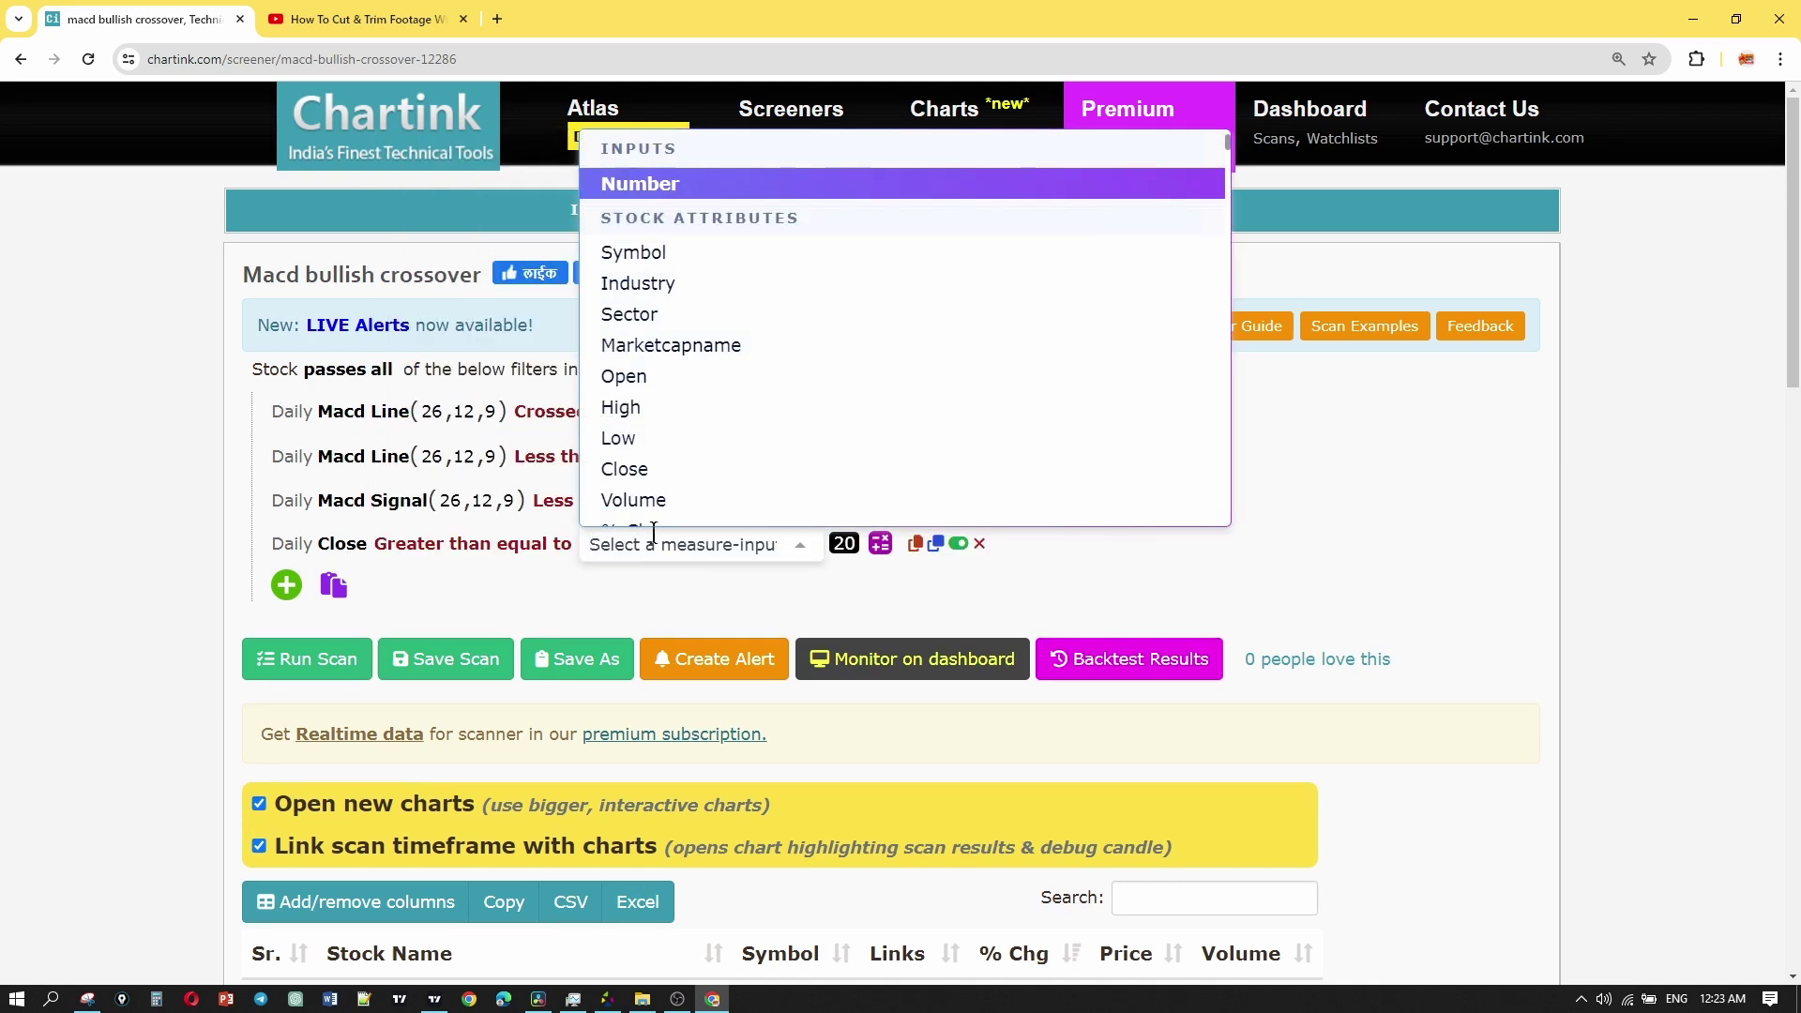
pyautogui.write('sa')
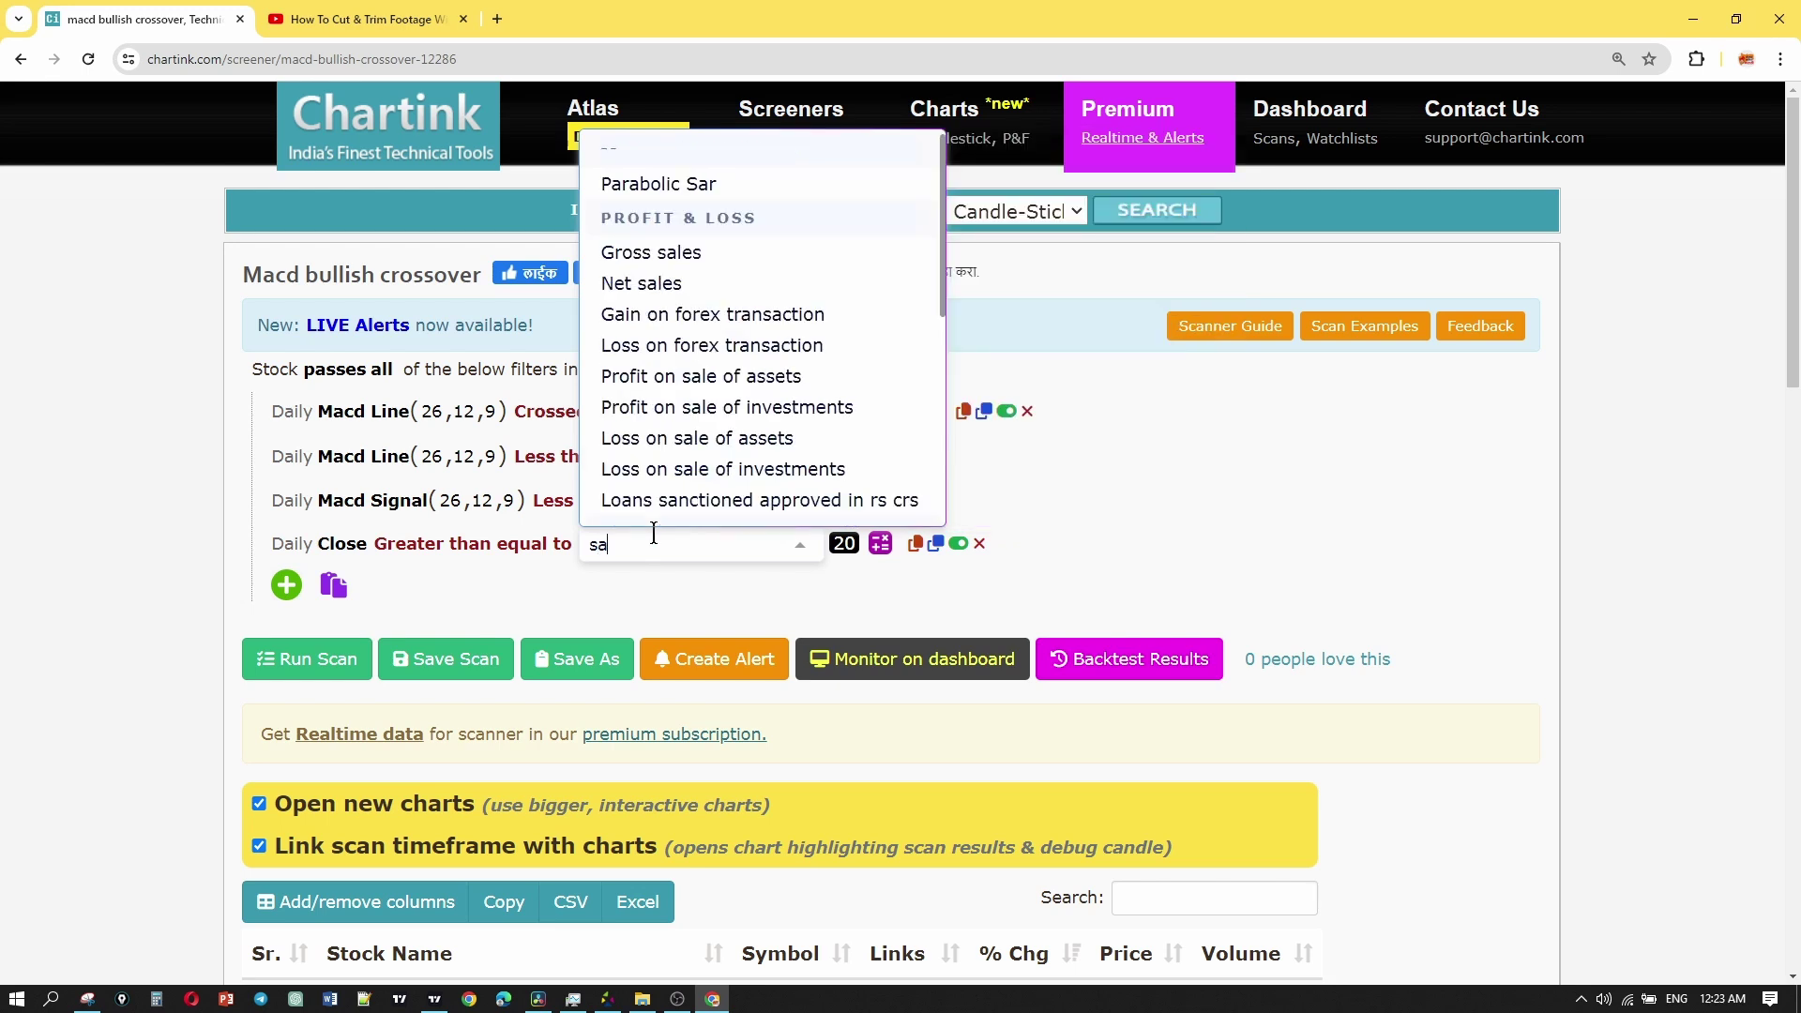
pyautogui.press('BackSpace')
pyautogui.write('m')
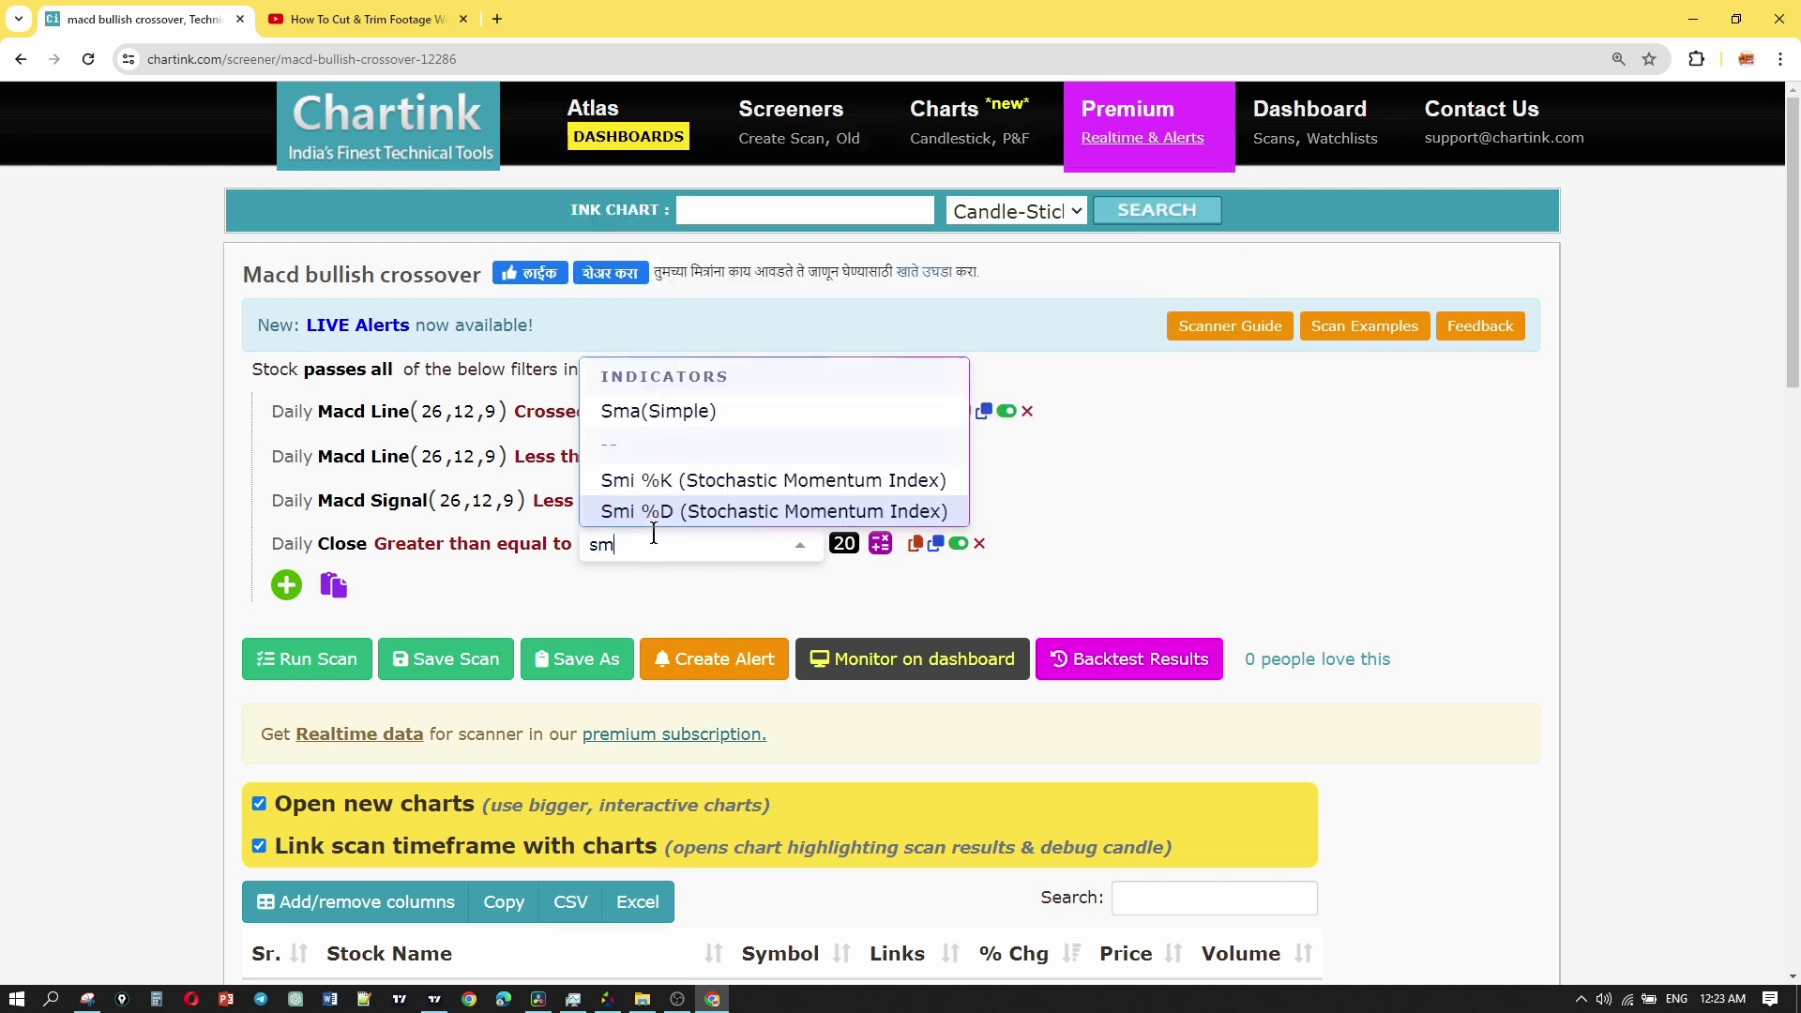
pyautogui.click(675, 412)
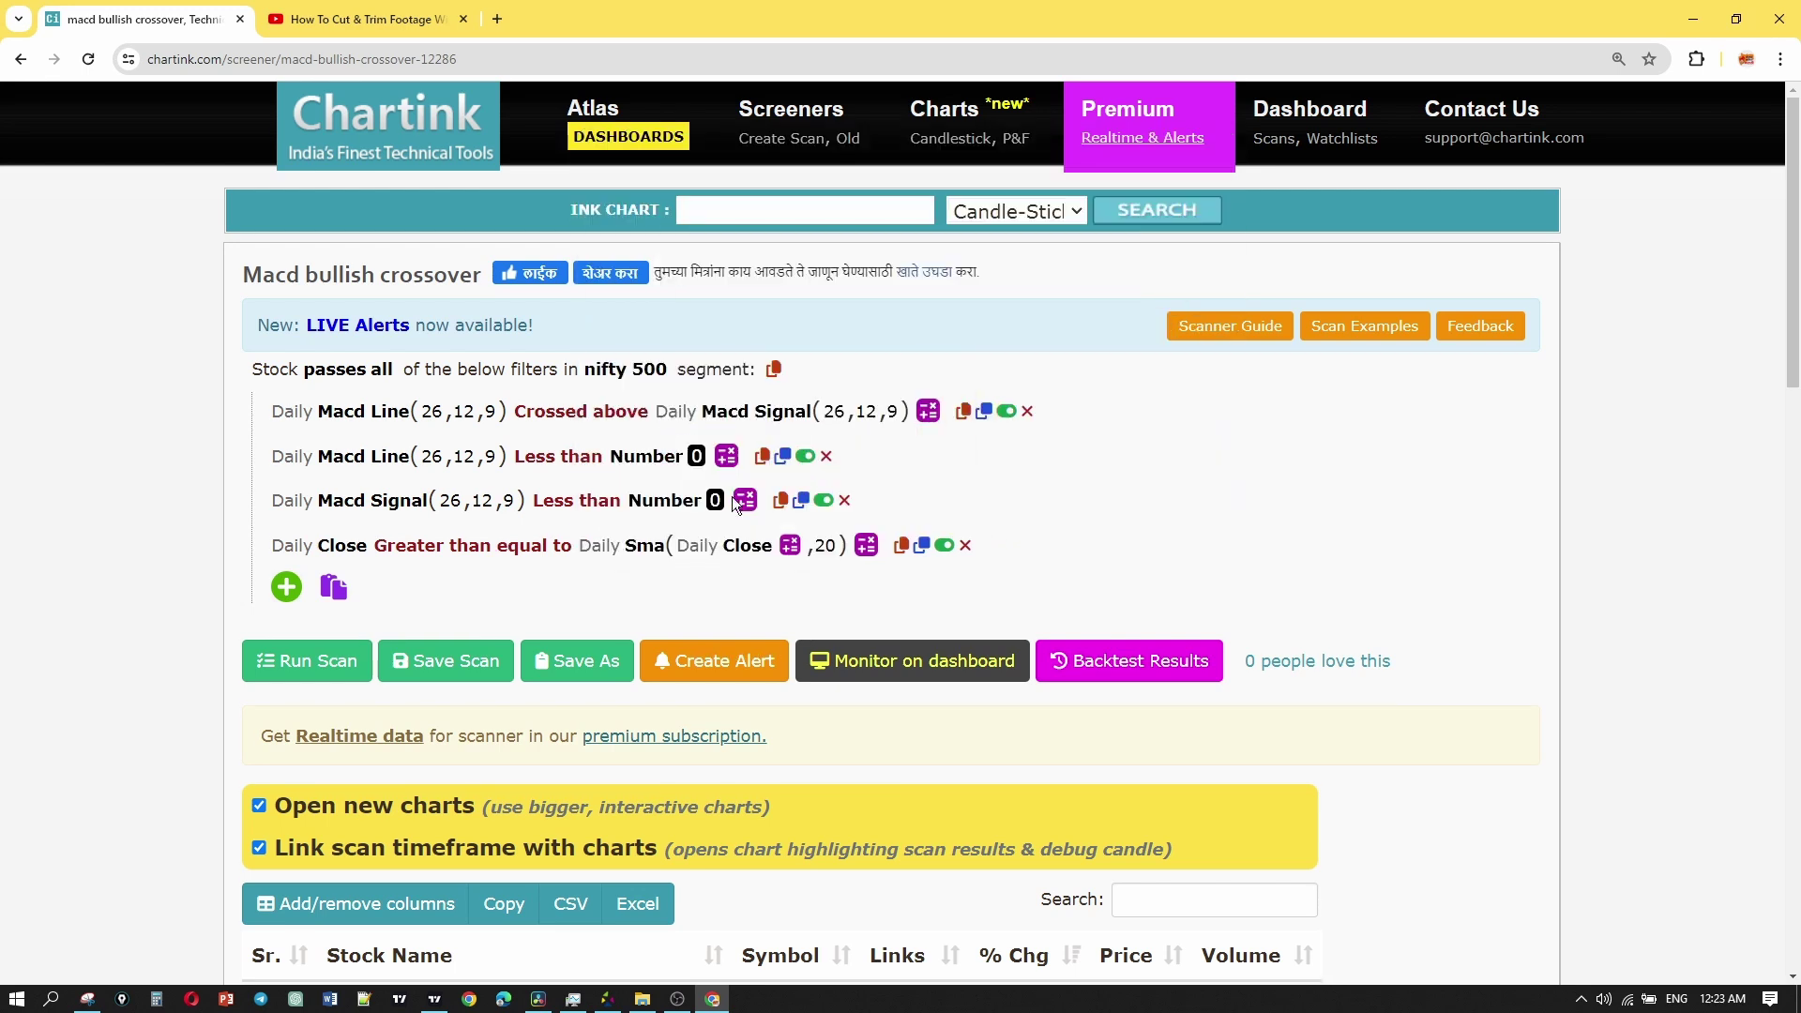
# - Set the Sma period in the new Close filter to 200 and save the macd bullish crossover scan
pyautogui.click(834, 557)
pyautogui.click(864, 552)
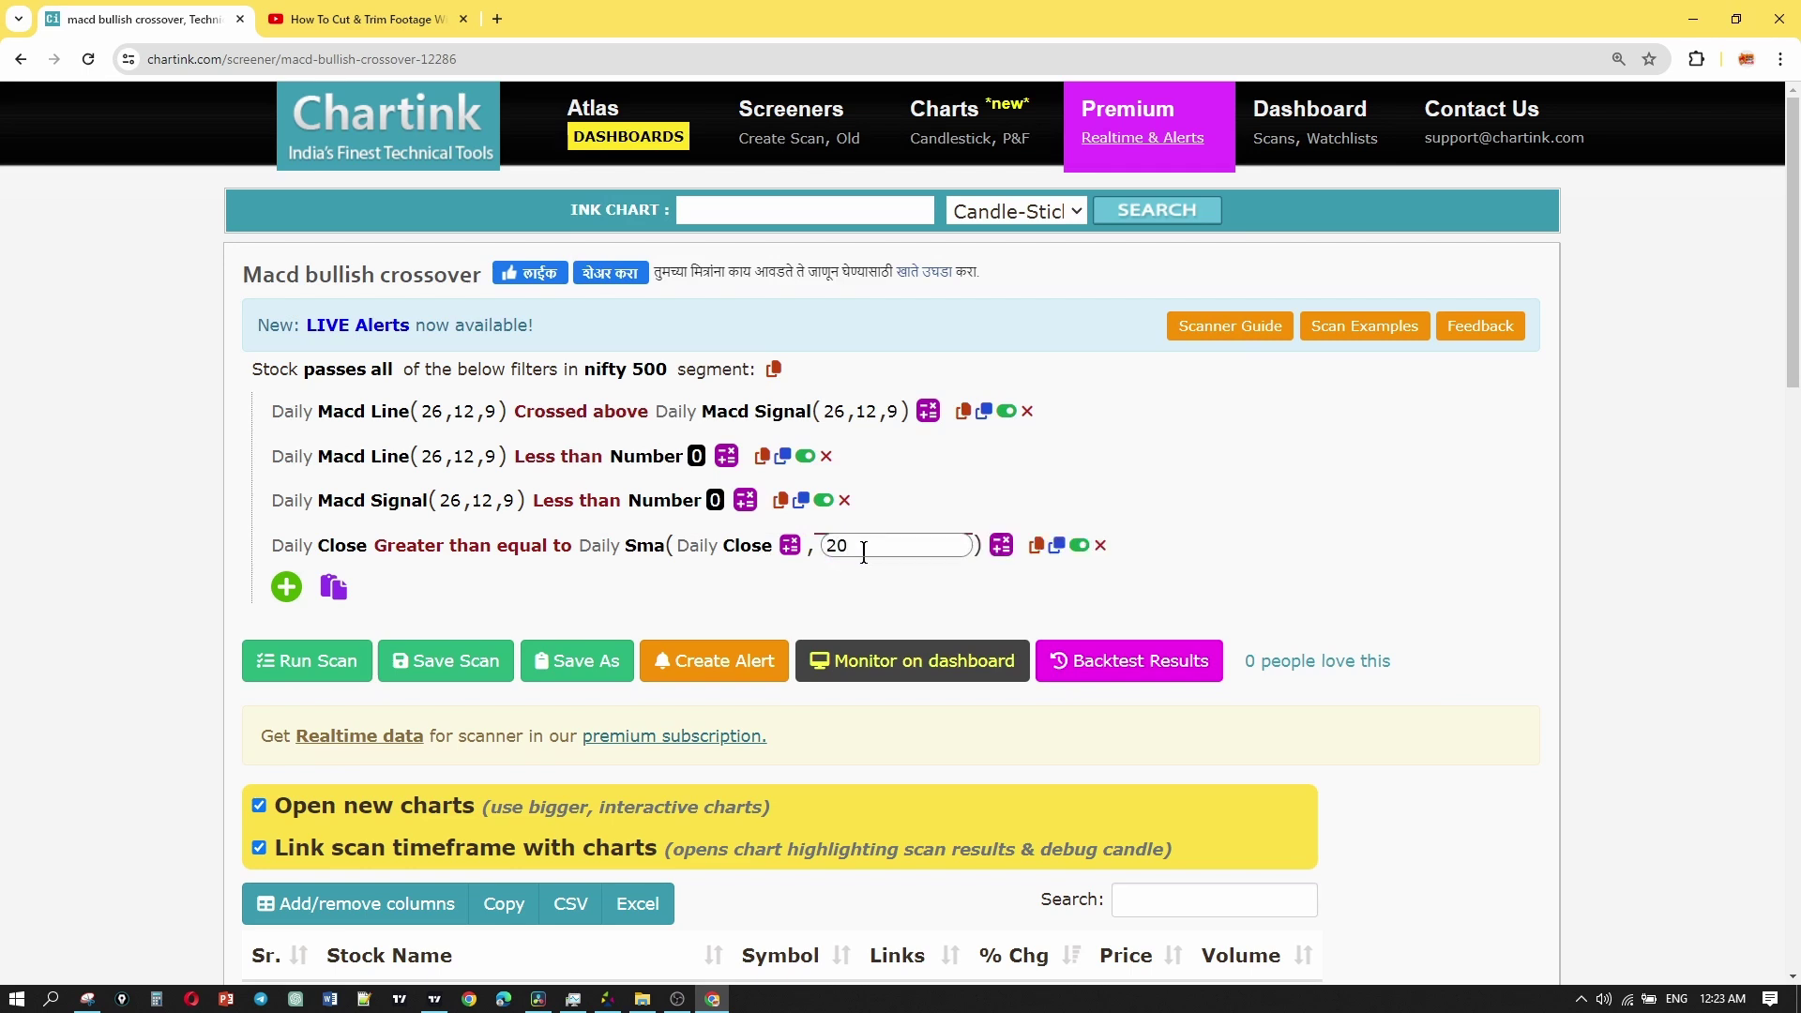
pyautogui.write('0')
pyautogui.click(847, 583)
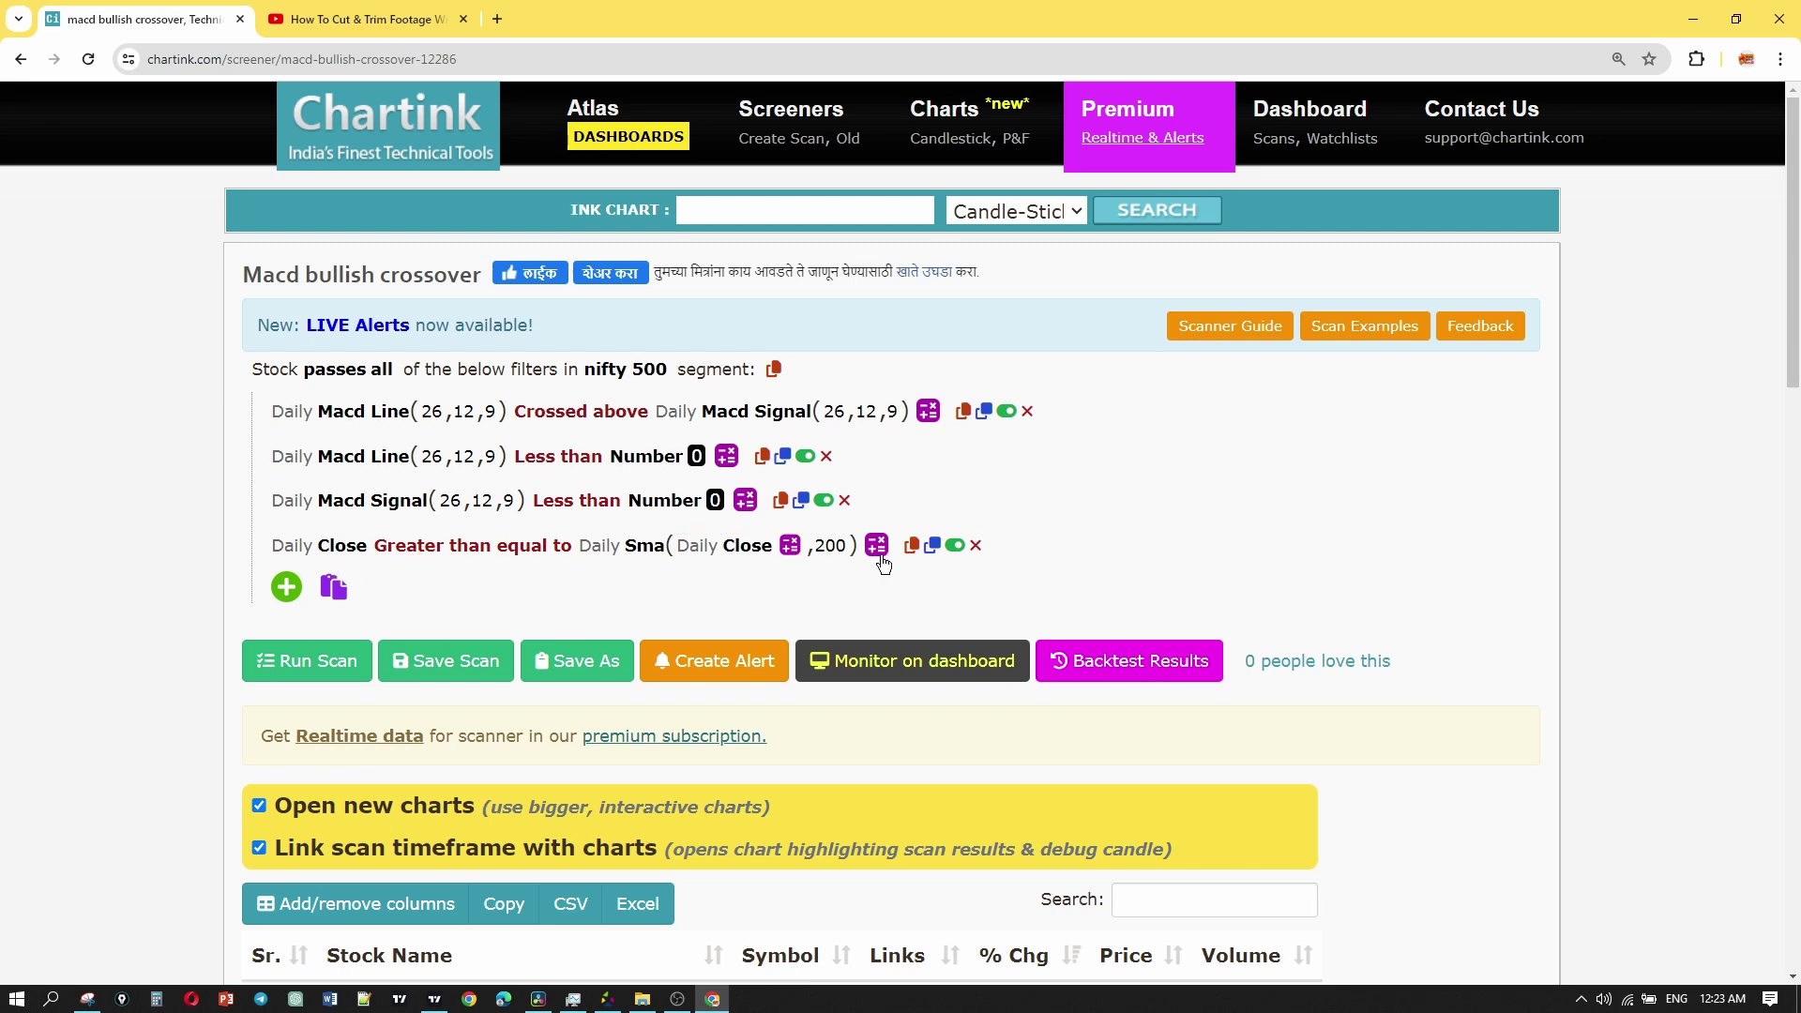
pyautogui.click(474, 665)
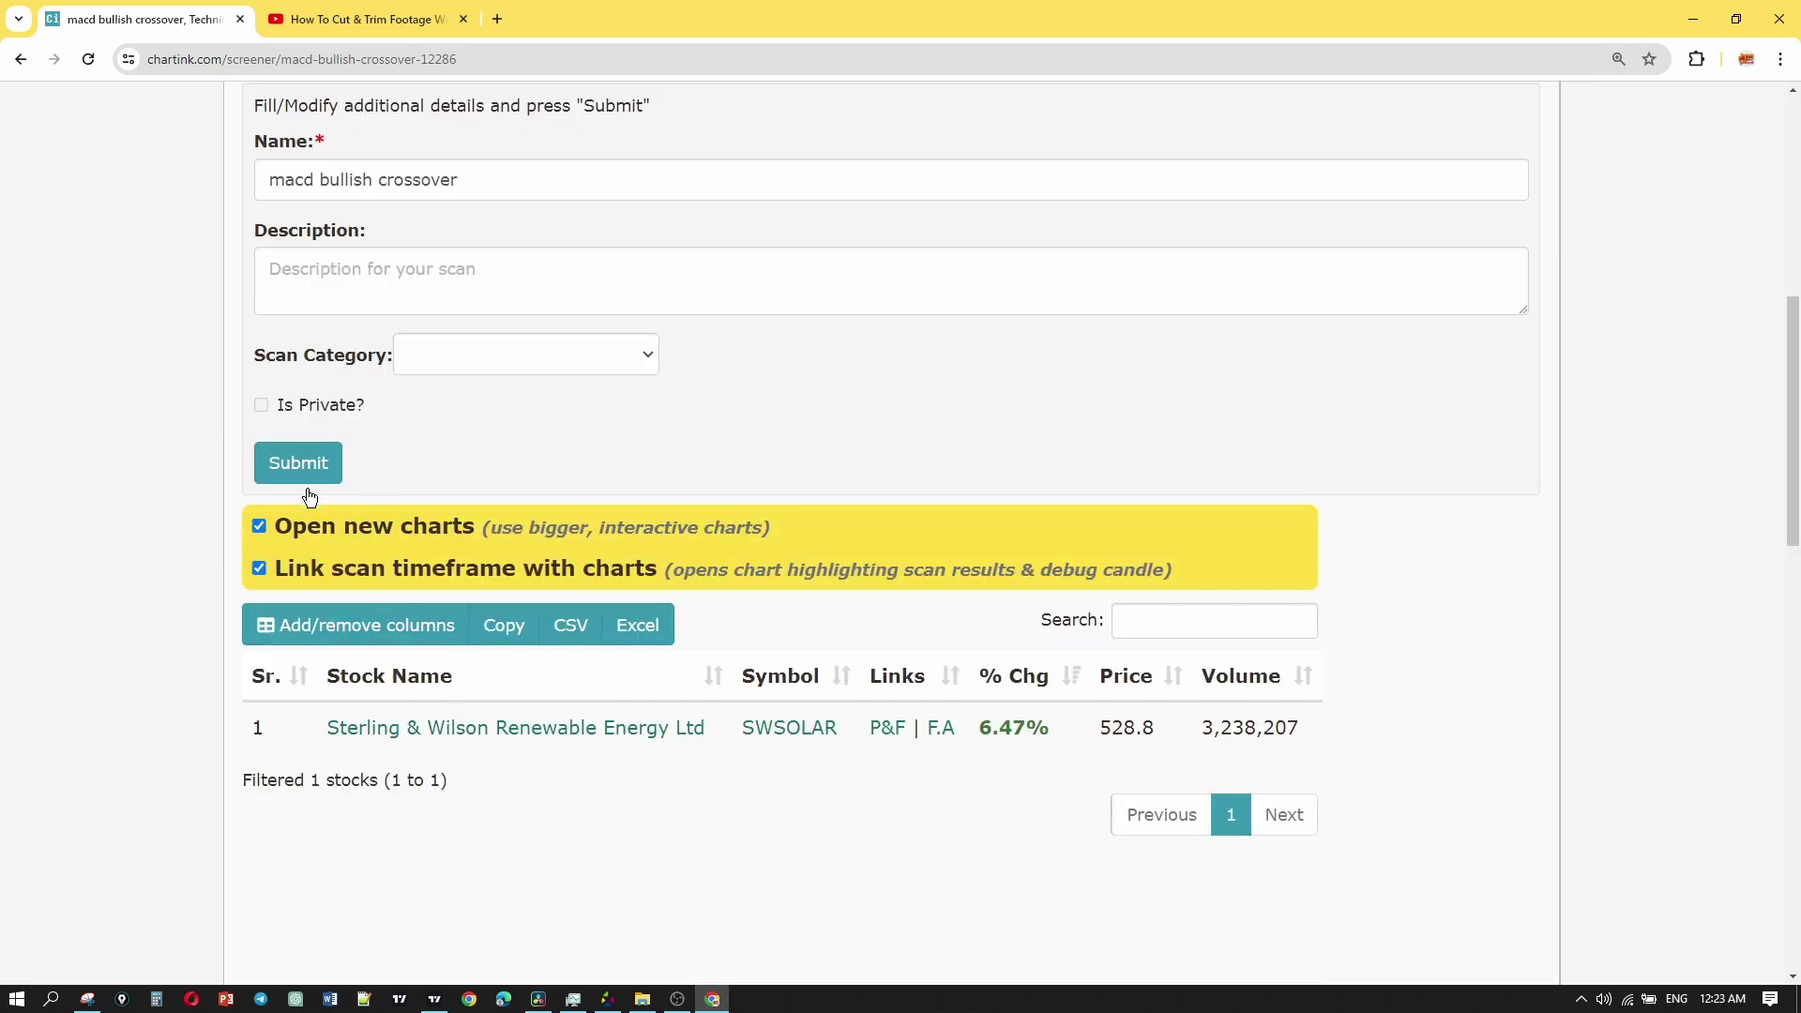
pyautogui.click(296, 466)
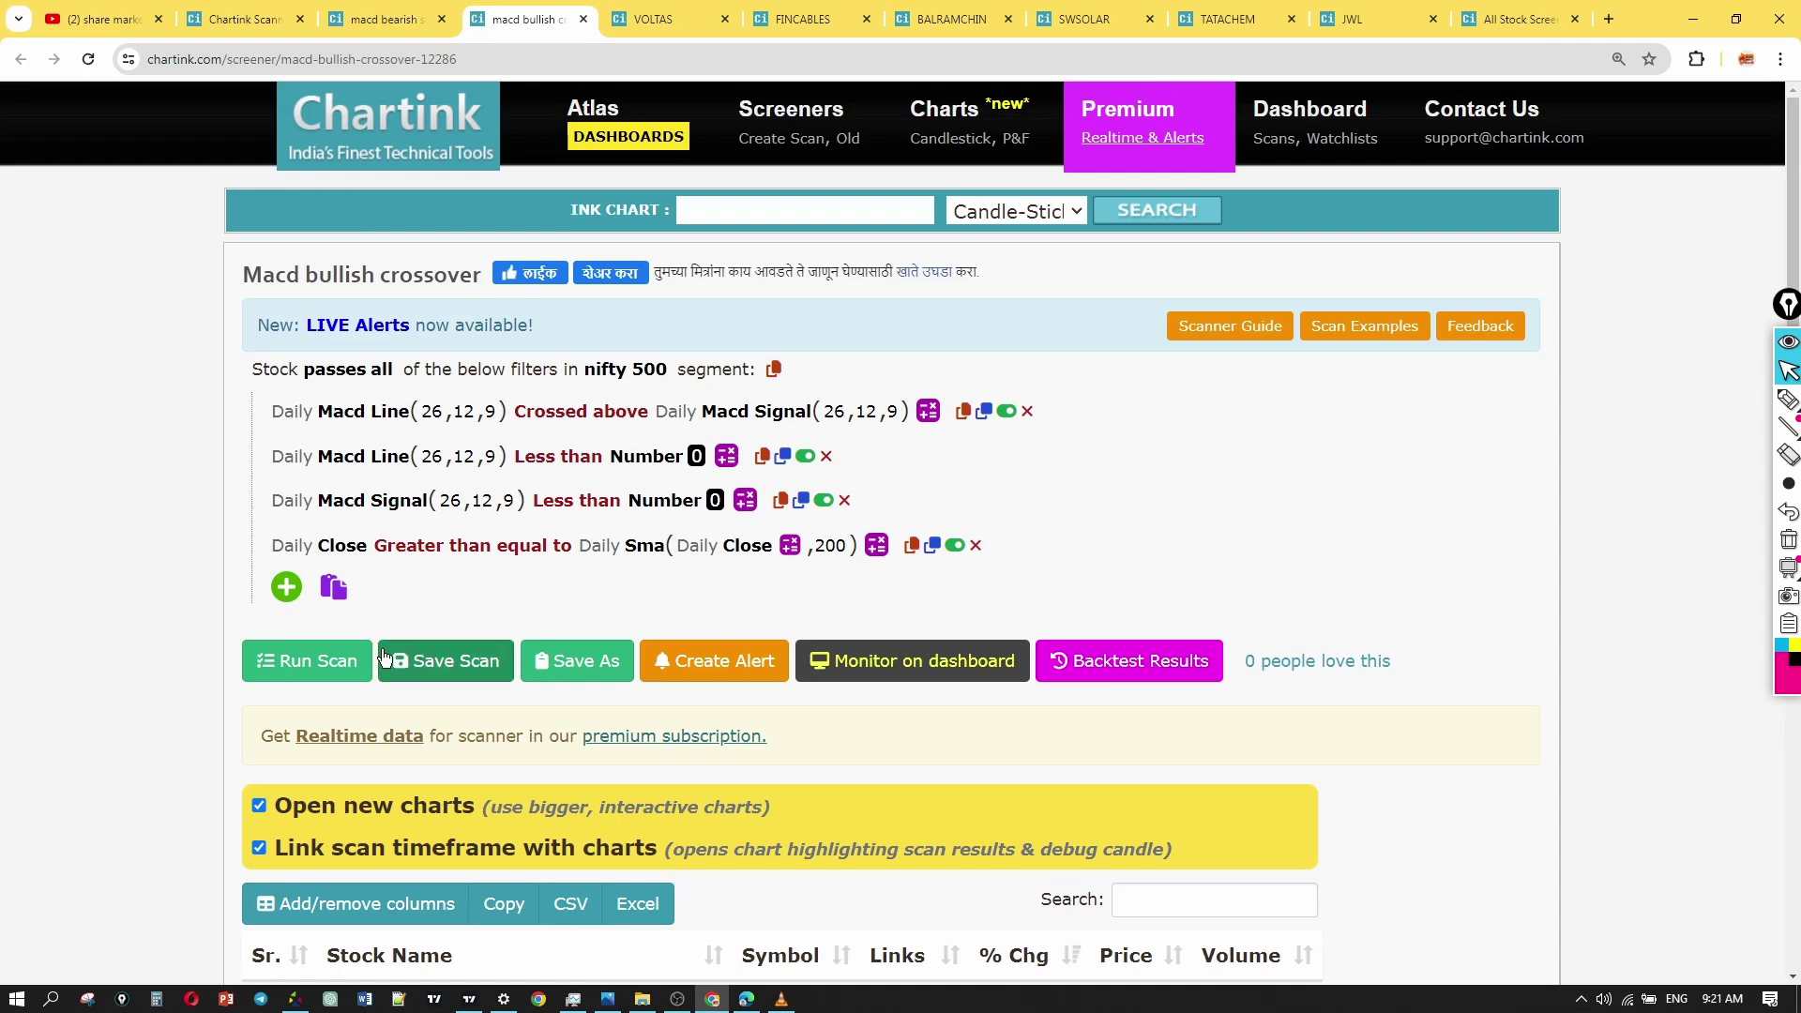
# - Run the updated bullish scan and open the Sterling & Wilson Renewable Energy Ltd chart from its results
pyautogui.click(310, 662)
pyautogui.scroll(-3, 363, 694)
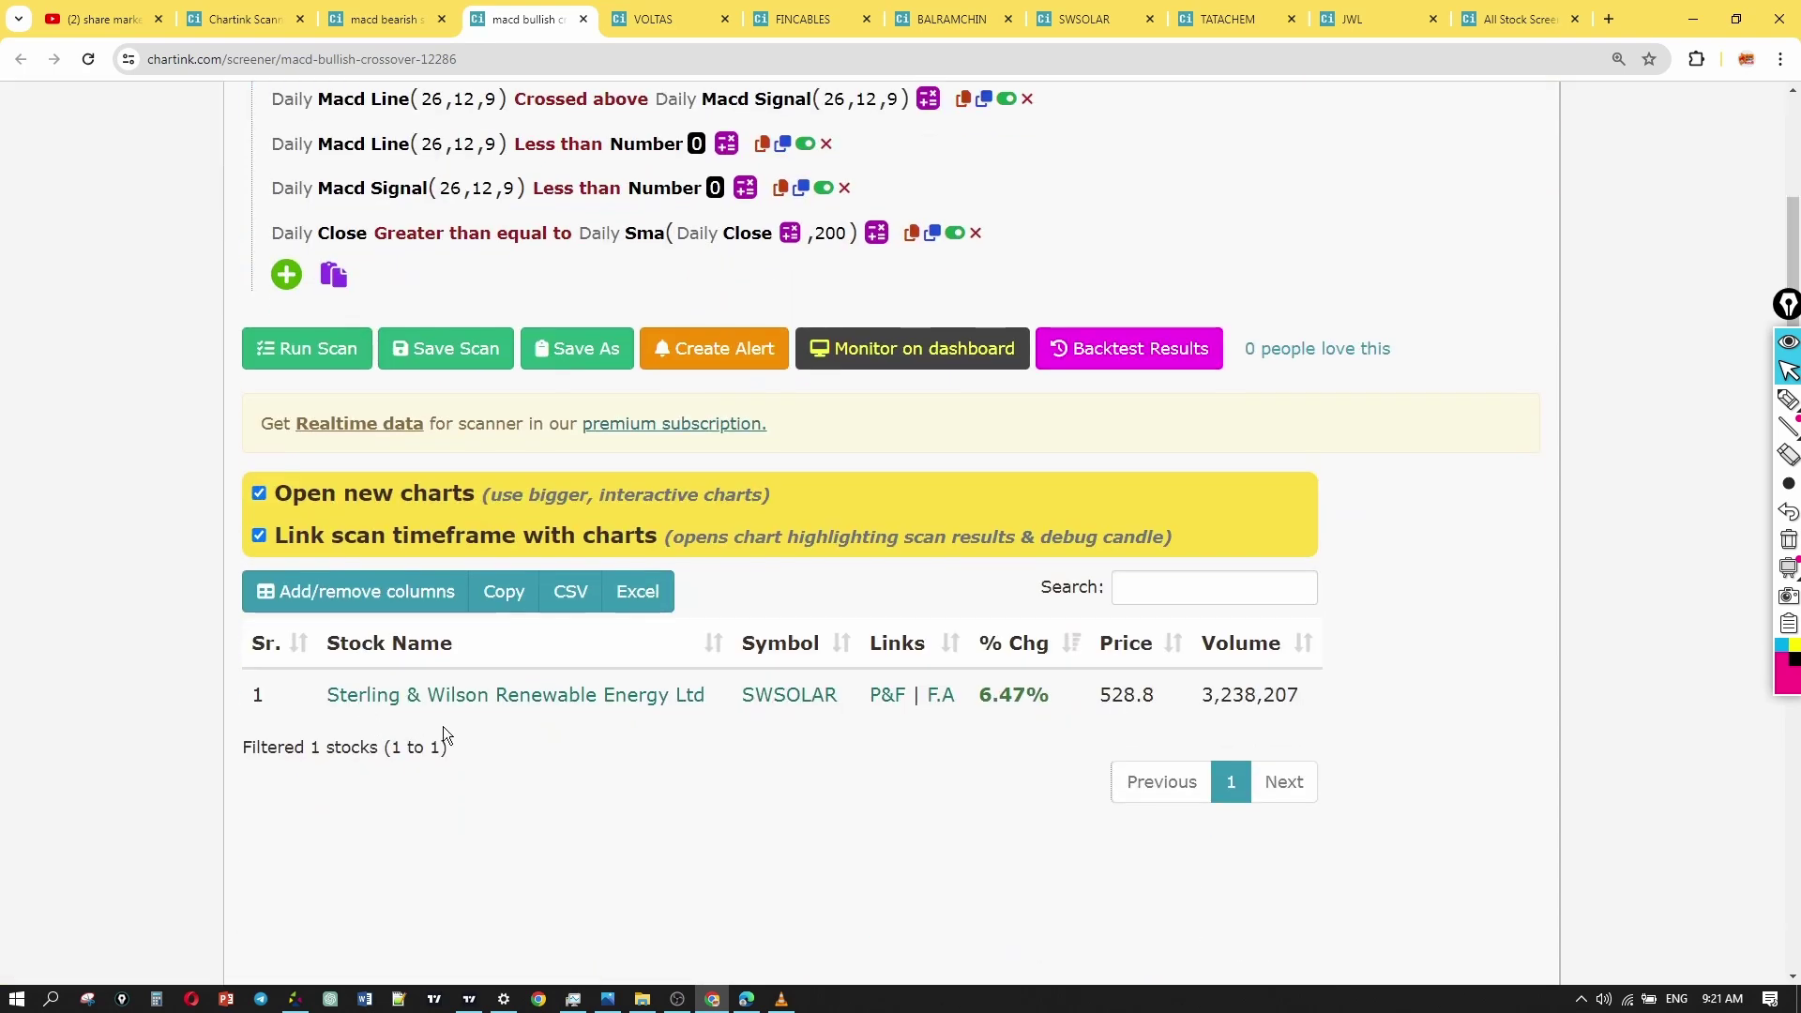
pyautogui.scroll(-10, 459, 731)
pyautogui.scroll(10, 494, 737)
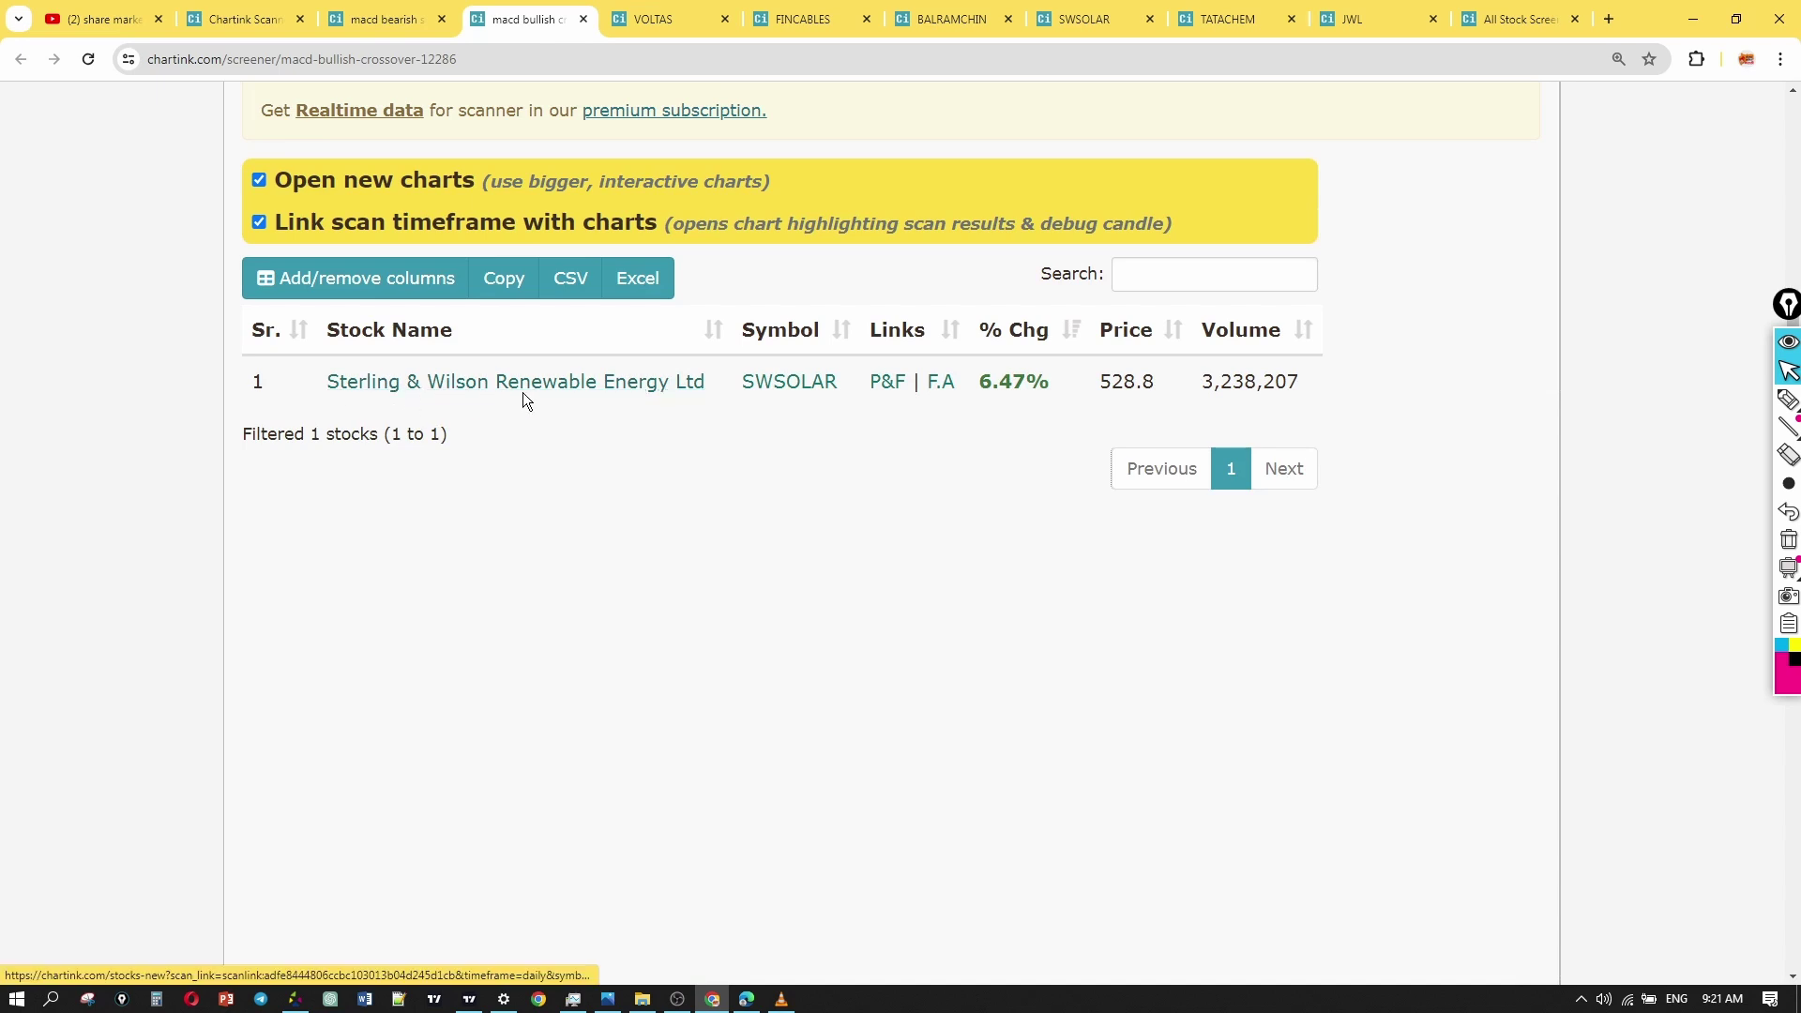
pyautogui.click(587, 398)
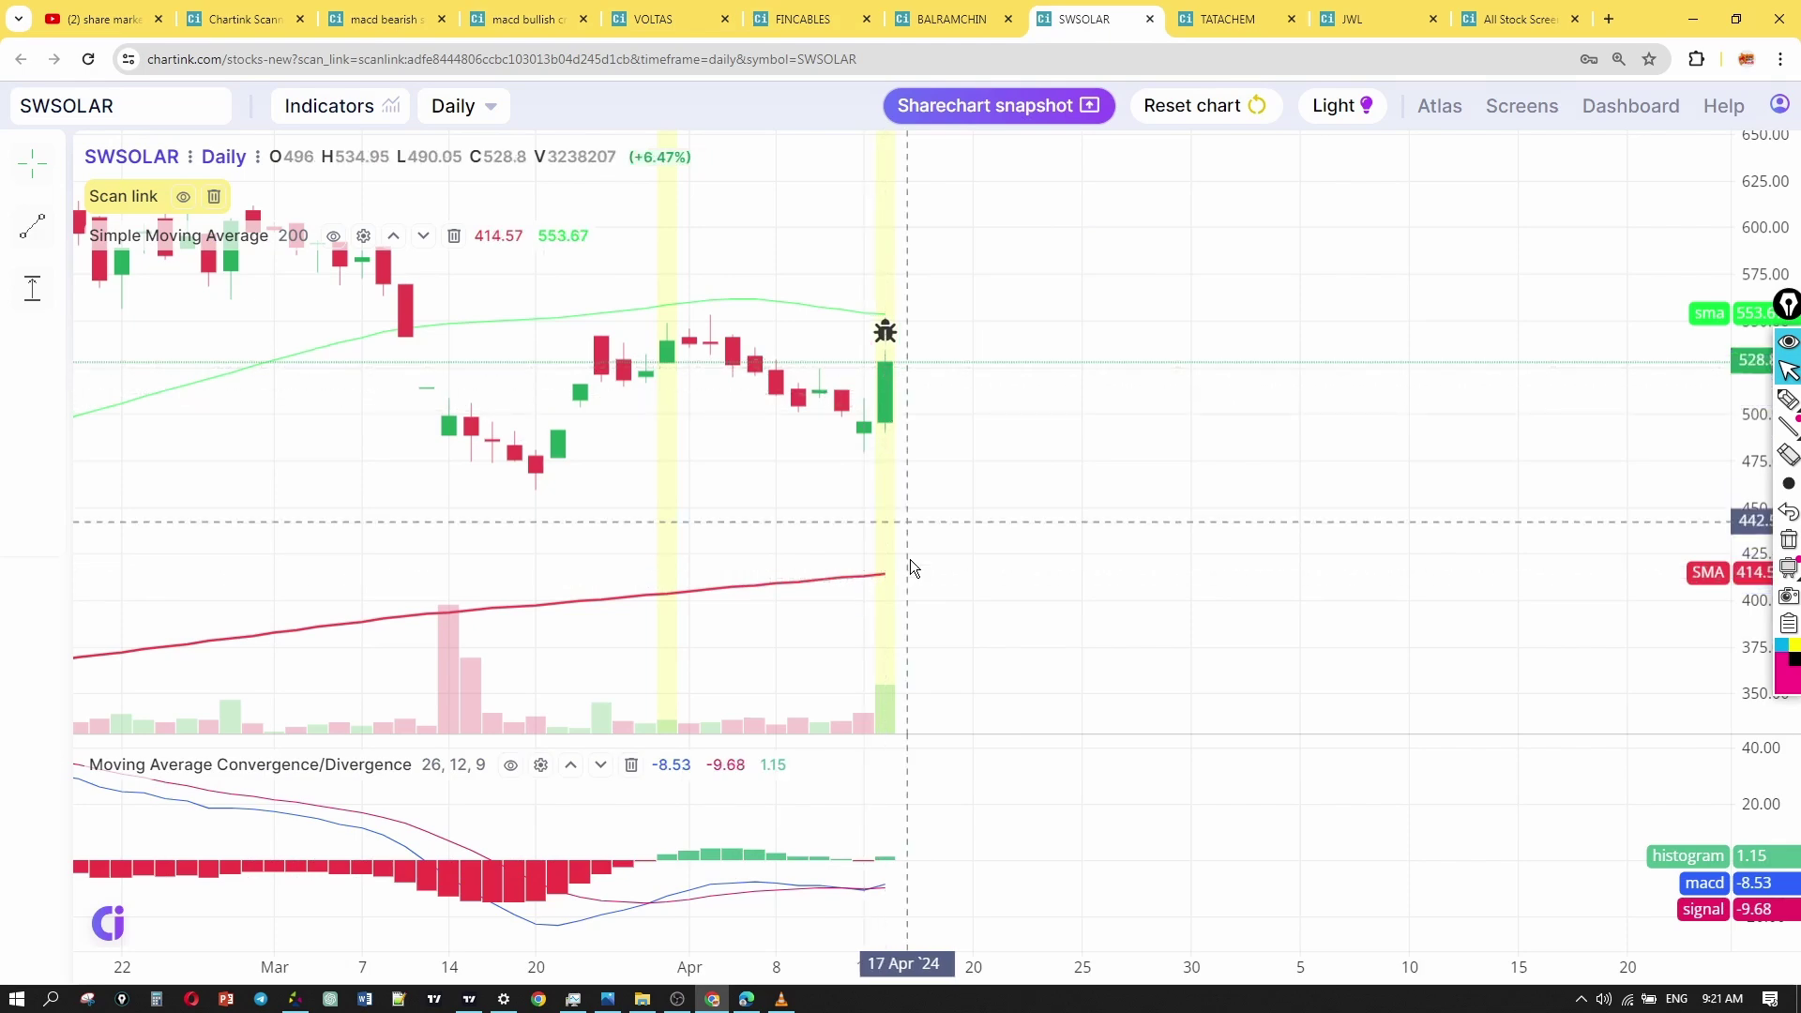
# - Return to the bullish scan and review the stocks listed for the Nov 3, 2023 bar in its backtest history
pyautogui.click(525, 18)
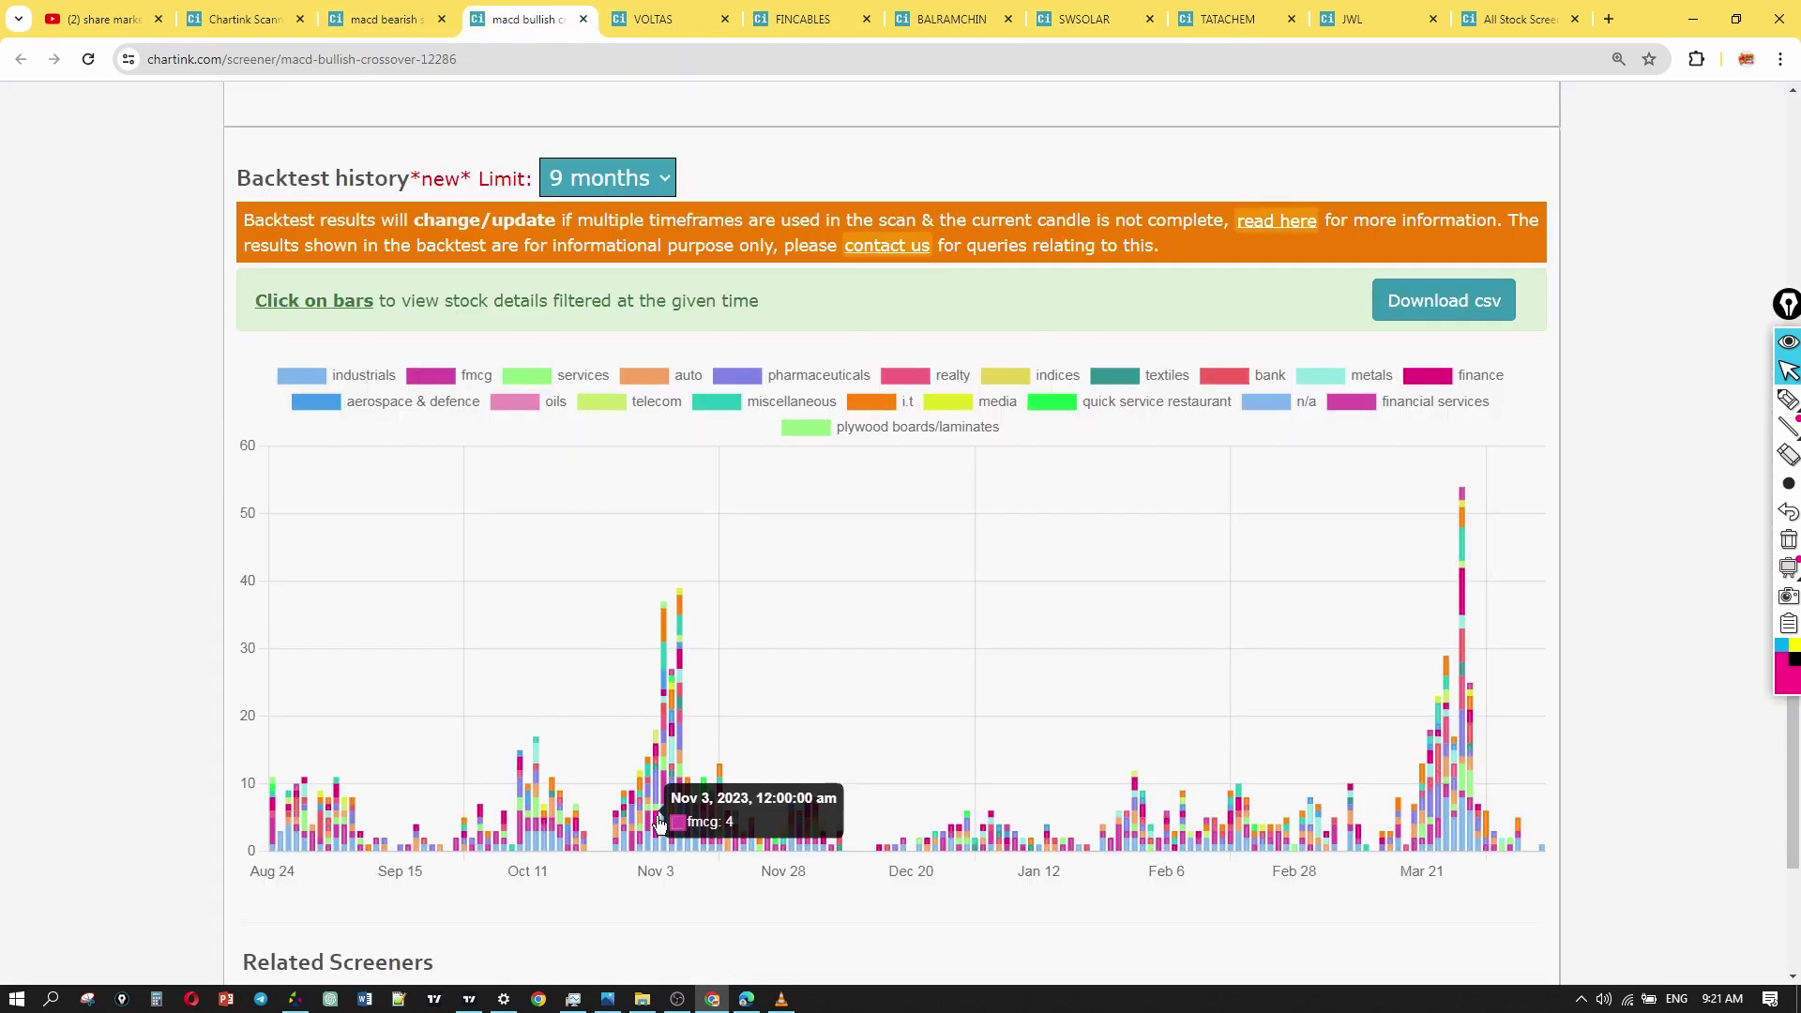
pyautogui.click(656, 821)
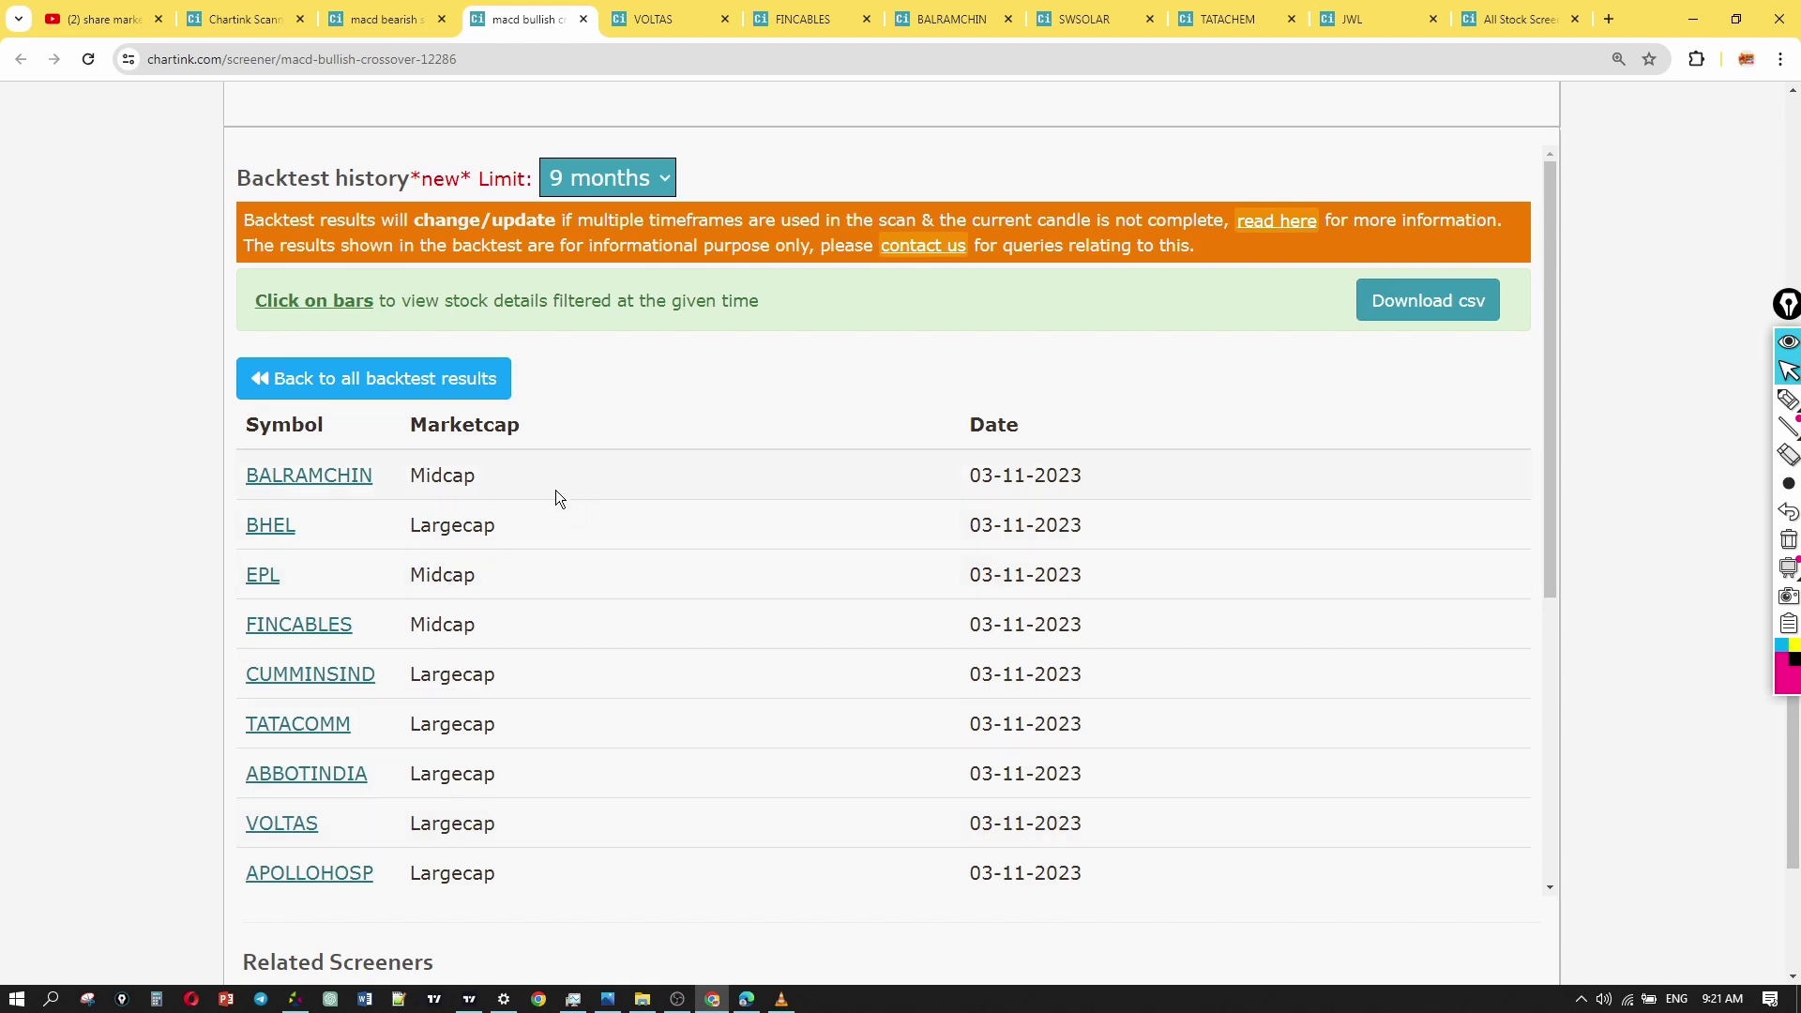
pyautogui.scroll(-5, 498, 474)
pyautogui.scroll(5, 499, 473)
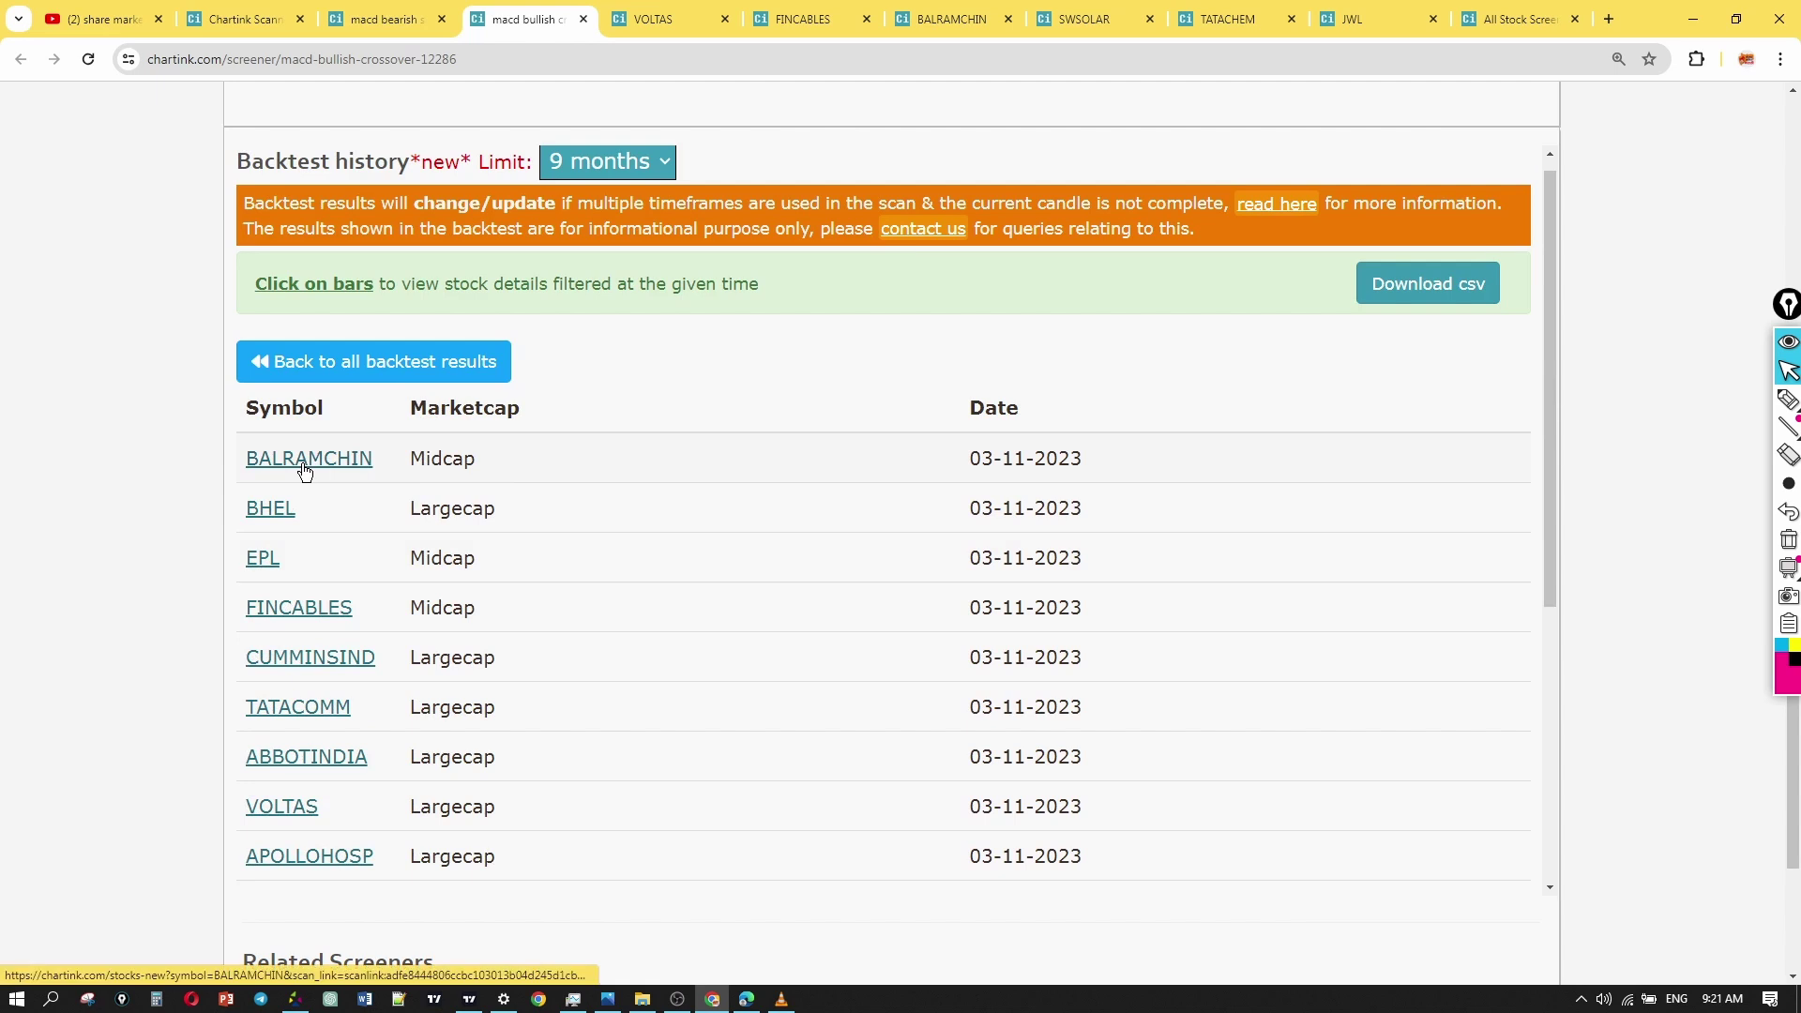
pyautogui.scroll(-3, 303, 469)
pyautogui.scroll(3, 303, 469)
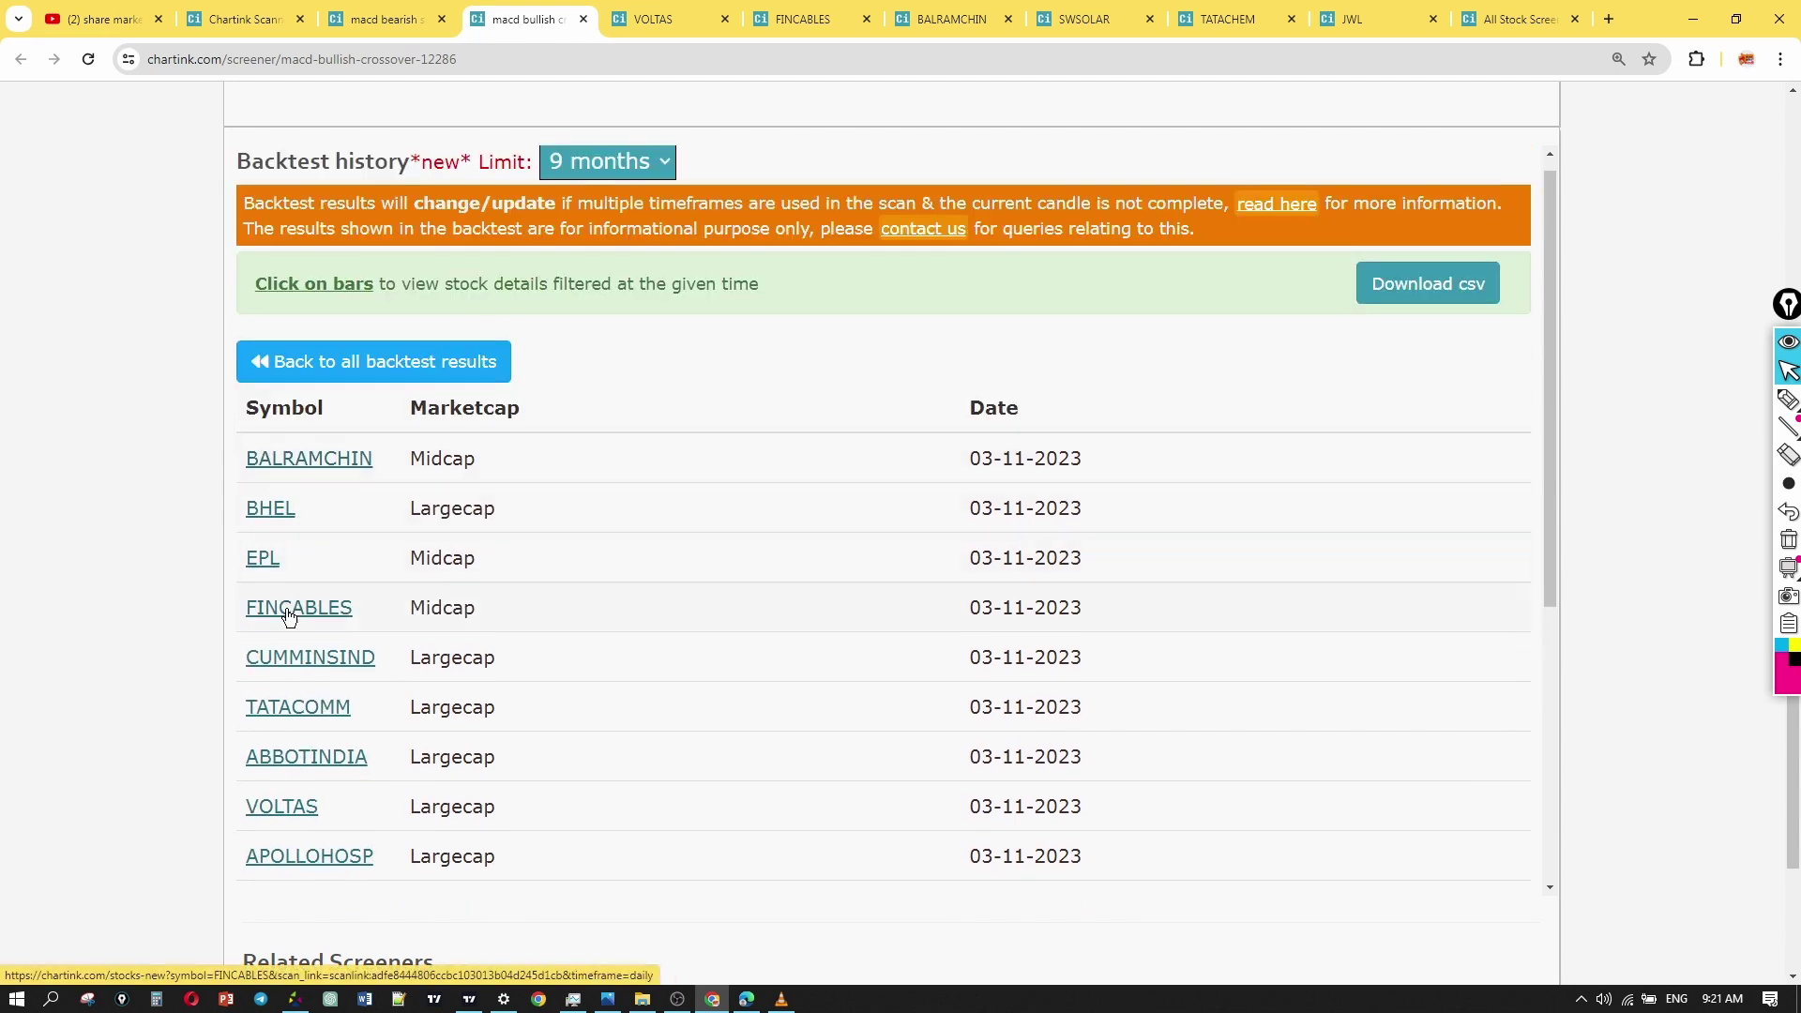
# - Review the Nov 3, 2023 backtest stocks and inspect that date's crossover signal on the BALRAMCHIN and FINCABLES charts
pyautogui.scroll(-3, 295, 619)
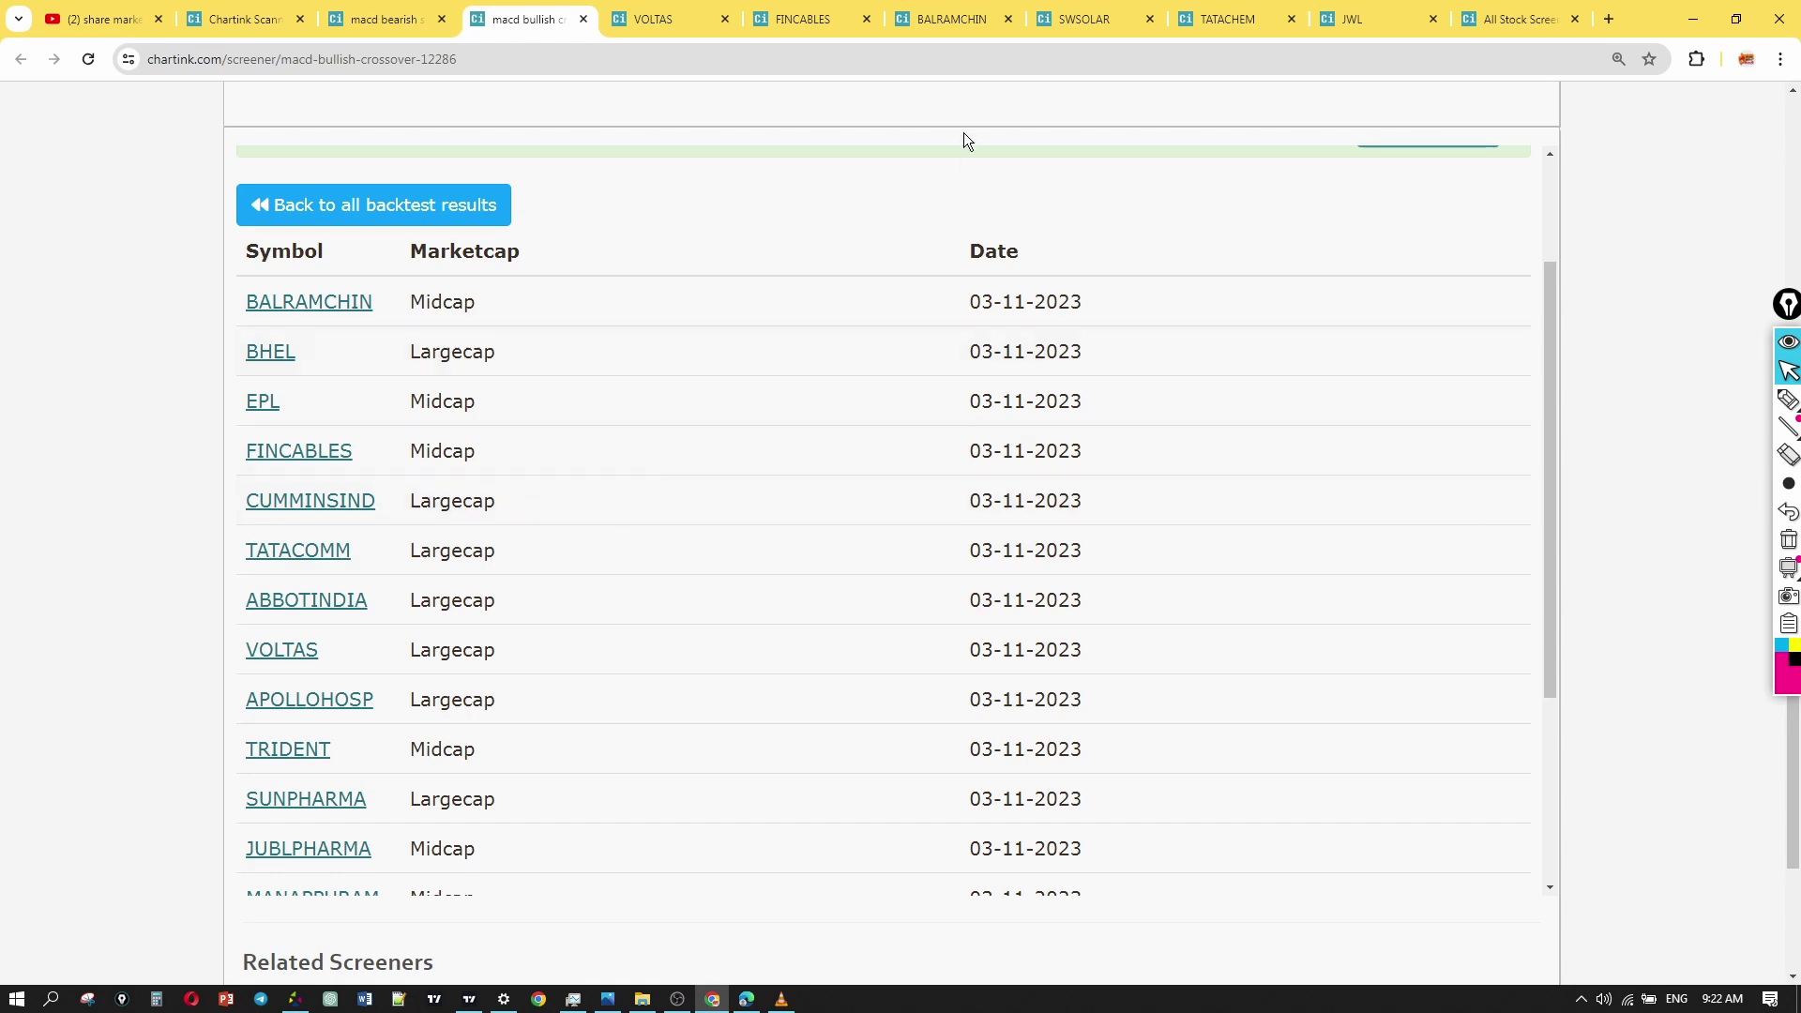
pyautogui.scroll(3, 750, 328)
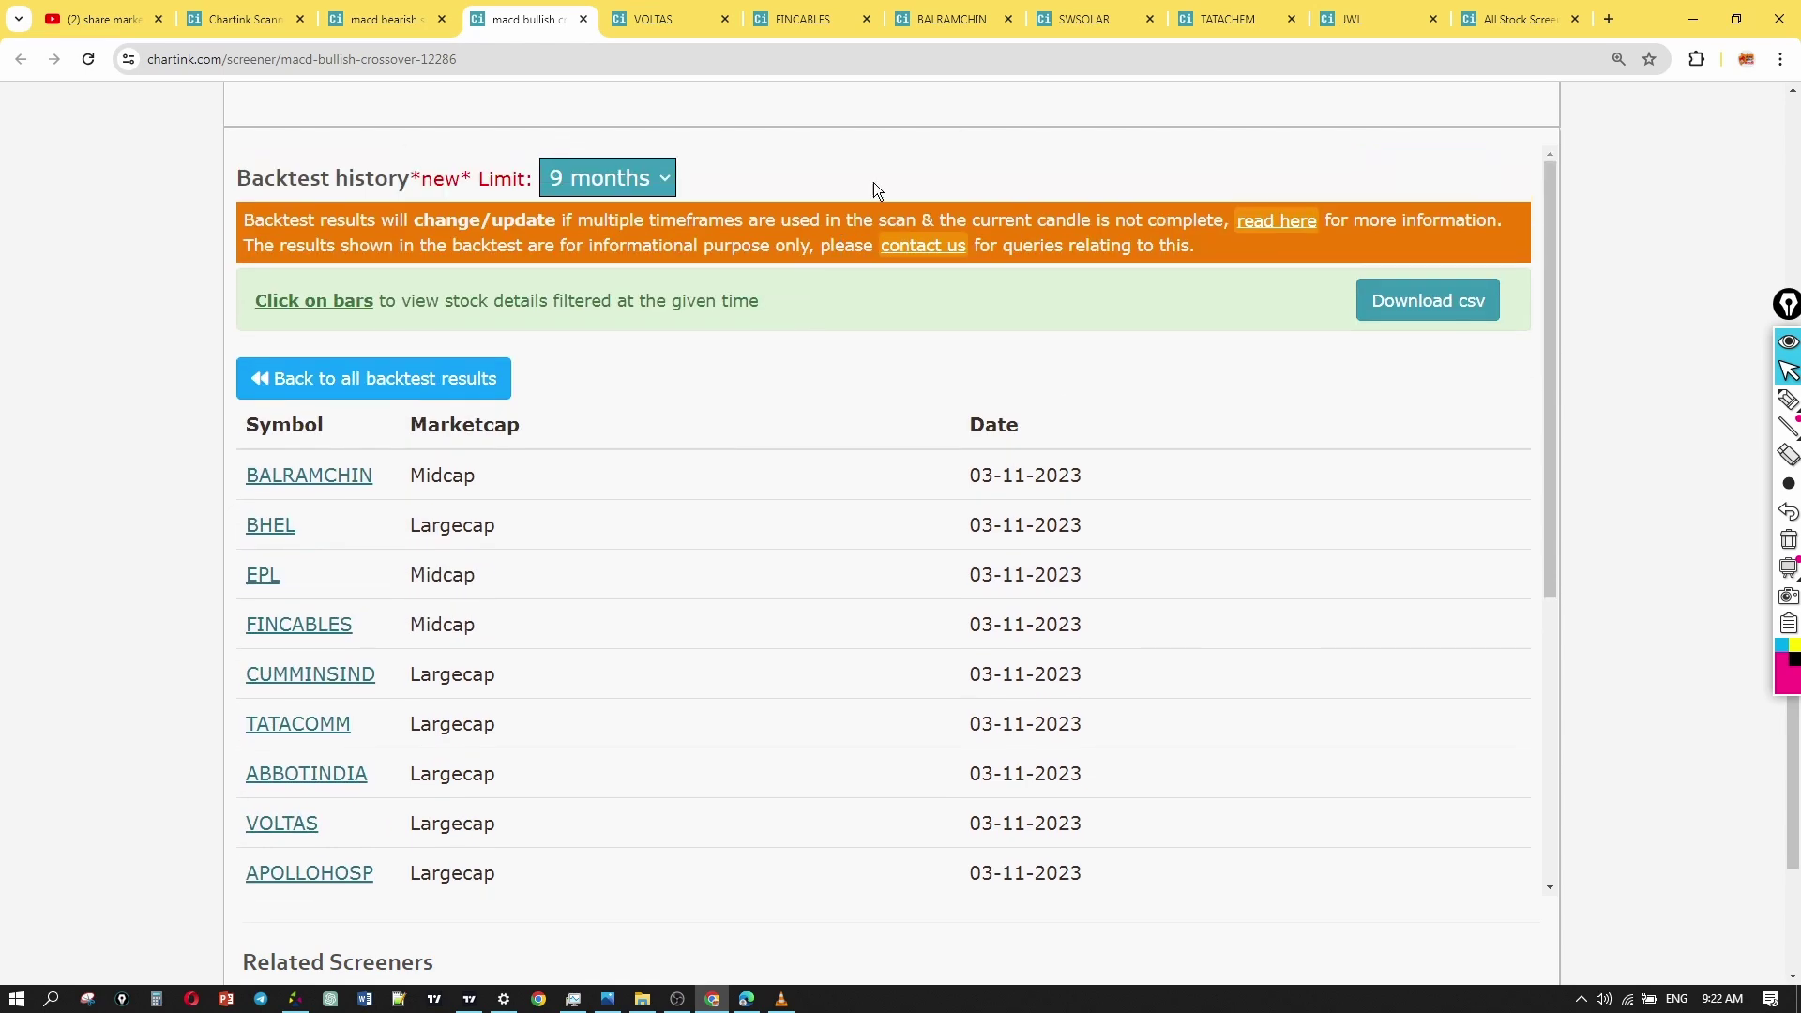
pyautogui.click(945, 19)
pyautogui.scroll(-2, 781, 512)
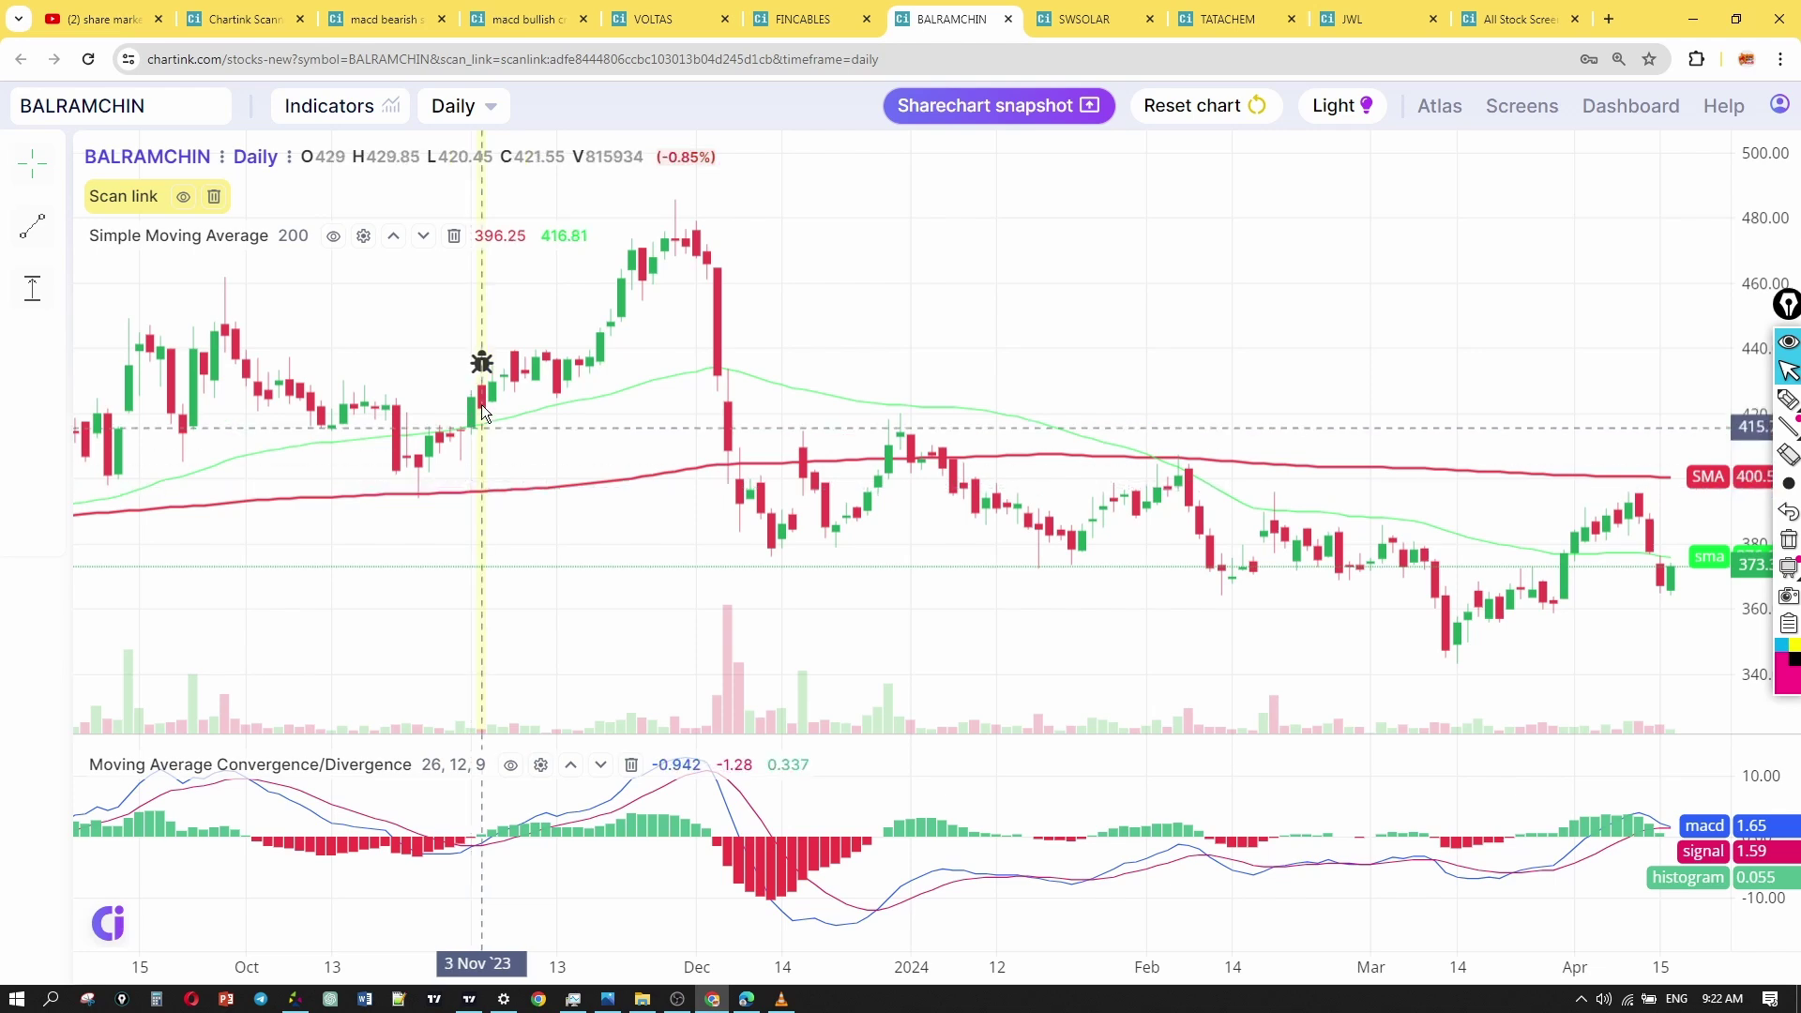
pyautogui.click(806, 21)
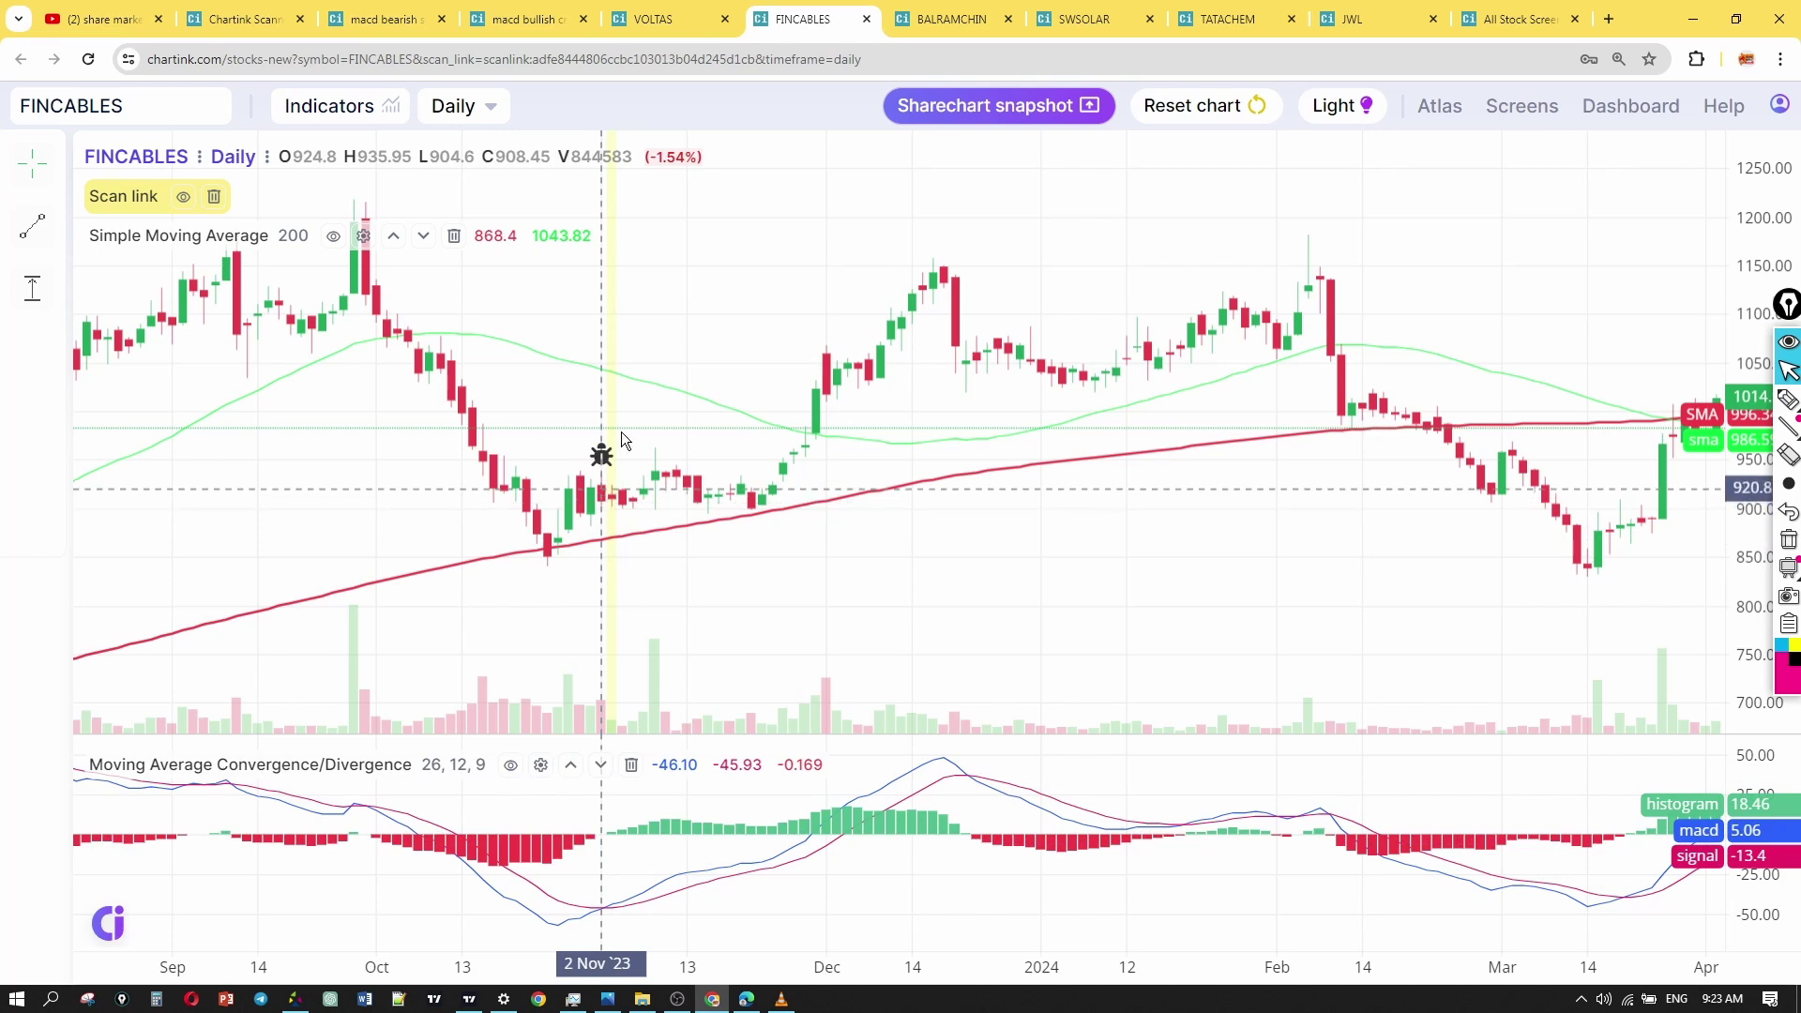
# - Examine the VOLTAS daily chart around the Nov 3, 2023 signal and the price movement that follows it
pyautogui.click(667, 16)
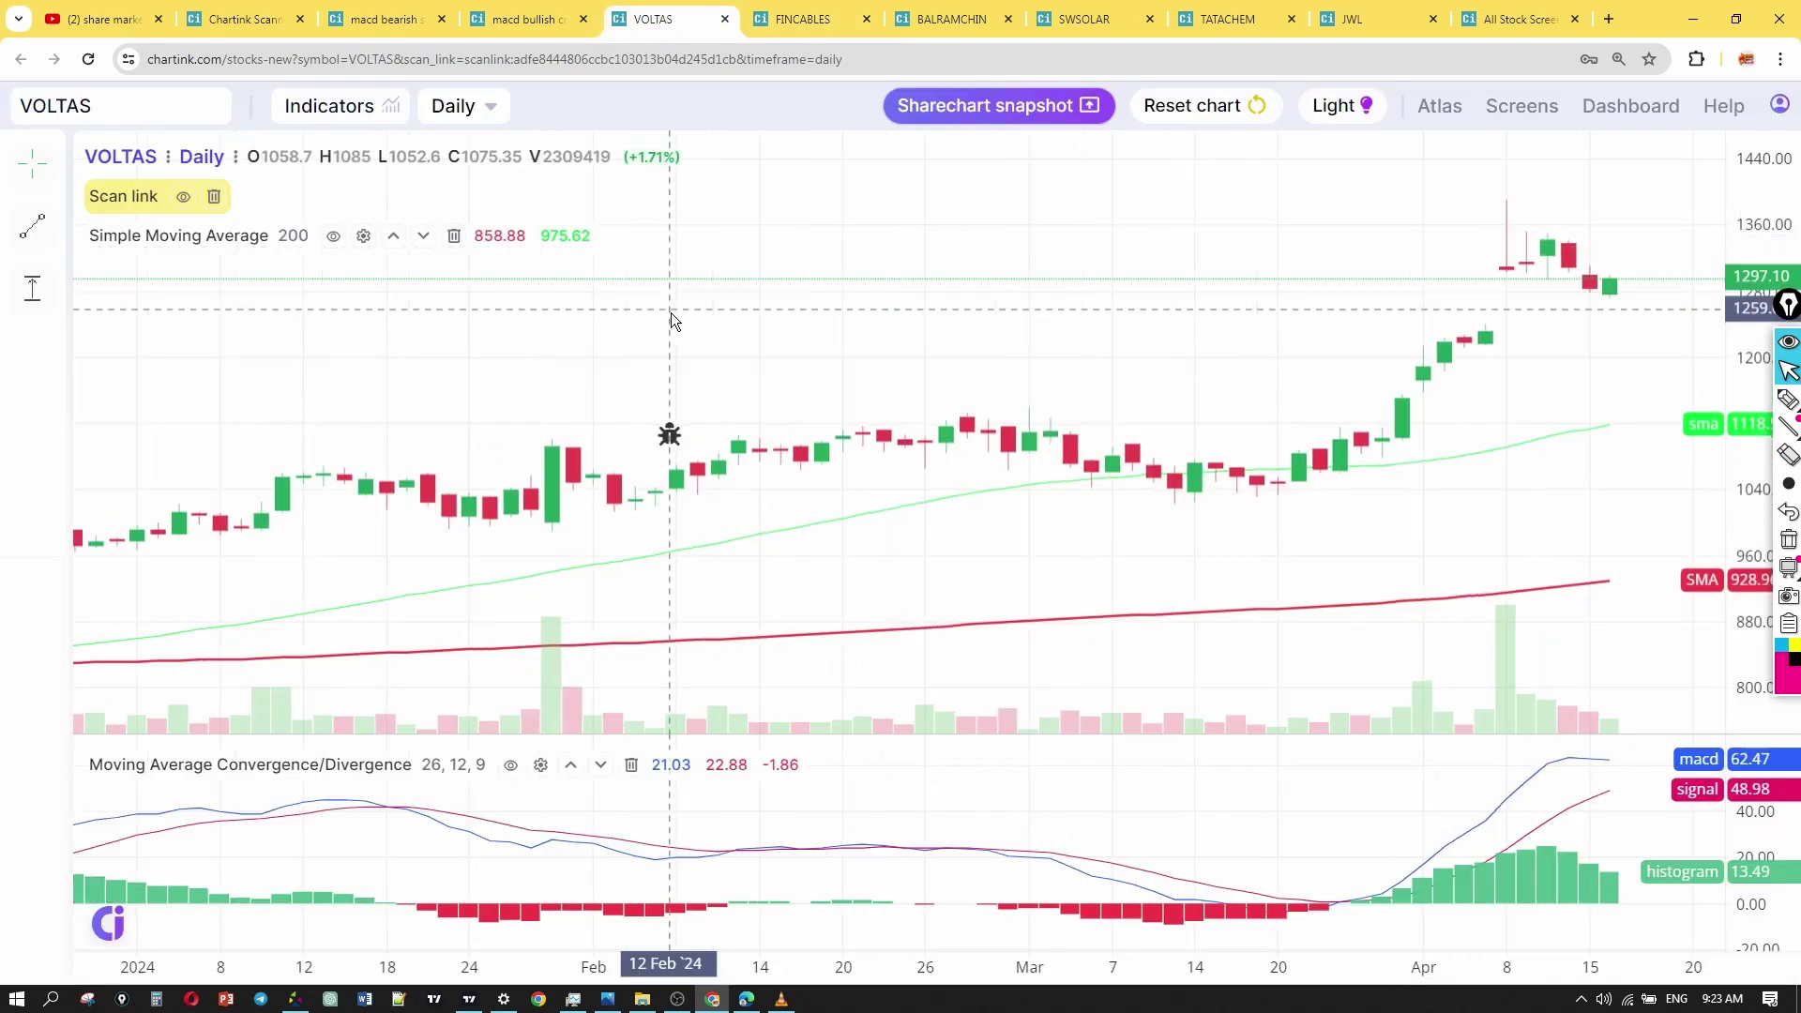
pyautogui.scroll(-3, 671, 312)
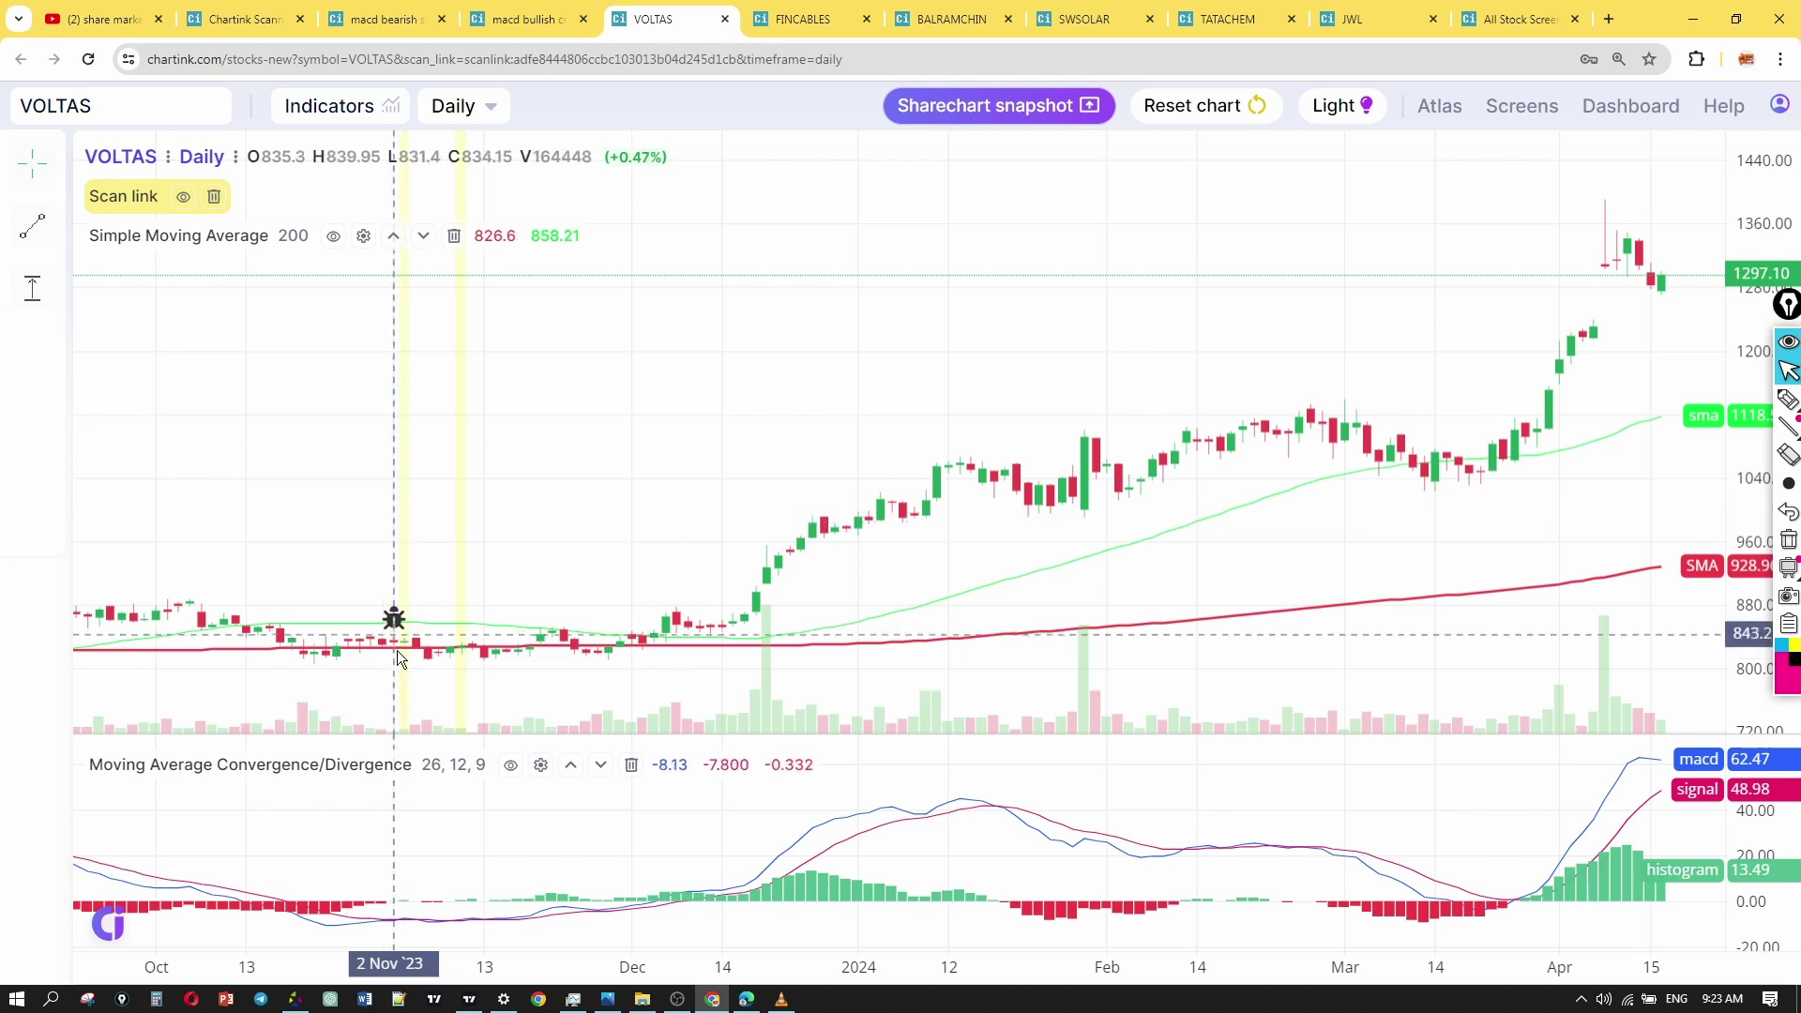
pyautogui.moveTo(413, 643); pyautogui.dragTo(457, 492)
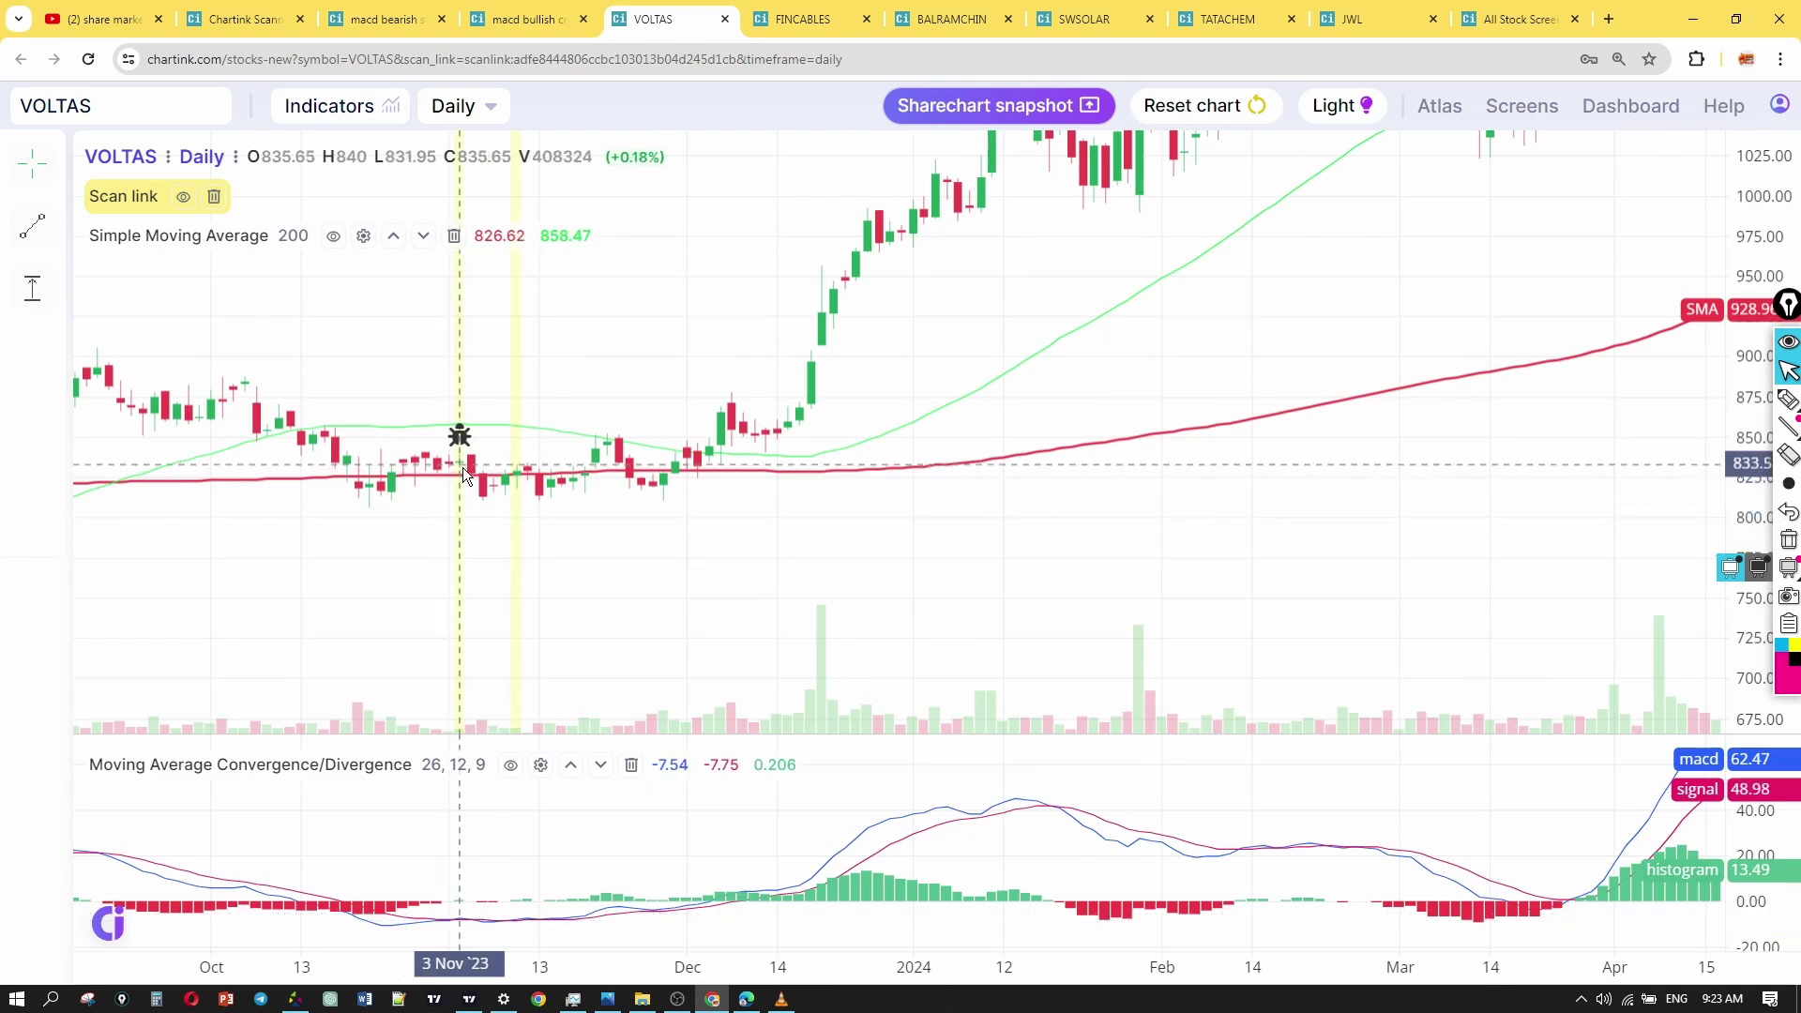
pyautogui.scroll(-3, 463, 468)
pyautogui.moveTo(796, 331); pyautogui.dragTo(545, 498)
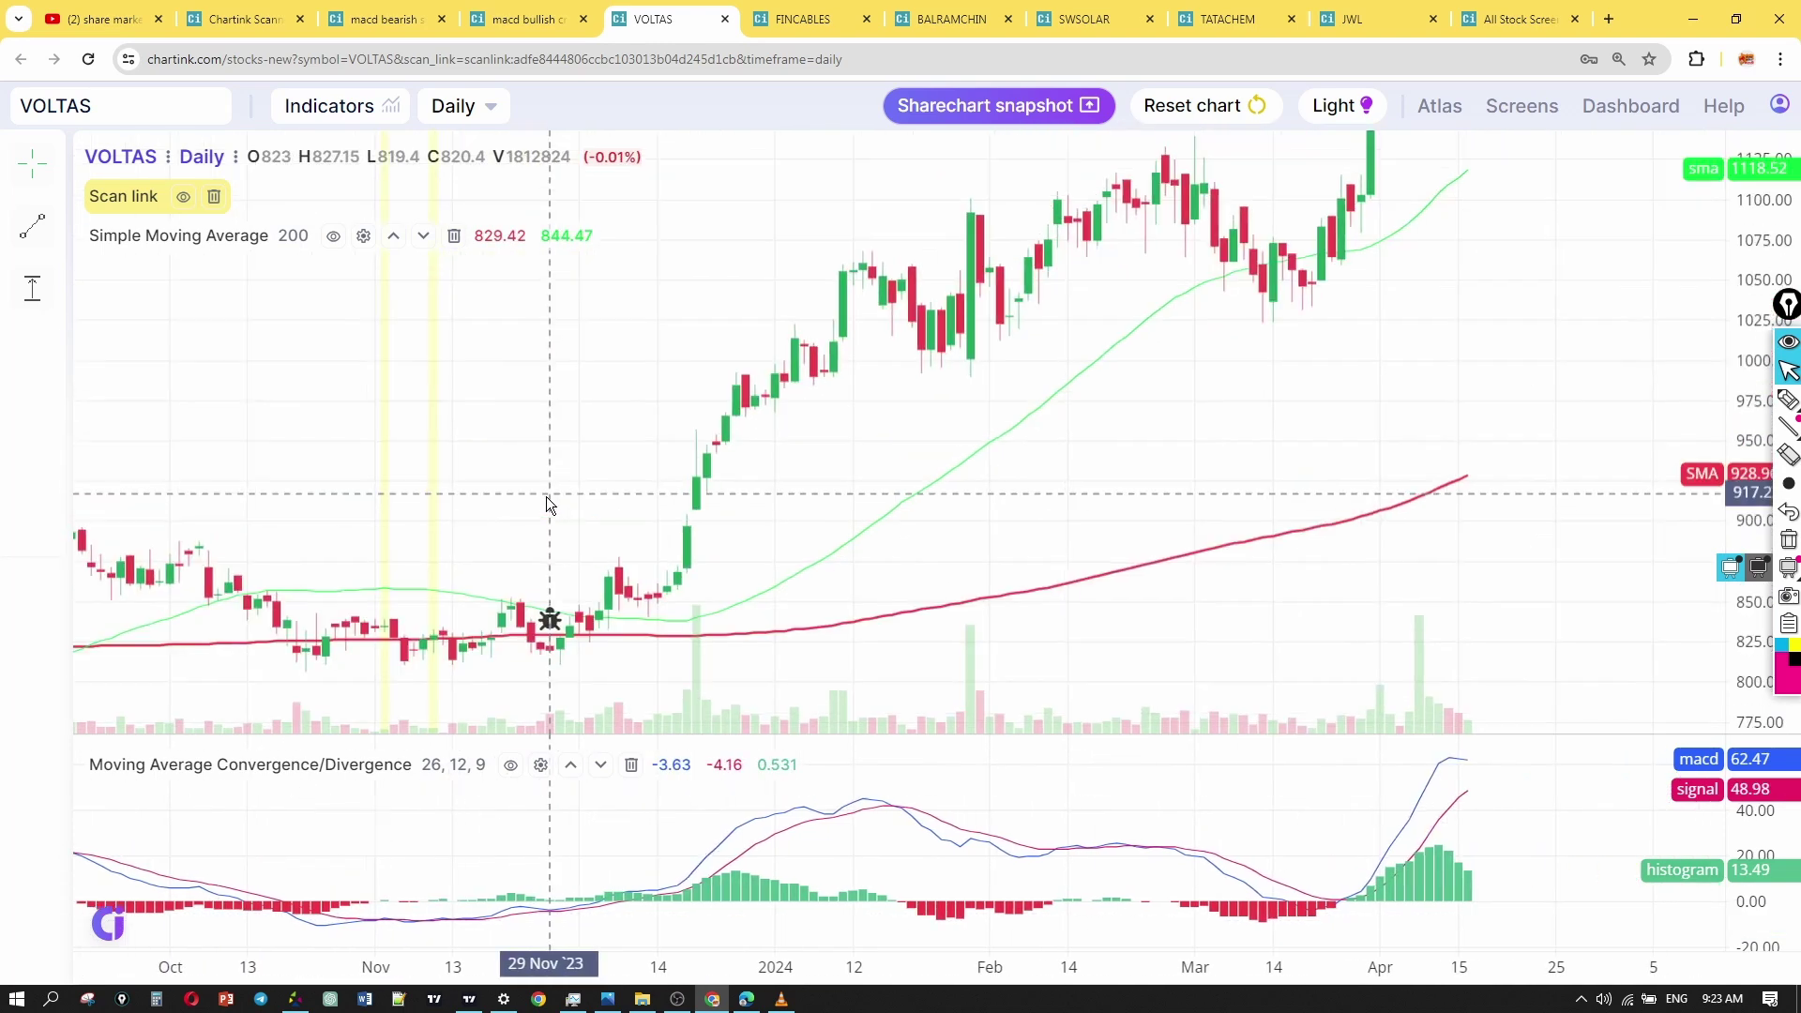
pyautogui.moveTo(1752, 345); pyautogui.dragTo(1652, 338)
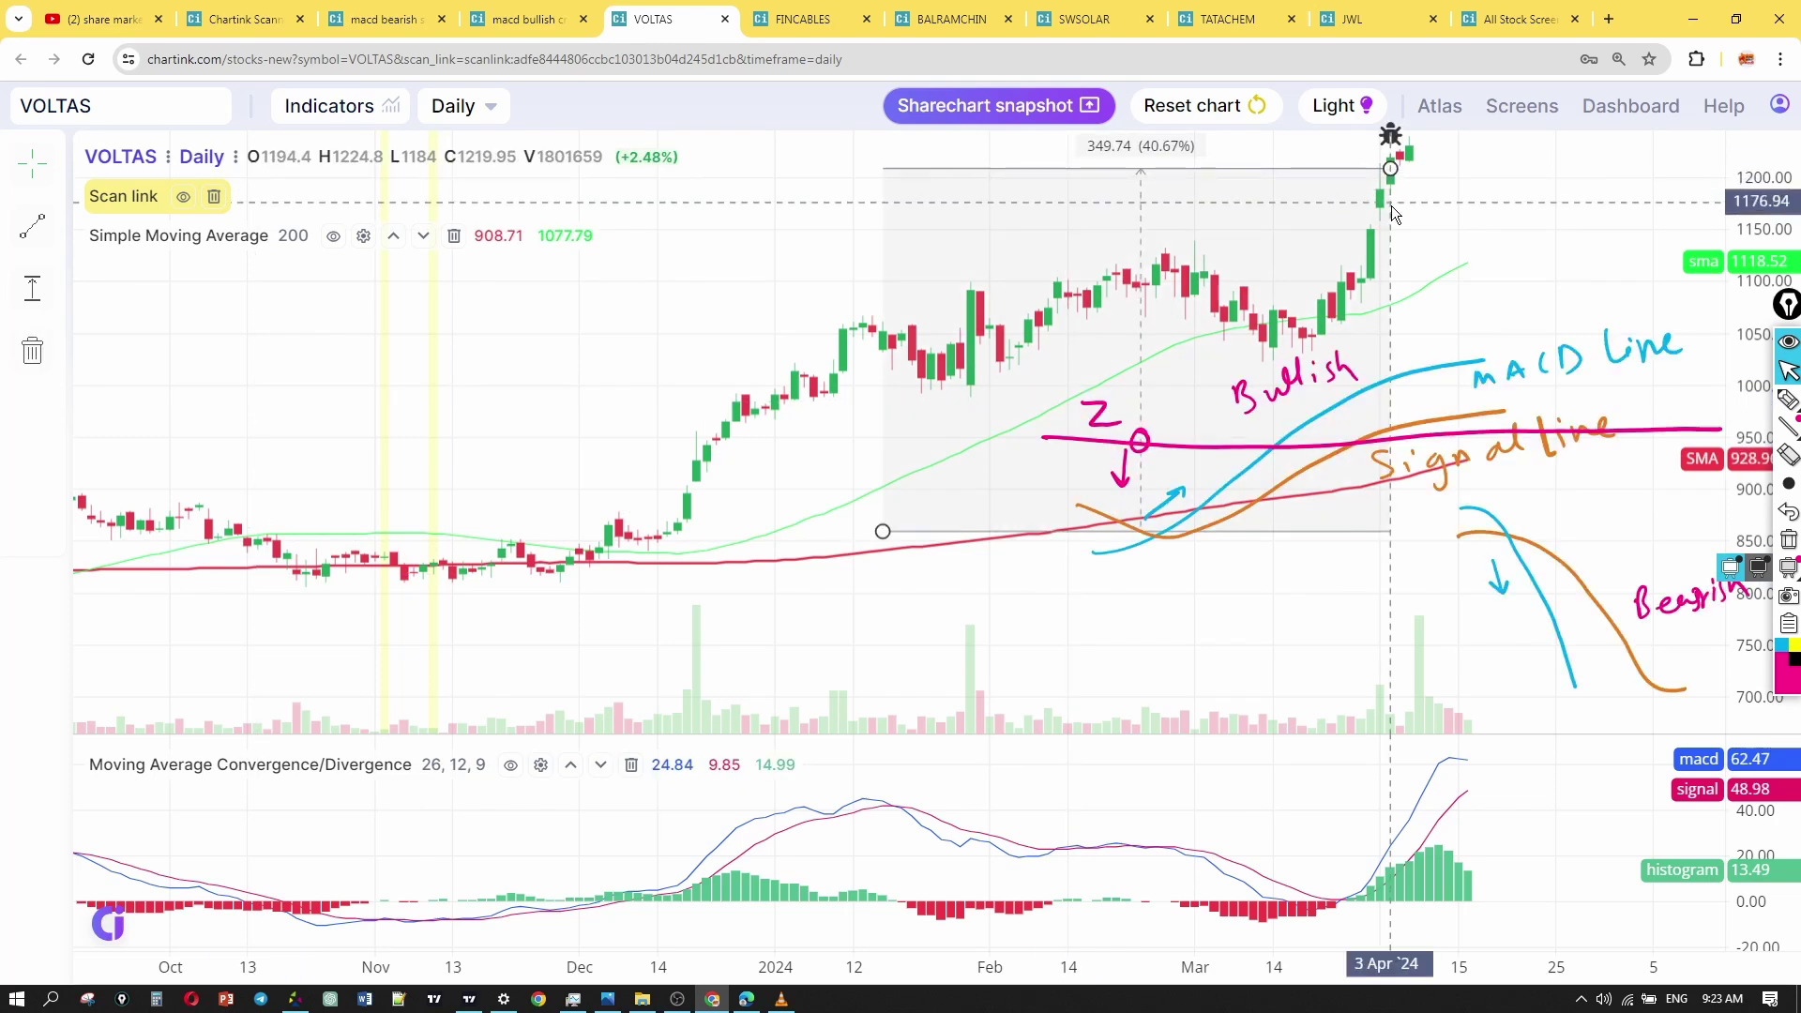
# - Return to the macd bullish crossover scan and review its four filters and its result list
pyautogui.click(504, 20)
pyautogui.scroll(10, 674, 414)
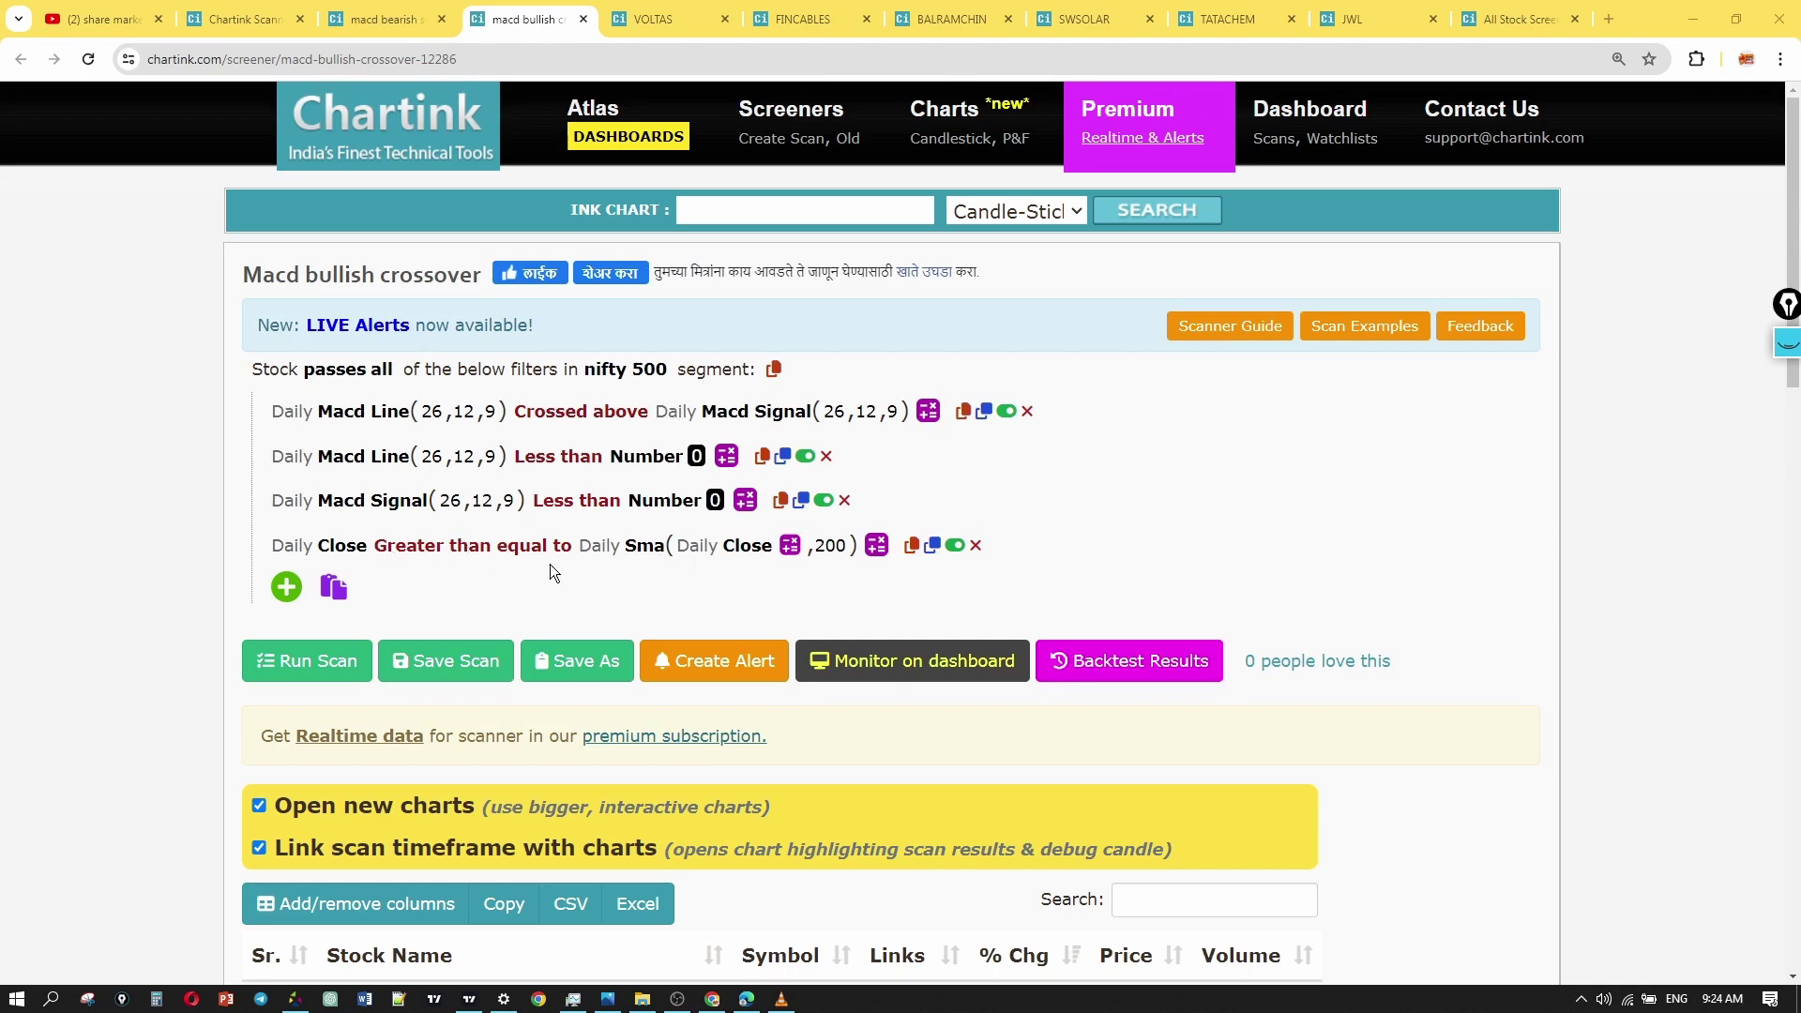
pyautogui.scroll(-2, 830, 560)
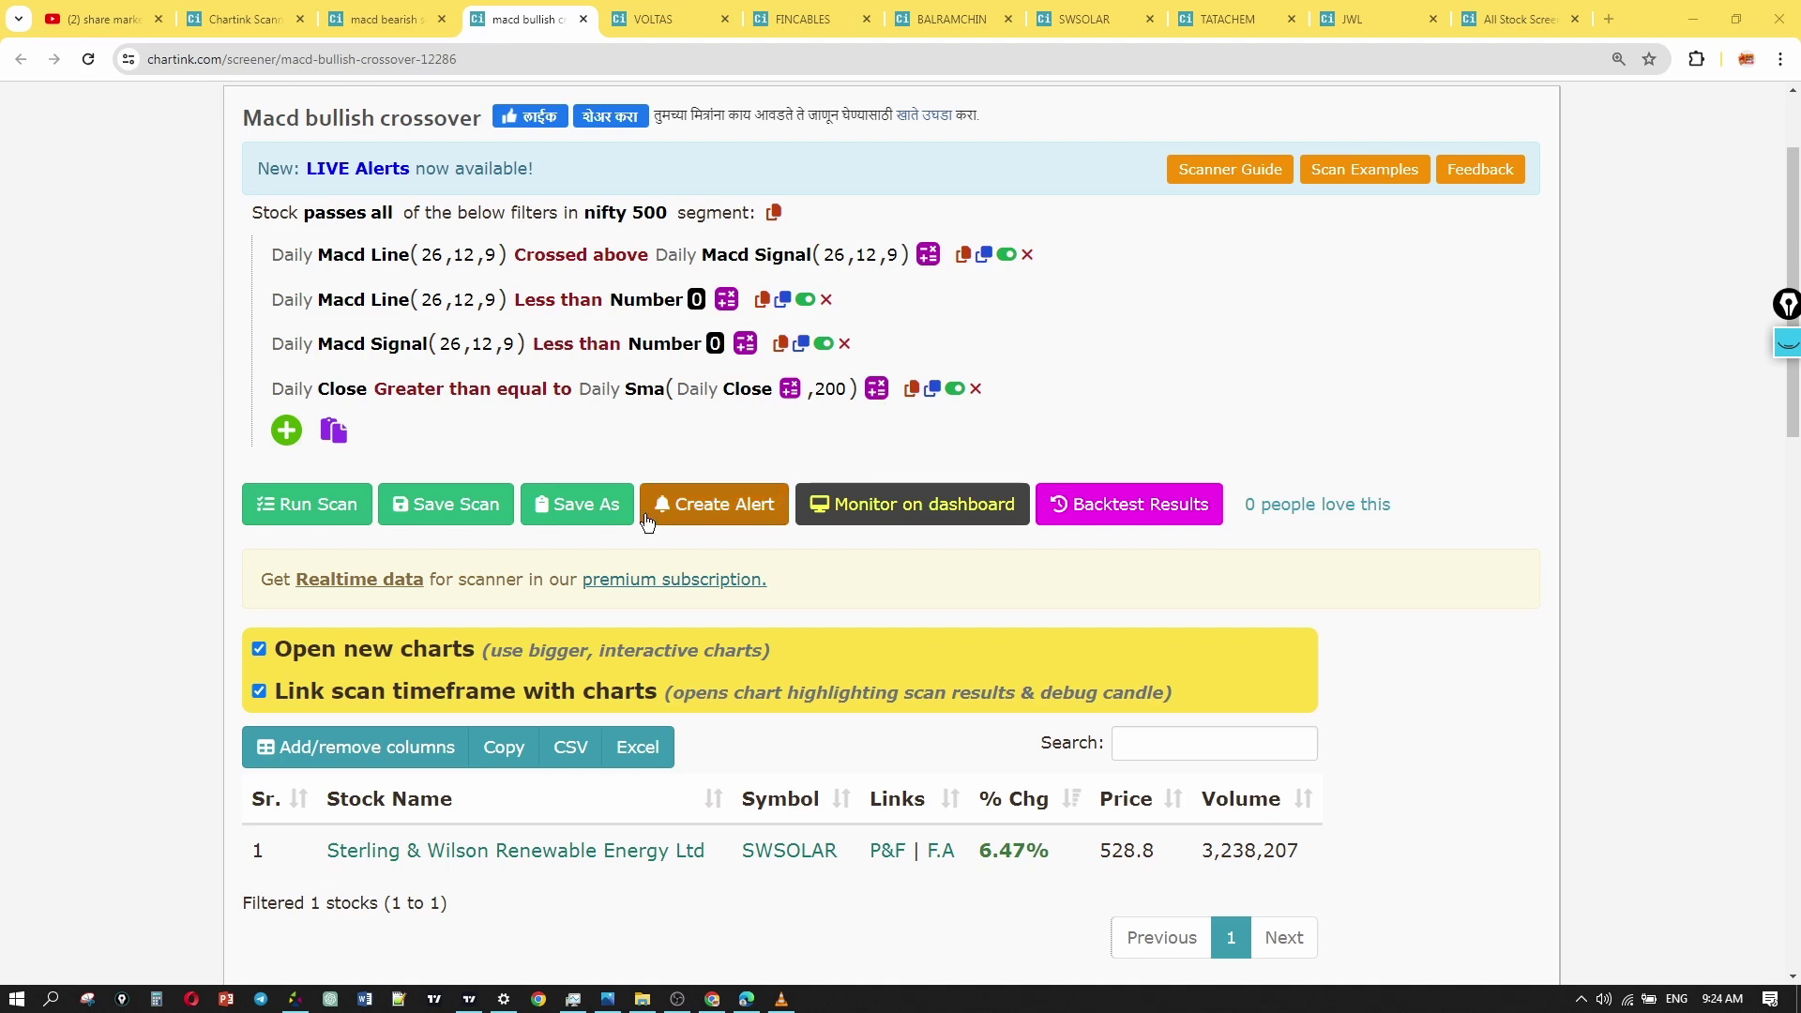
pyautogui.scroll(-3, 418, 562)
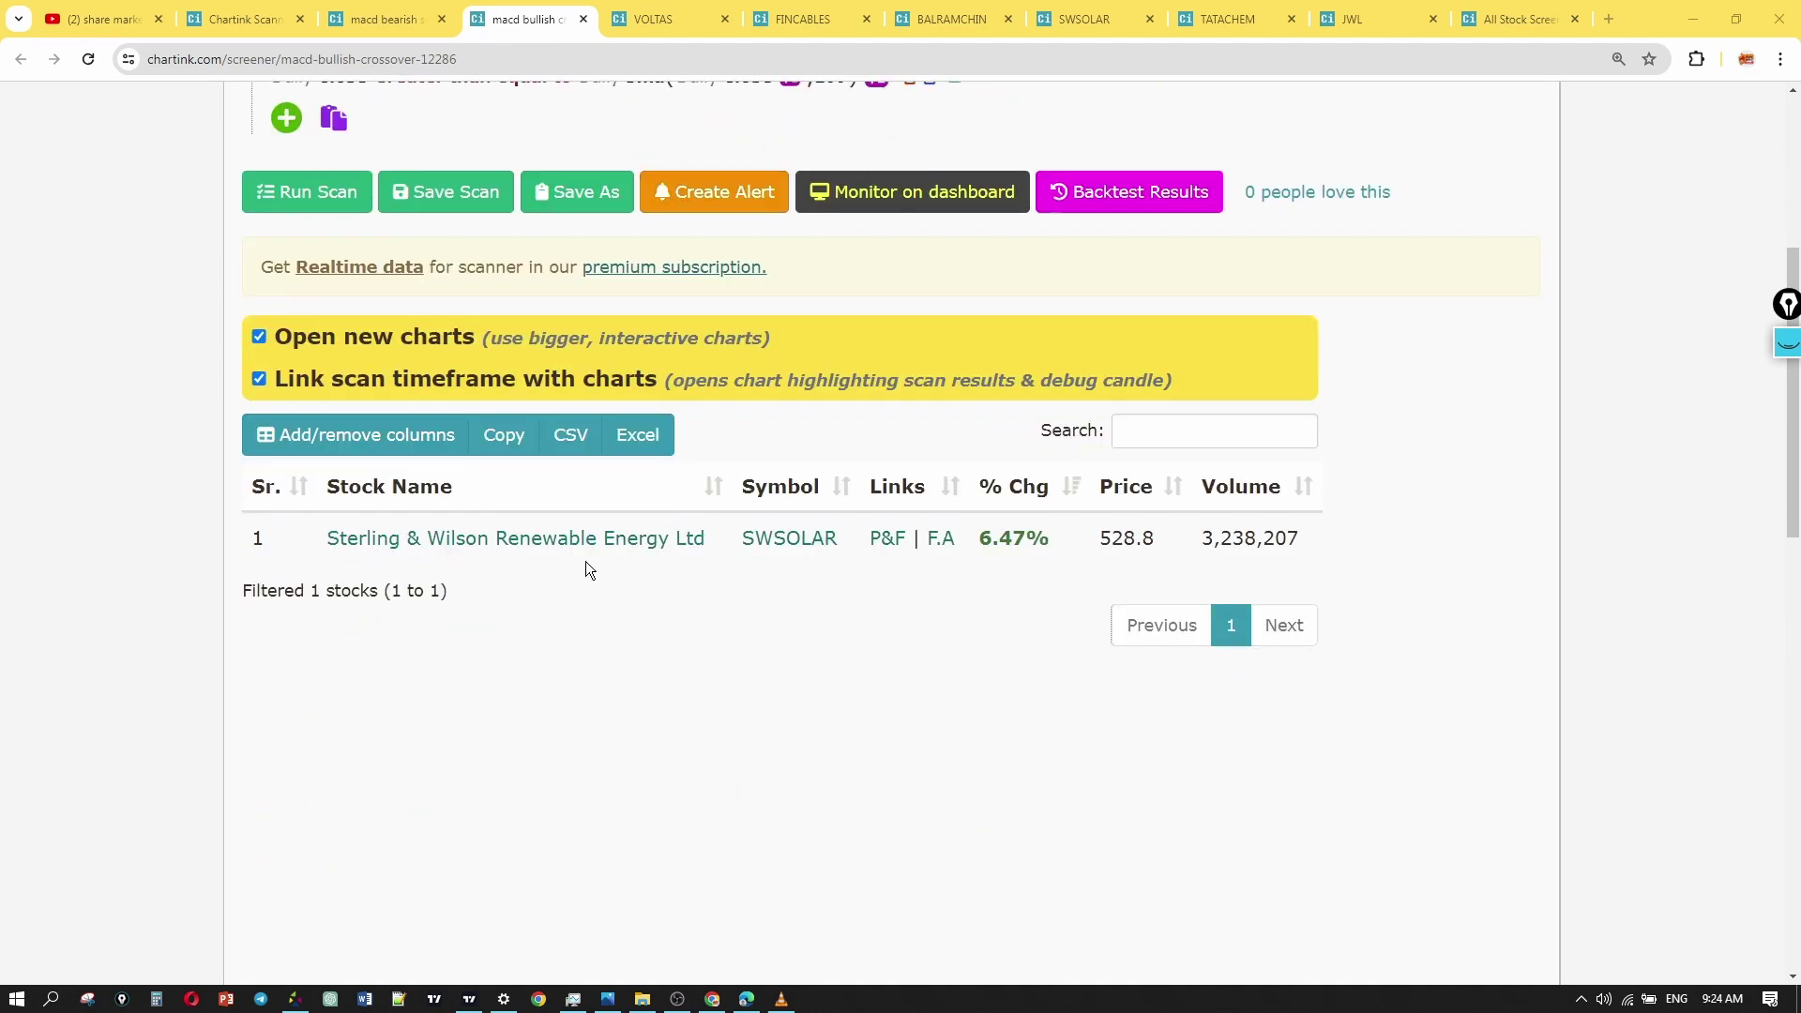
pyautogui.scroll(2, 488, 571)
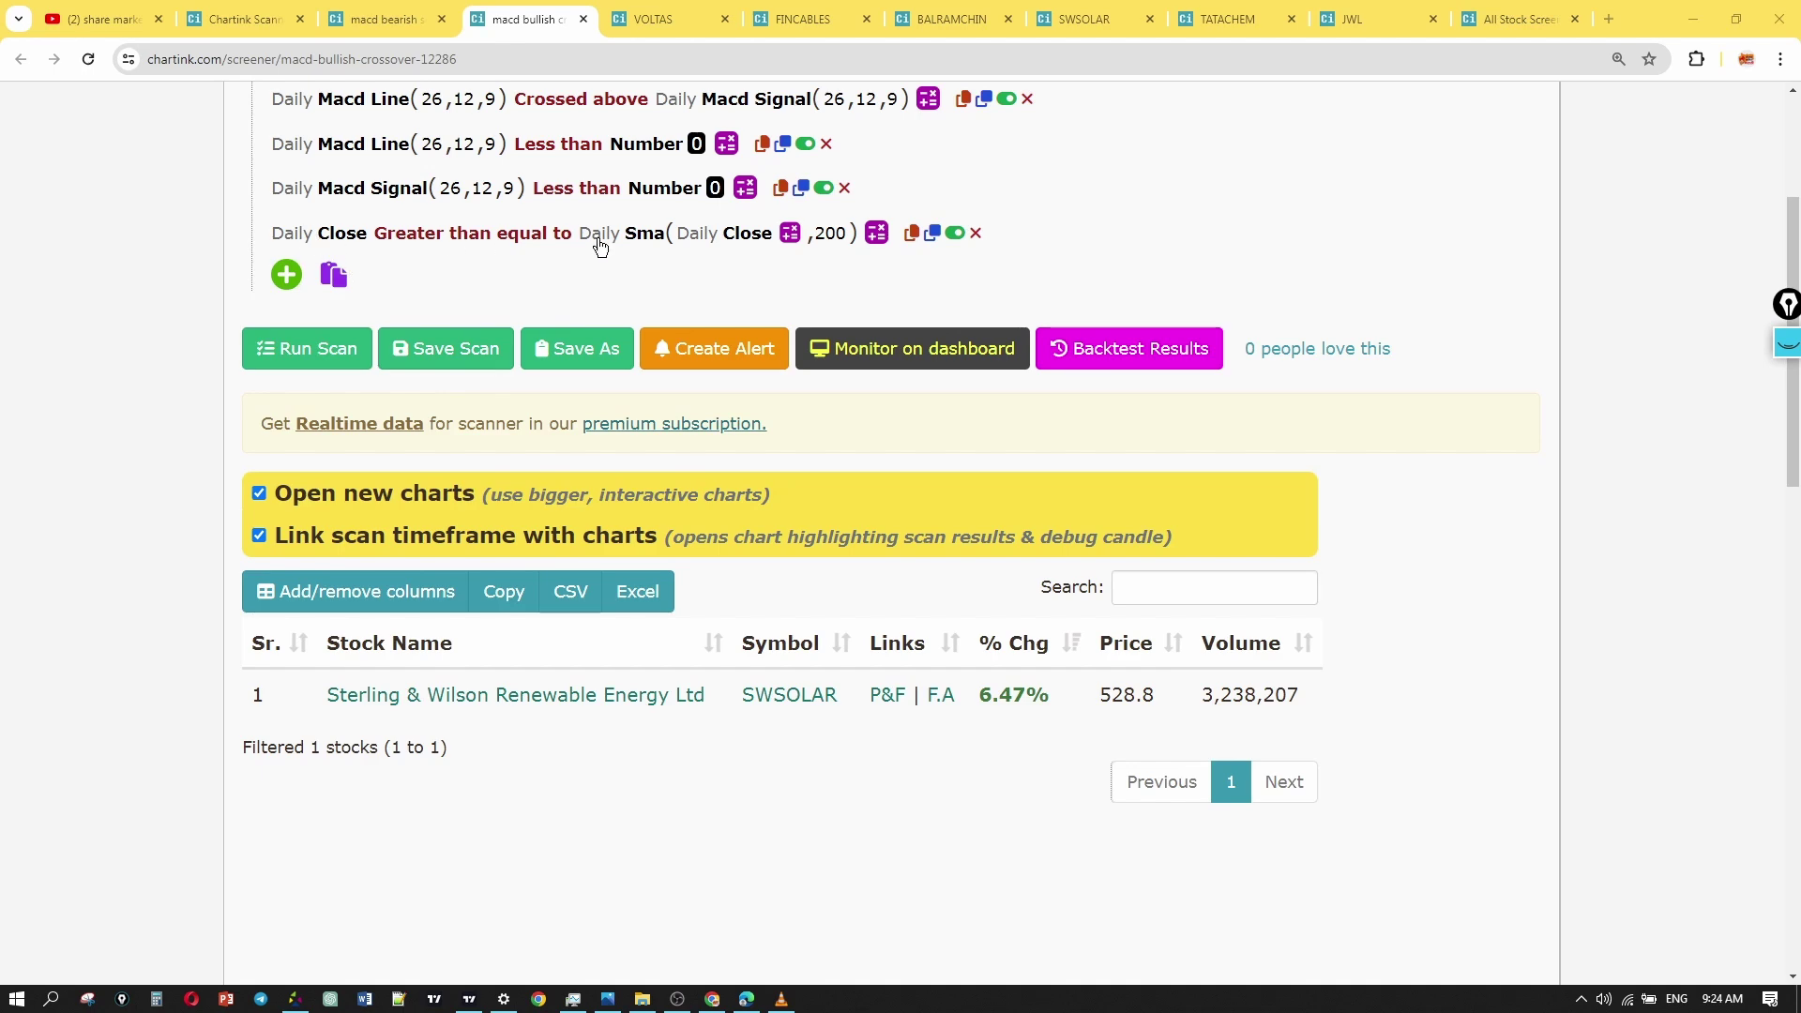
pyautogui.scroll(4, 755, 267)
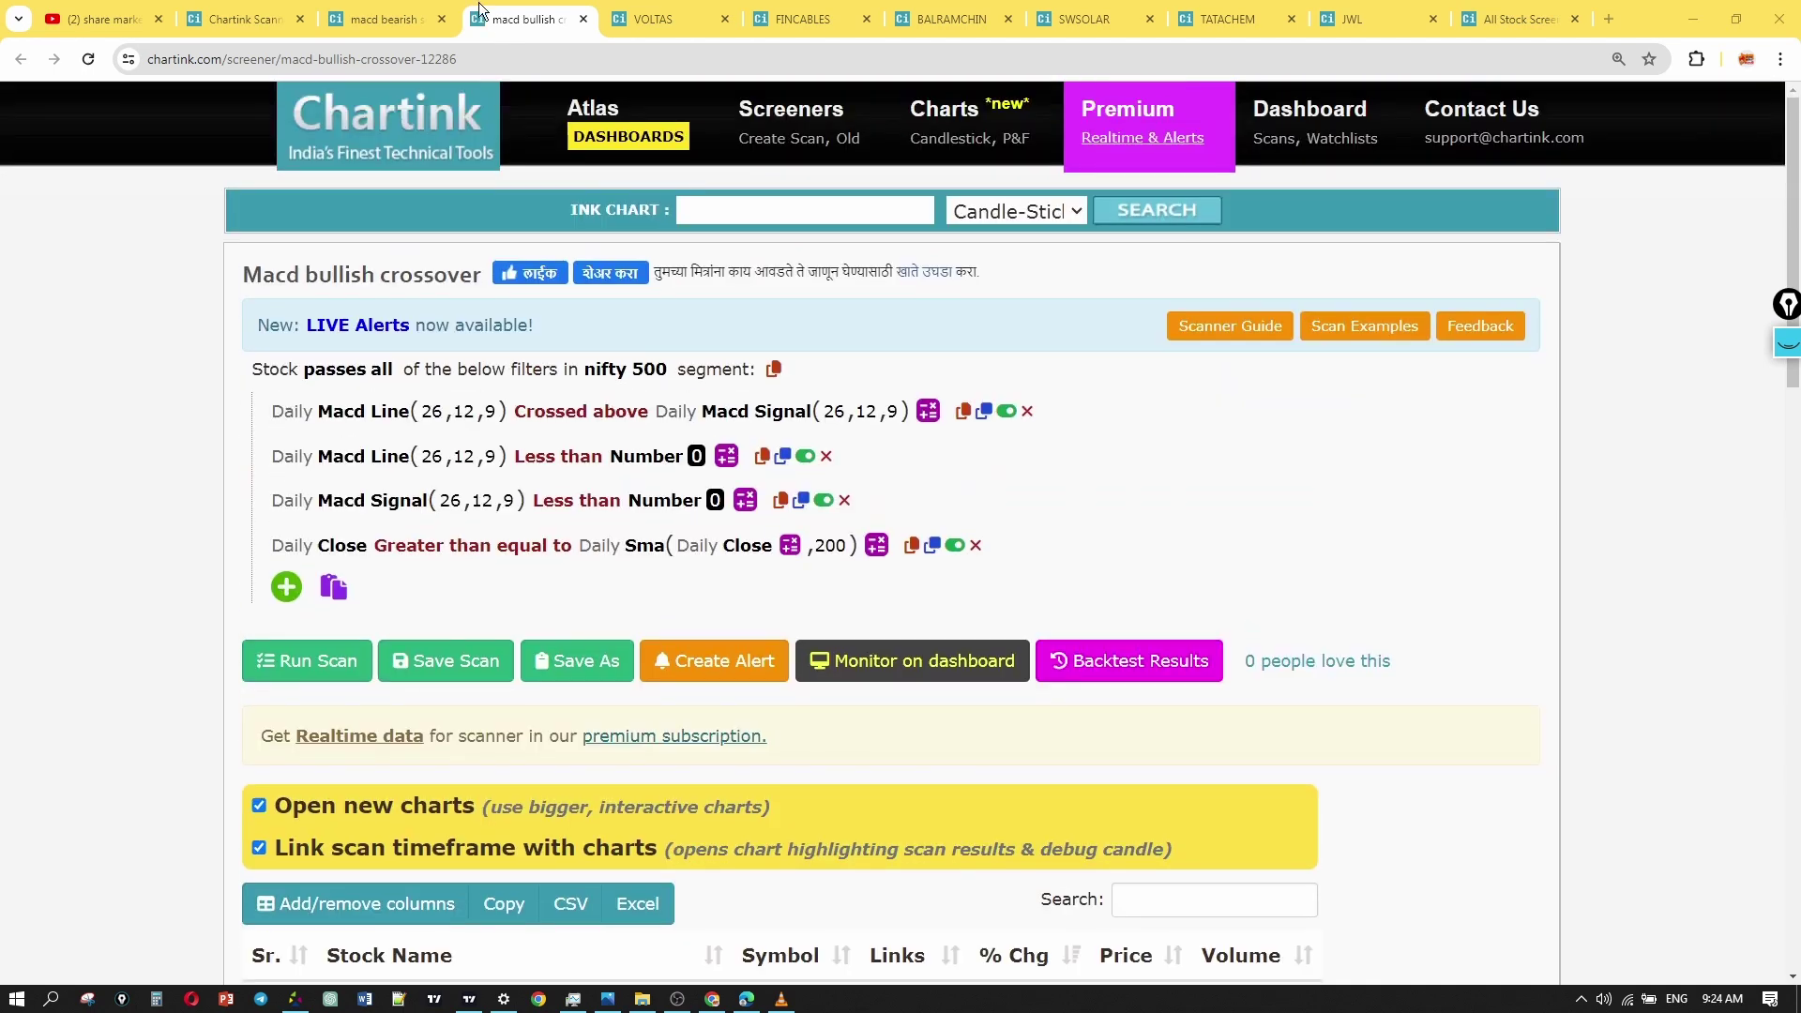
# - In the macd bearish scan, add a filter requiring Daily Close Less than equal to the Daily Sma(Simple) of Daily Close
pyautogui.click(406, 21)
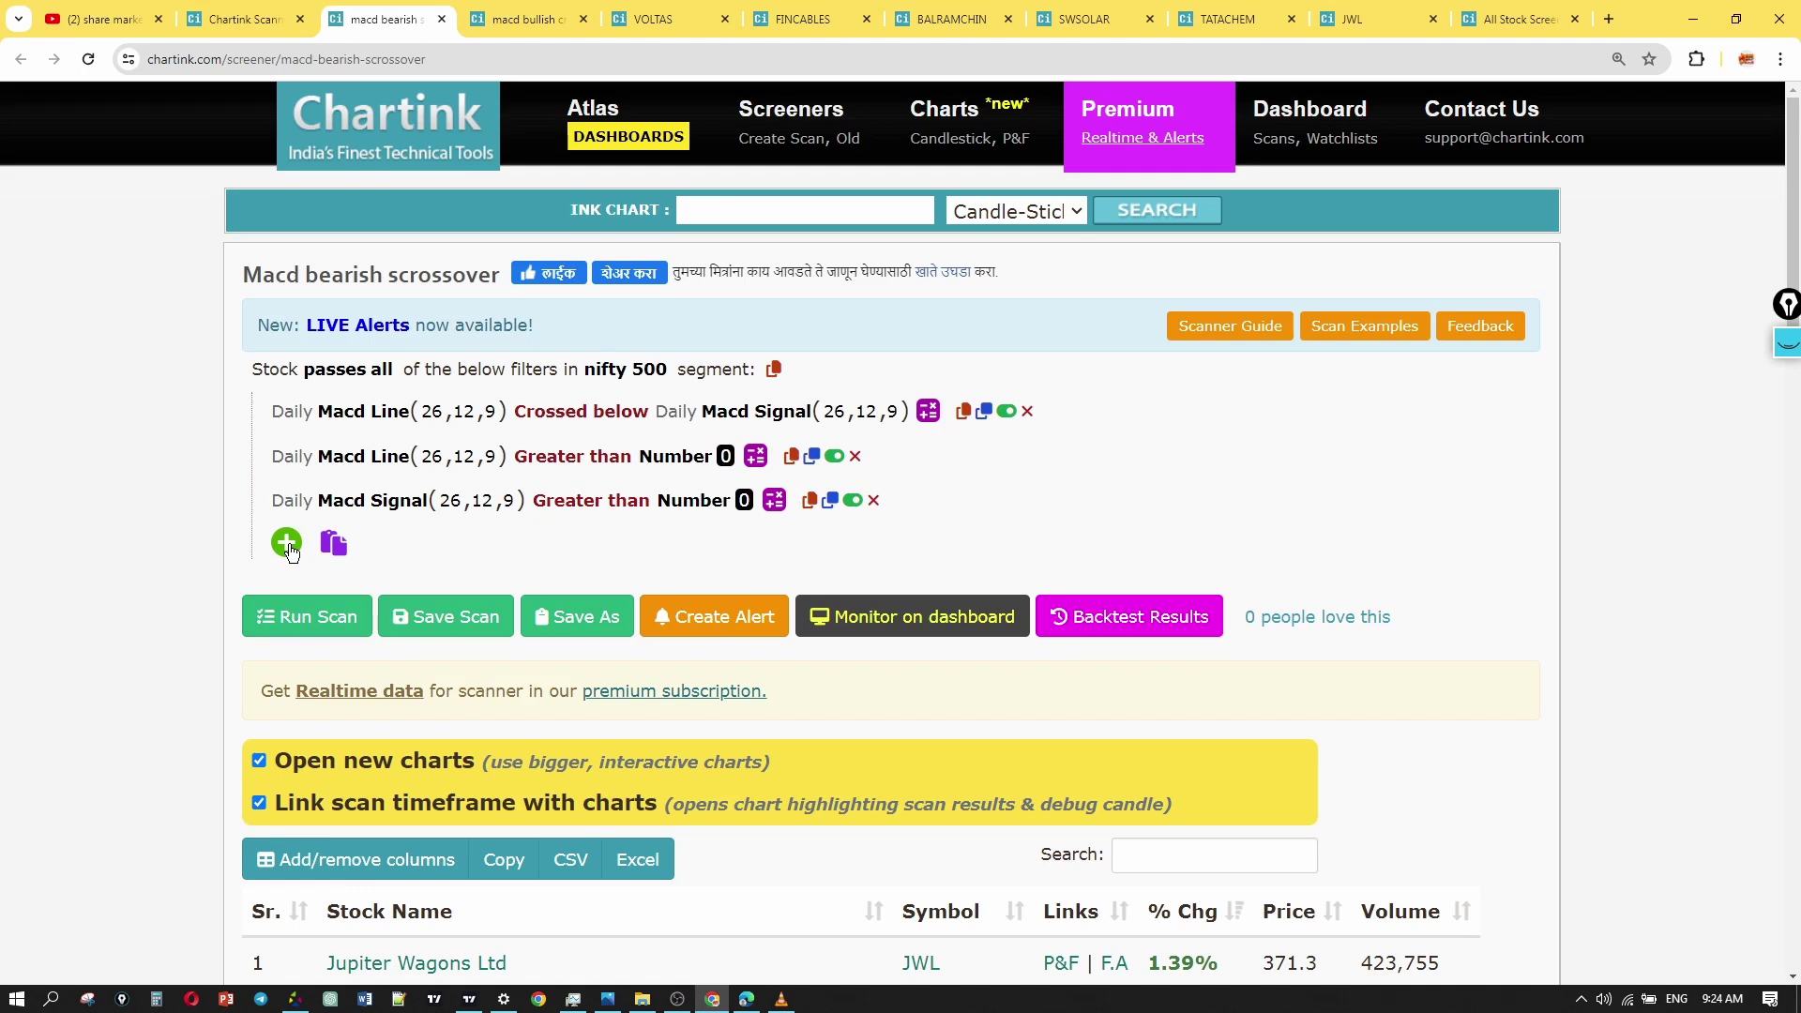
pyautogui.click(286, 543)
pyautogui.click(324, 503)
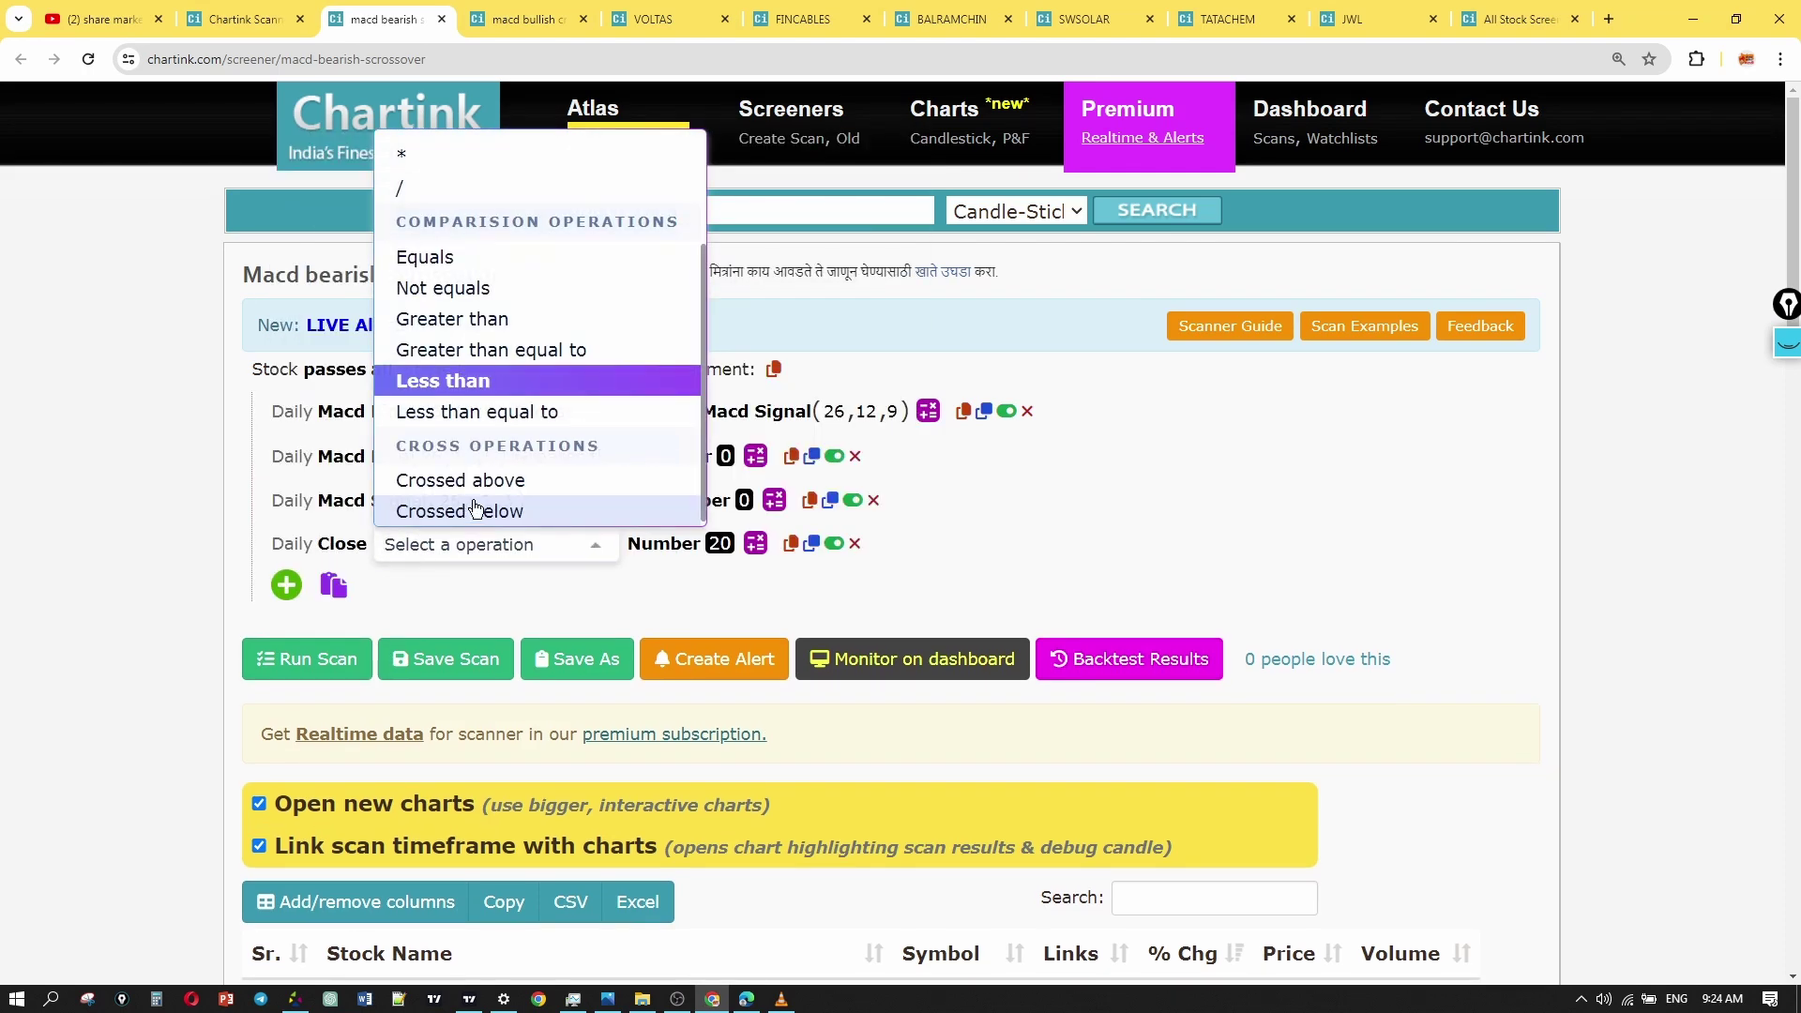
pyautogui.click(485, 413)
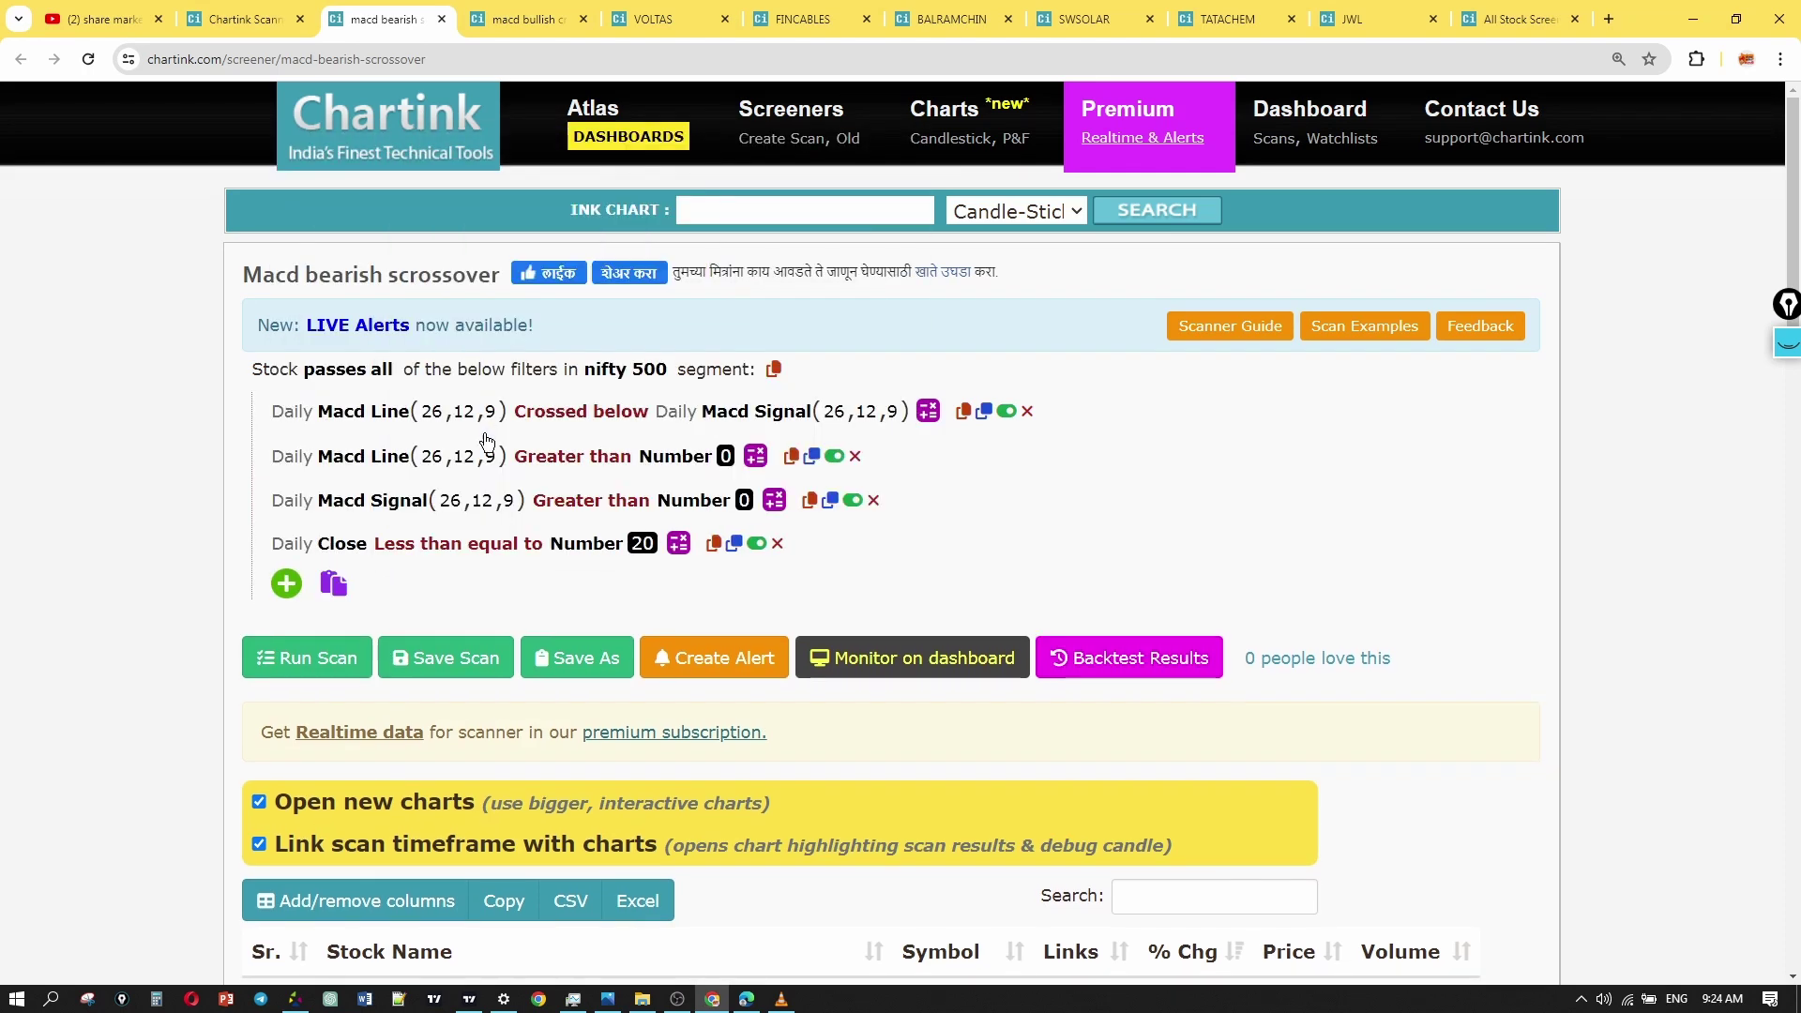
pyautogui.click(600, 553)
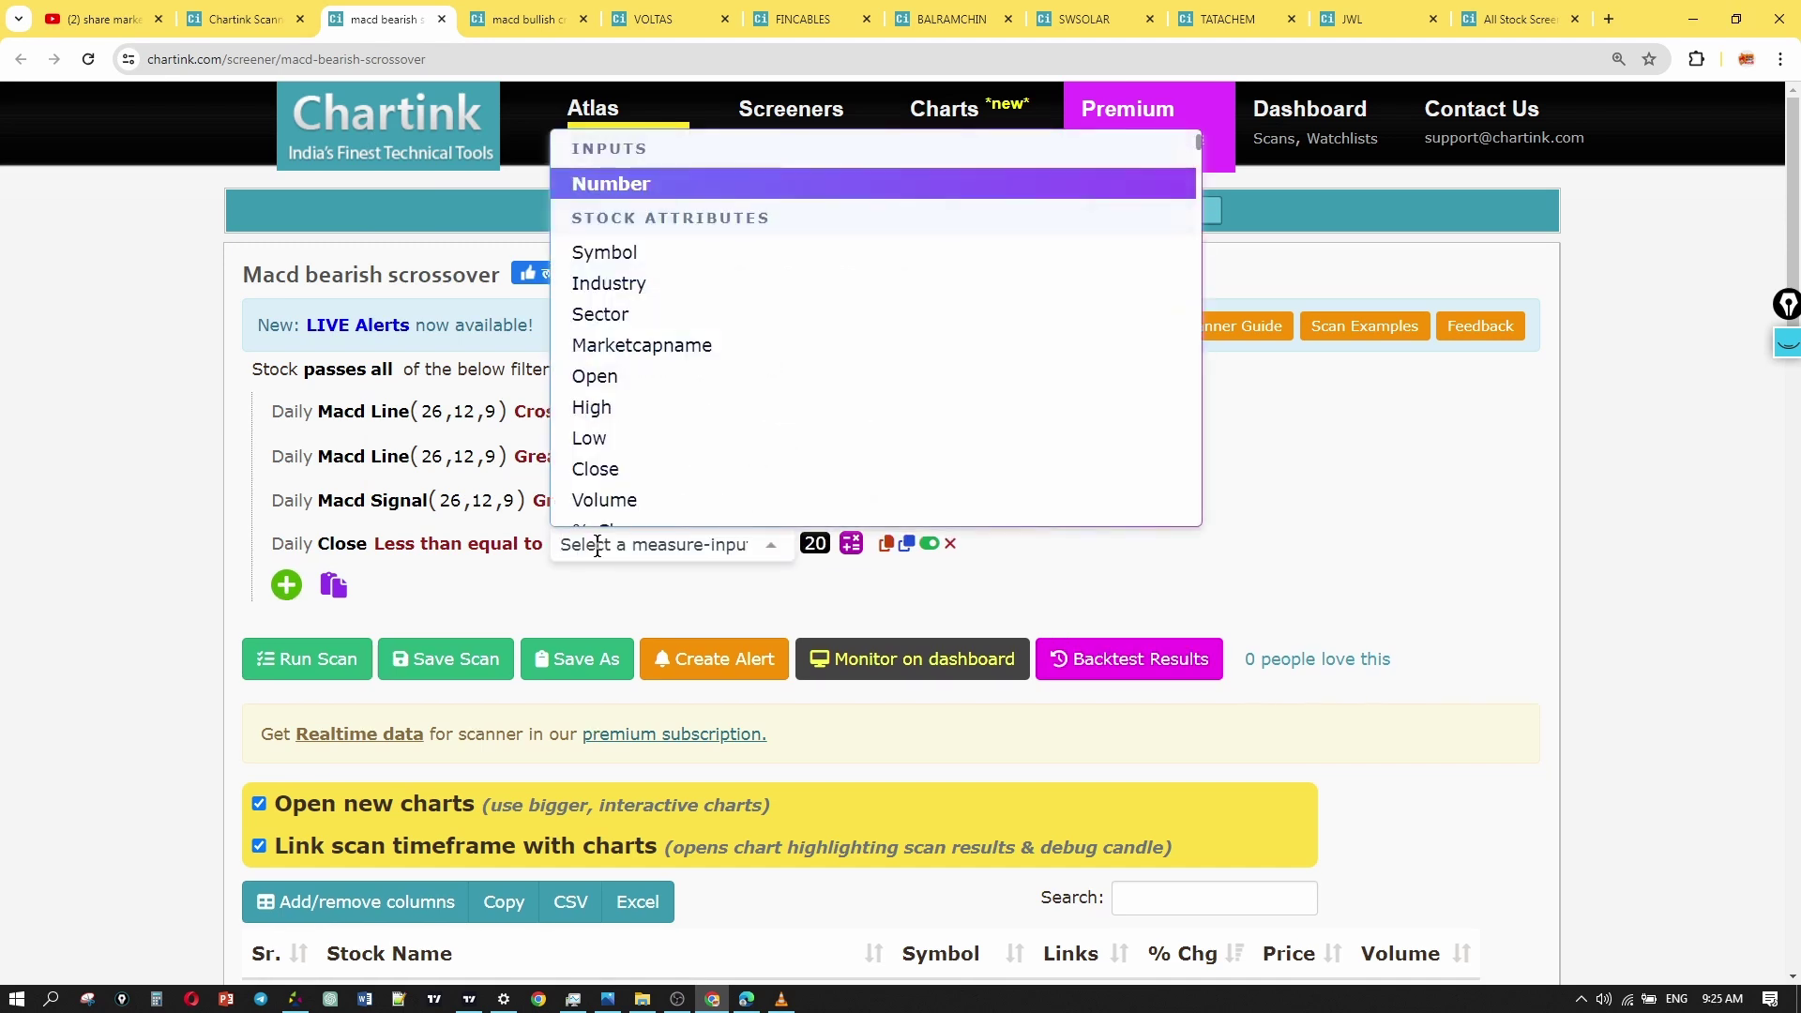
pyautogui.write('sm')
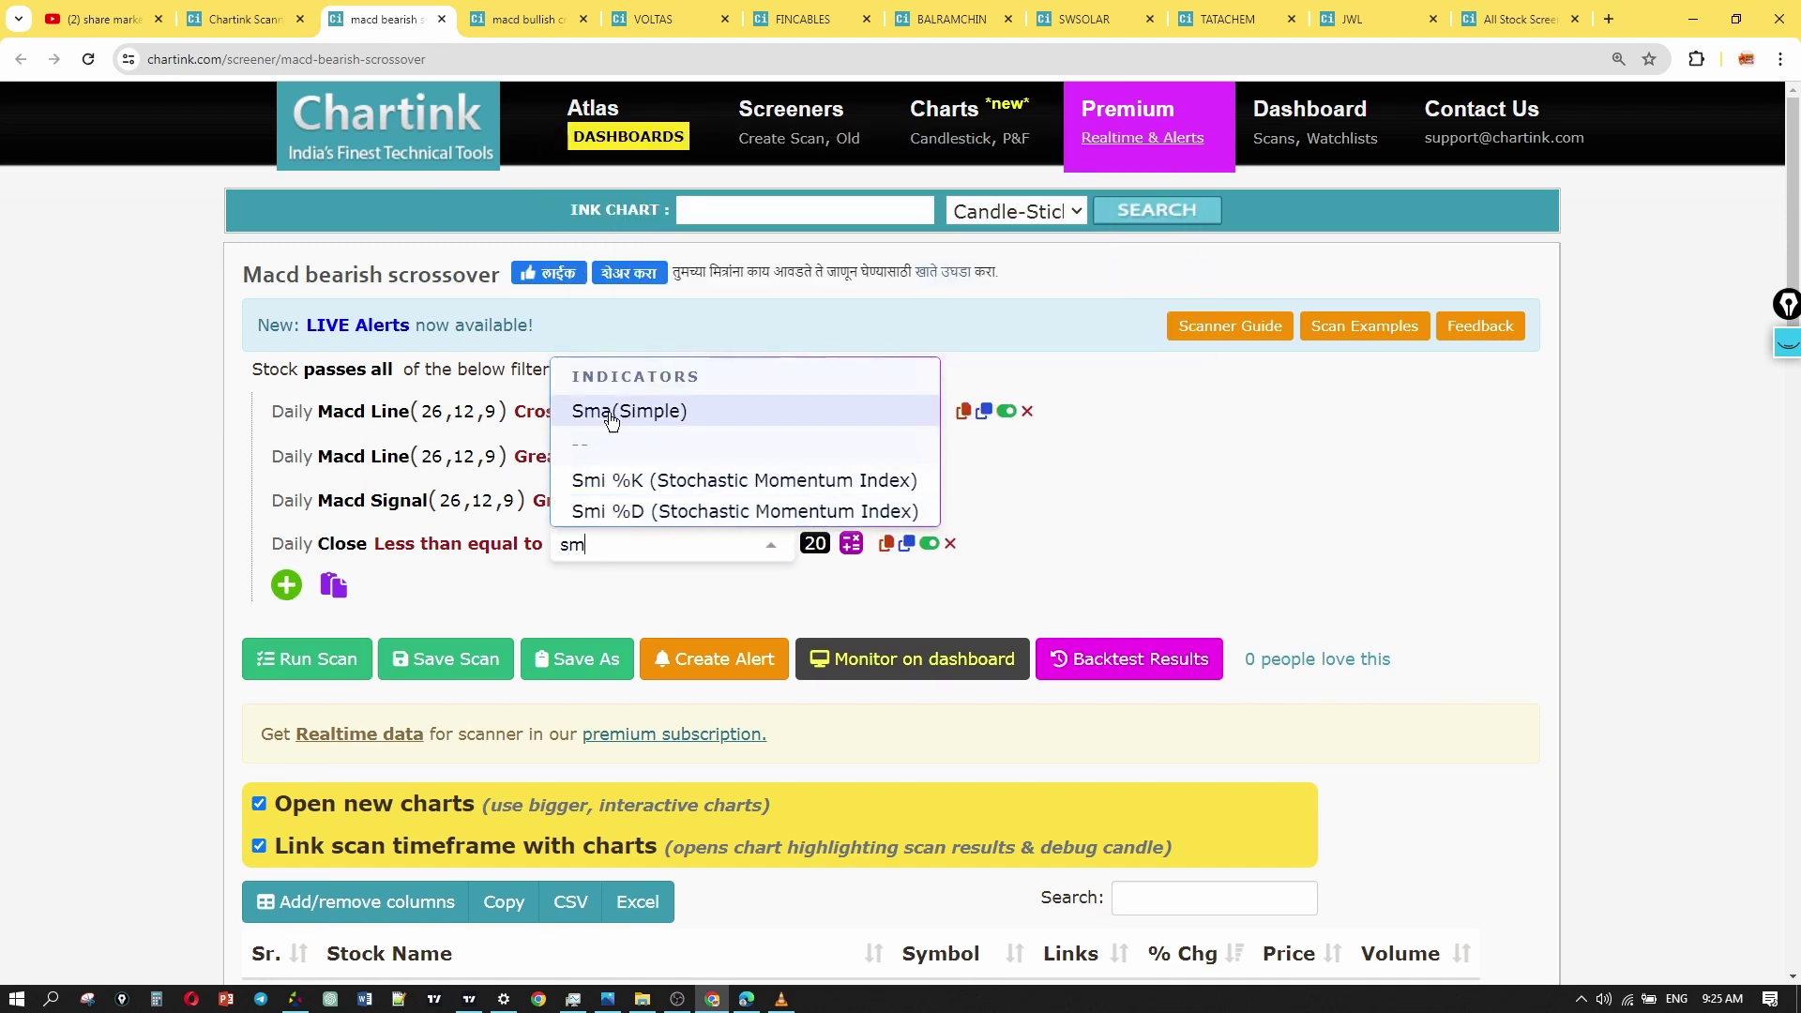
pyautogui.click(611, 417)
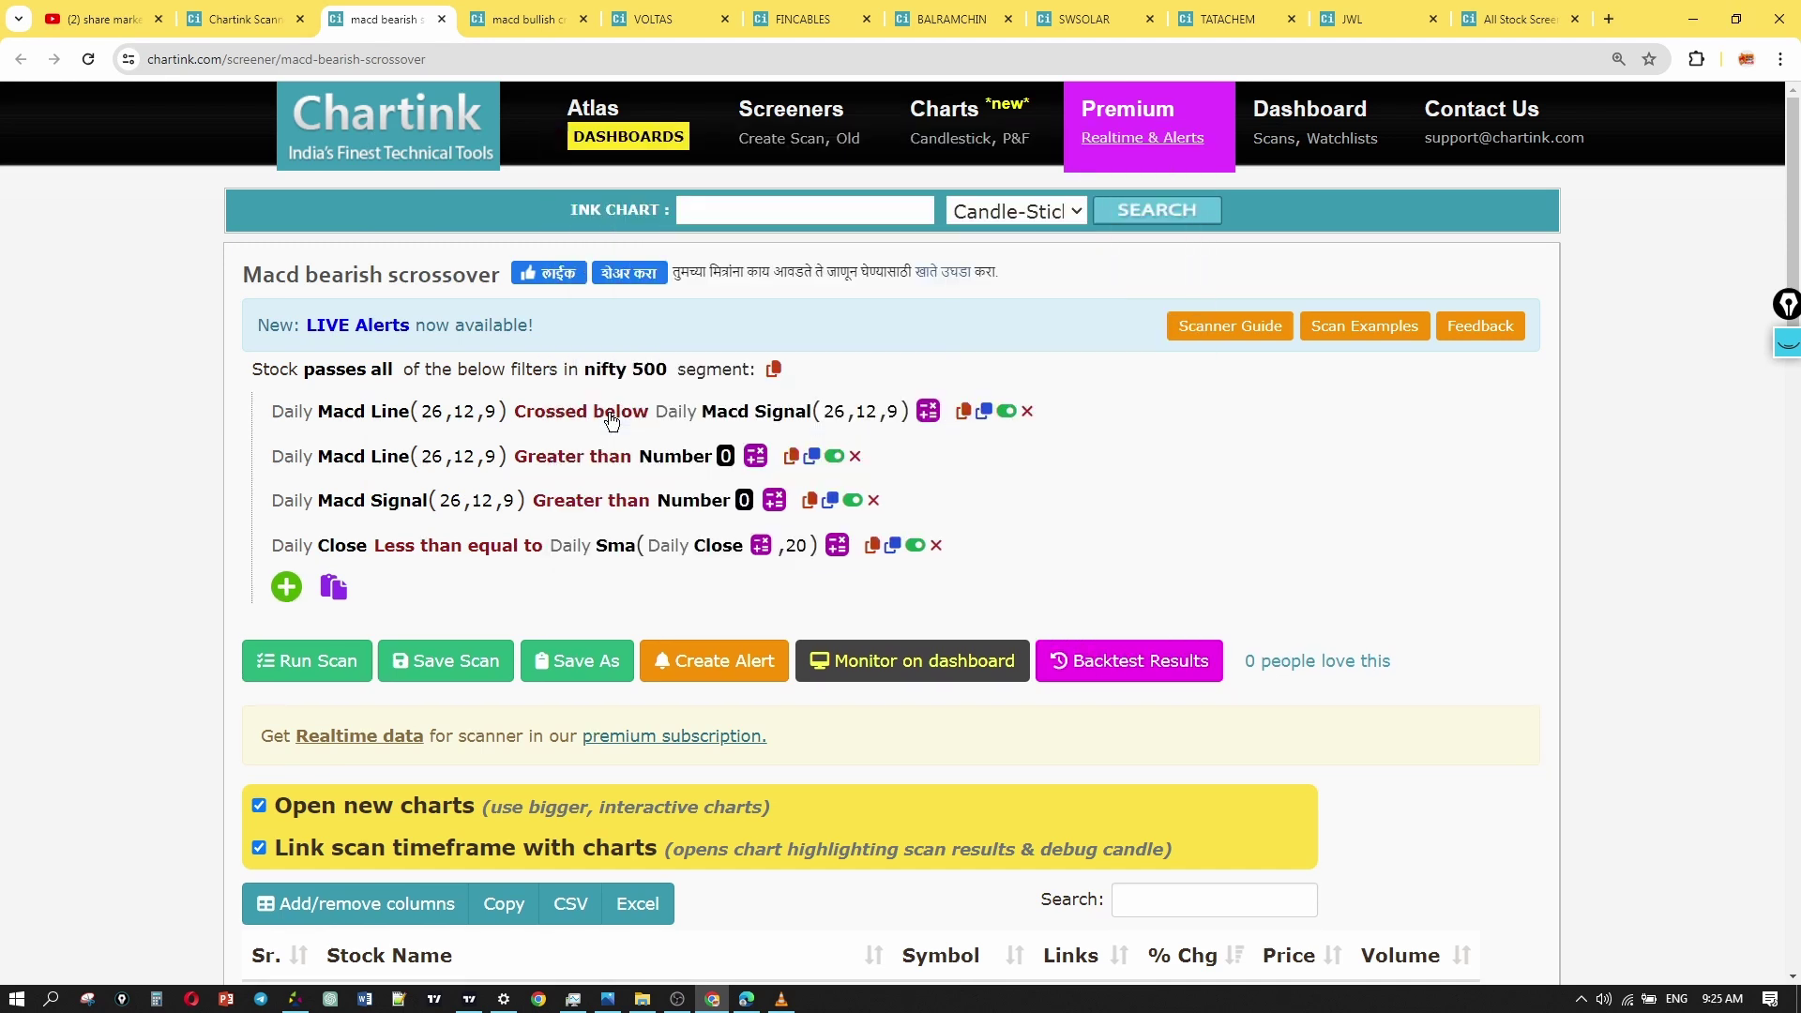
# - Try 50 as the Sma period in the bearish scan's Close filter, and set the period to 200
pyautogui.click(812, 551)
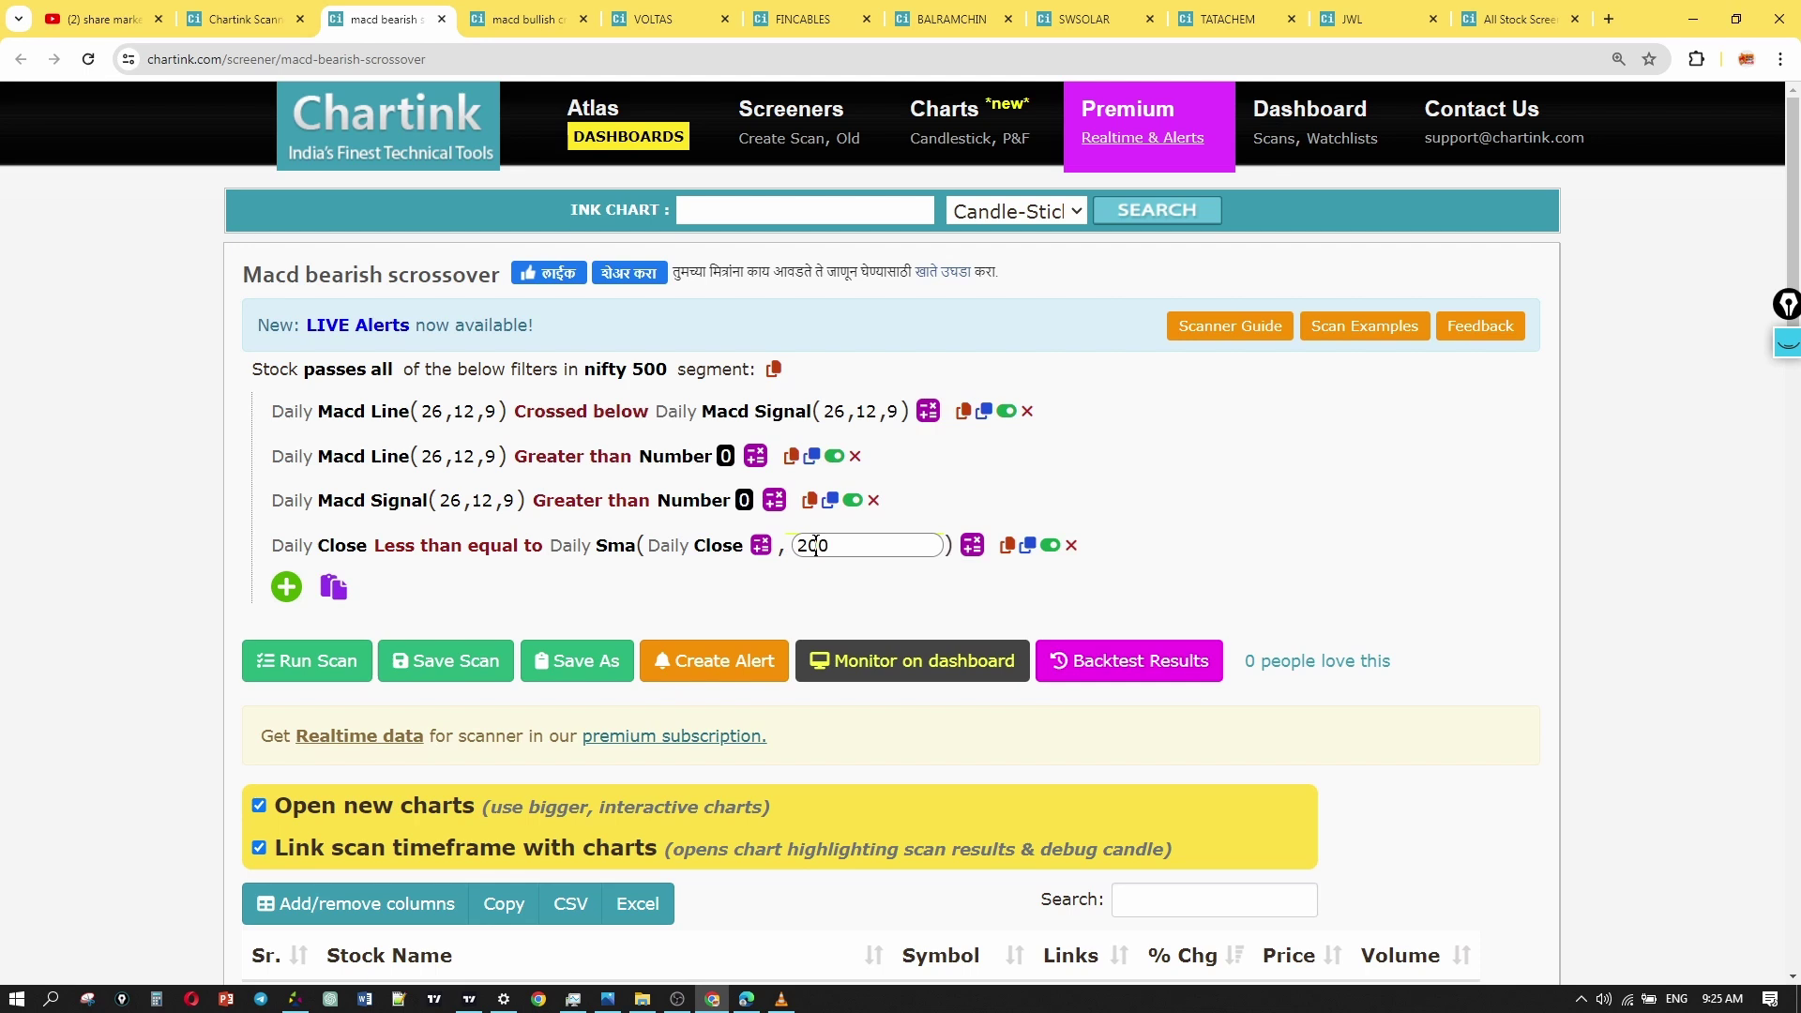
pyautogui.doubleClick(816, 545)
pyautogui.write('50')
pyautogui.click(825, 580)
pyautogui.click(801, 548)
pyautogui.doubleClick(798, 538)
pyautogui.write('200')
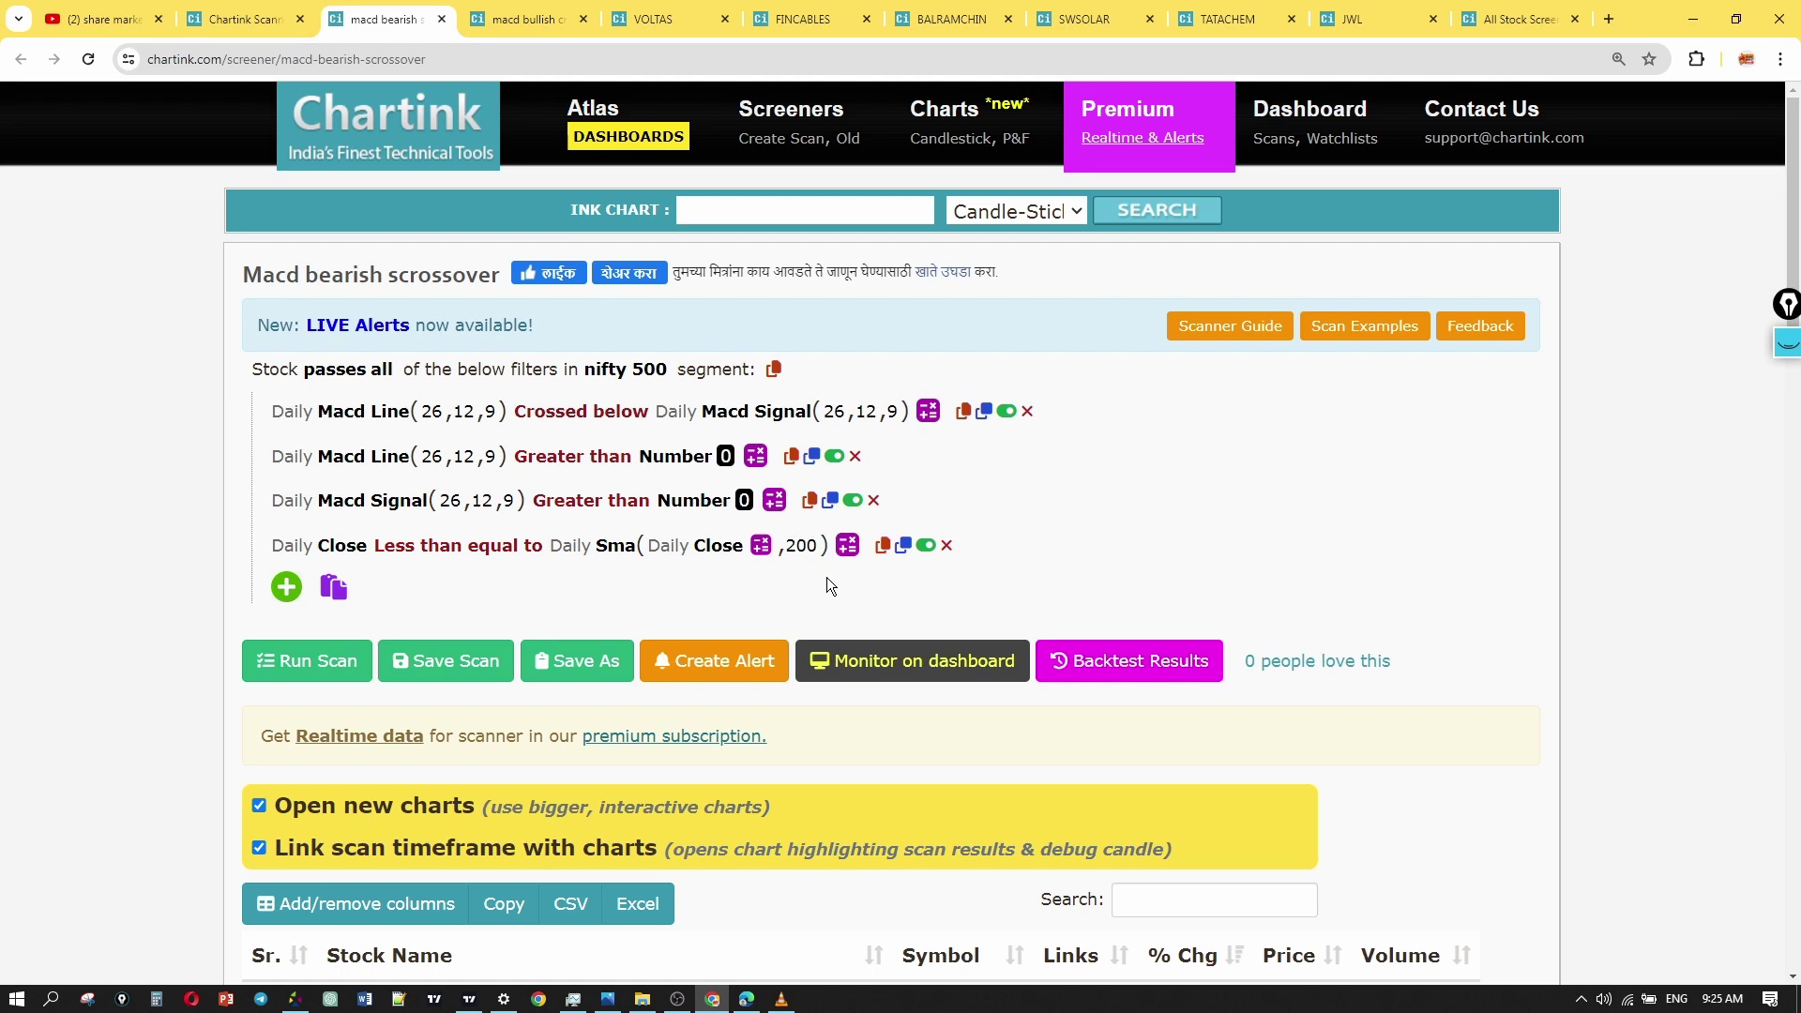
pyautogui.click(785, 560)
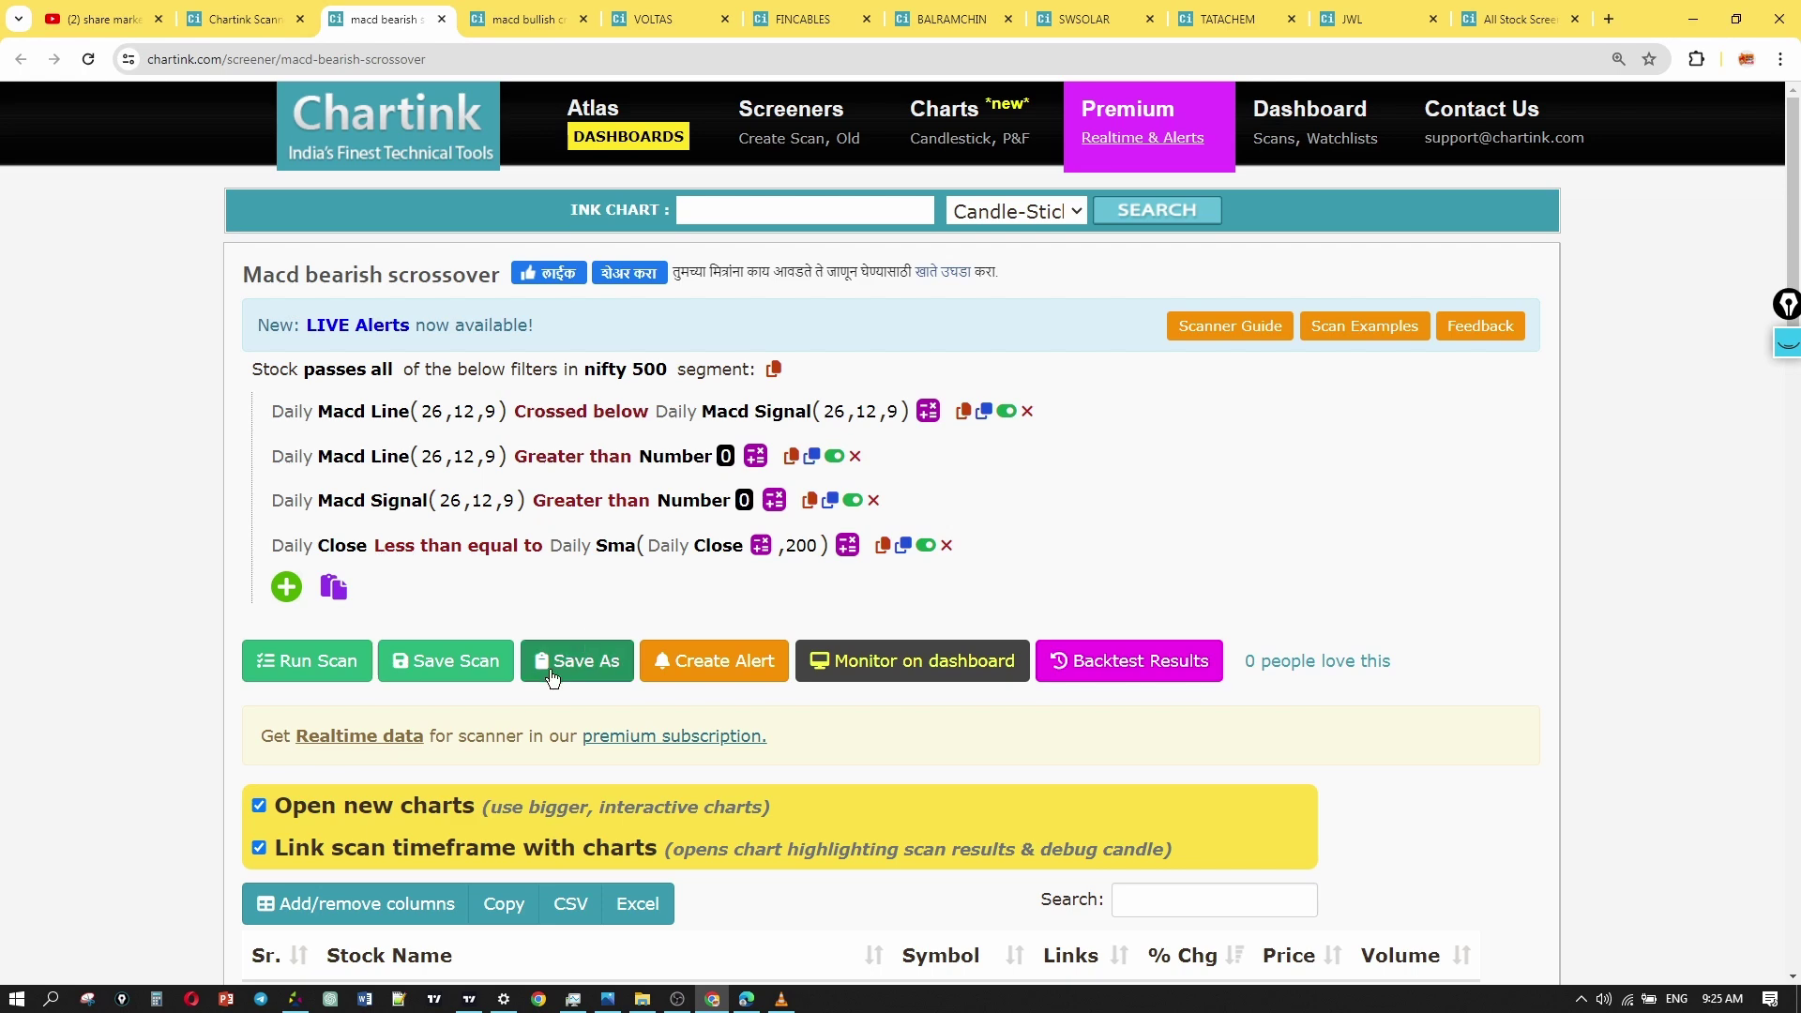
# - Save the updated macd bearish scrossover scan and look over its results and filters
pyautogui.click(458, 668)
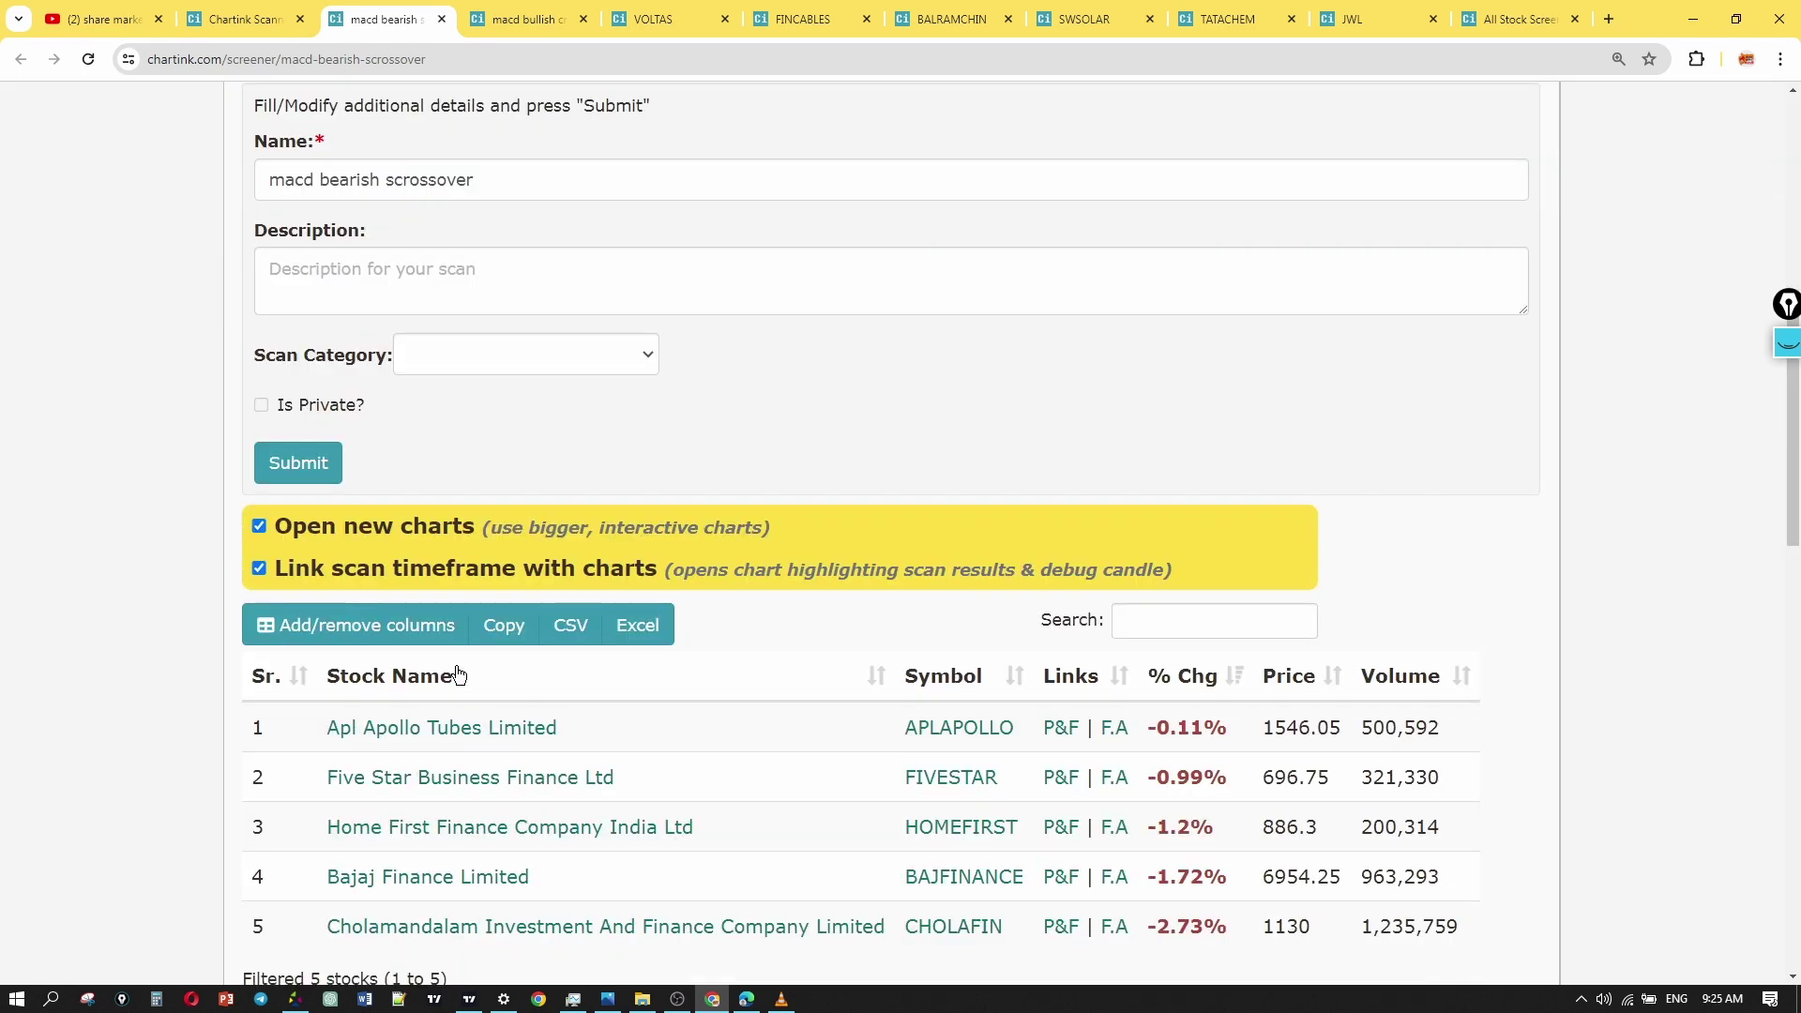
pyautogui.click(297, 469)
pyautogui.scroll(-2, 441, 464)
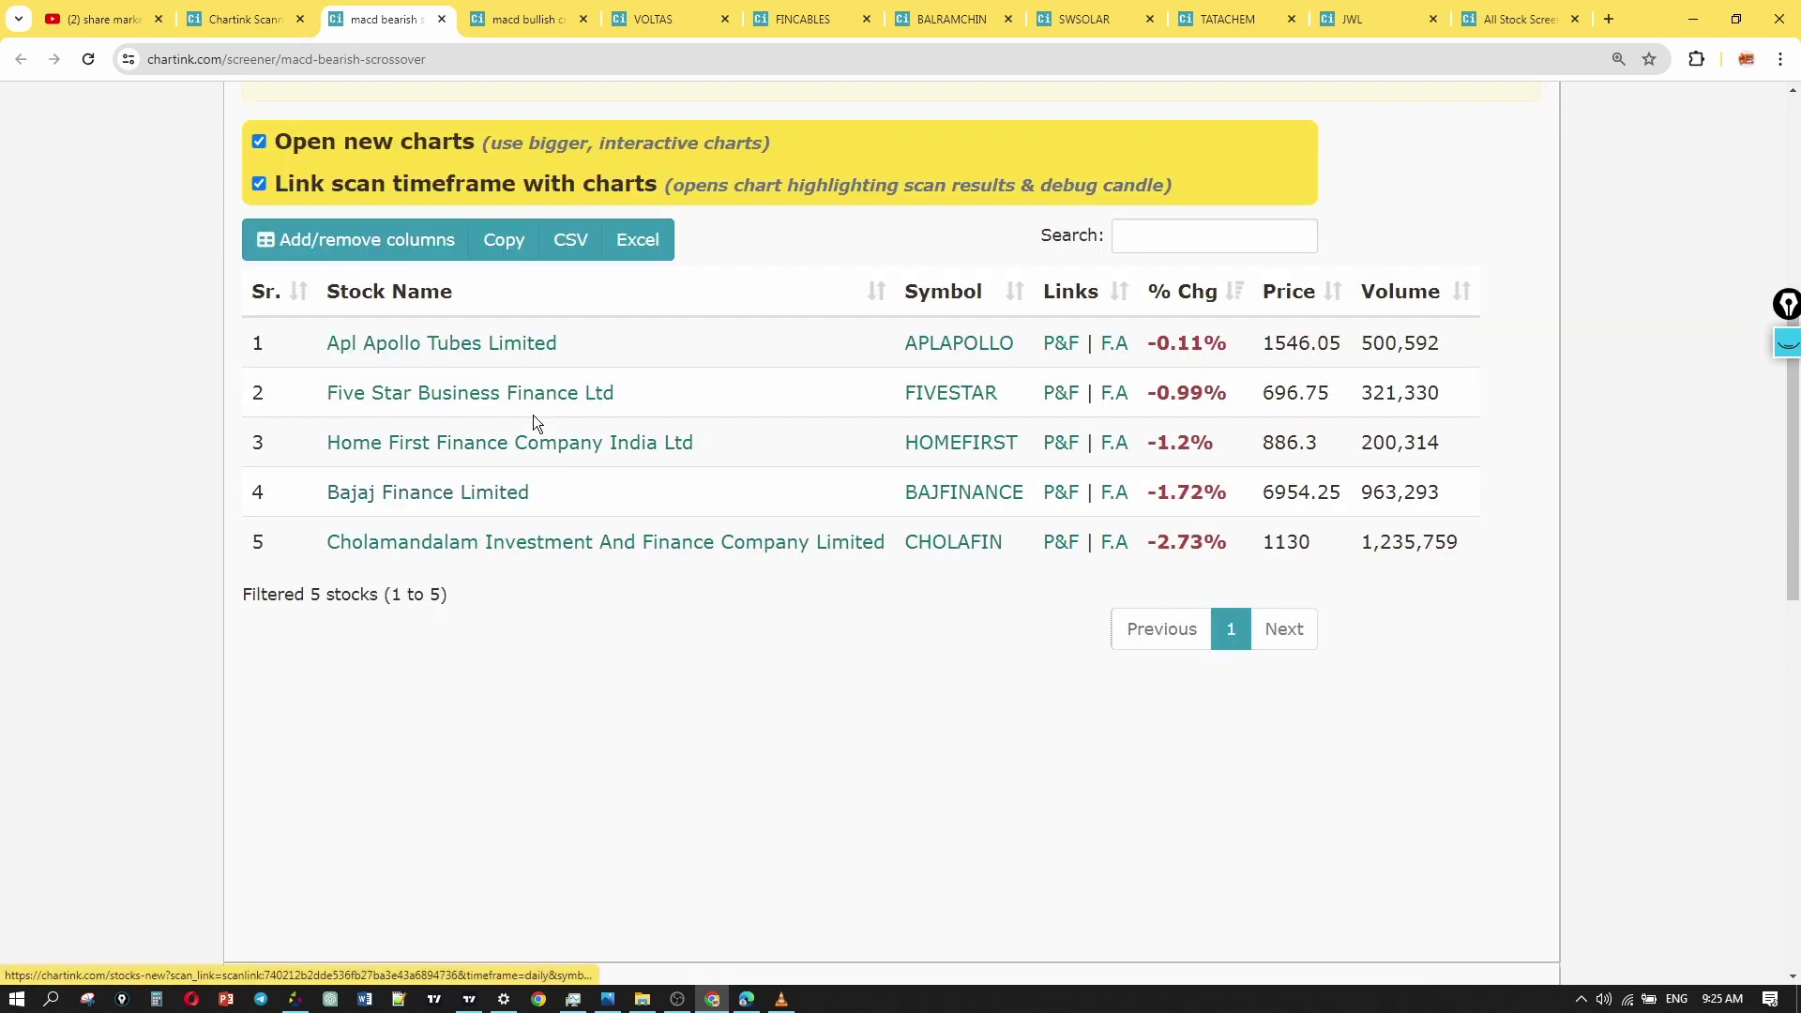
pyautogui.scroll(7, 441, 450)
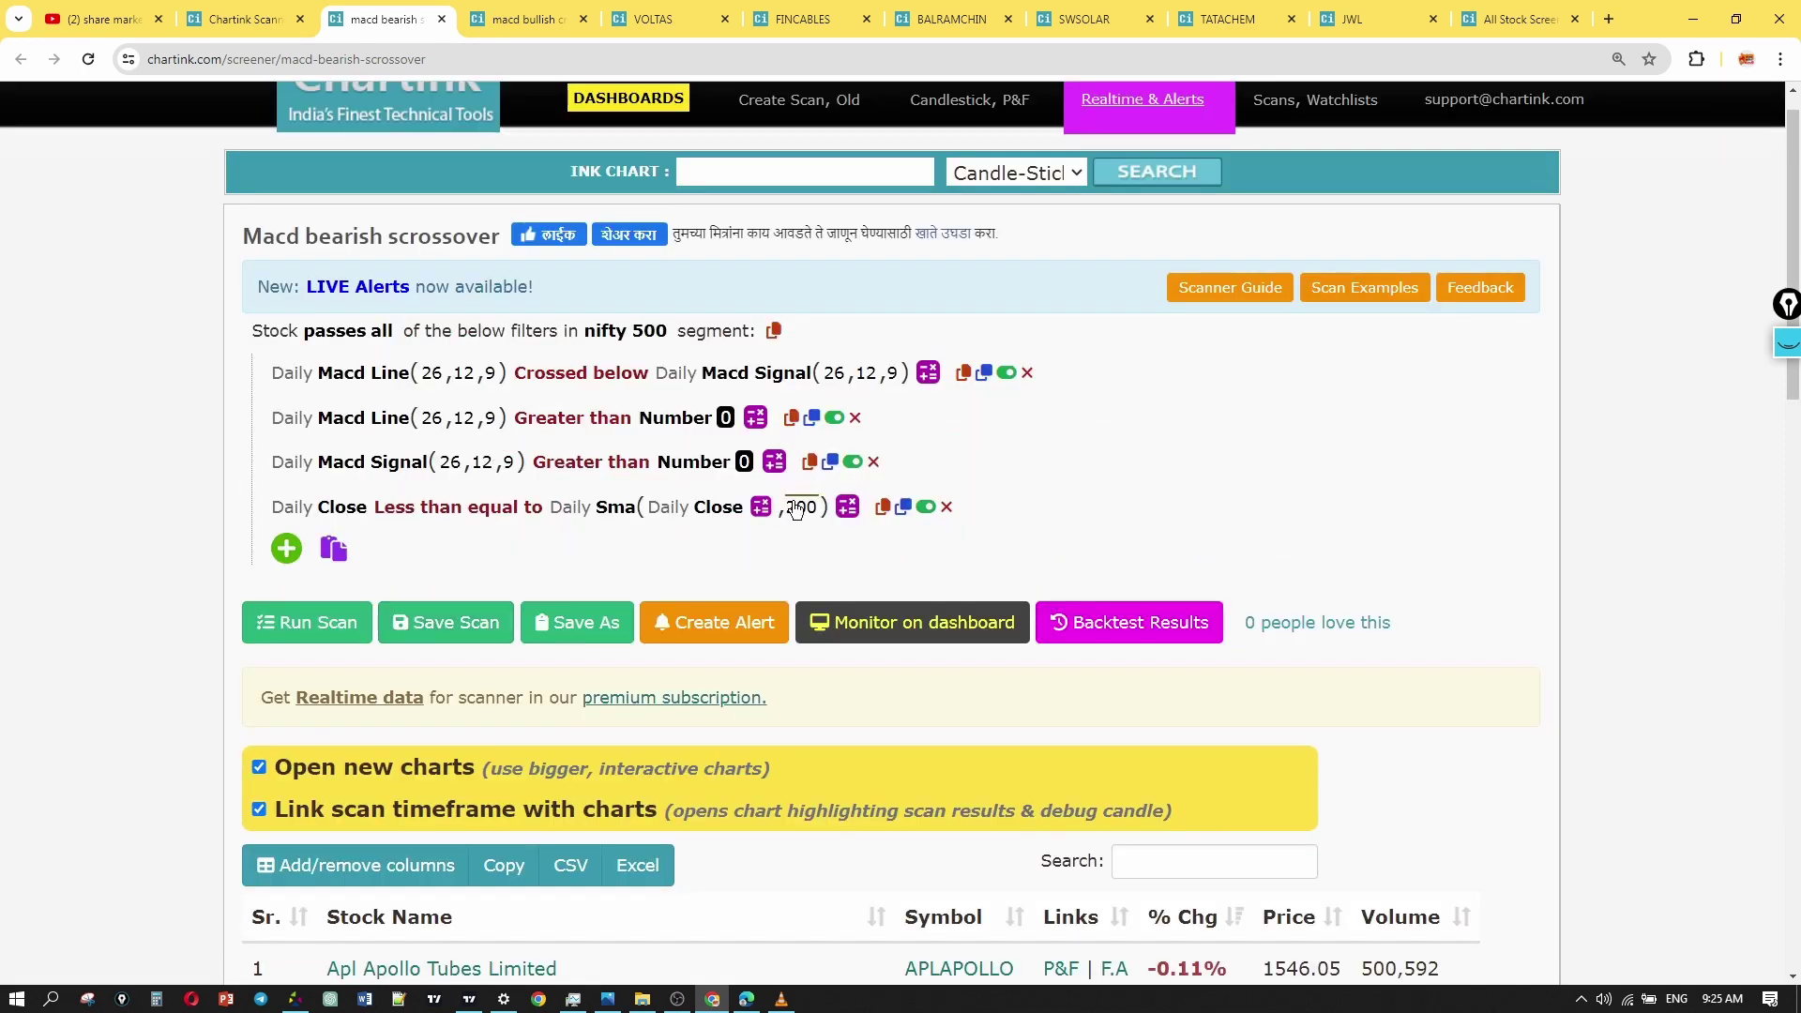
# - Disable the Close versus Sma 200 filter, run the bearish scan without it and review the results
pyautogui.click(925, 507)
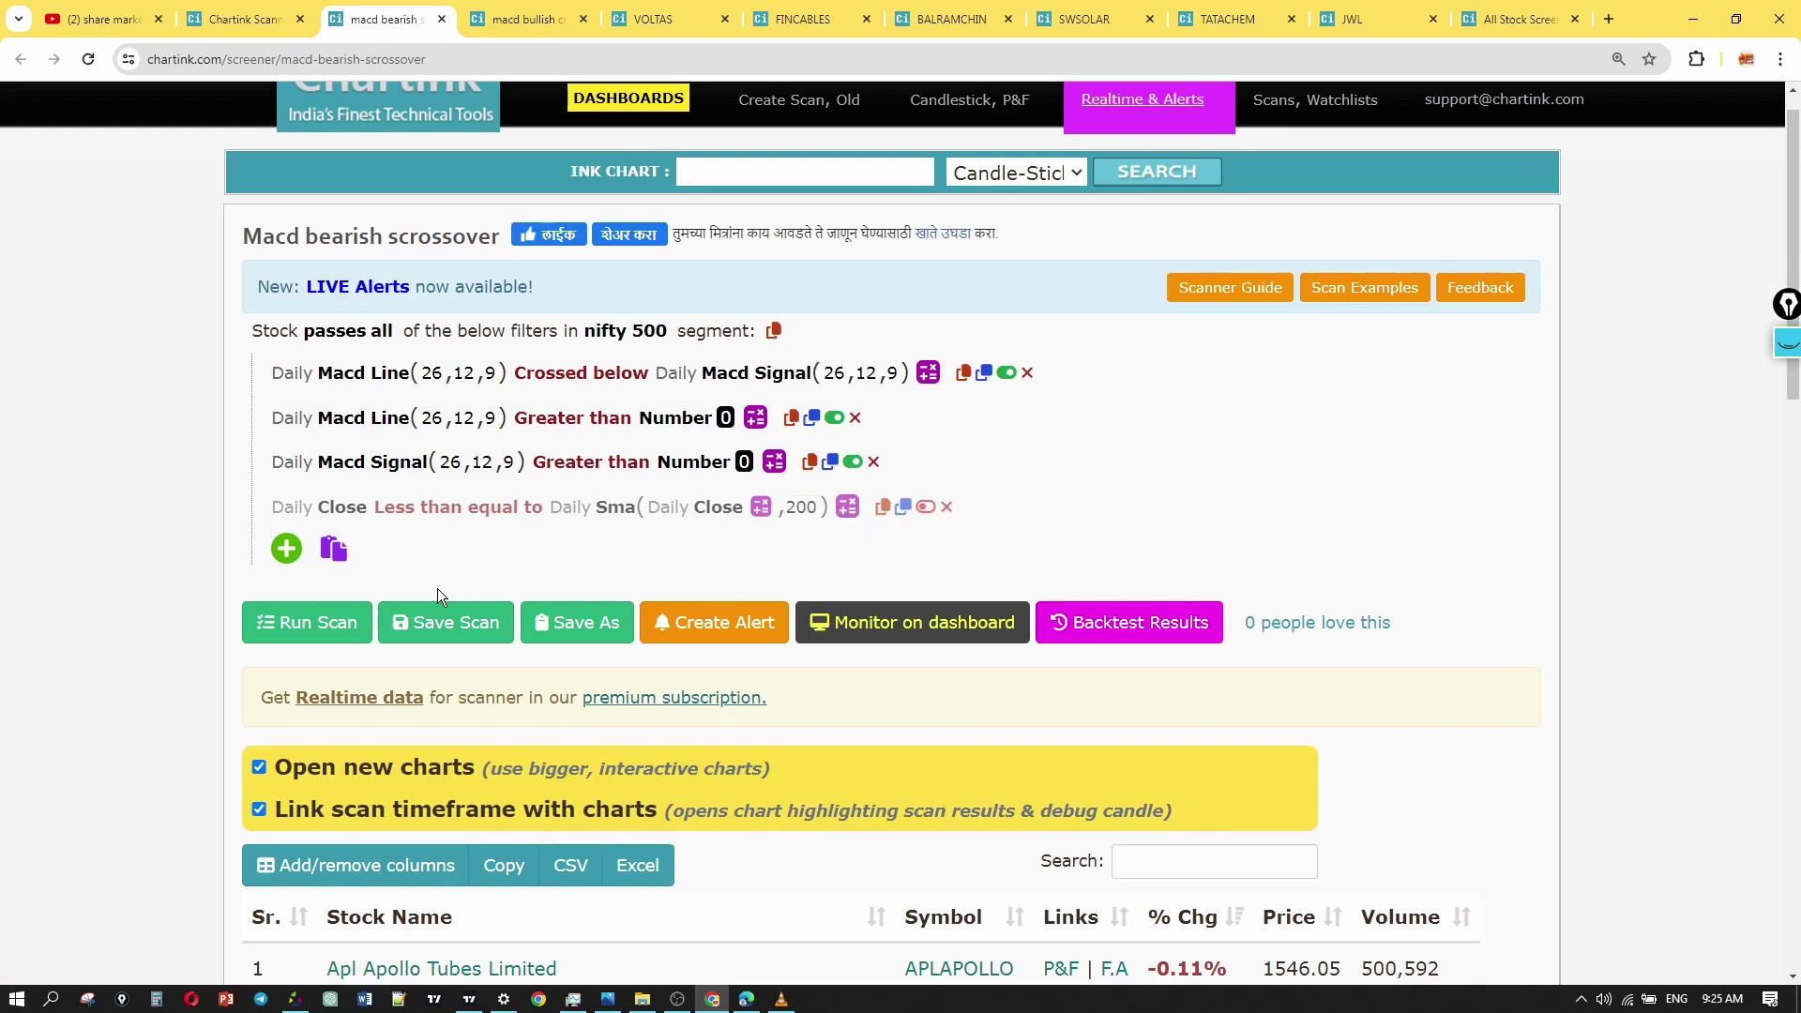
pyautogui.click(331, 622)
pyautogui.scroll(-10, 381, 575)
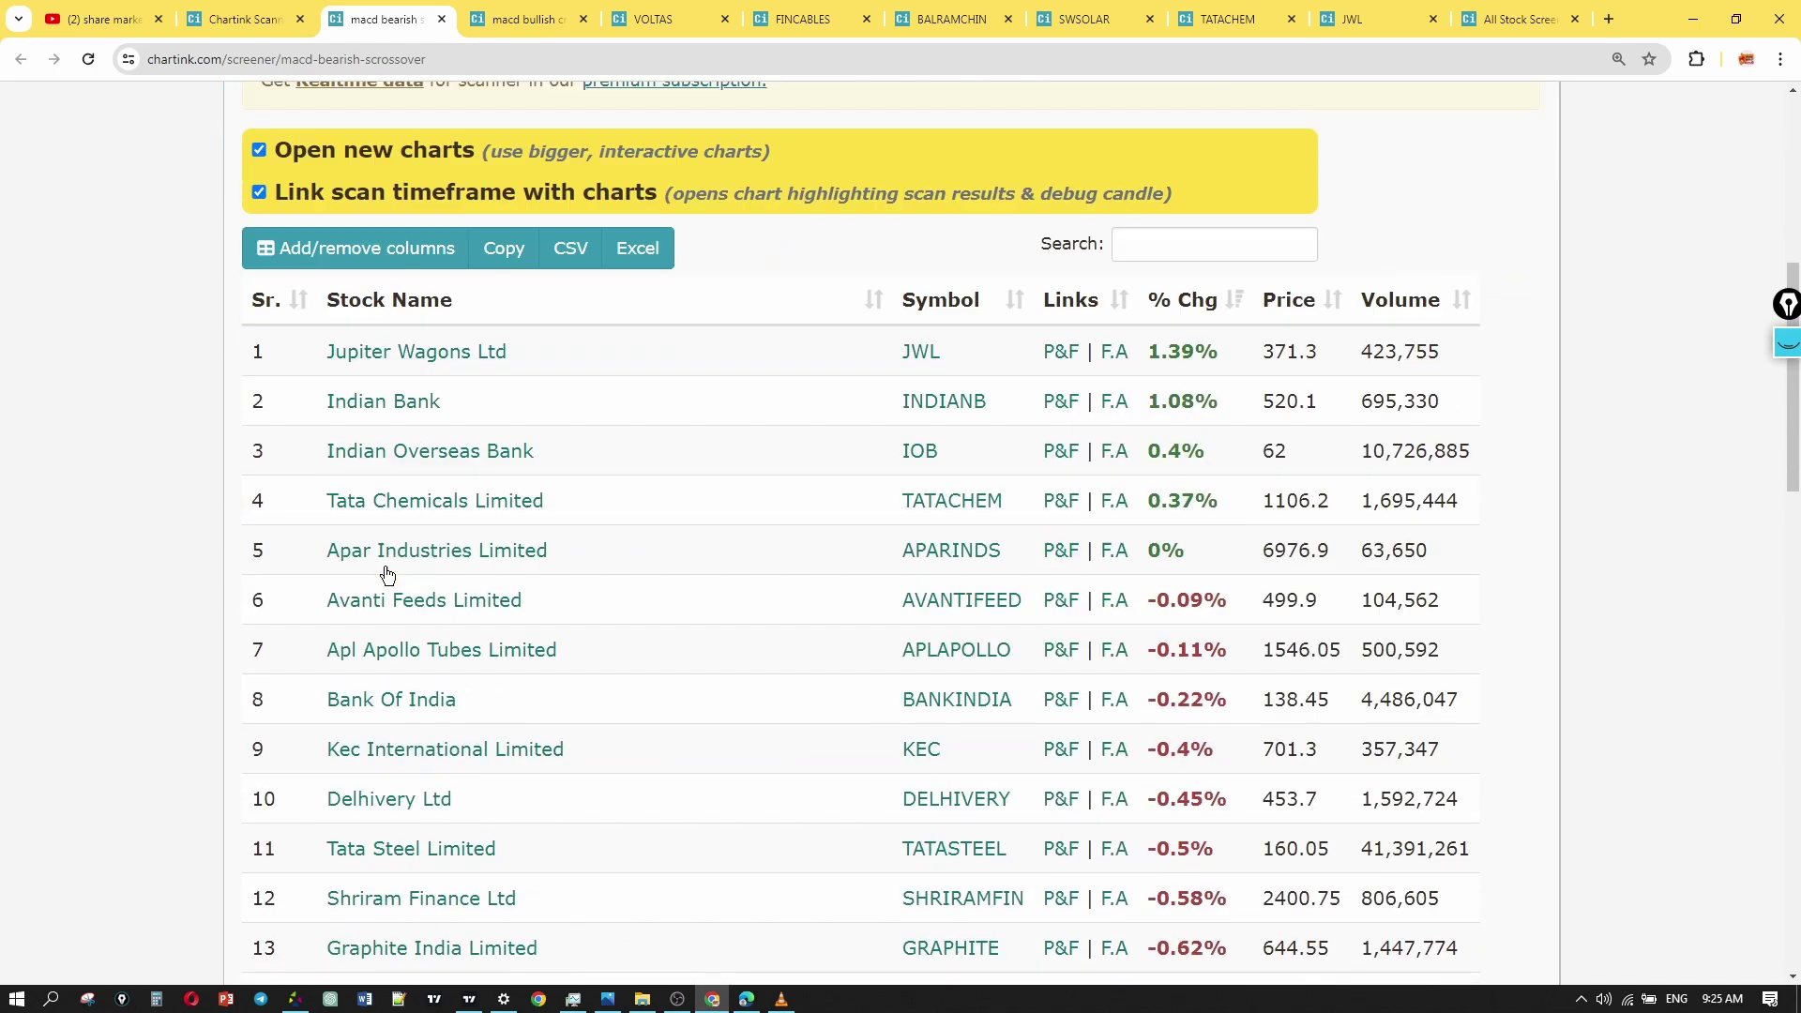
pyautogui.scroll(-4, 387, 568)
pyautogui.scroll(10, 379, 563)
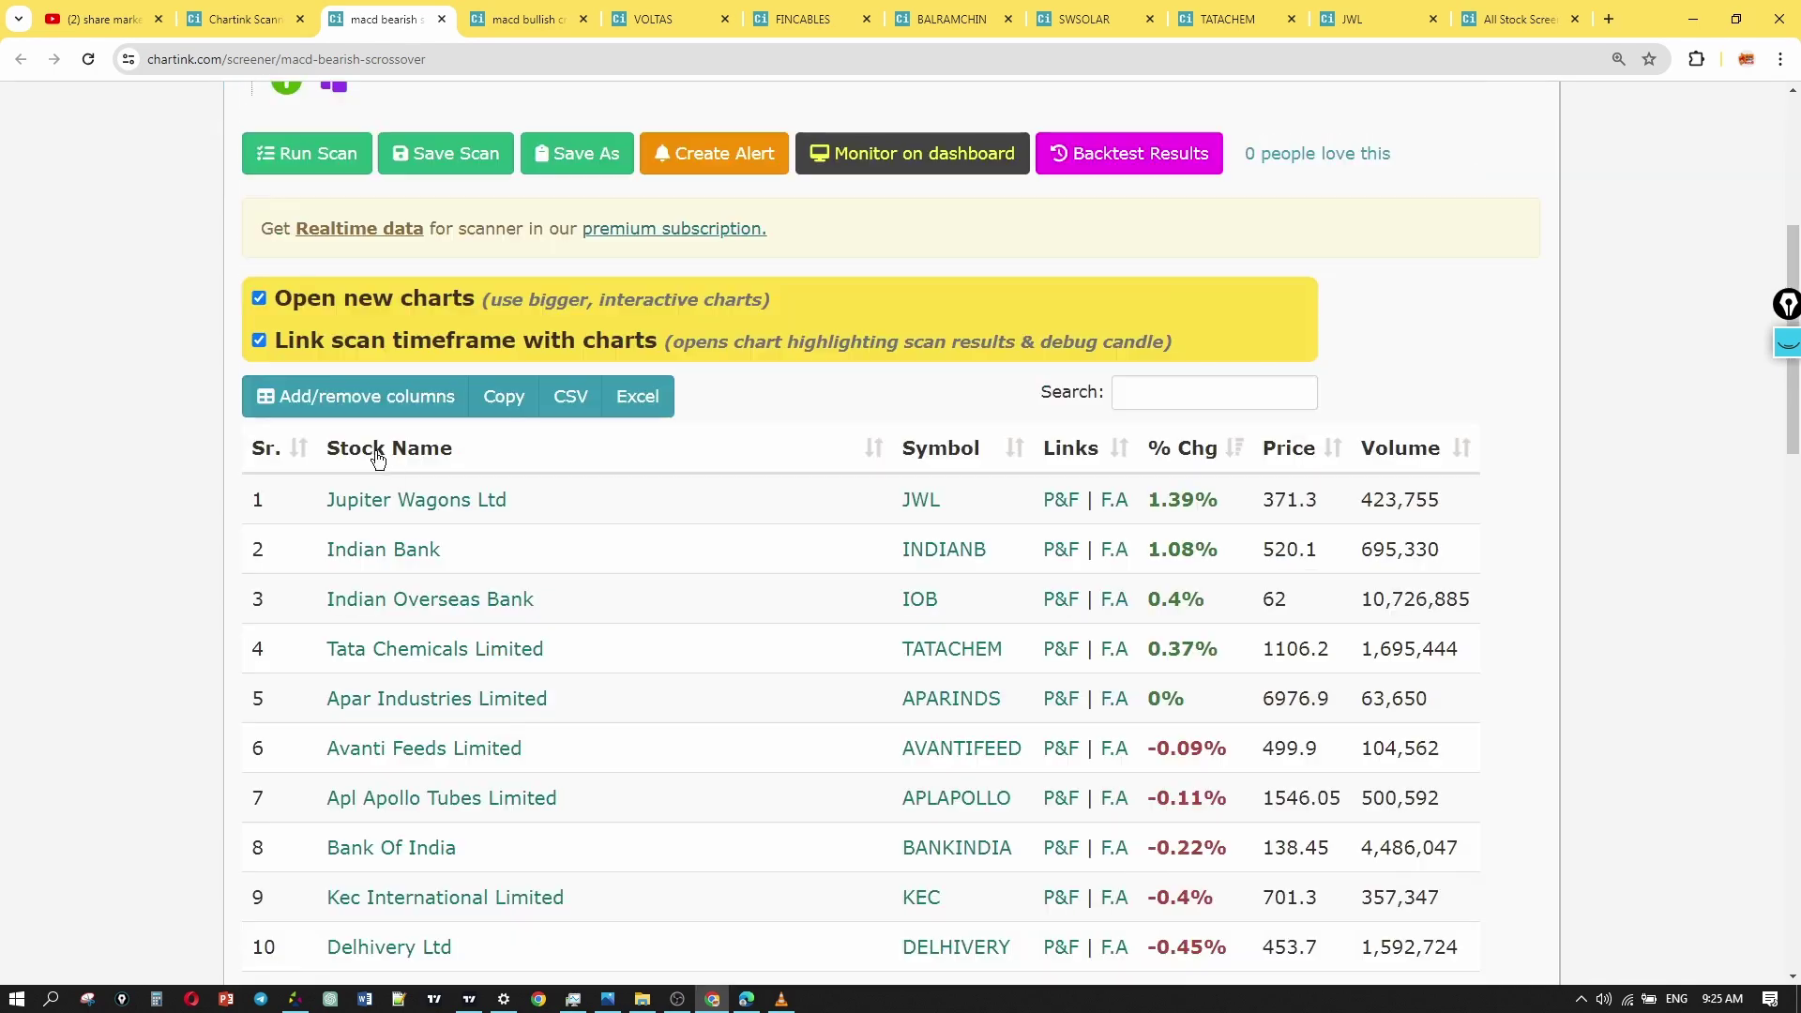
pyautogui.scroll(-9, 403, 497)
pyautogui.scroll(10, 401, 490)
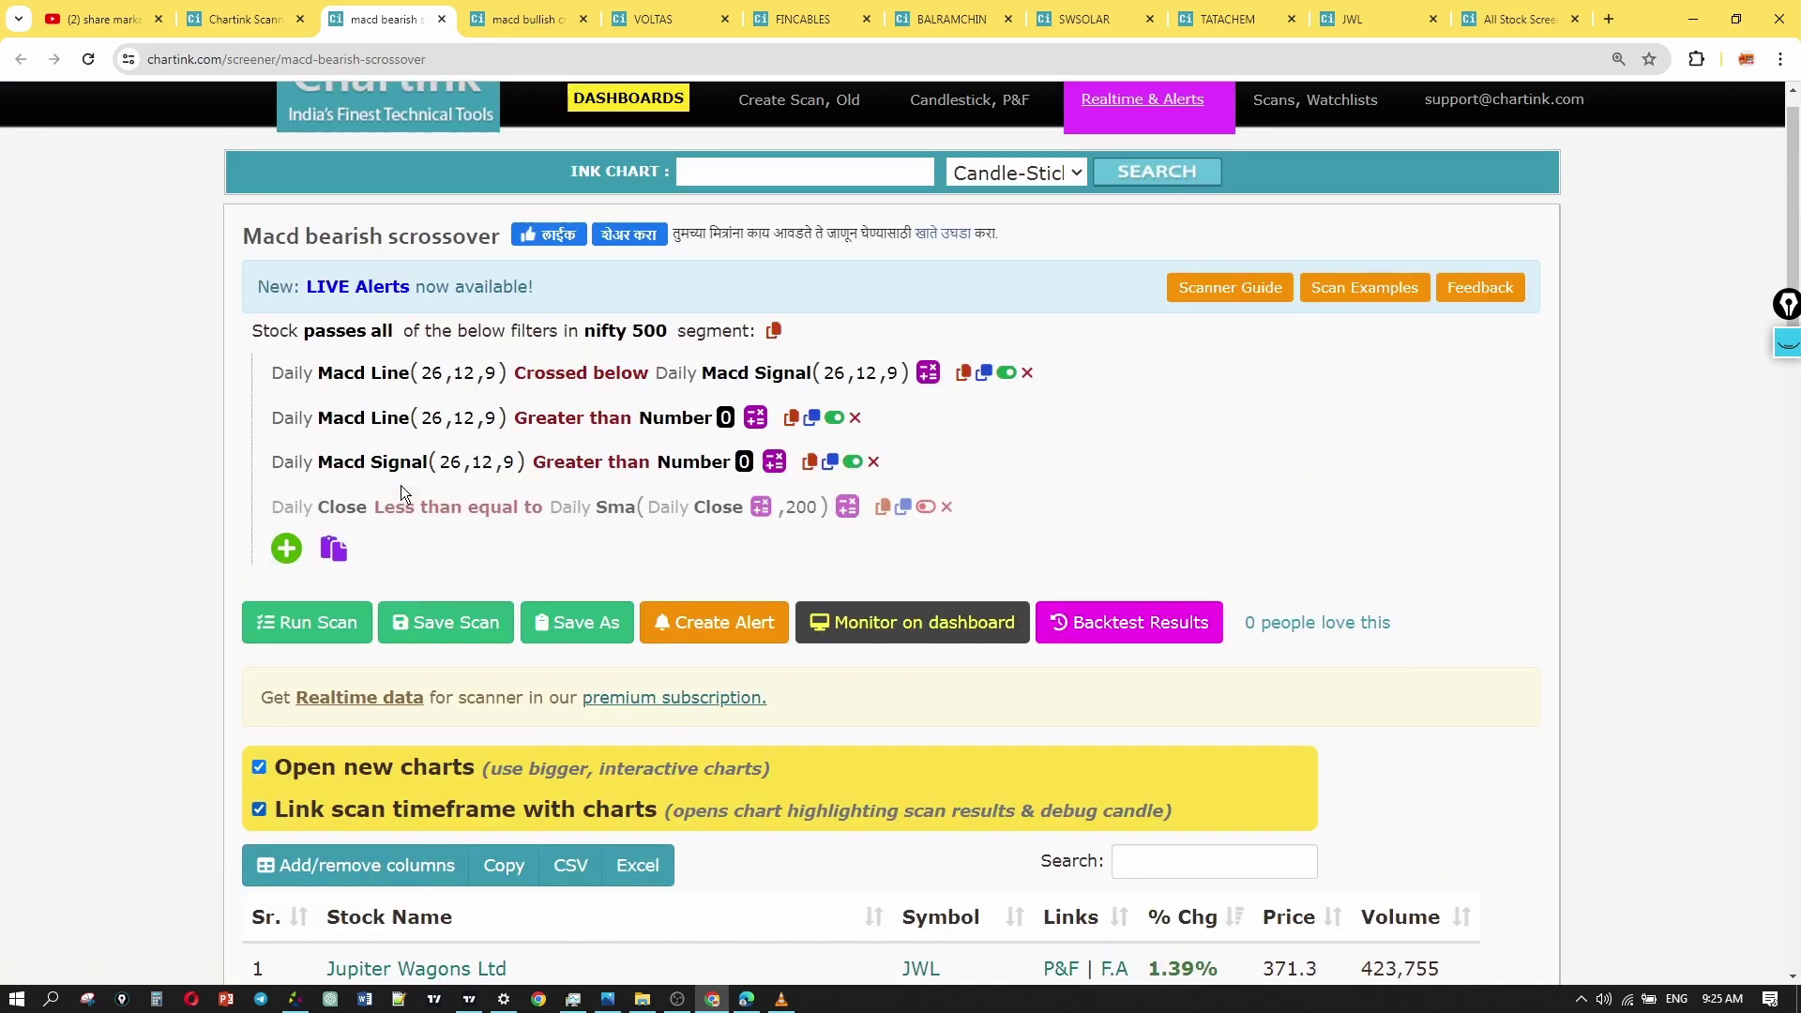
# - Re-enable the Close versus Sma 200 filter, run the bearish scan again and review the filtered stocks
pyautogui.click(928, 508)
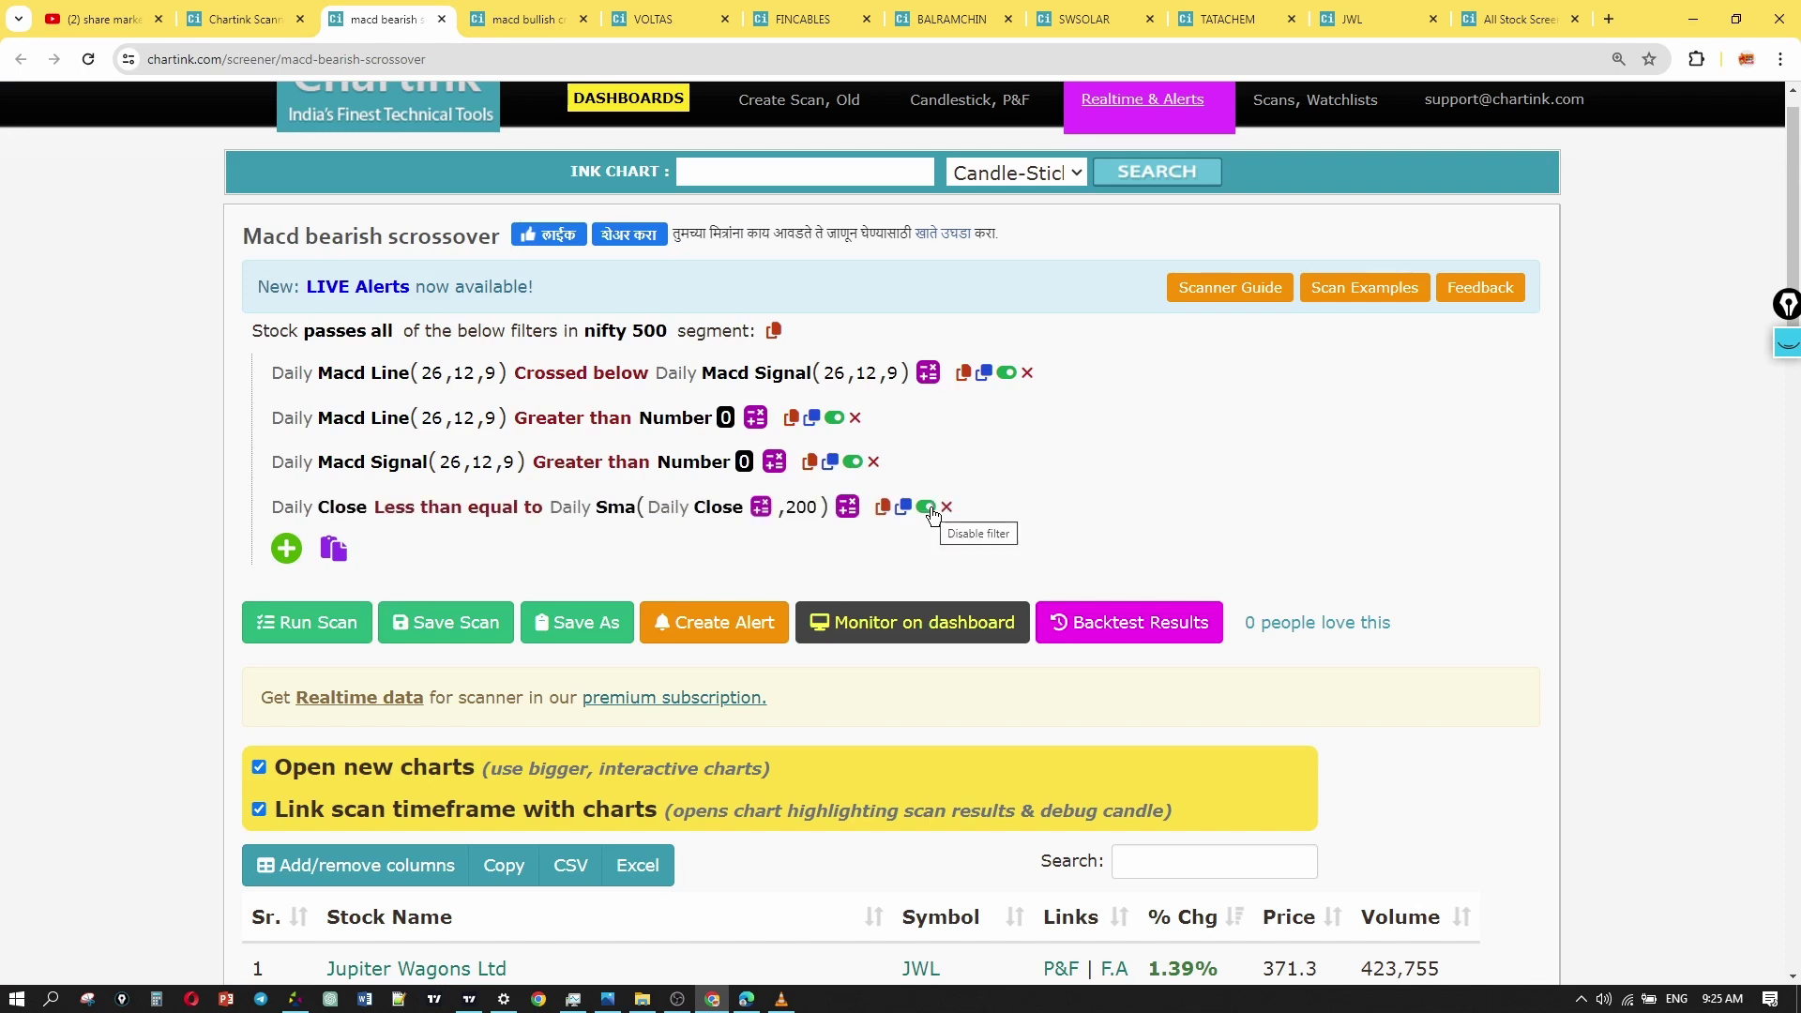
pyautogui.scroll(-3, 394, 488)
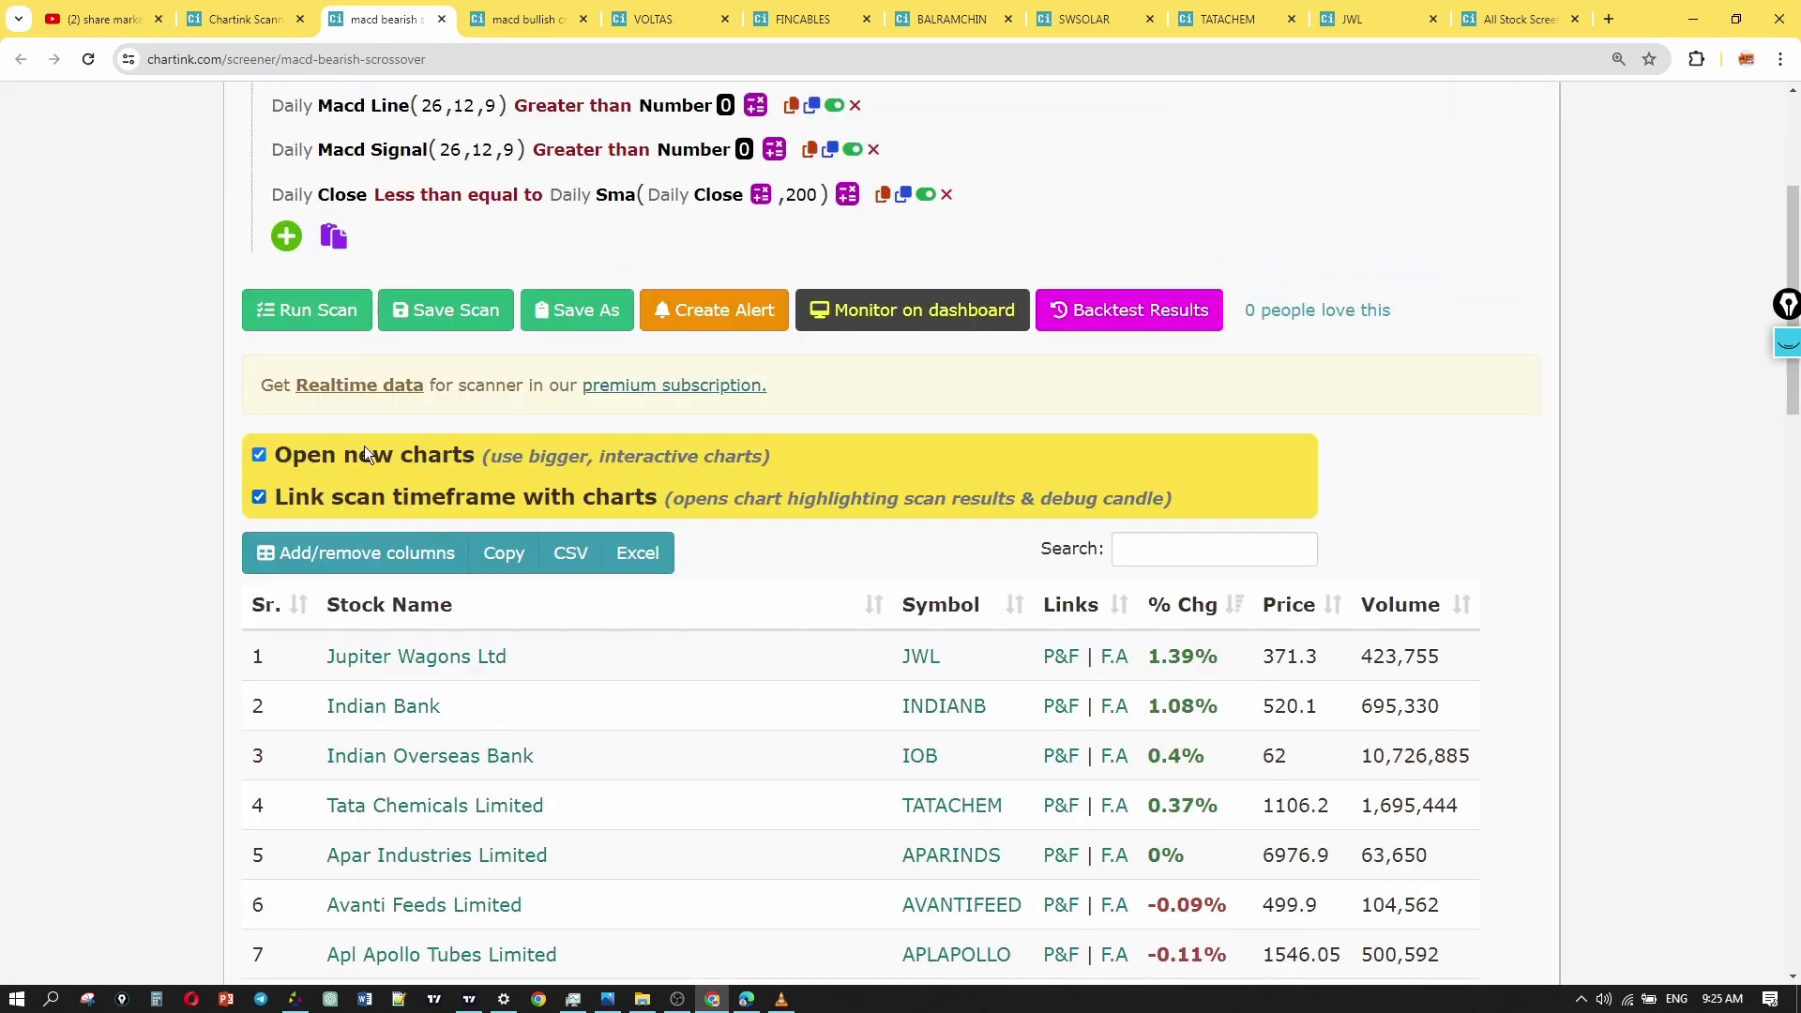
pyautogui.click(298, 310)
pyautogui.scroll(-2, 319, 357)
pyautogui.scroll(-1, 324, 384)
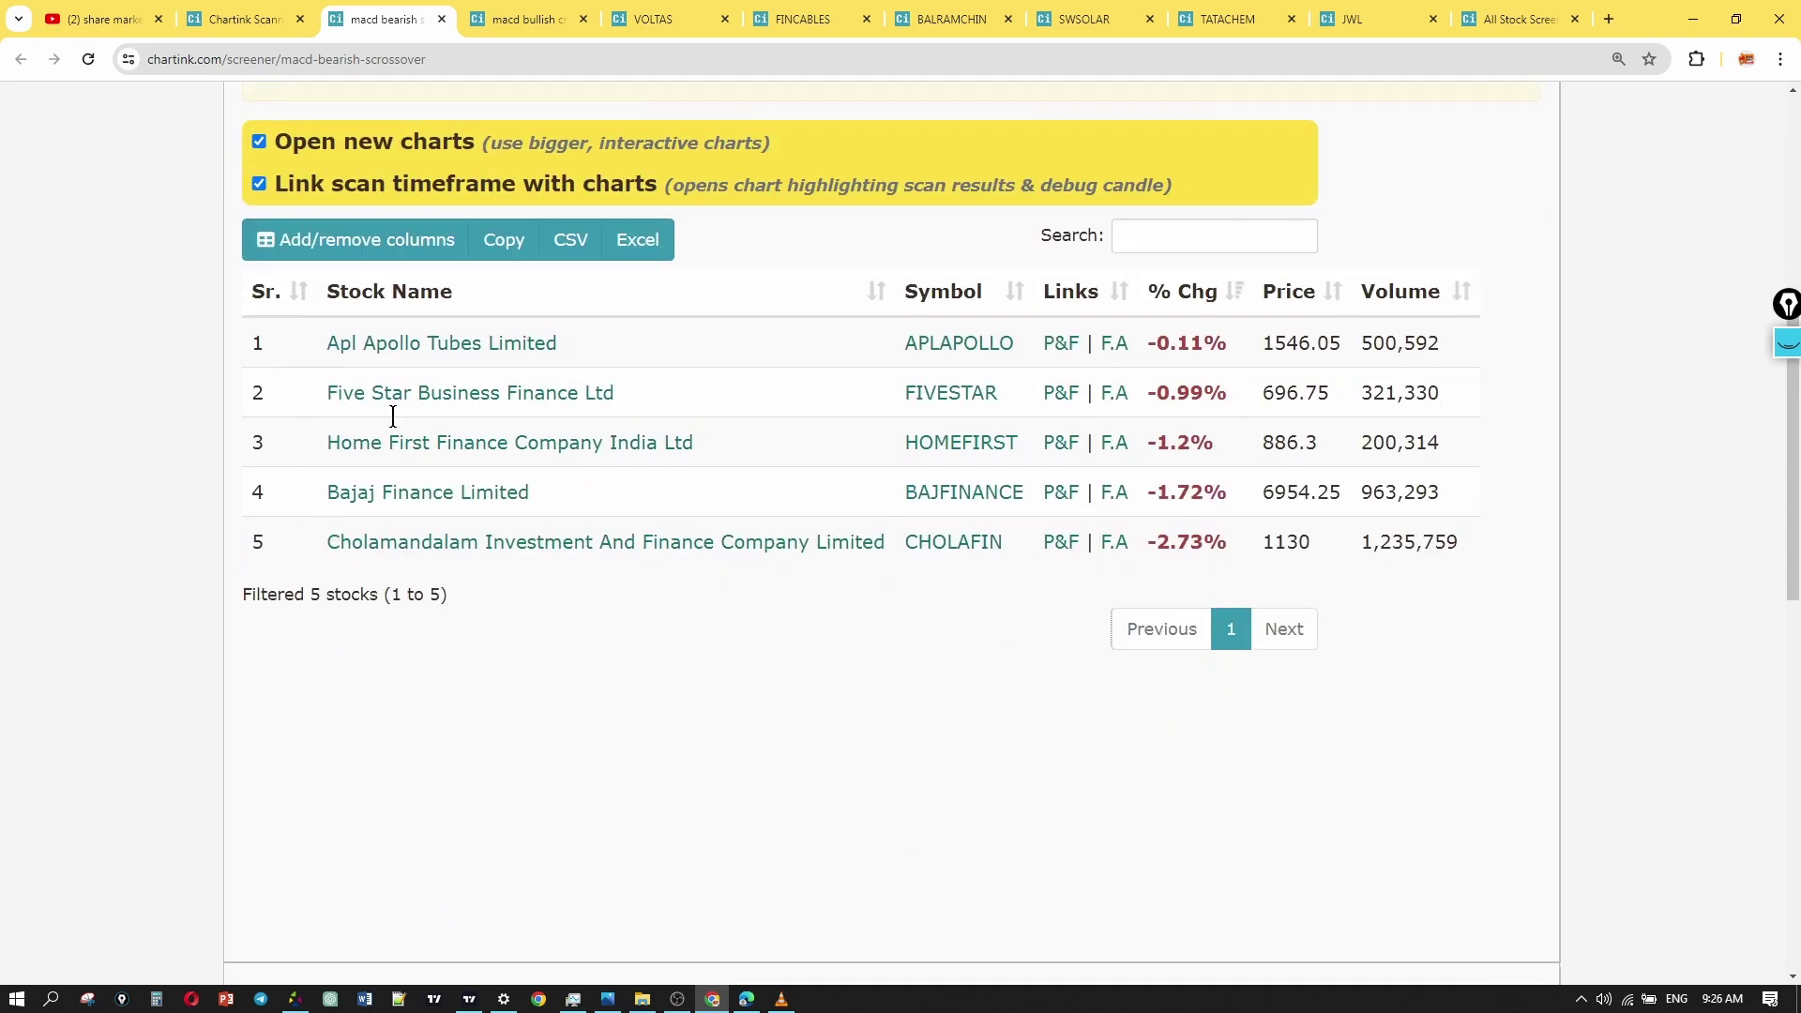
# - Examine the daily charts of APLAPOLLO, FIVESTAR, BAJFINANCE and HOMEFIRST, comparing the latest candle's close with the 200 SMA and the MACD crossover
pyautogui.click(408, 347)
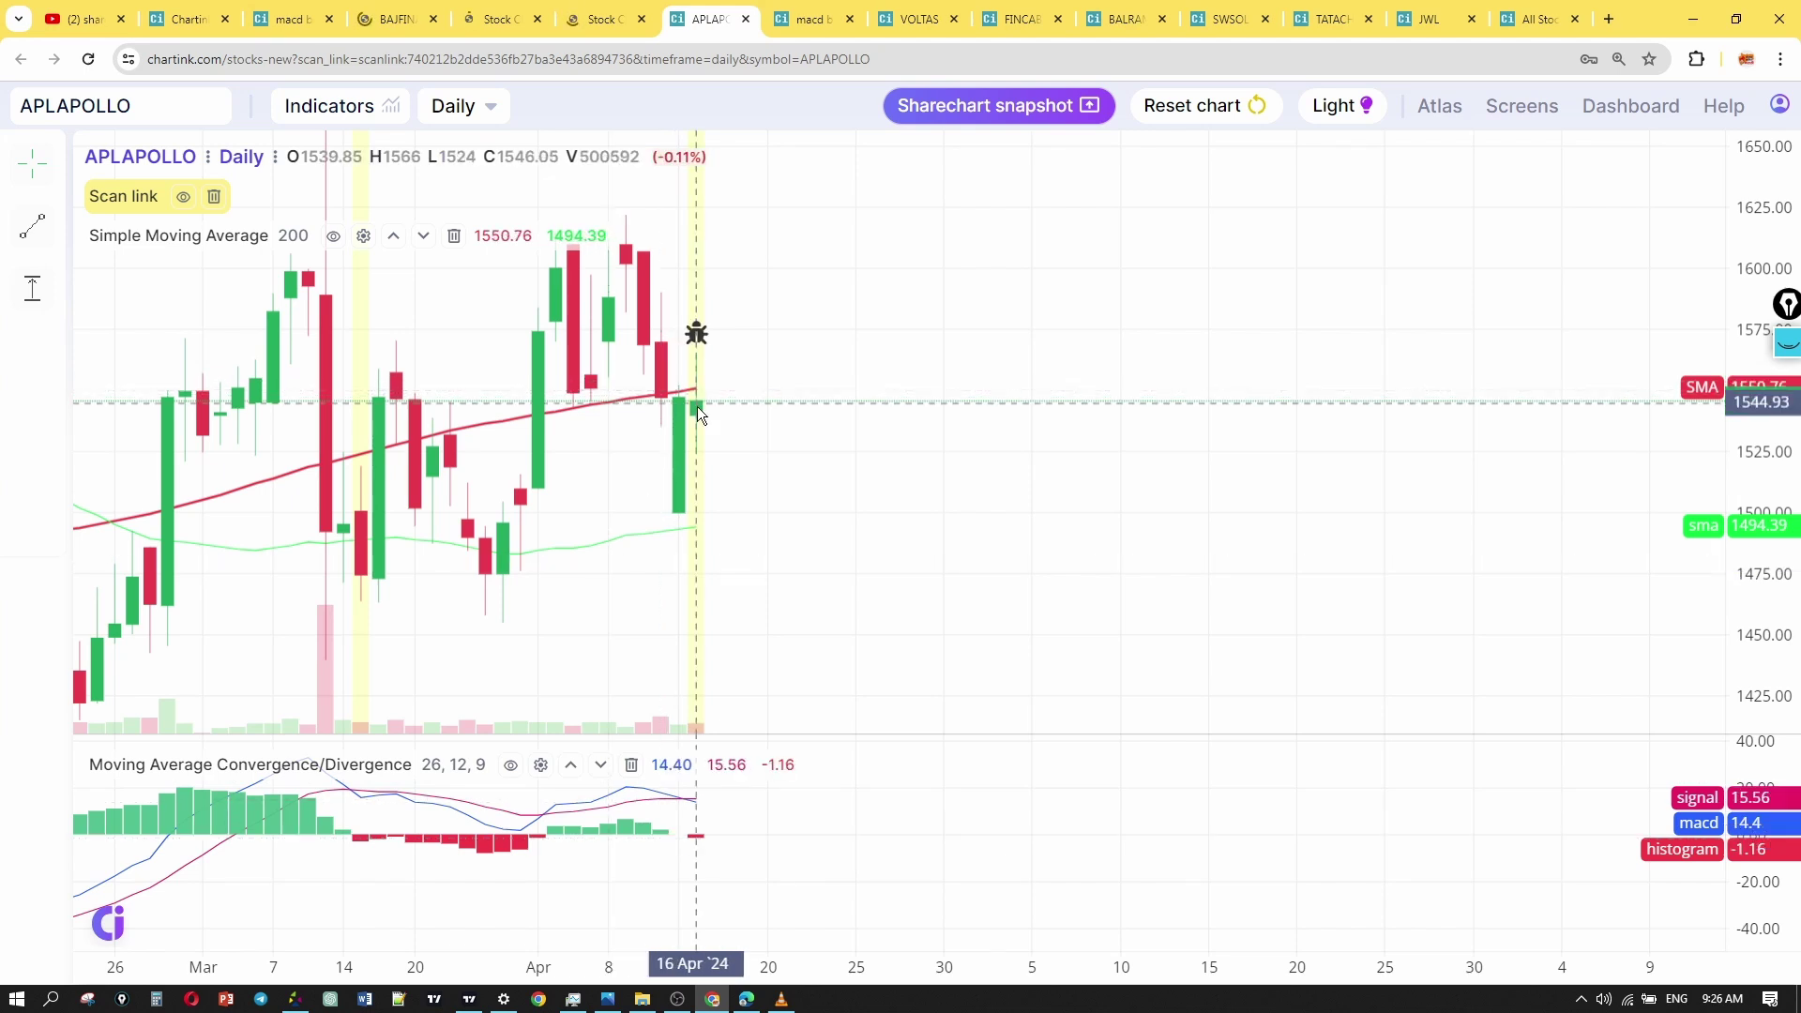
pyautogui.hotkey('ctrl', 'pageup')
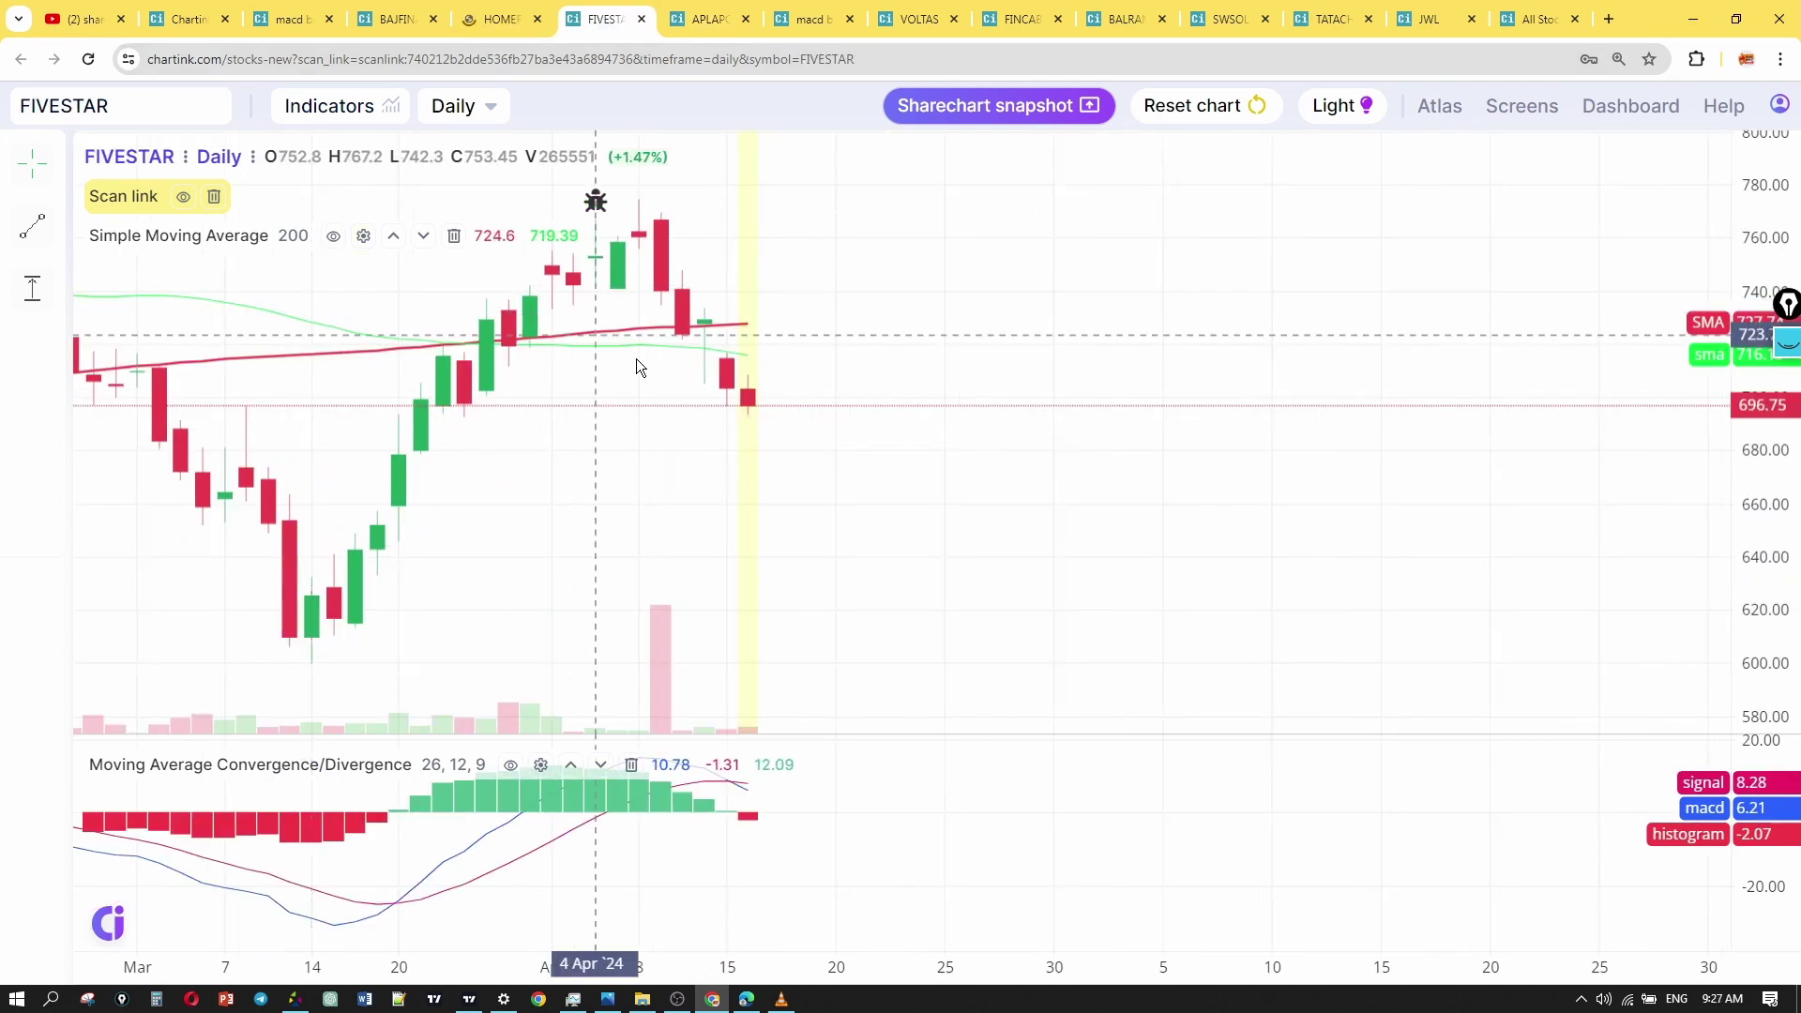
pyautogui.moveTo(746, 805); pyautogui.dragTo(773, 809)
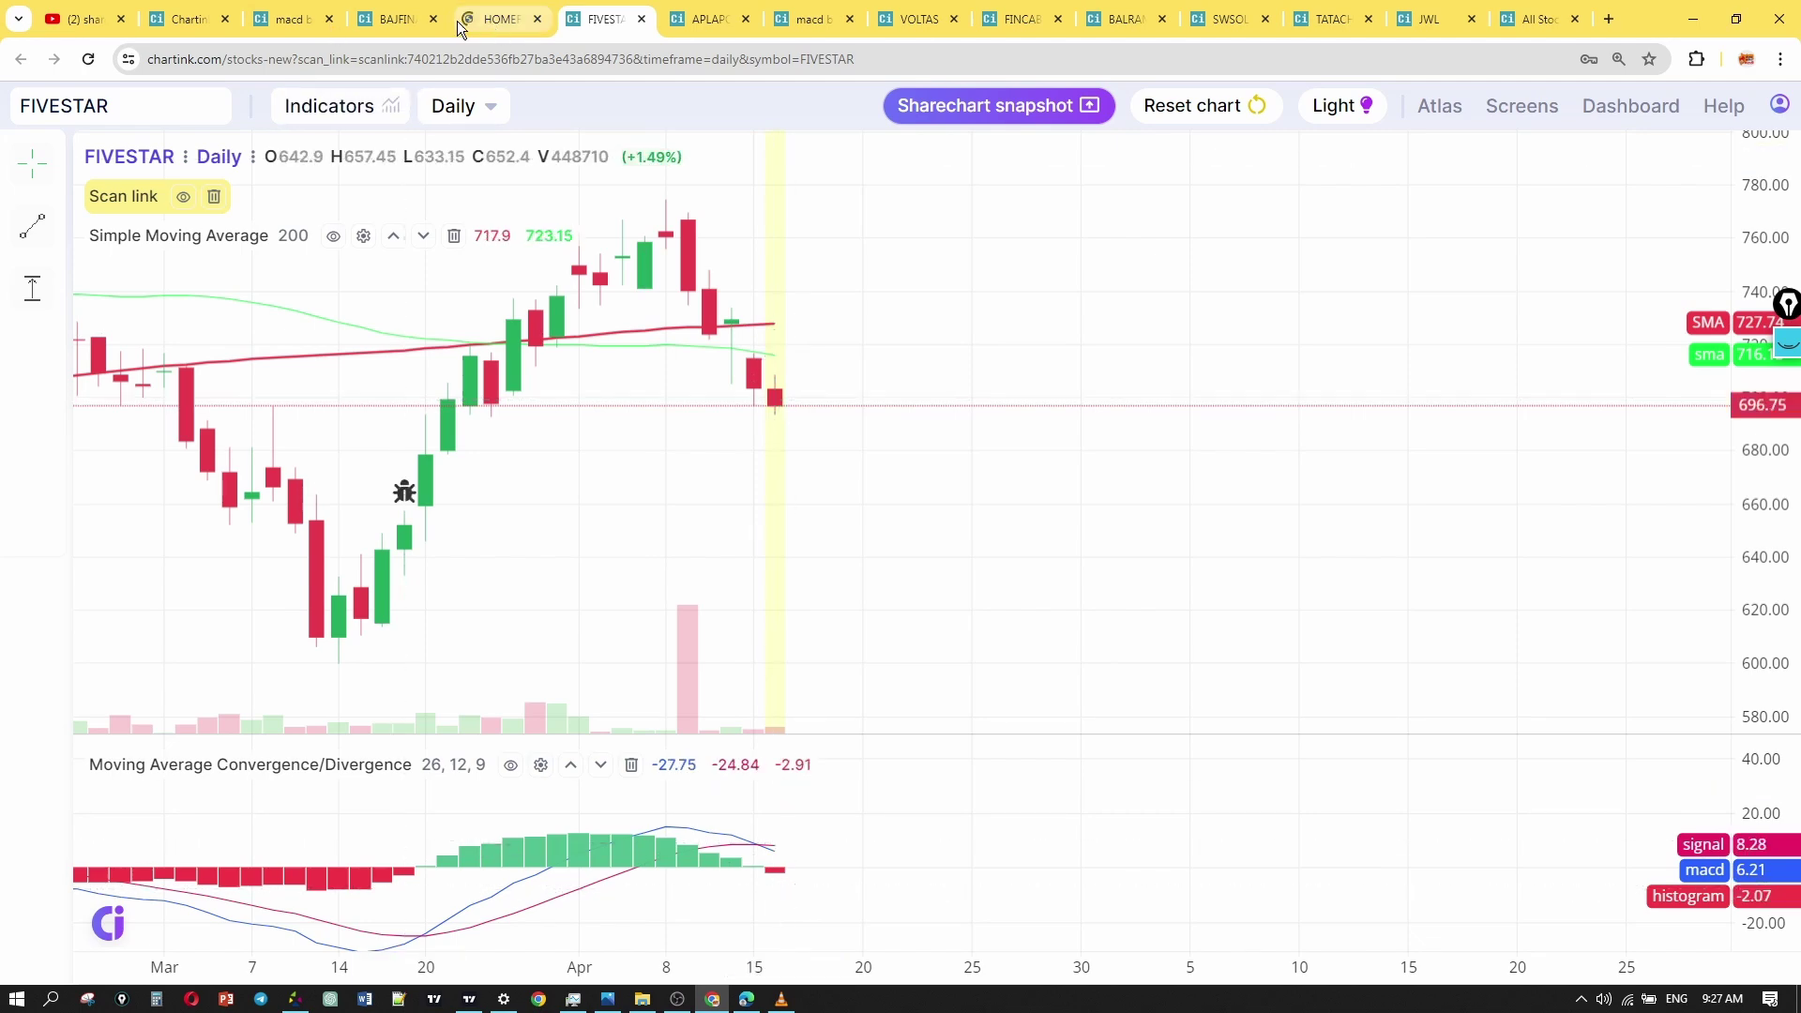
pyautogui.click(399, 19)
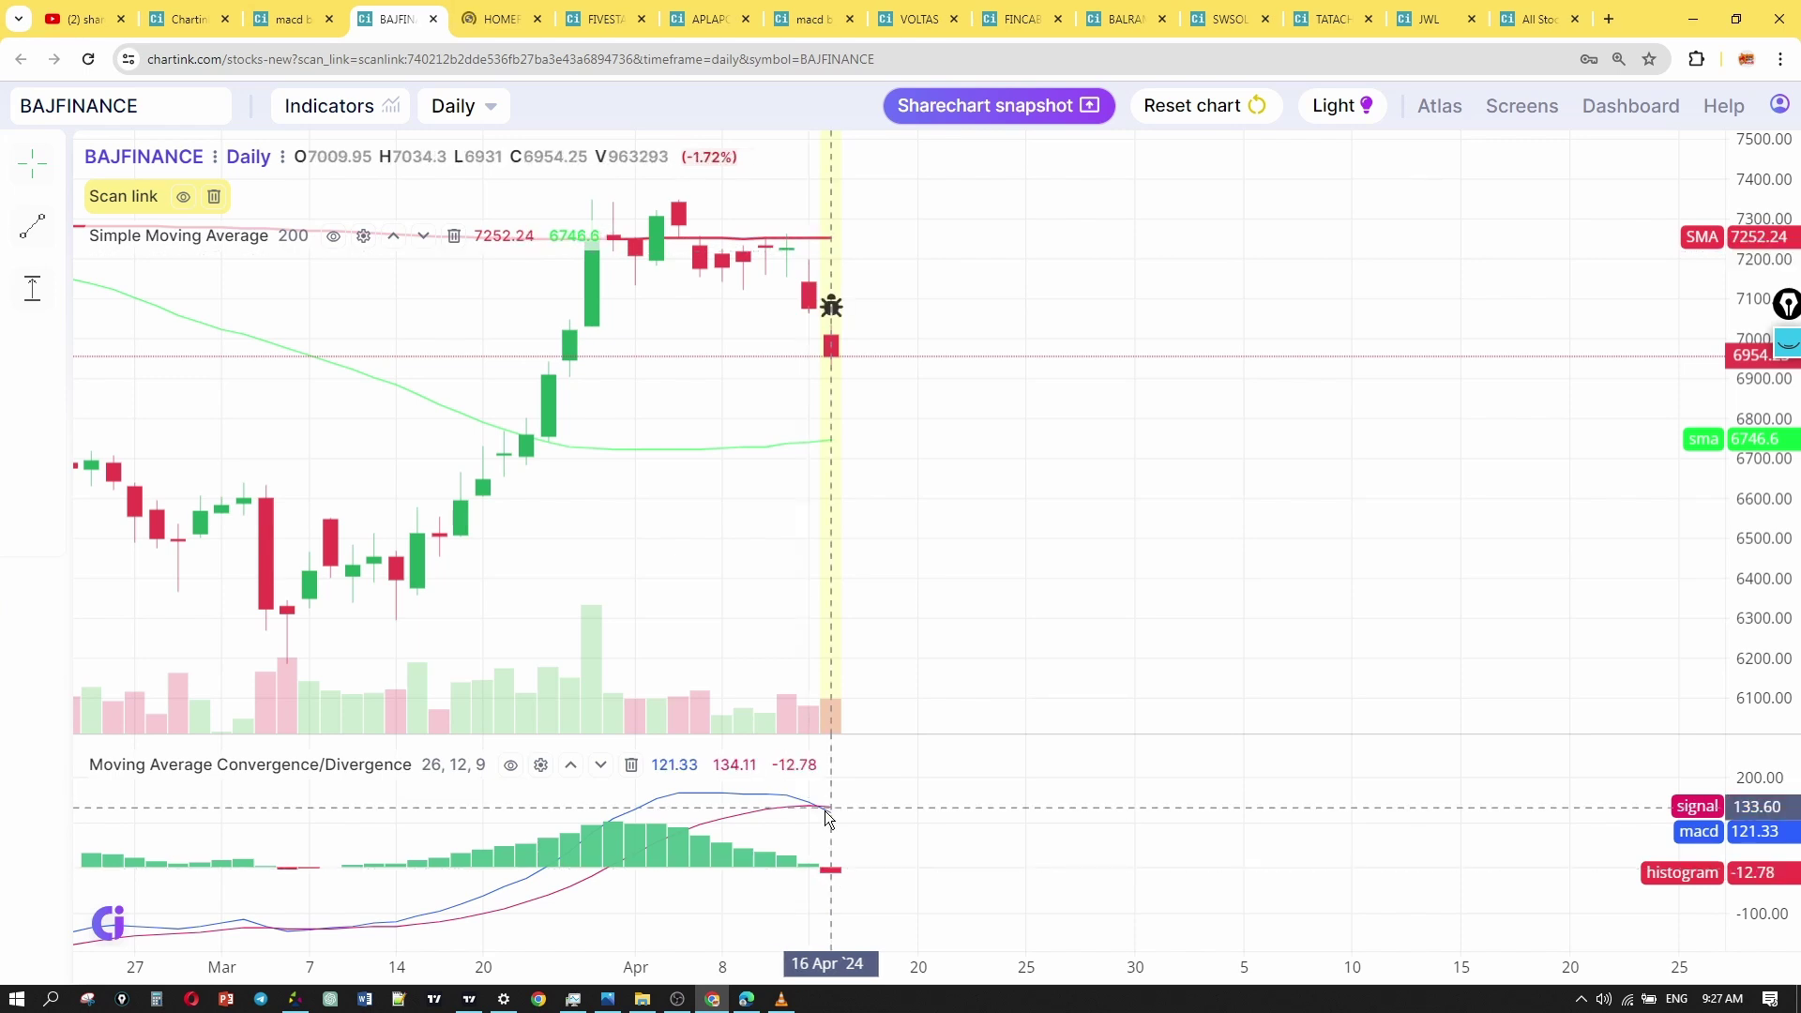
pyautogui.hotkey('ctrl', 'Tab')
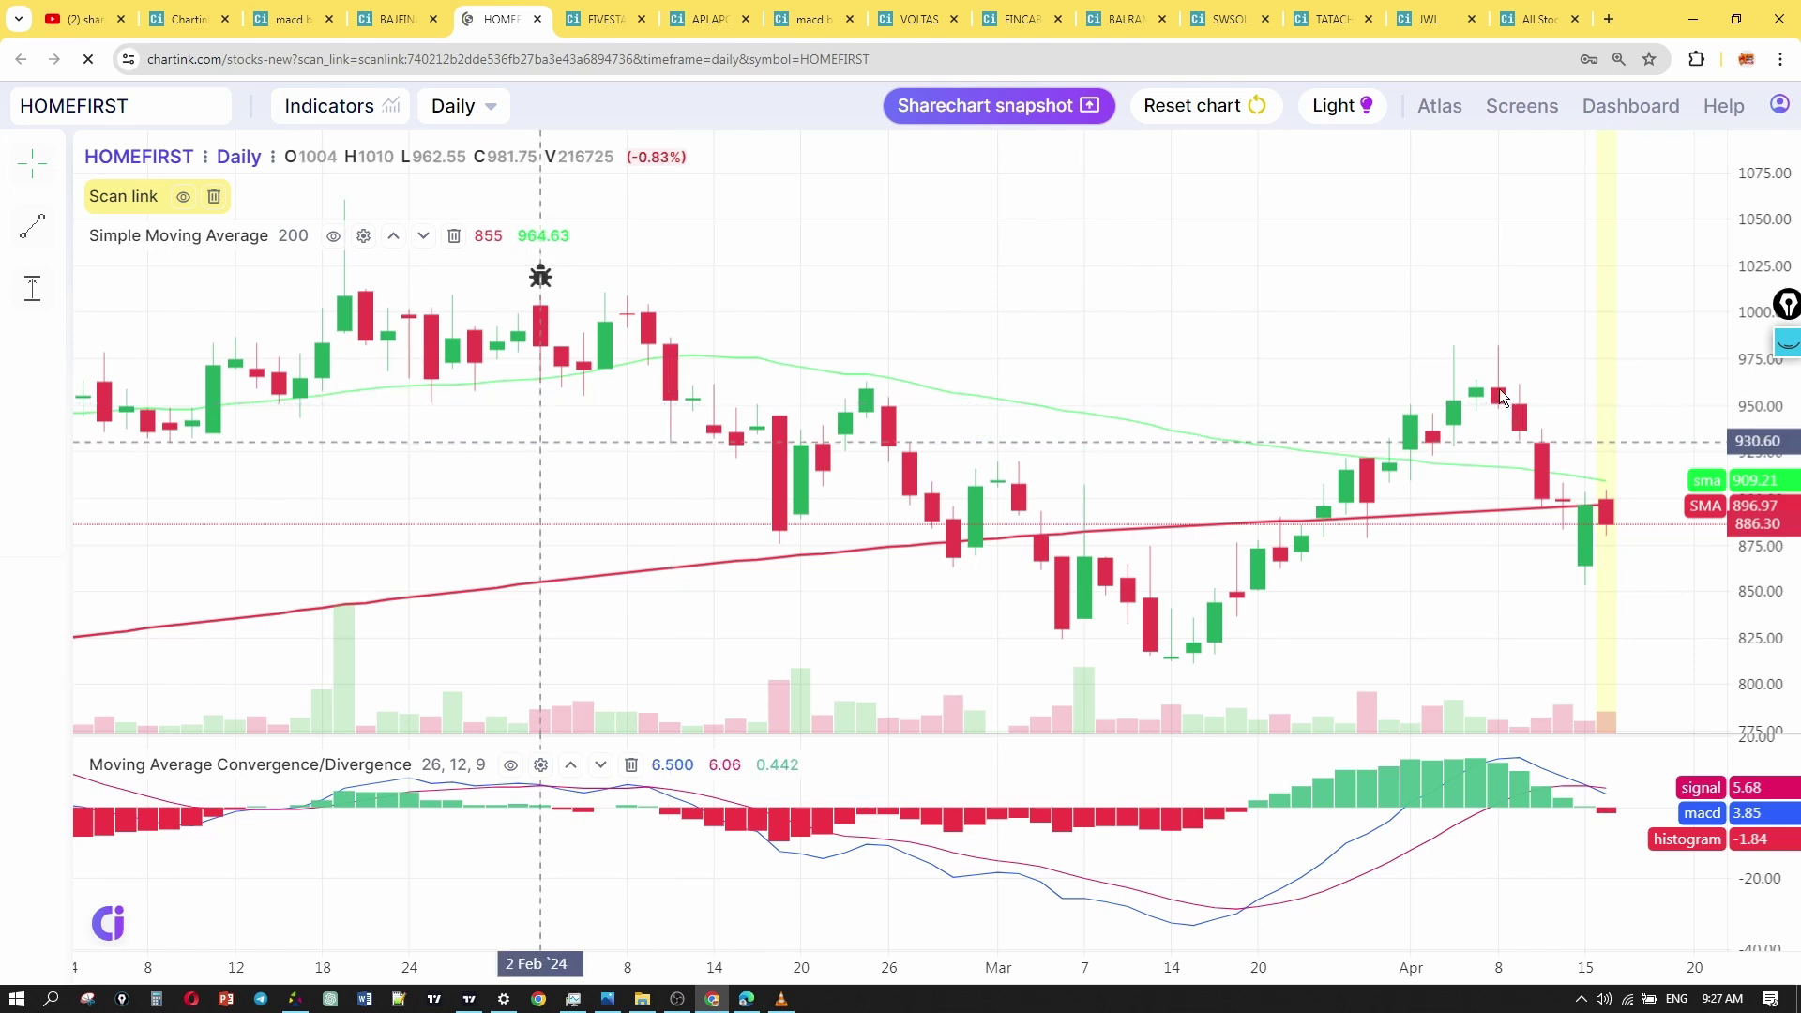
pyautogui.hscroll(10, 530, 469)
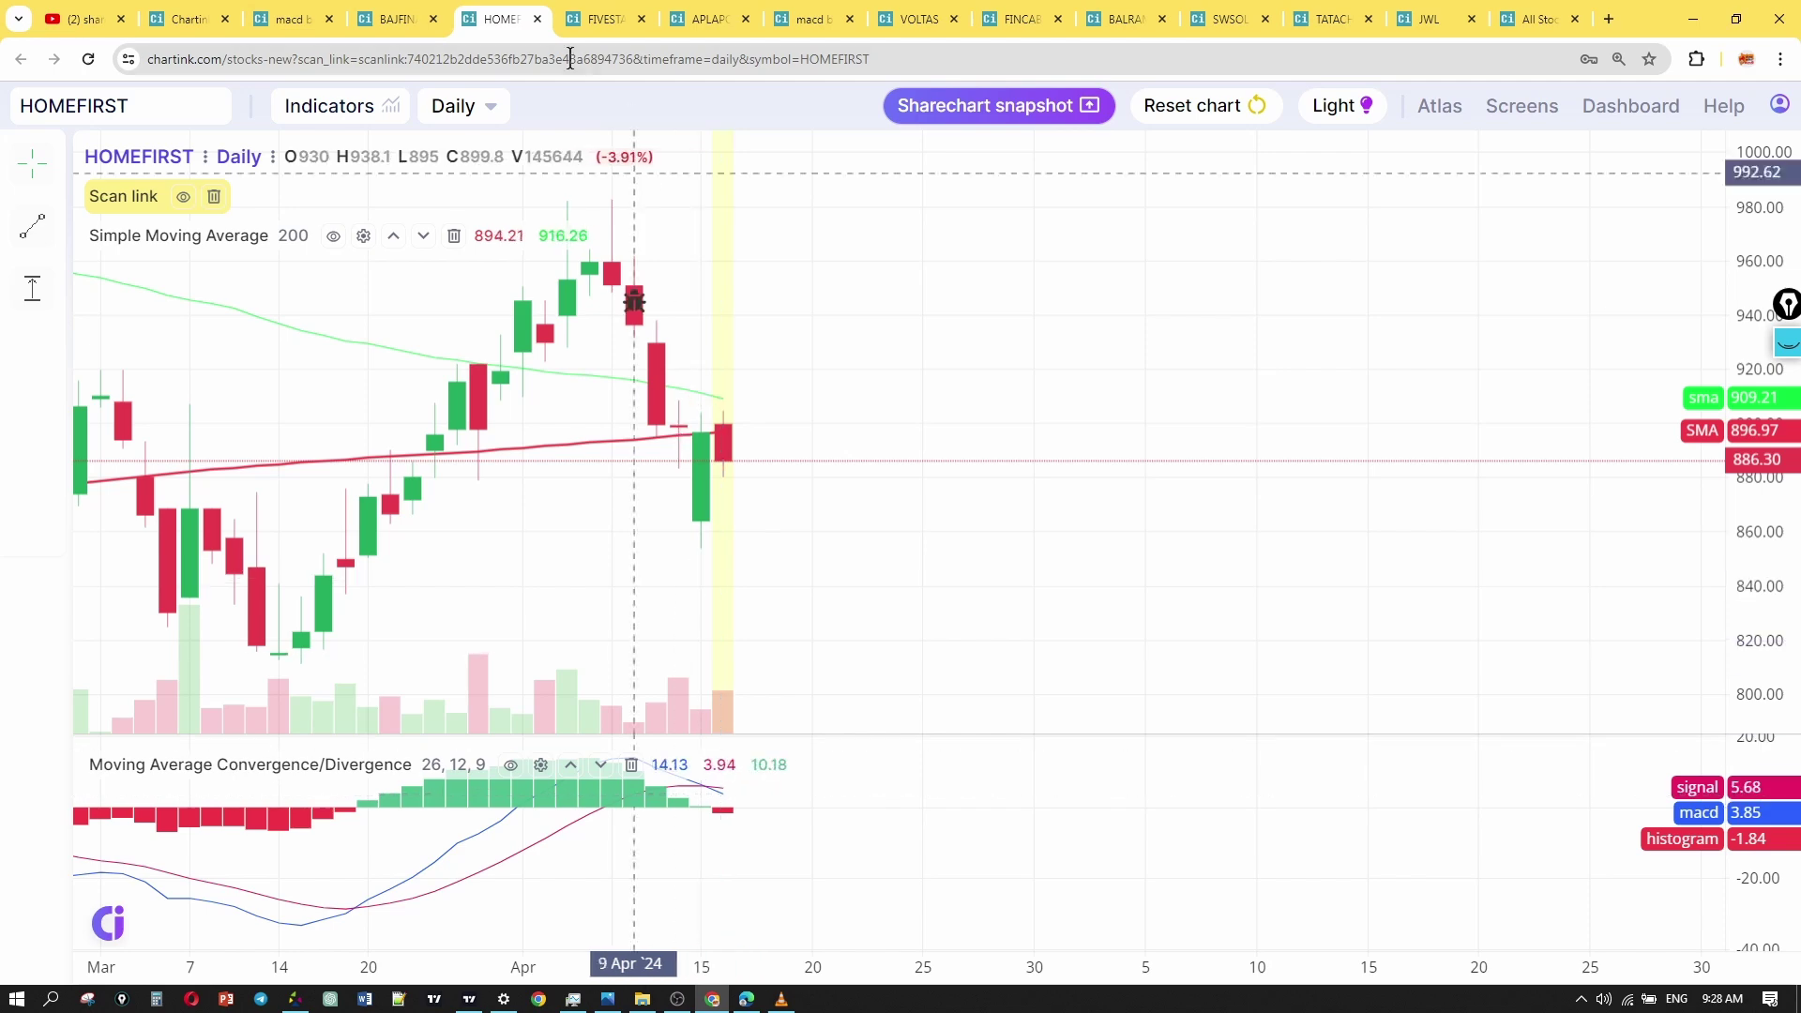
# - Disable the bearish scan's Close versus Sma 200 filter, run the scan without it and review the stock list
pyautogui.click(293, 20)
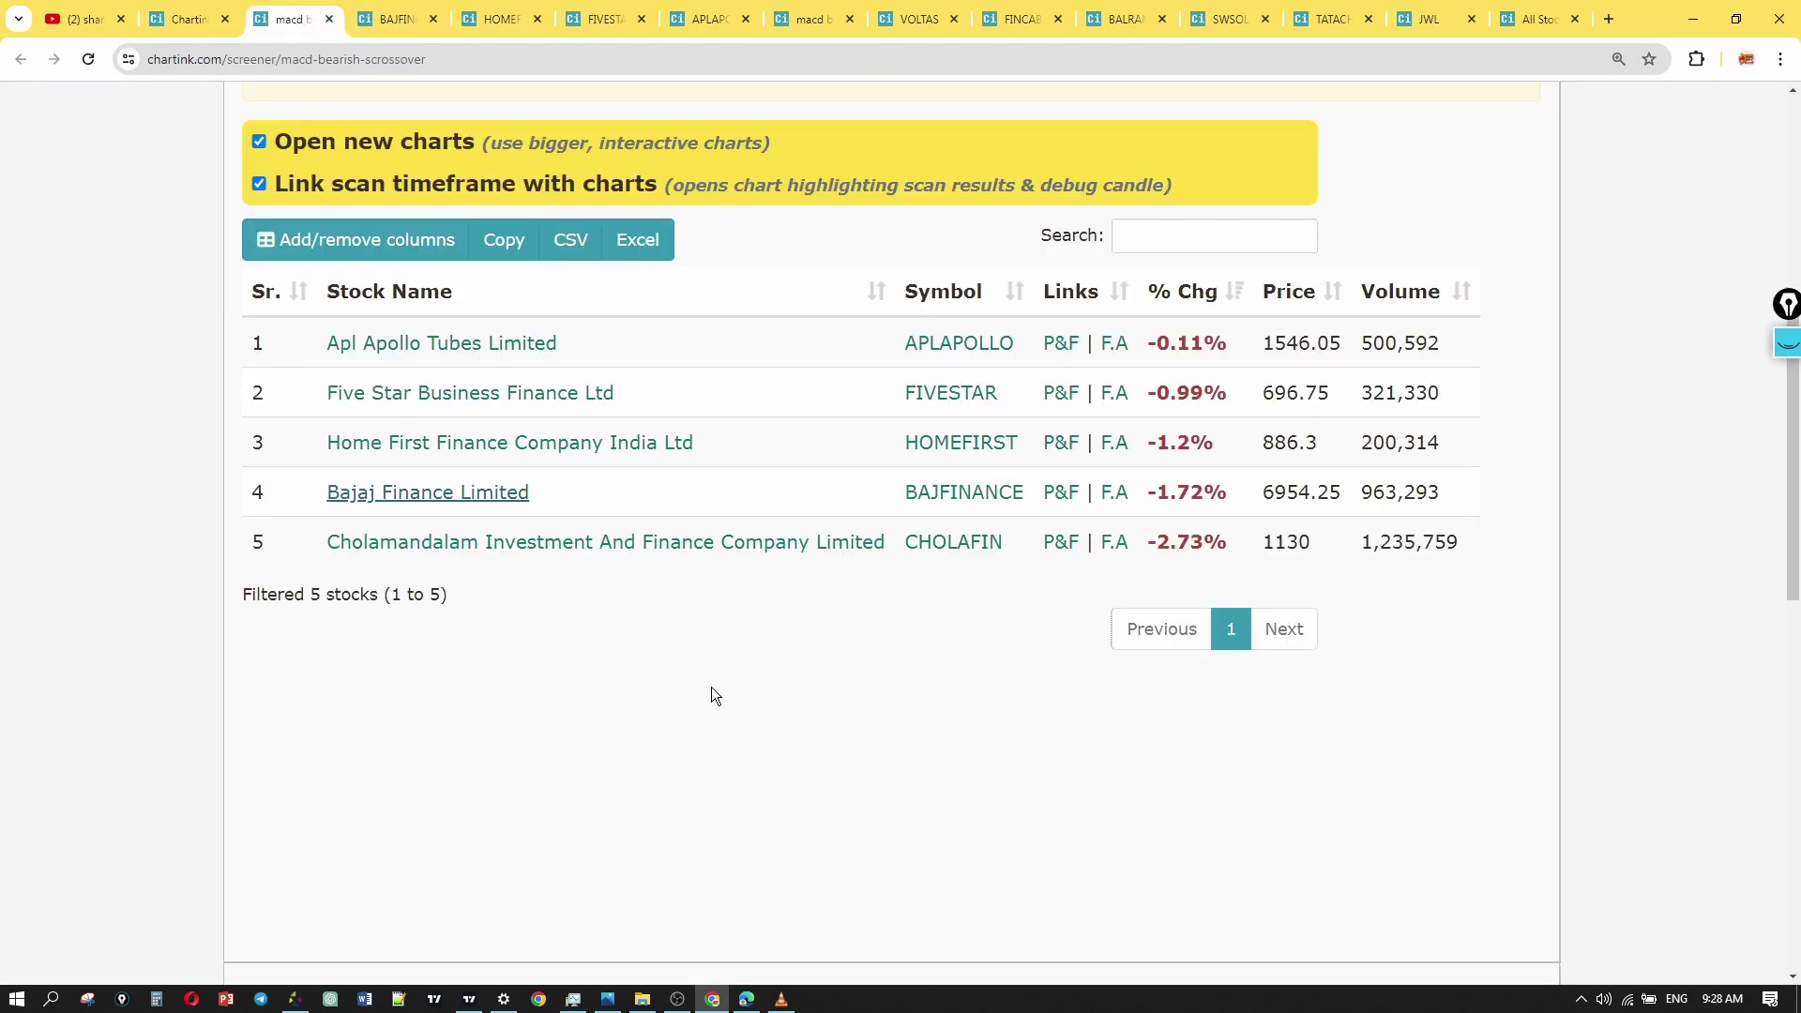
pyautogui.scroll(3, 408, 419)
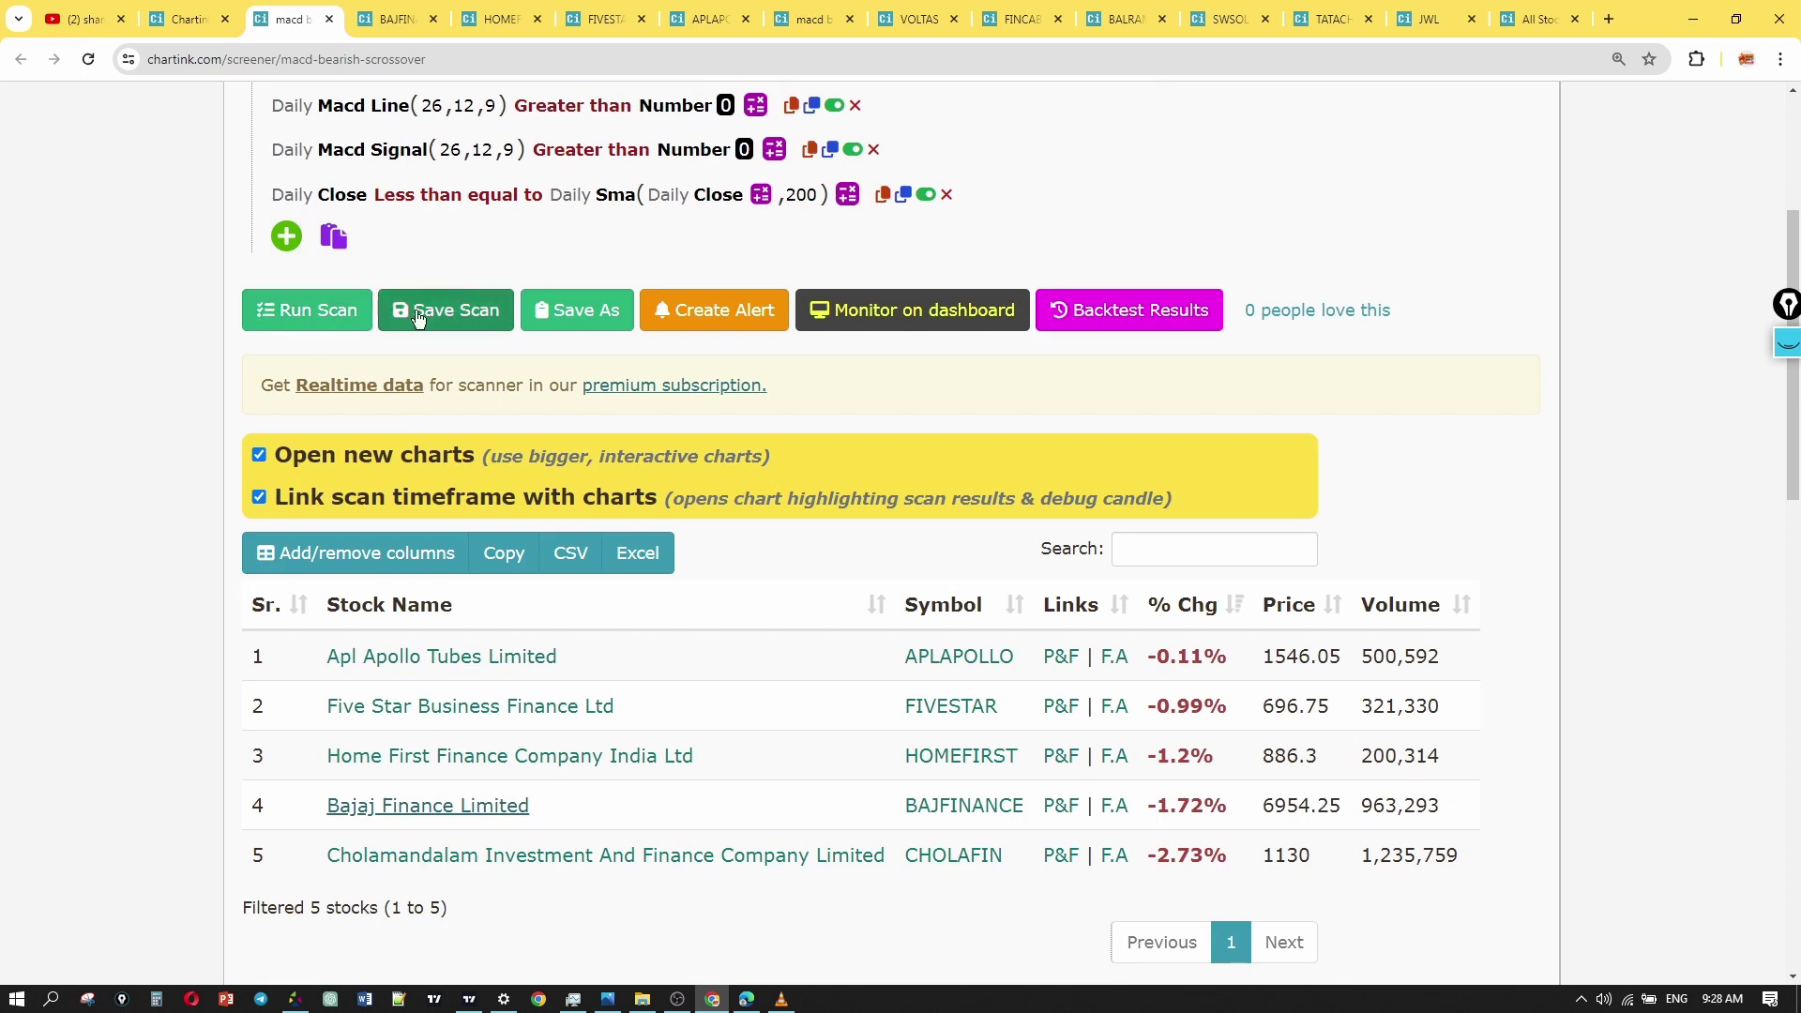
pyautogui.click(925, 195)
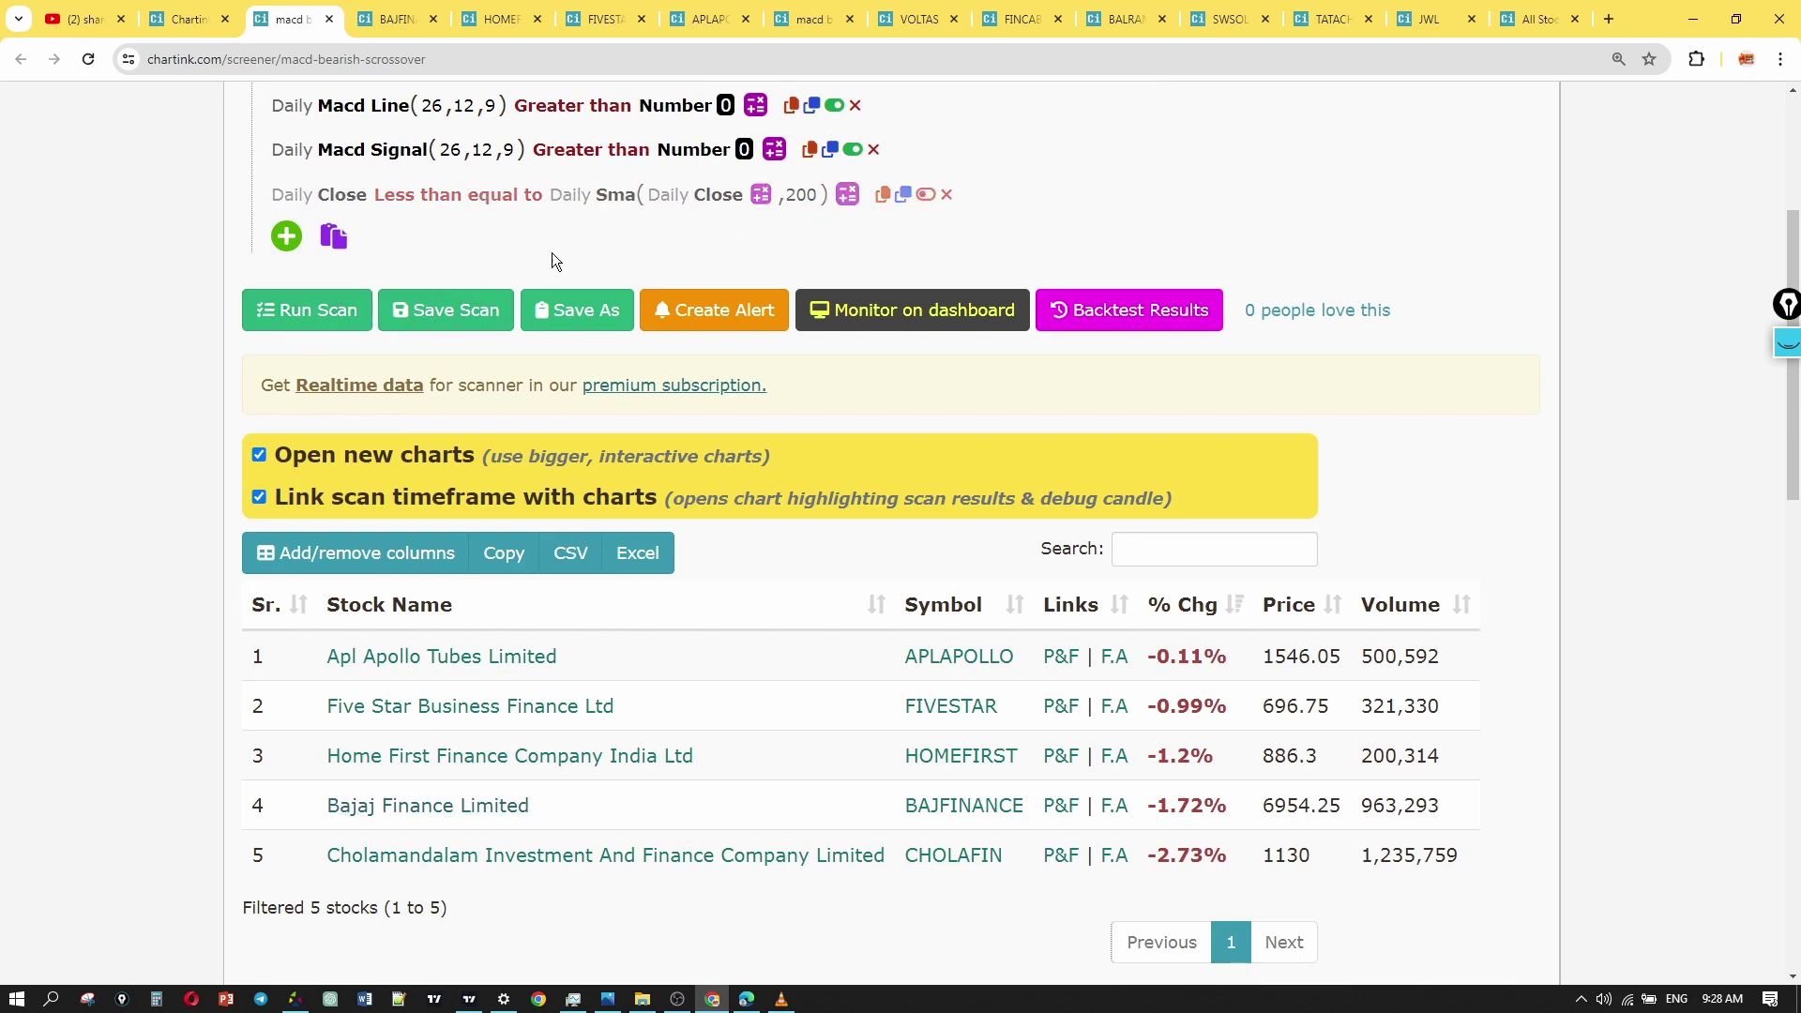
pyautogui.scroll(2, 436, 229)
pyautogui.click(318, 473)
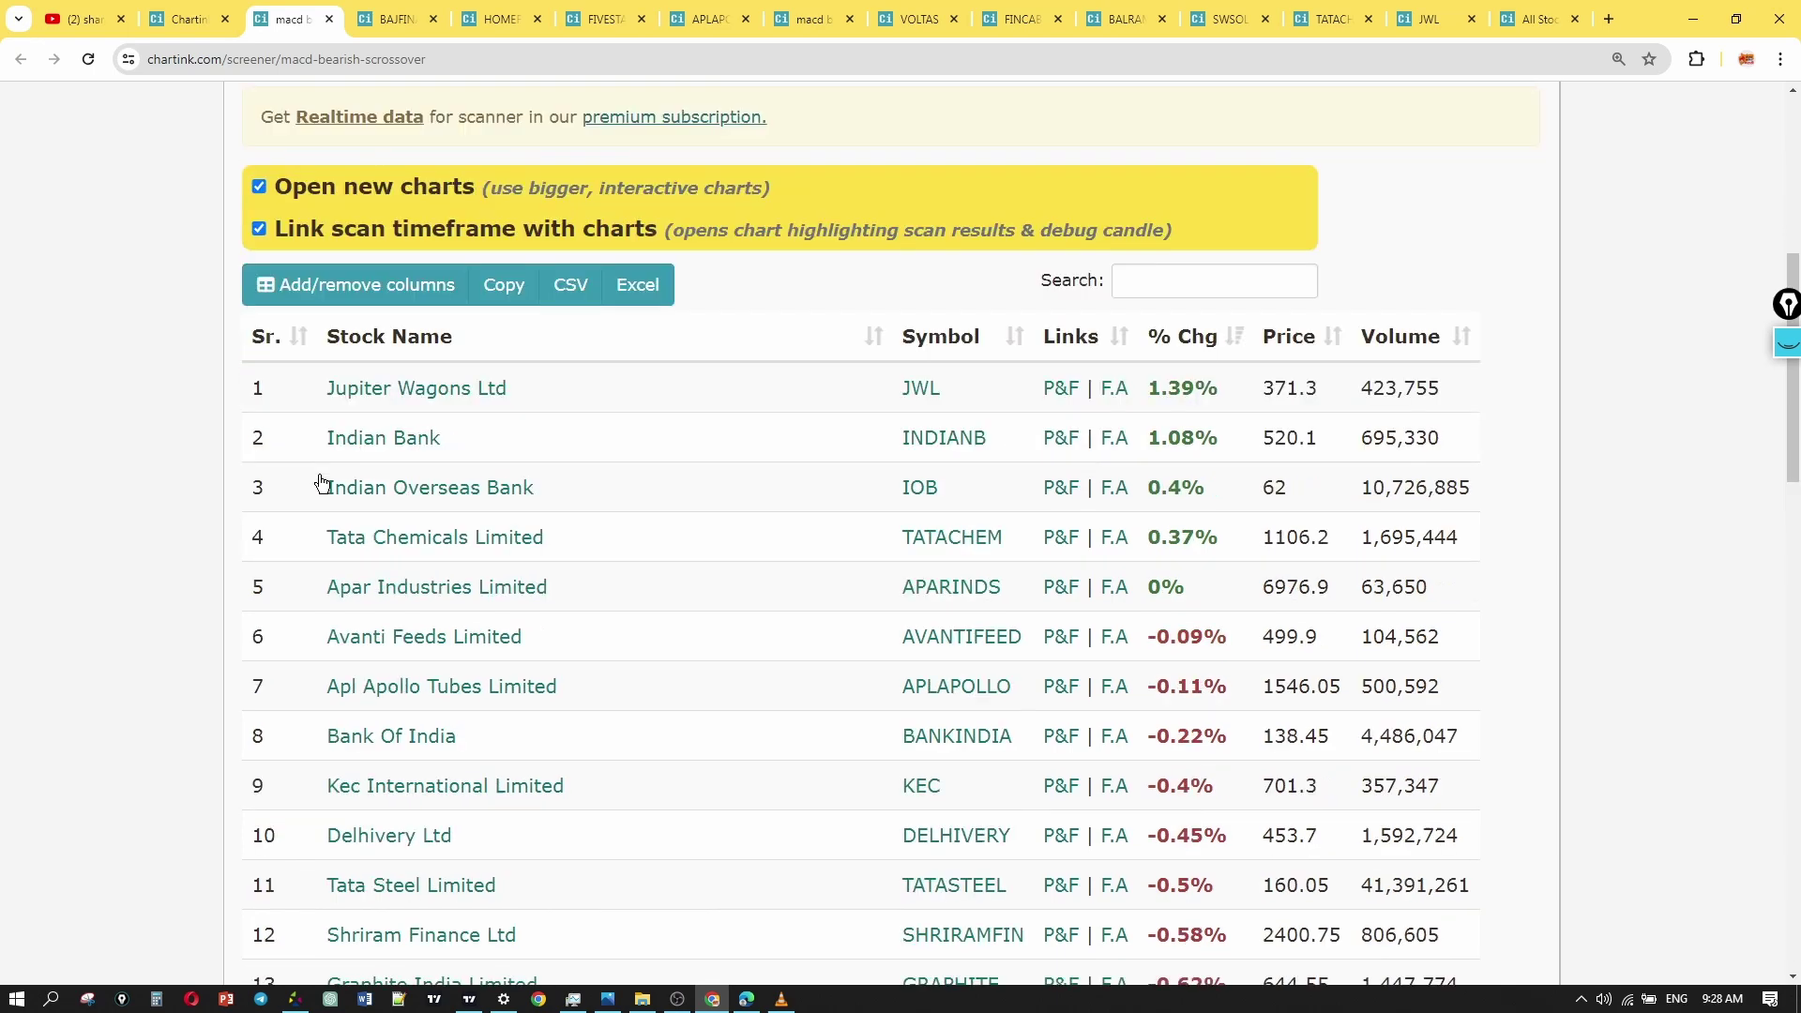
pyautogui.scroll(-4, 321, 482)
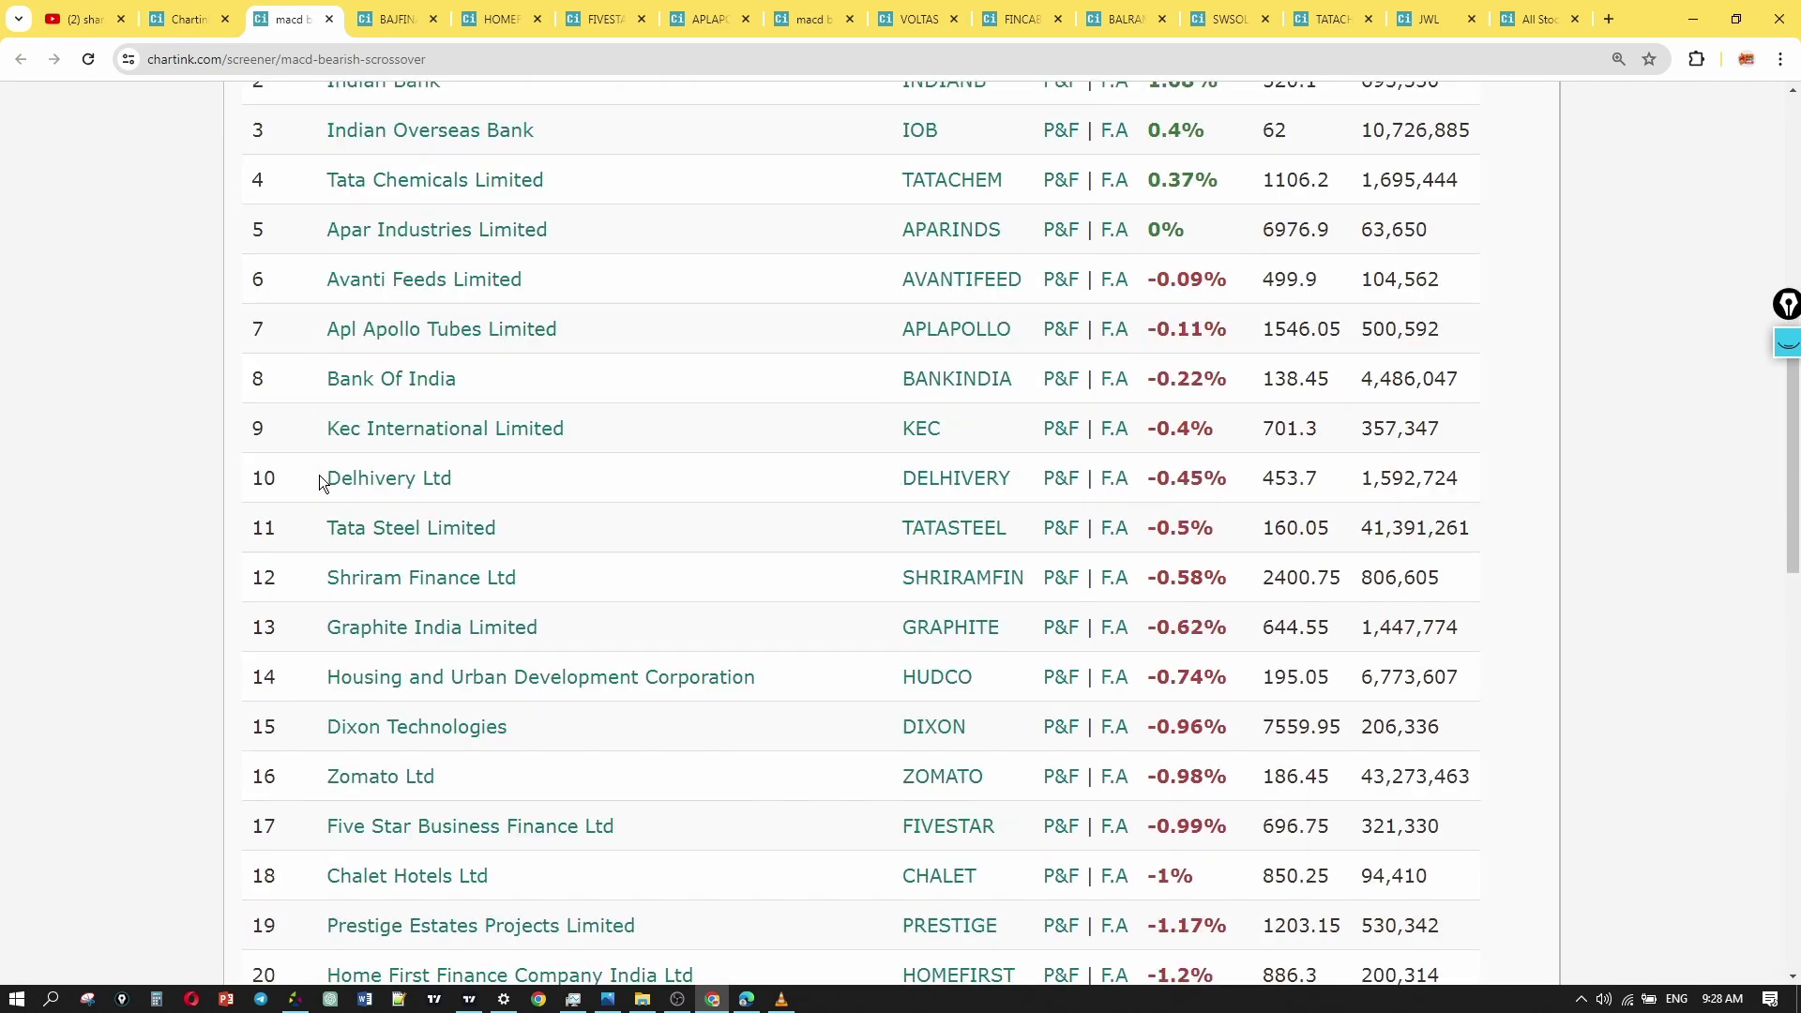
pyautogui.scroll(5, 321, 482)
# - Bring up the Jupiter Wagons (JWL) daily chart next to the scan and compare its latest candle with the 200 SMA line
pyautogui.click(405, 502)
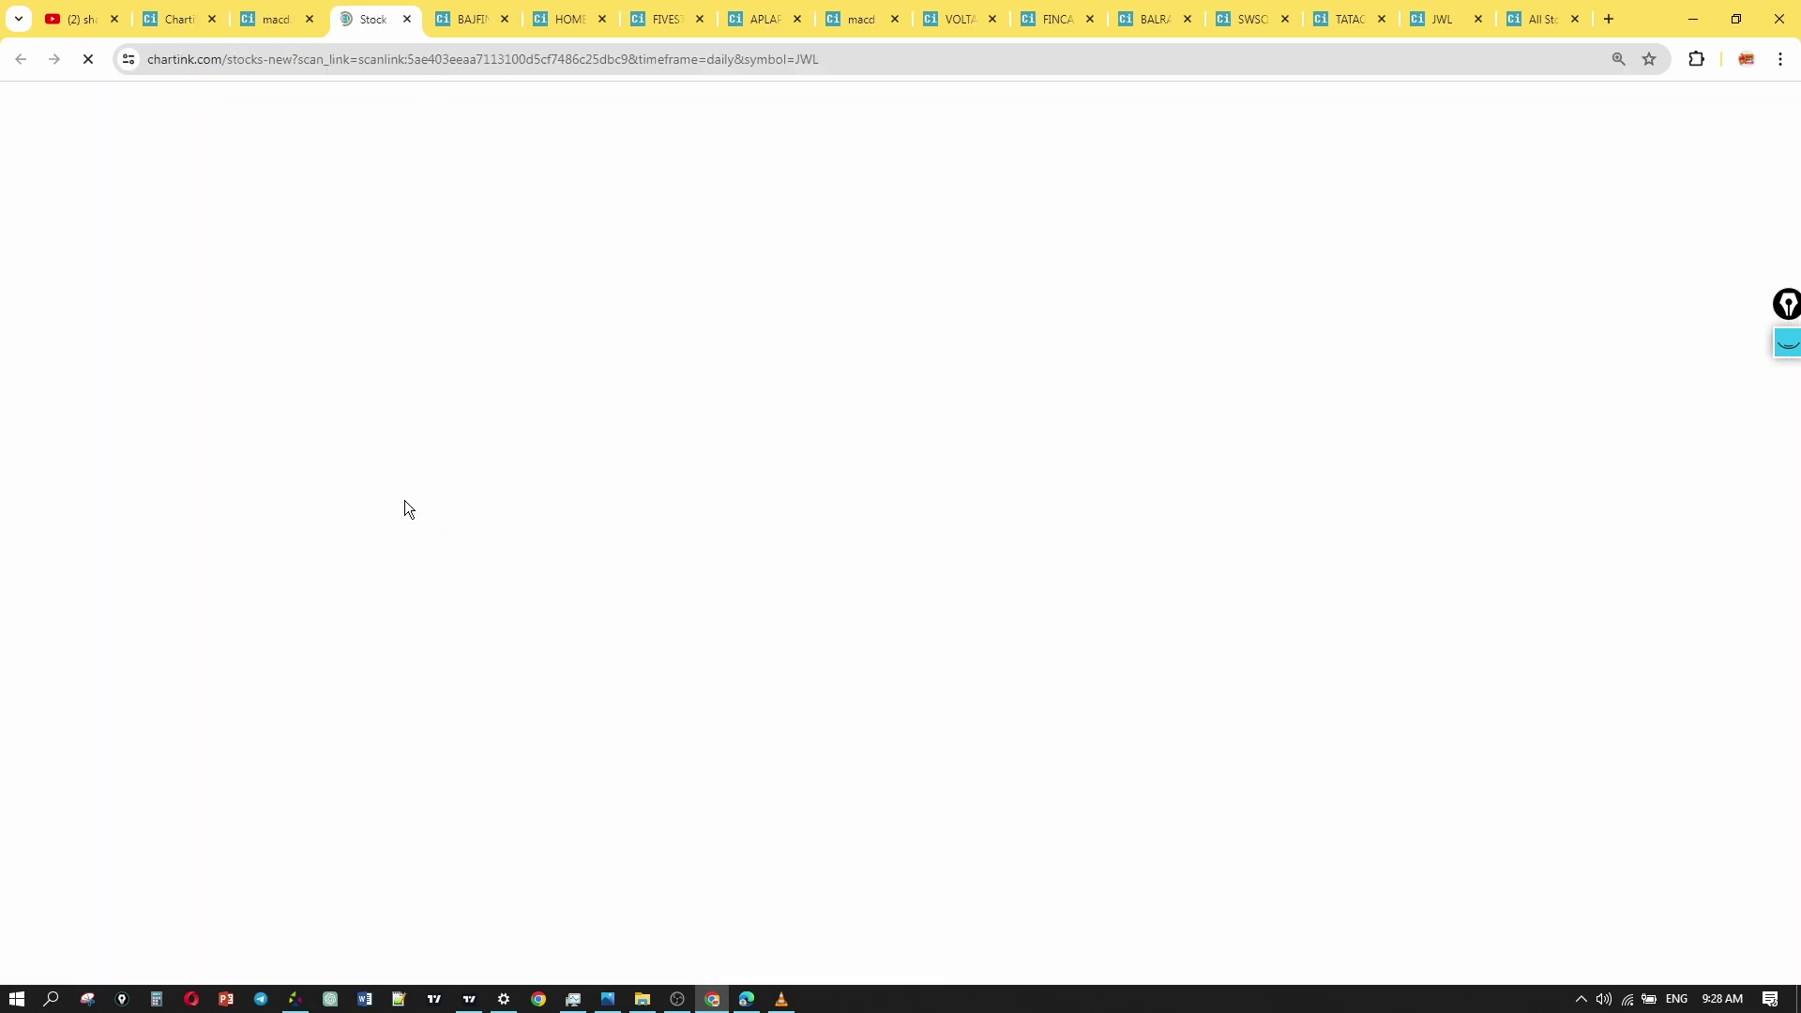
pyautogui.click(407, 20)
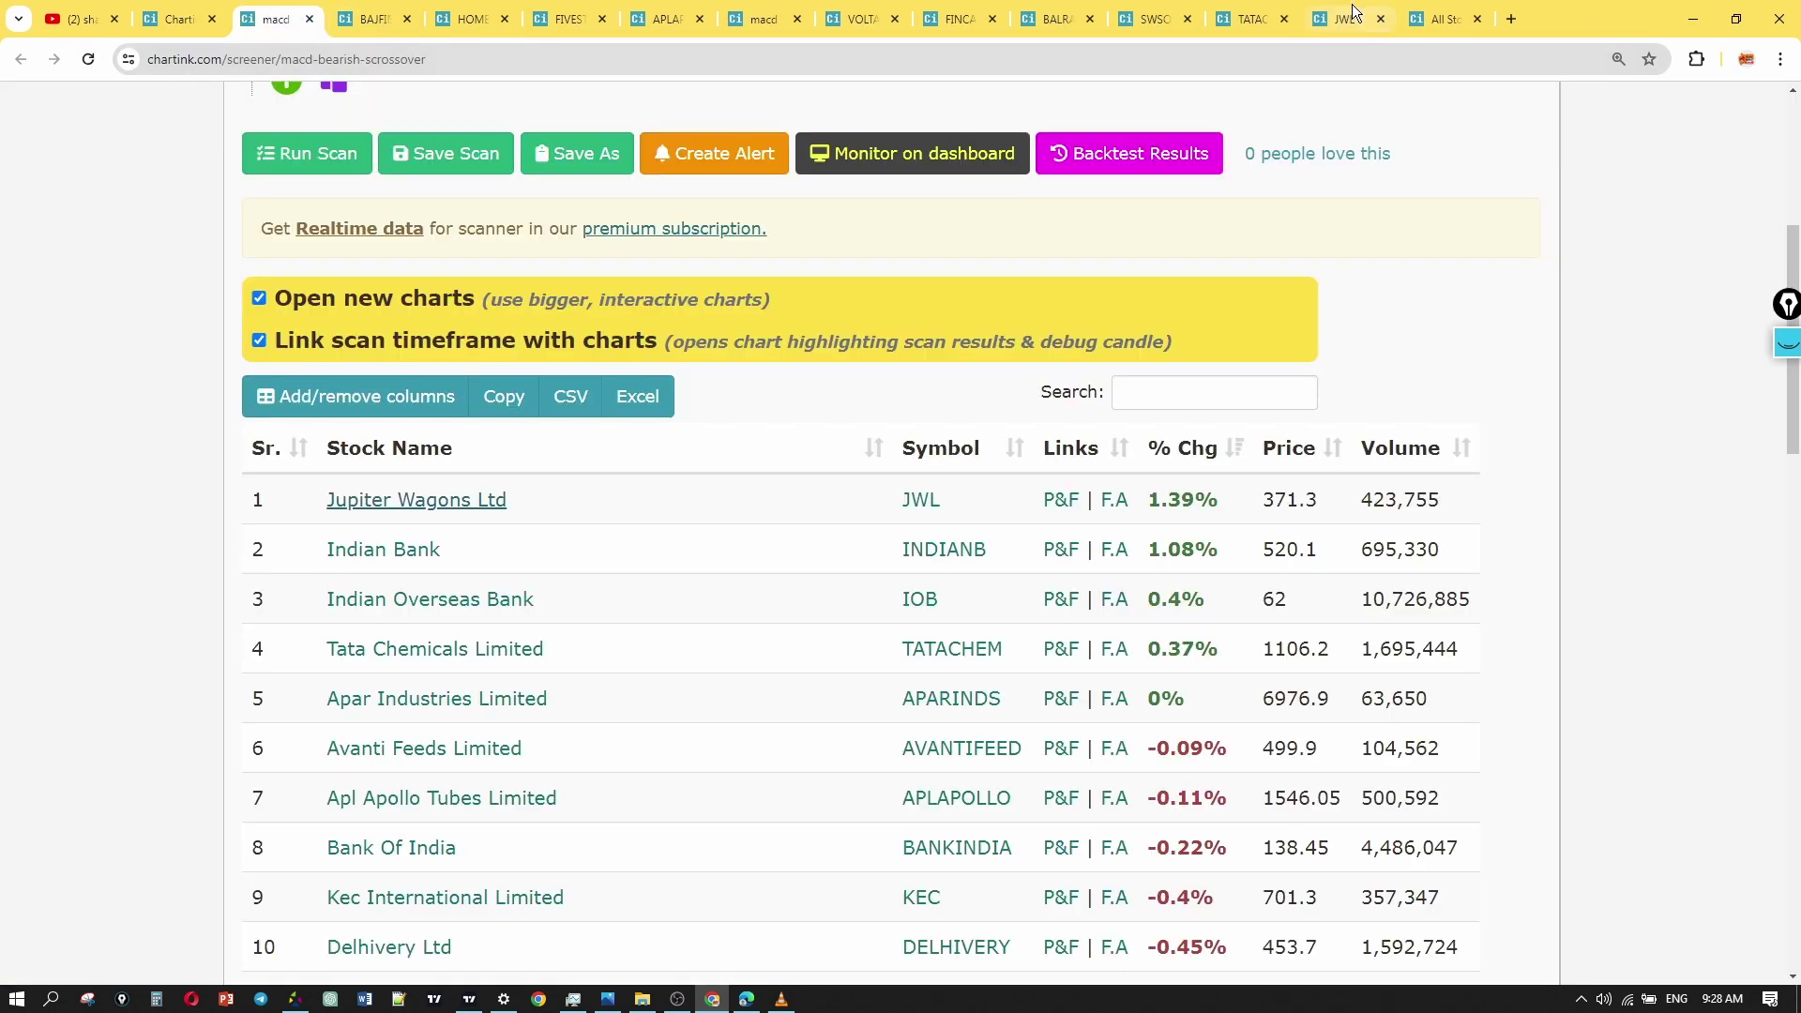
pyautogui.moveTo(1348, 21); pyautogui.dragTo(380, 28)
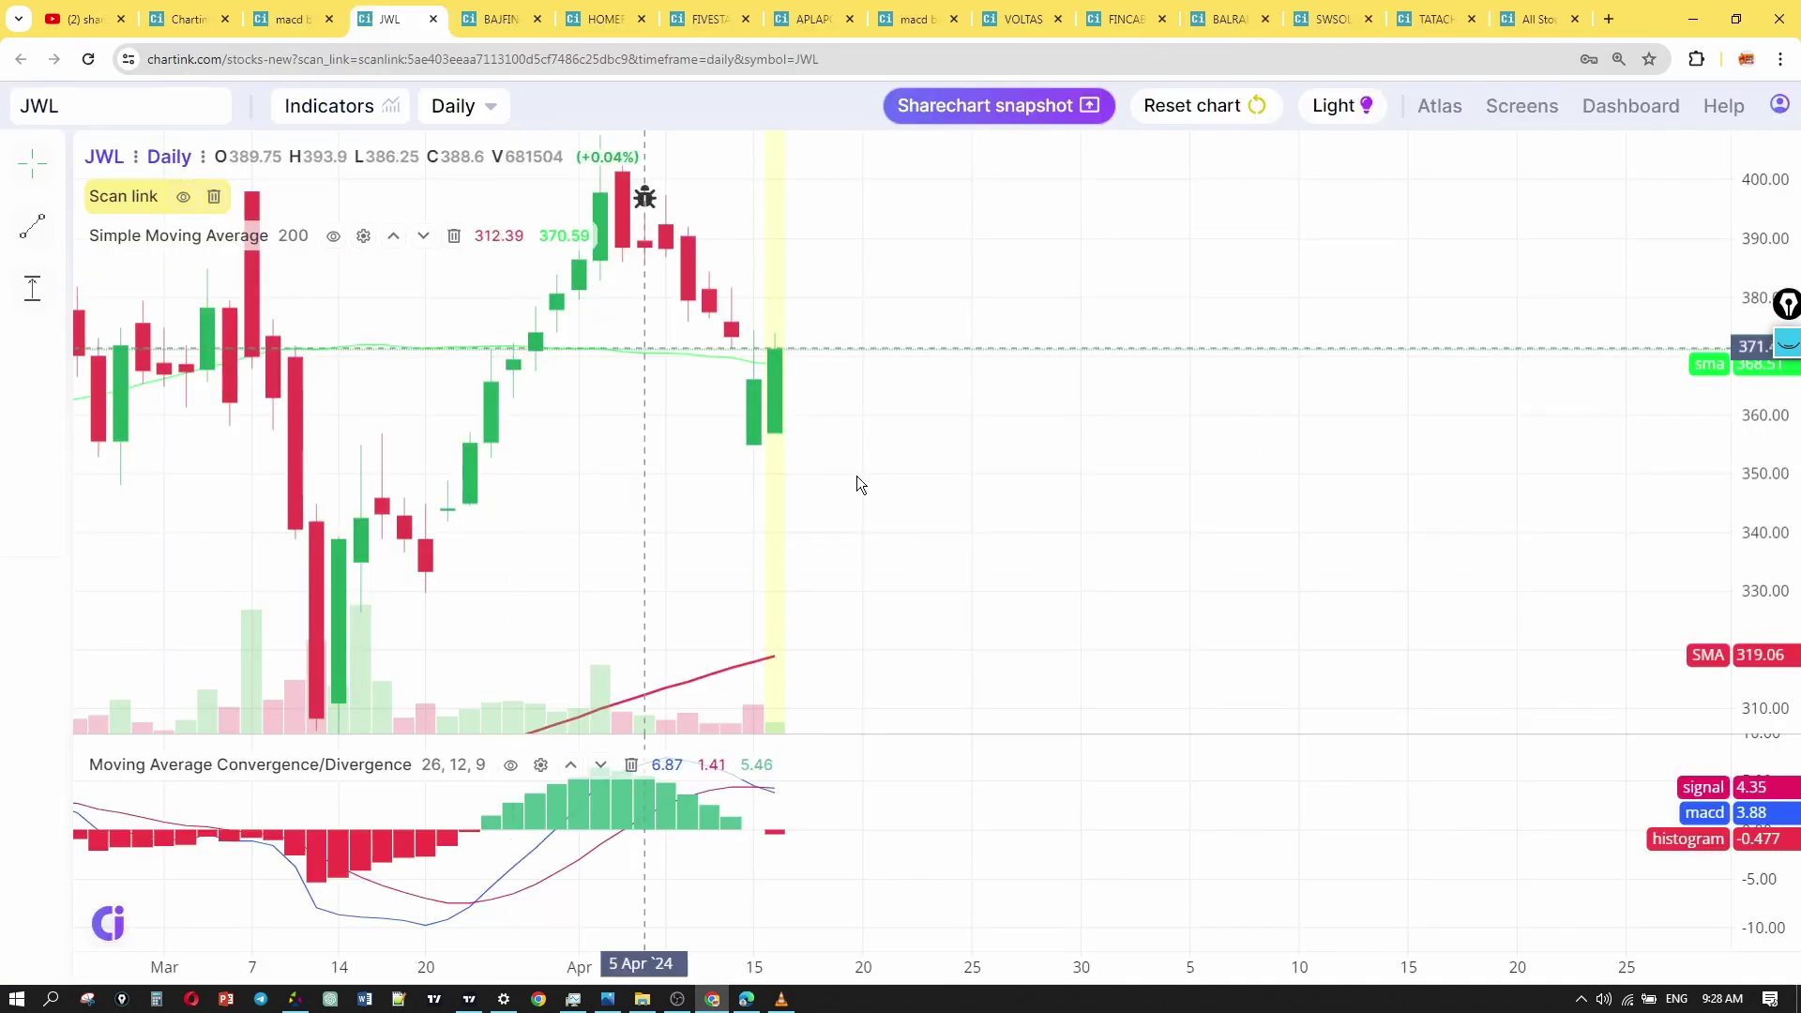
pyautogui.scroll(2, 910, 492)
pyautogui.hscroll(2, 790, 565)
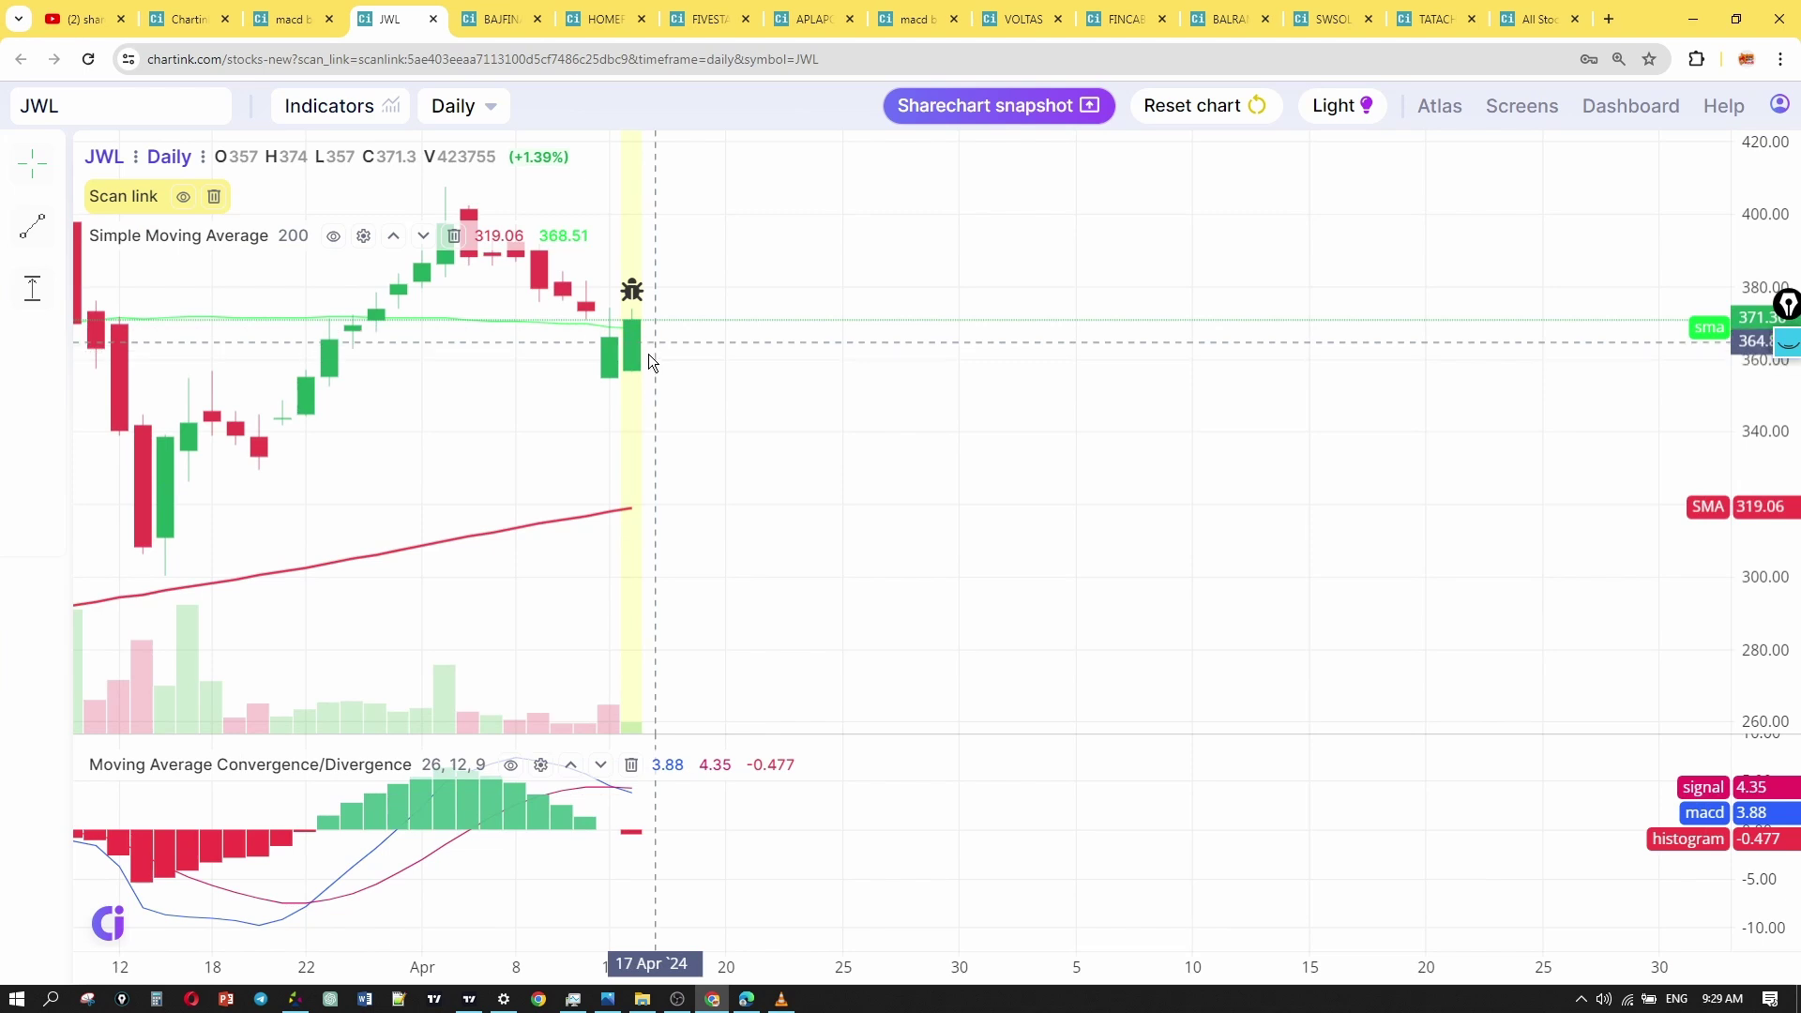
pyautogui.moveTo(769, 447); pyautogui.dragTo(775, 520)
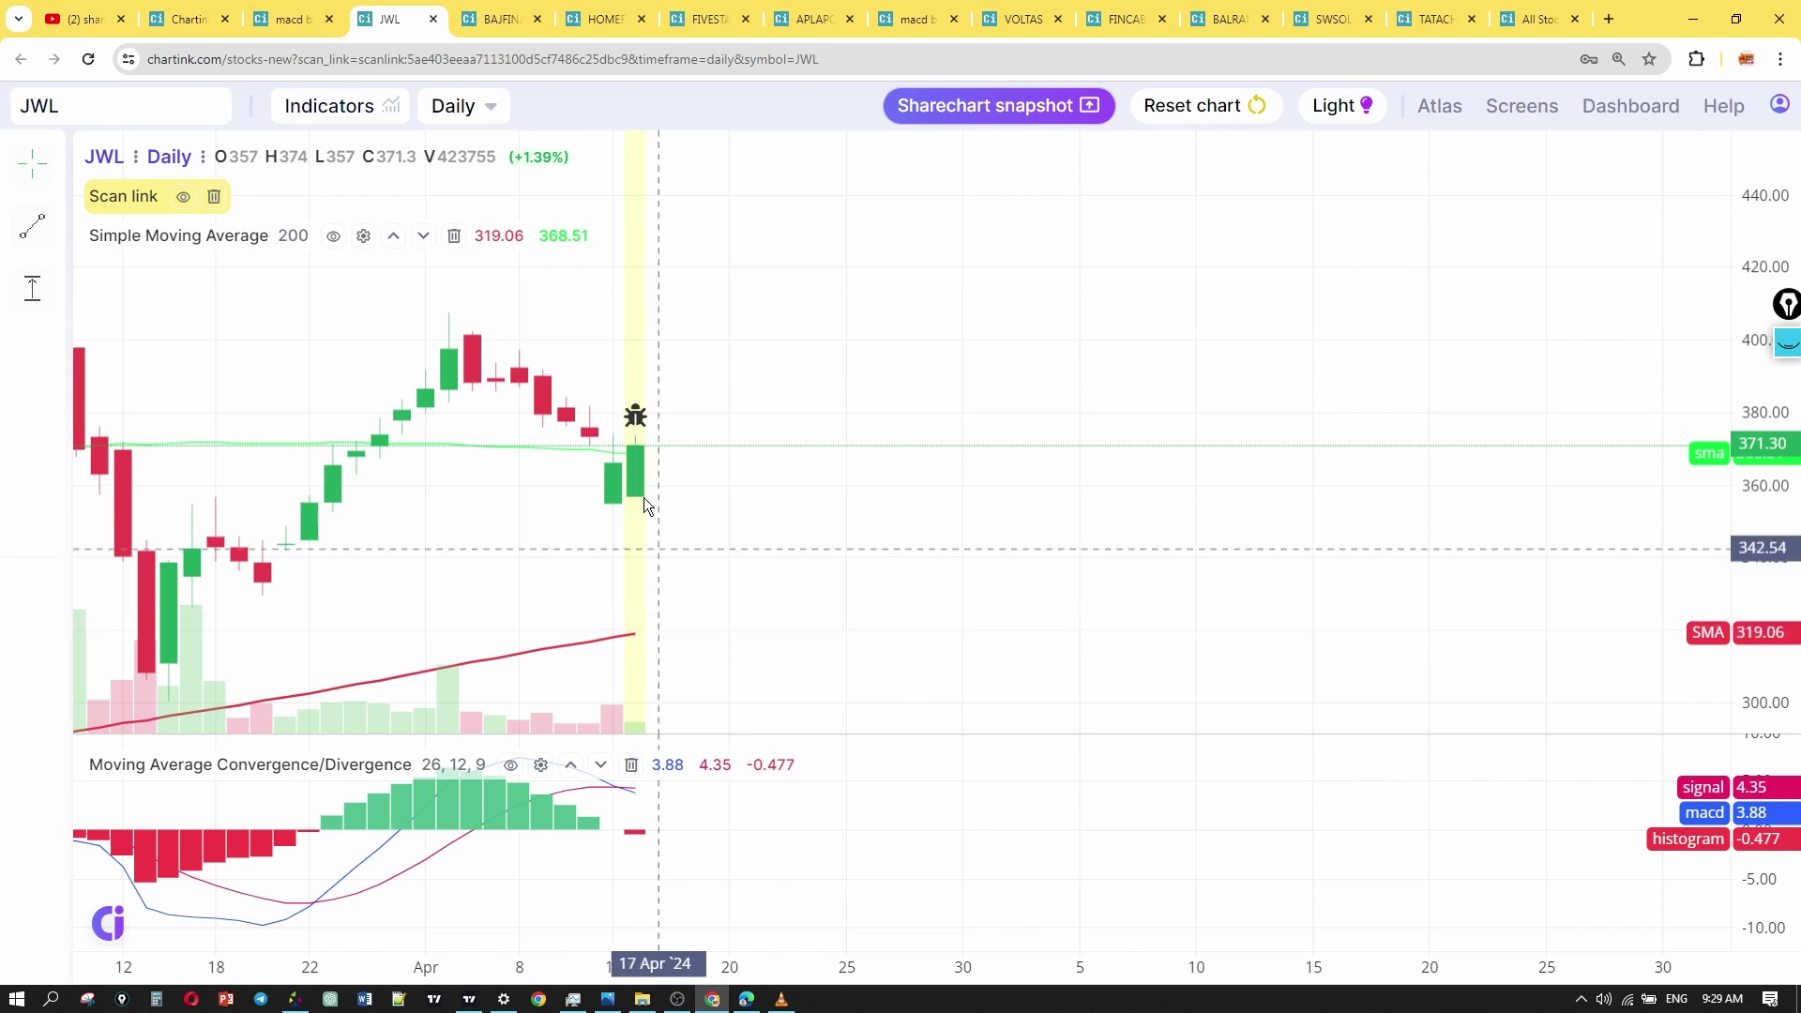
# - Return to the bearish scan, open the Tata Chemicals chart from its results and examine its close against the 200 SMA and MACD
pyautogui.click(300, 26)
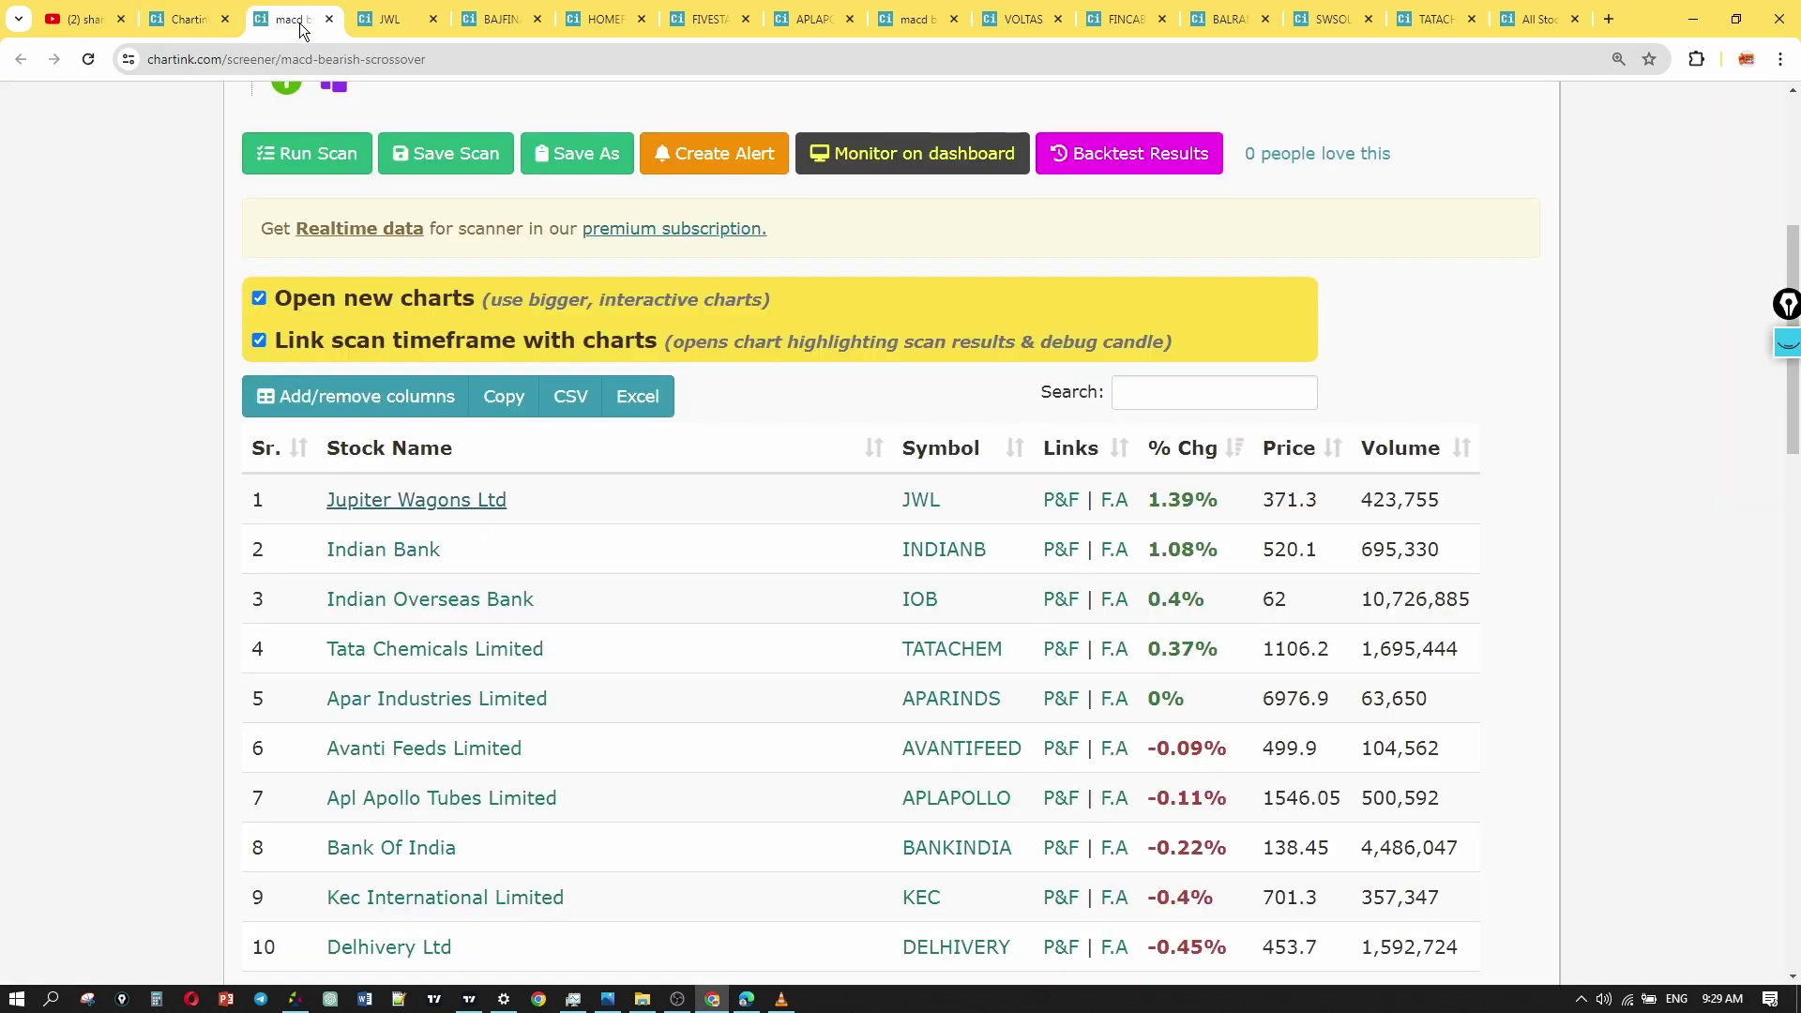
pyautogui.scroll(3, 850, 348)
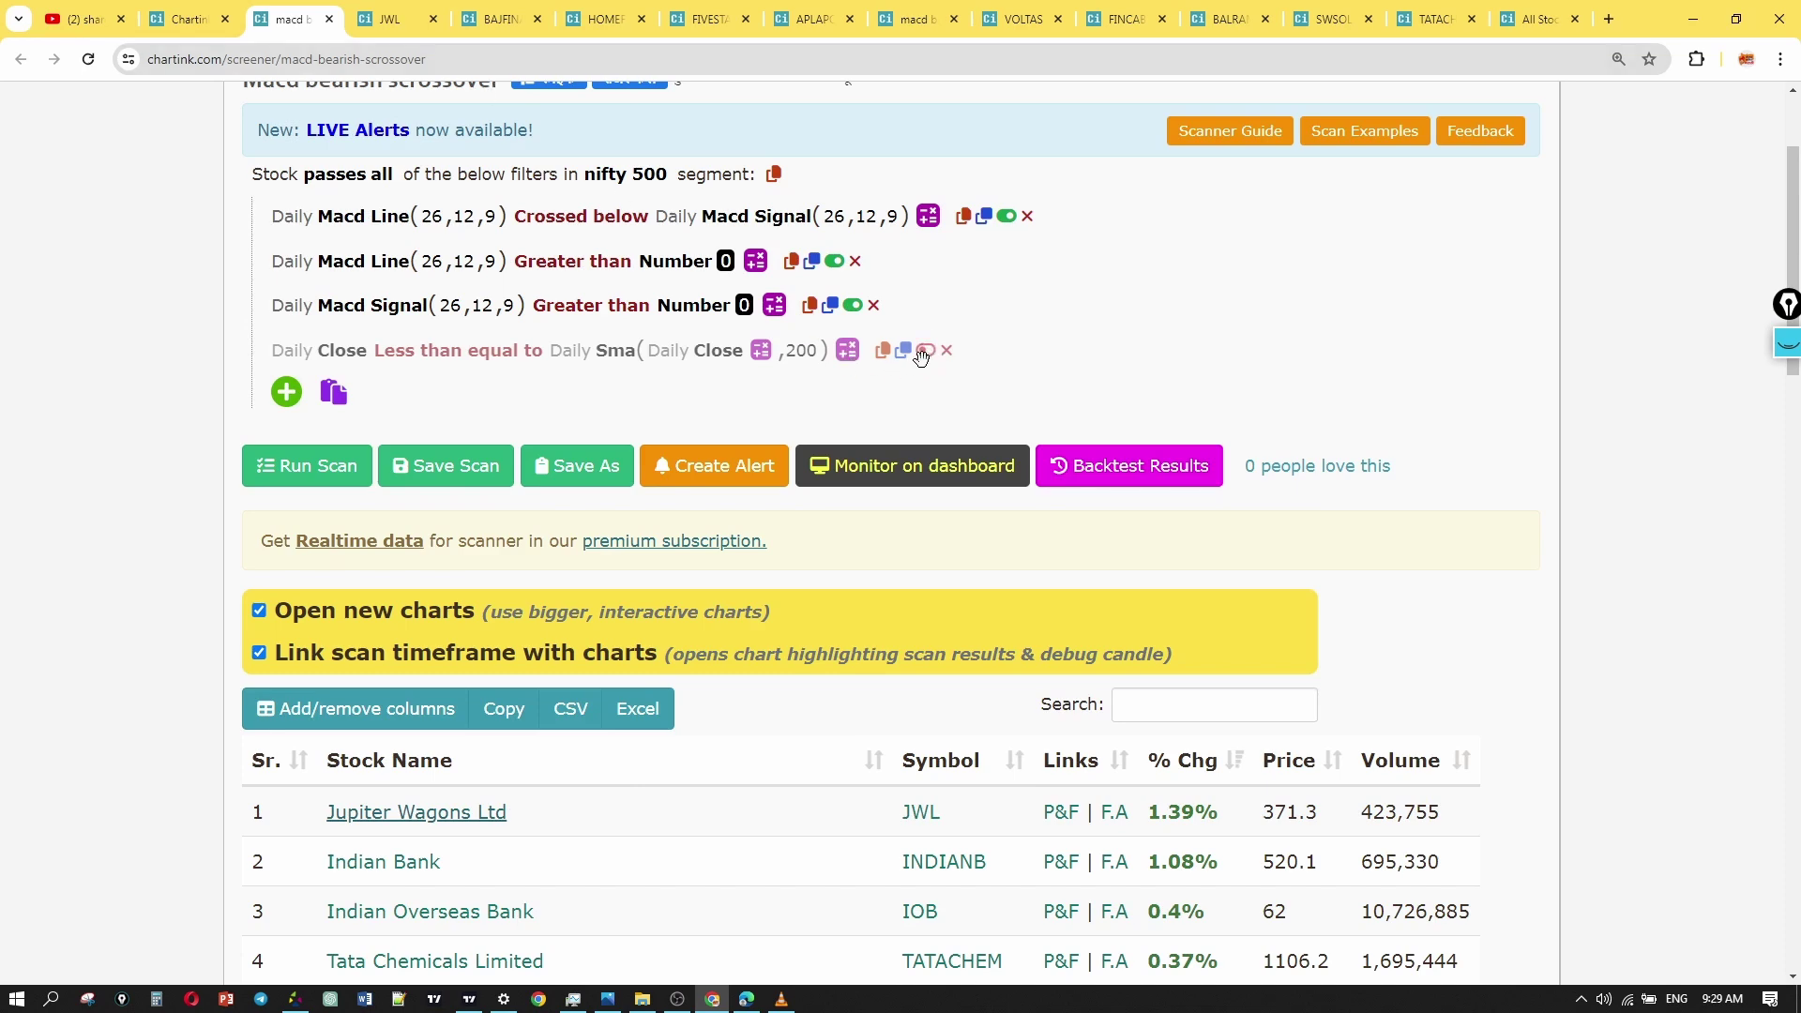
pyautogui.scroll(-2, 459, 819)
pyautogui.click(458, 814)
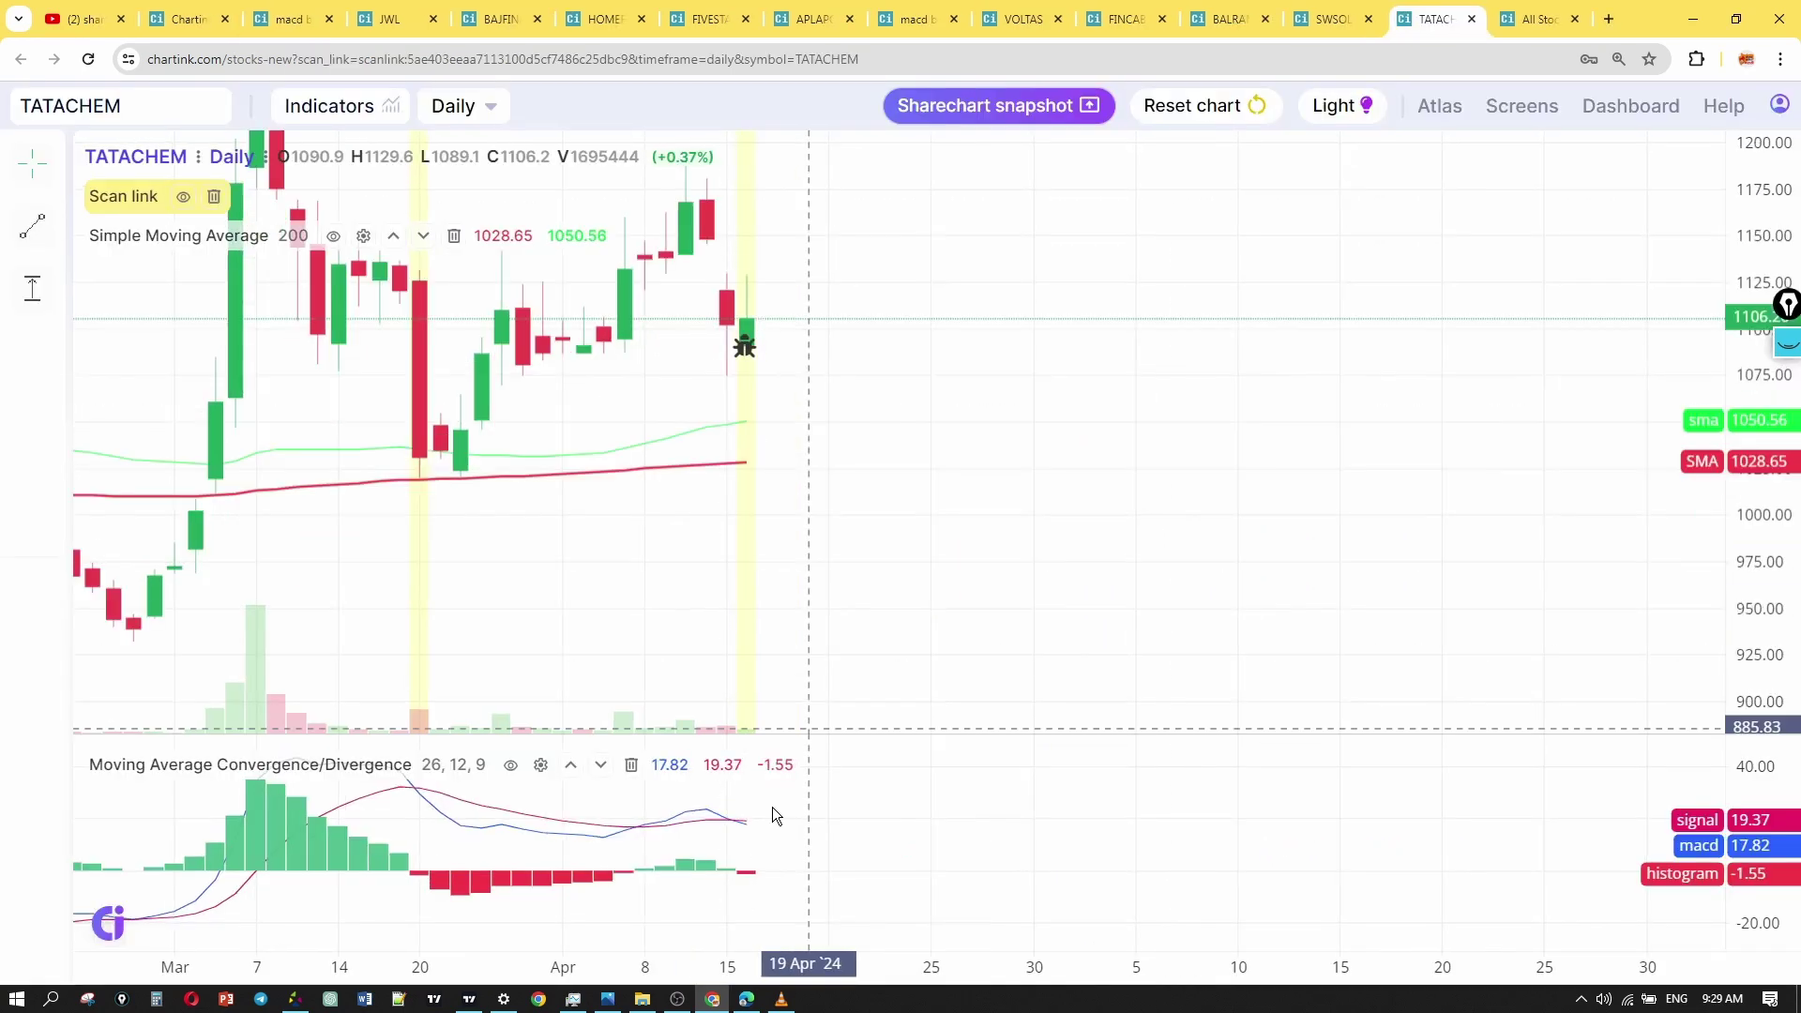
pyautogui.moveTo(818, 656); pyautogui.dragTo(821, 565)
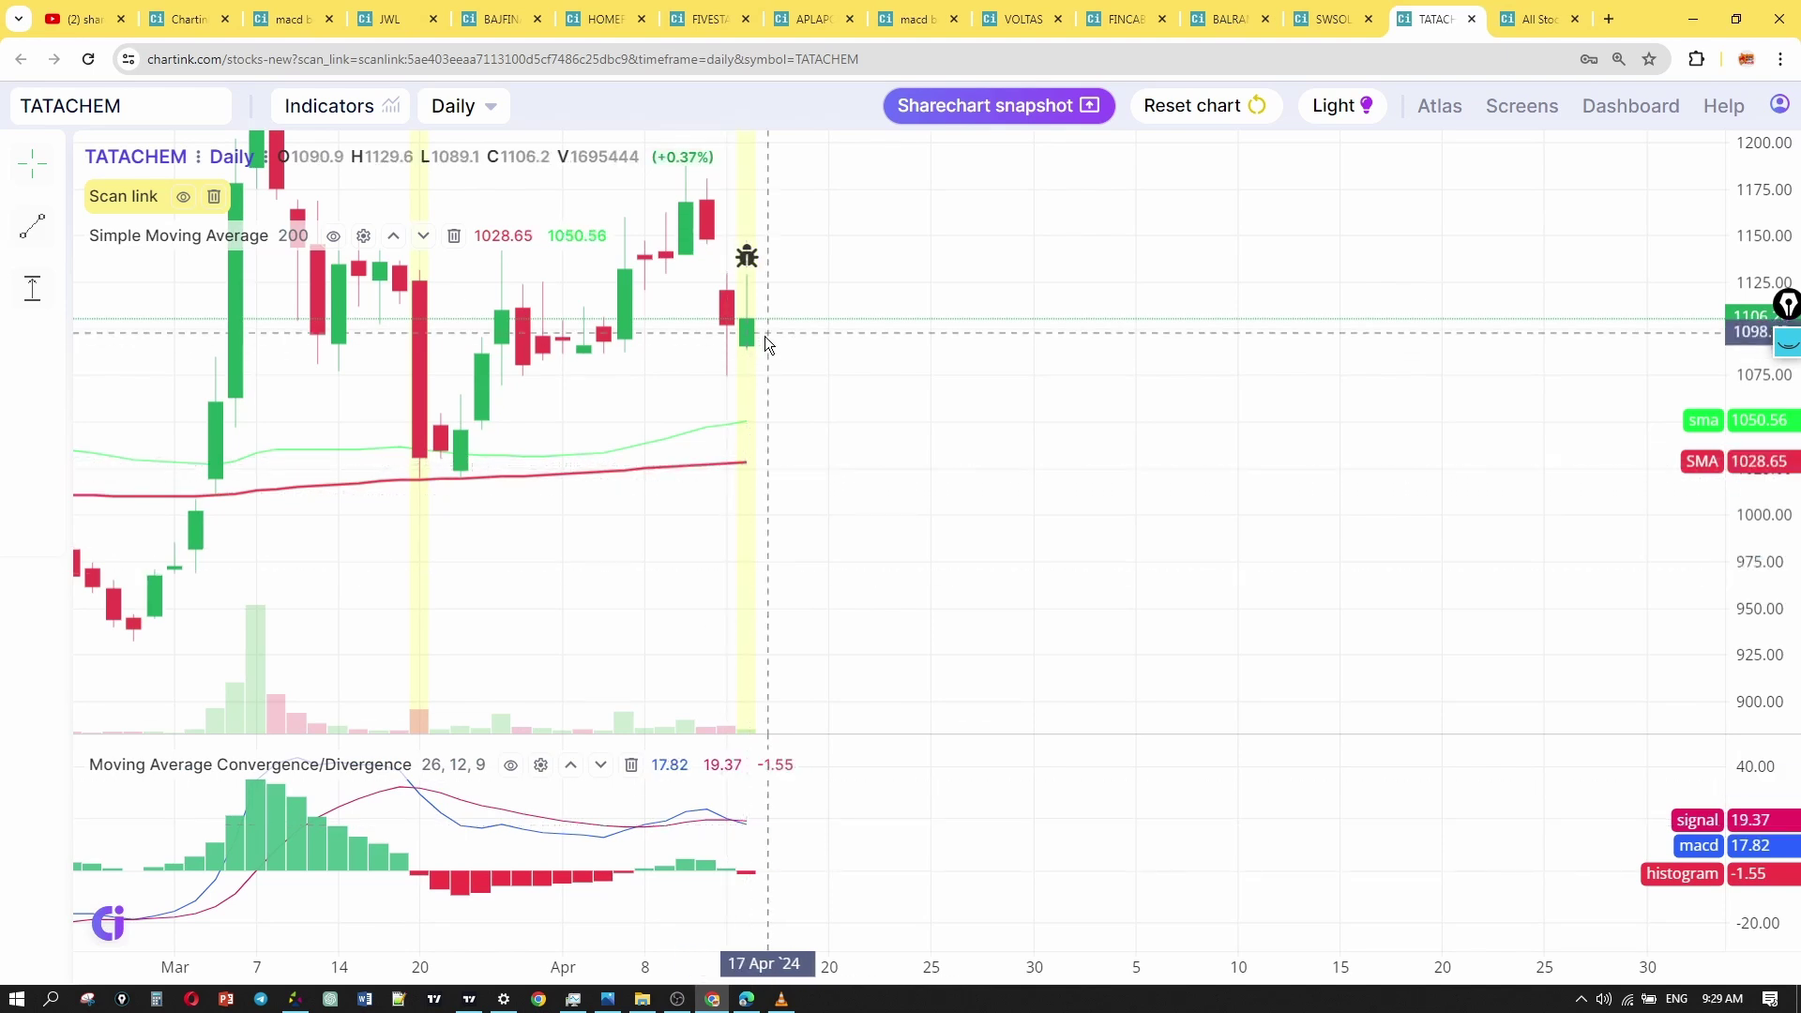
# - Re-enable the Close less than or equal to Sma 200 filter in the bearish scan, run it and review the filtered stocks
pyautogui.click(298, 20)
pyautogui.scroll(3, 480, 368)
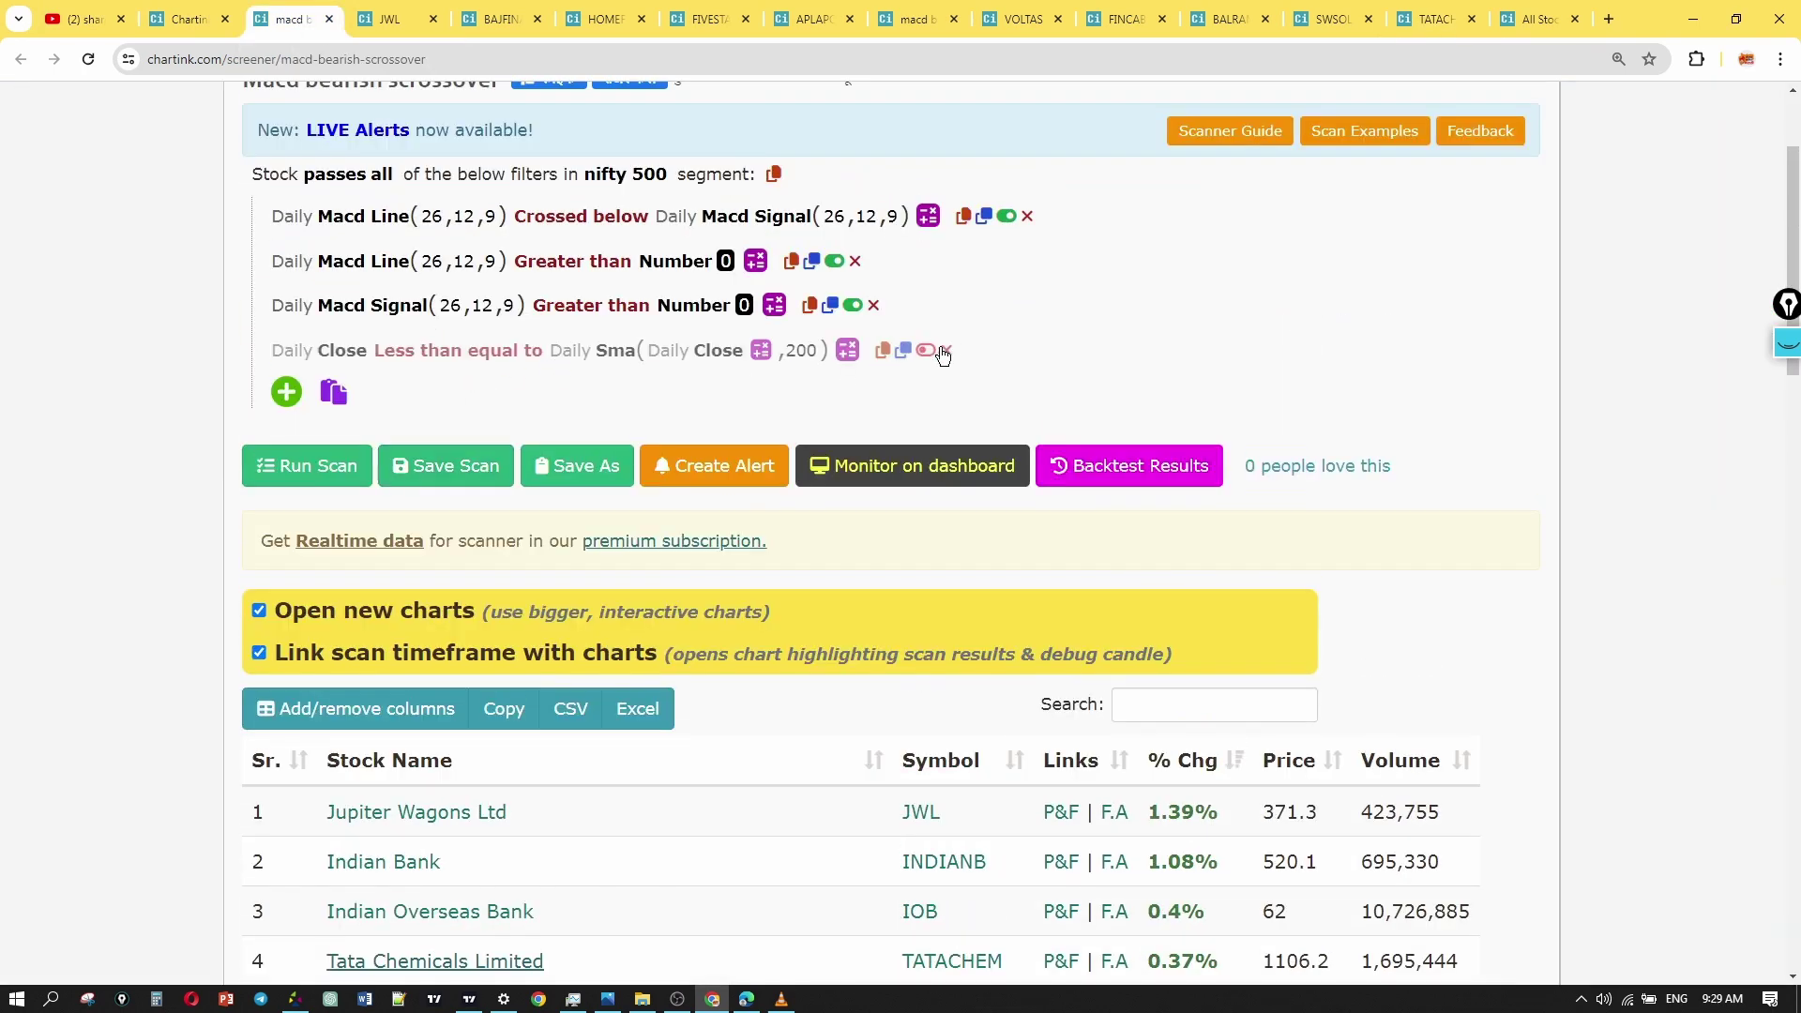
pyautogui.click(298, 469)
pyautogui.scroll(-5, 413, 544)
pyautogui.scroll(2, 450, 507)
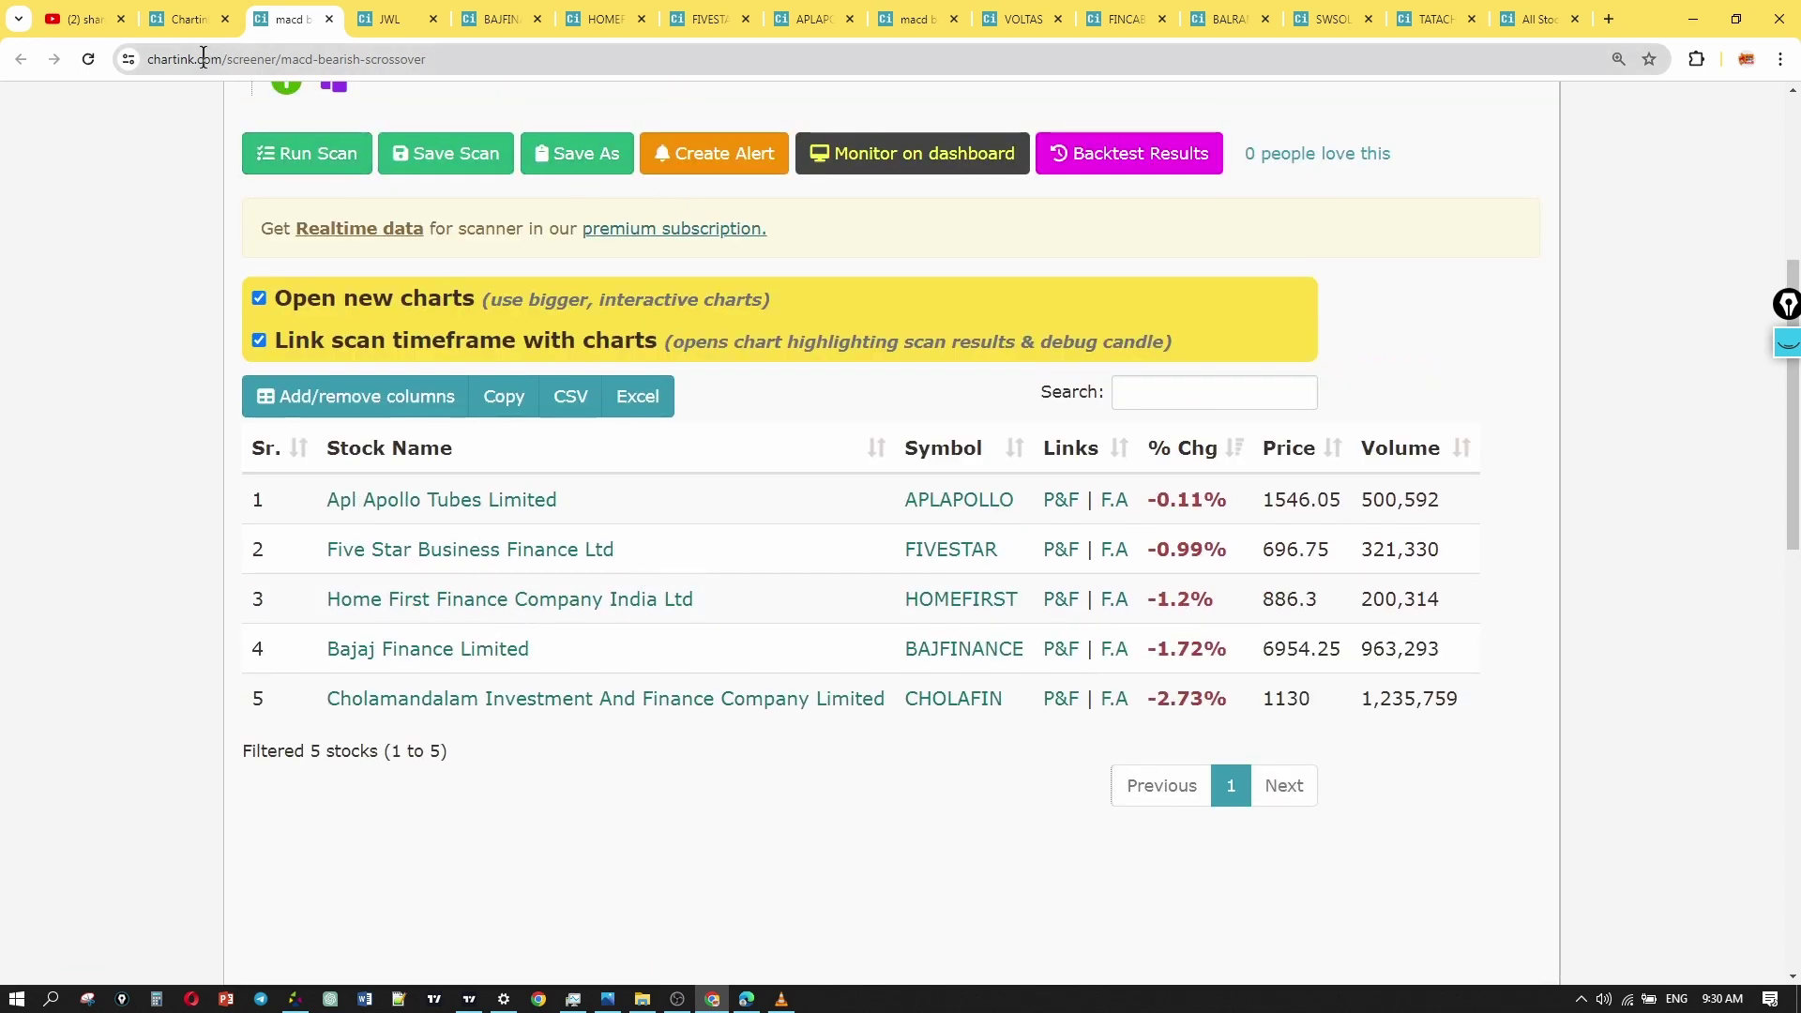
# - Open the dashboard of saved scans and refresh it to check the macd bearish scrossover scan's clause
pyautogui.click(193, 25)
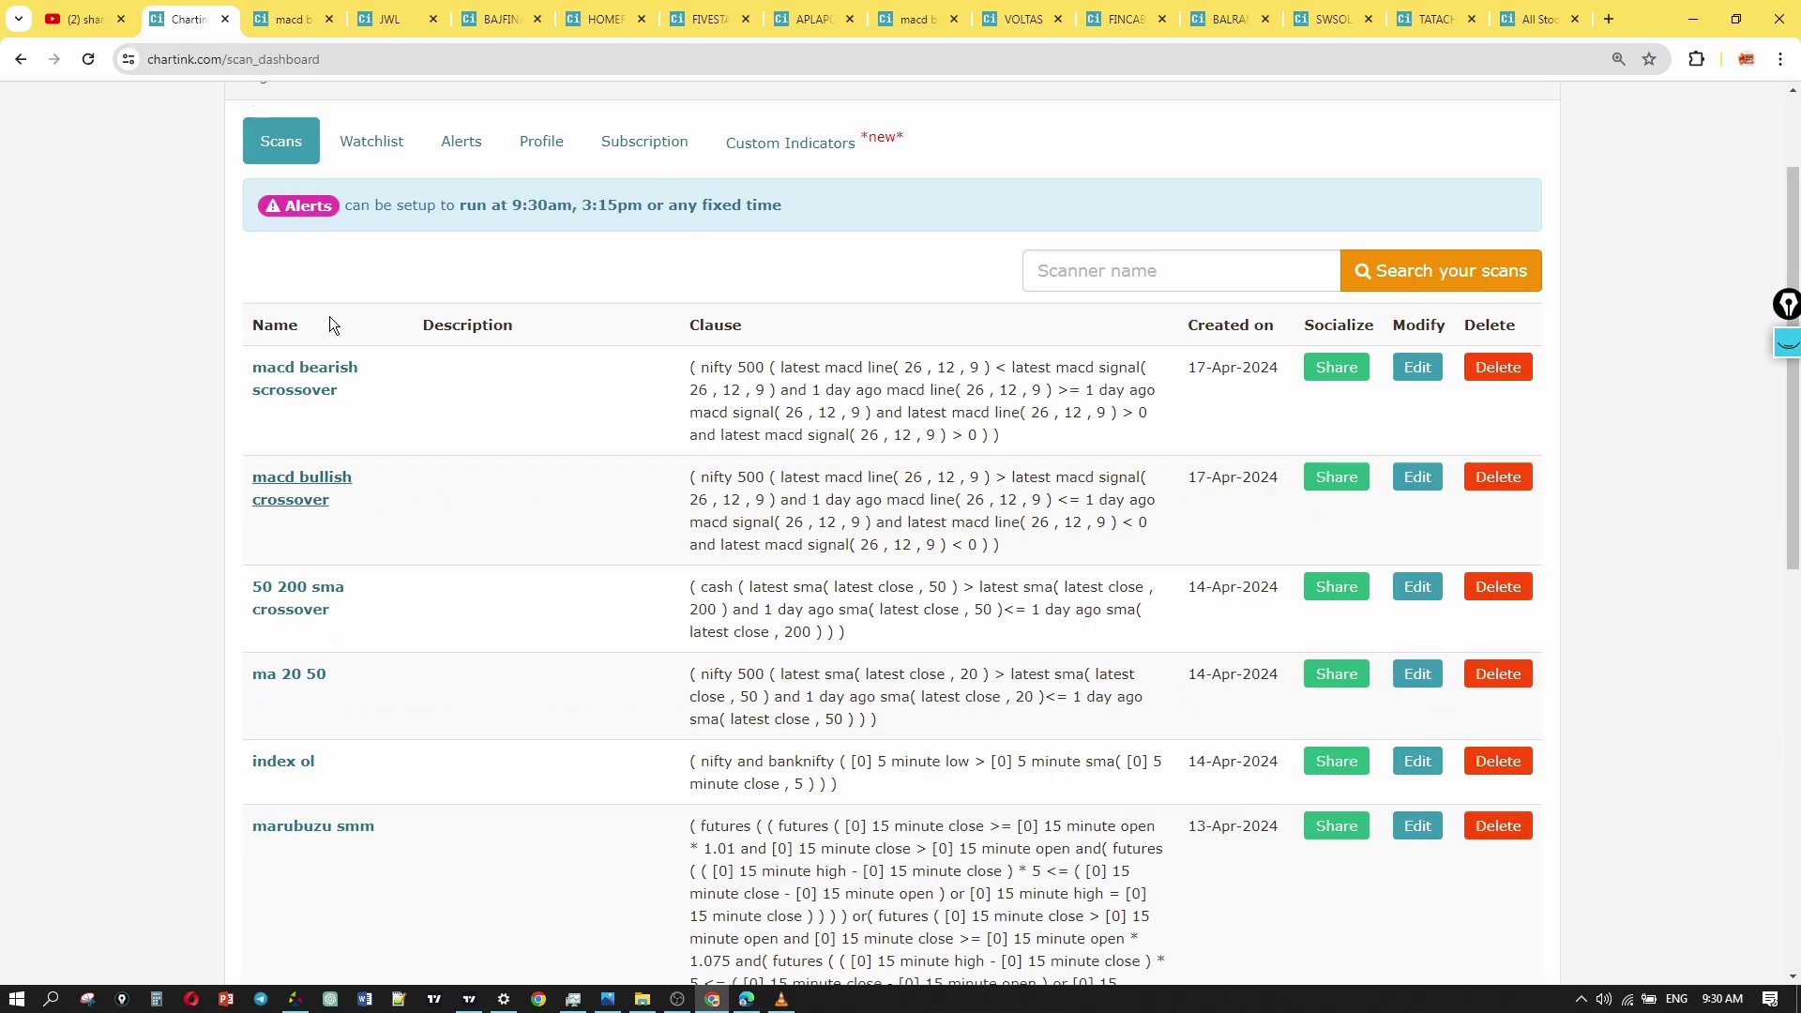
pyautogui.click(298, 26)
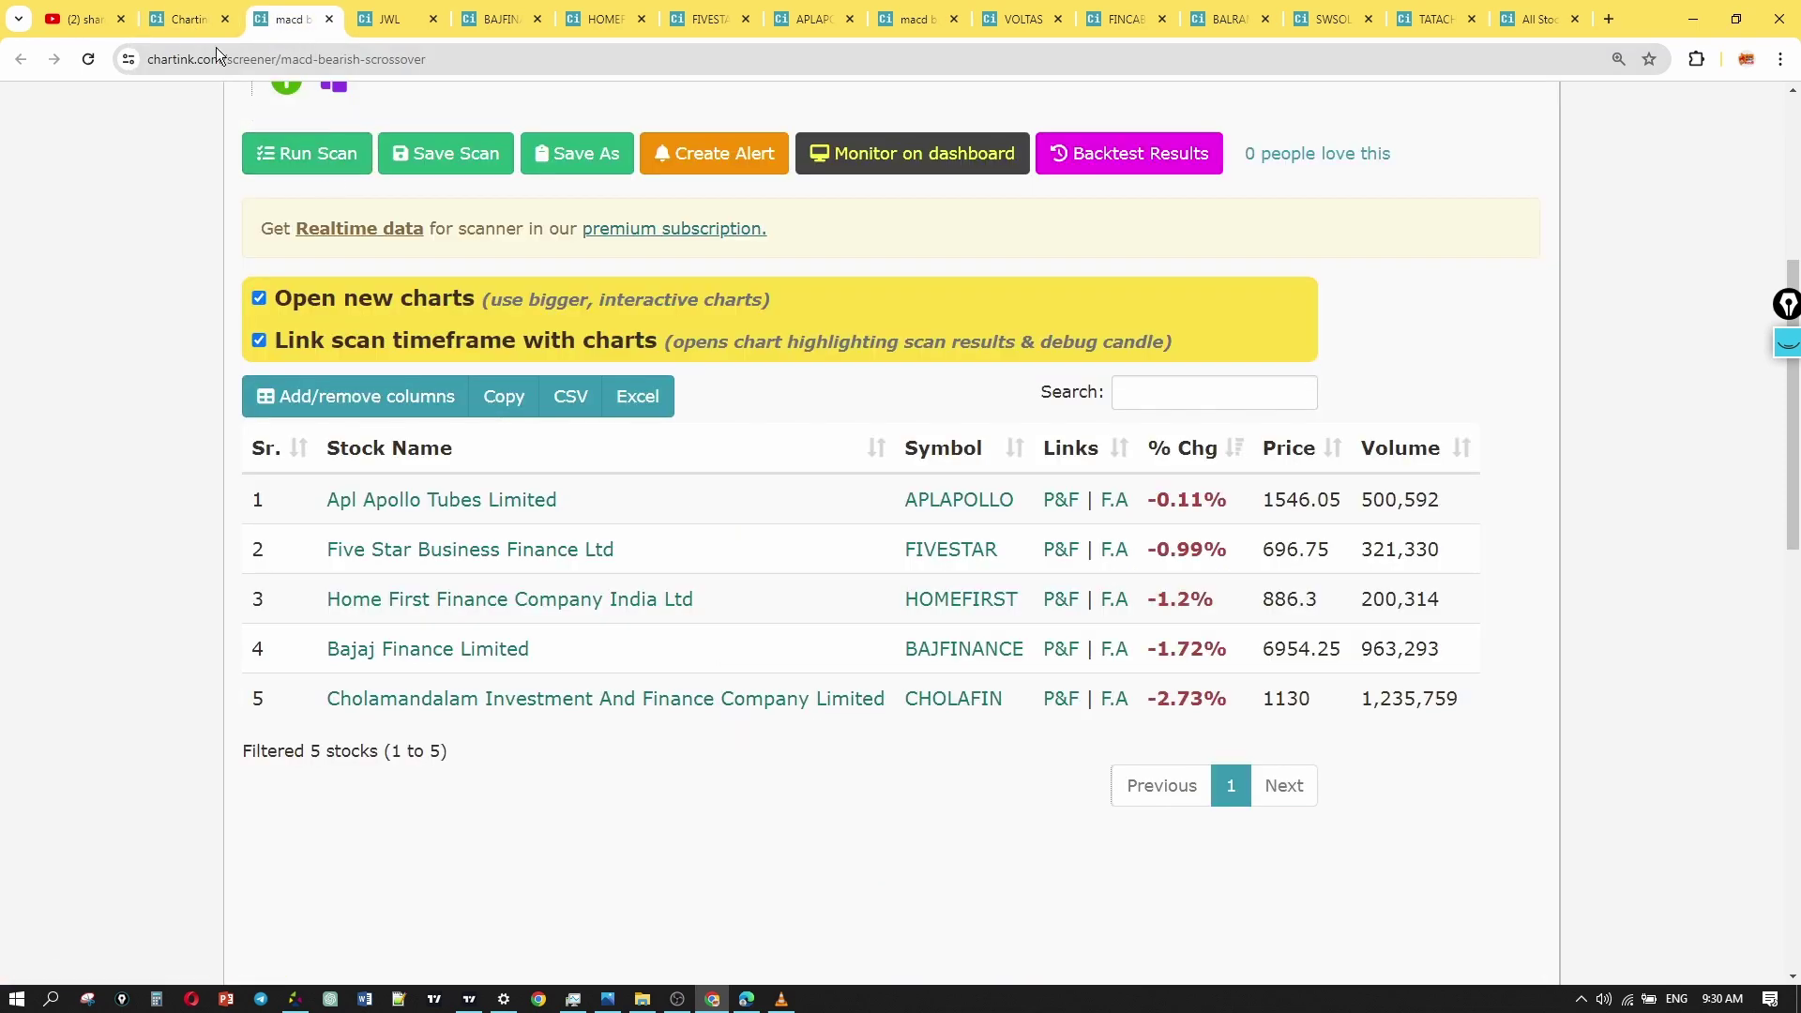
pyautogui.click(190, 19)
pyautogui.scroll(2, 488, 434)
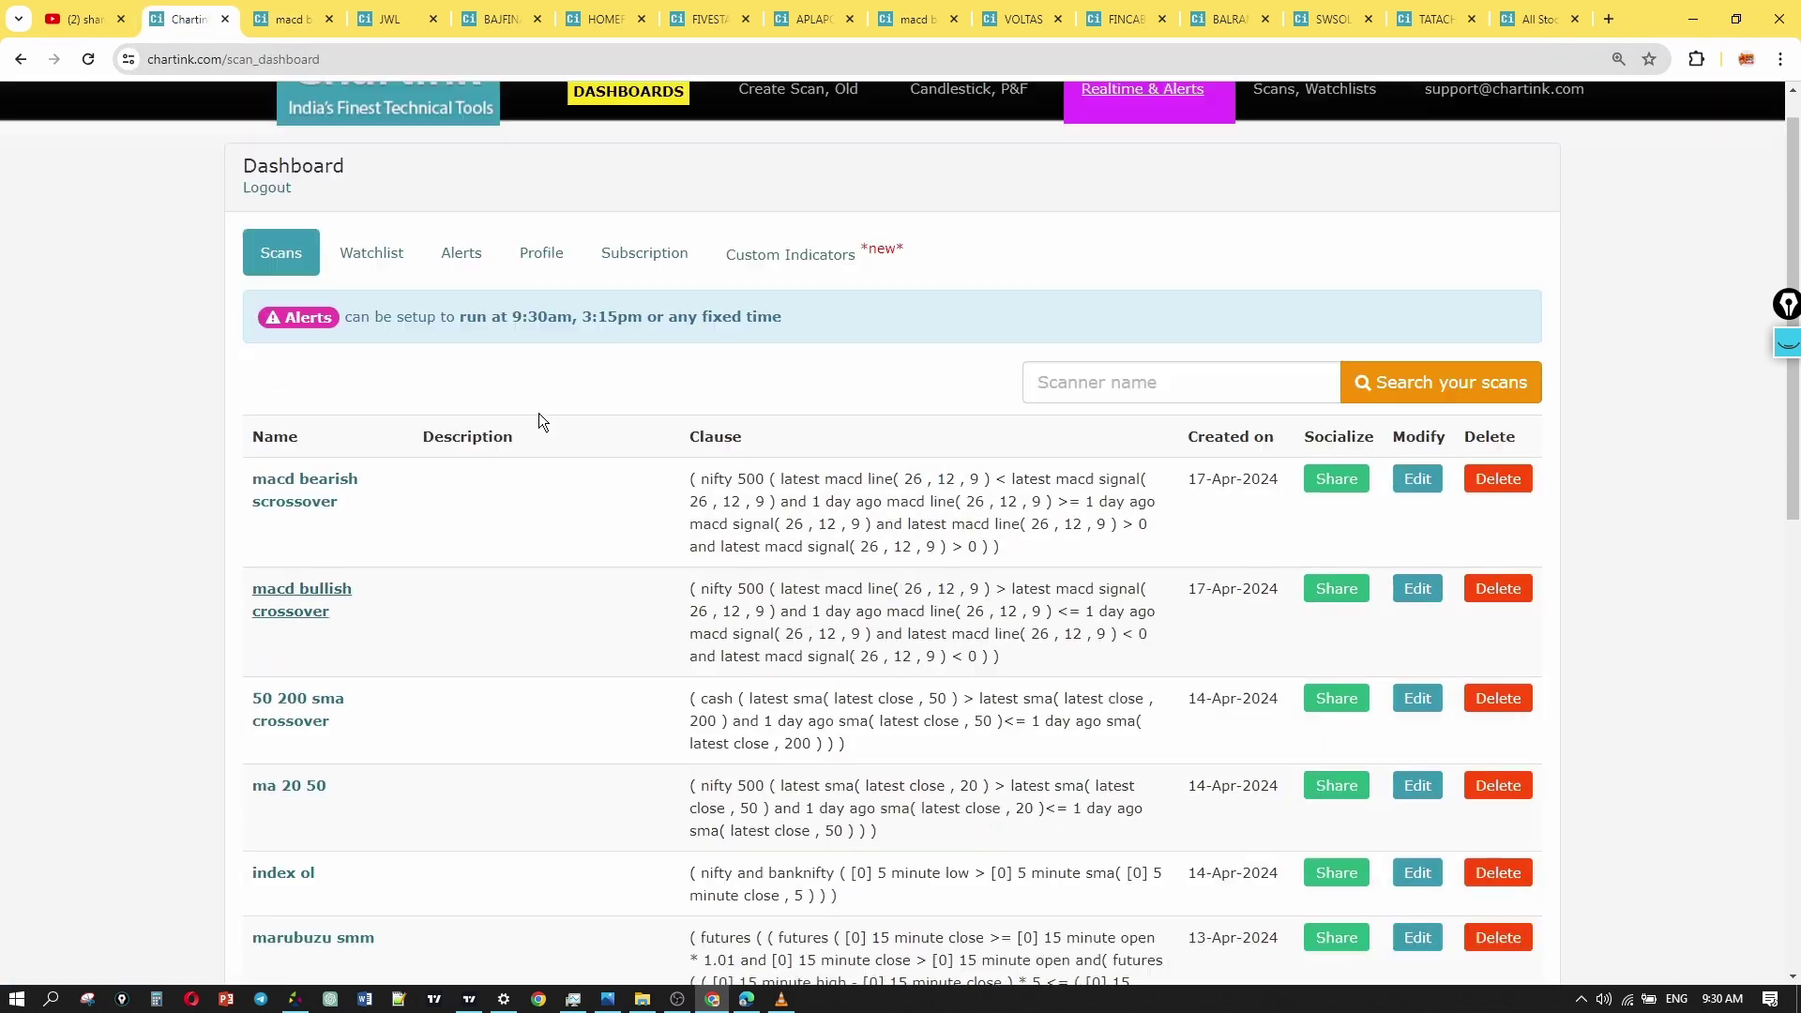
pyautogui.click(1270, 136)
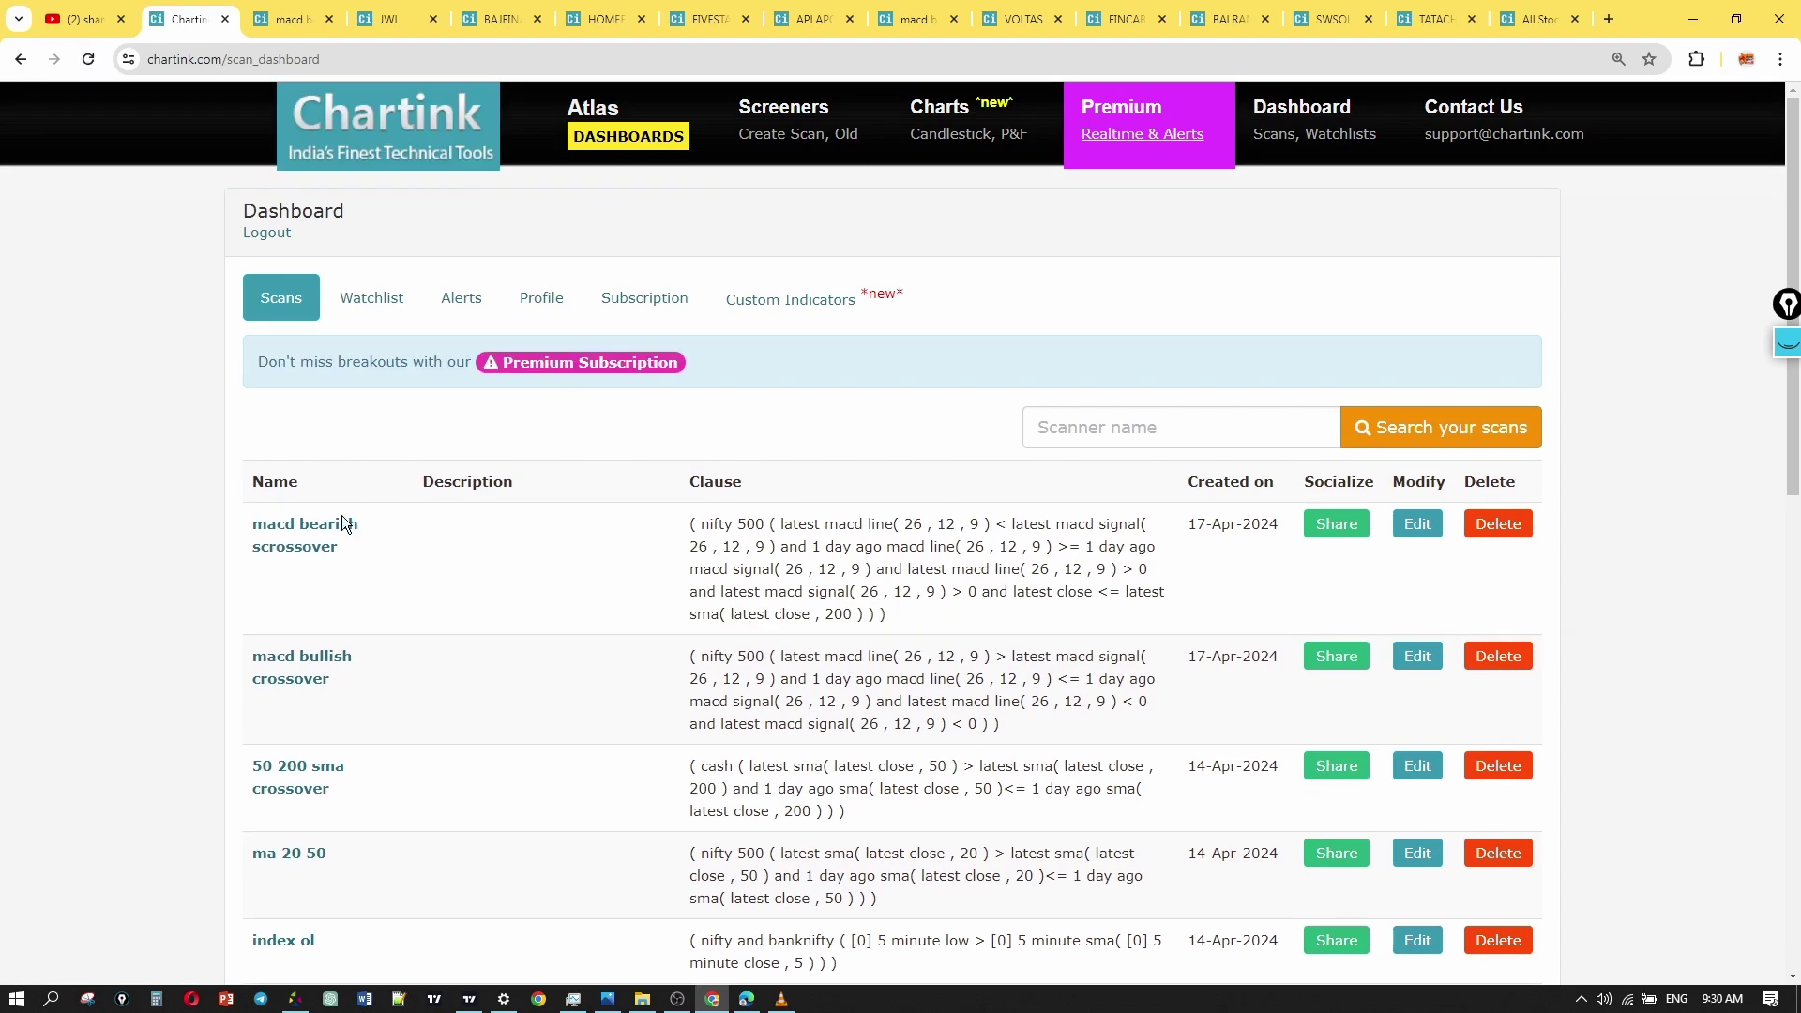
# - Add Daily Parabolic Sar (0.02, 0.02, 0.2) and Daily Rsi (14) measures to the bearish scan without an operation, and look over the filters
pyautogui.hotkey('ctrl', 'Tab')
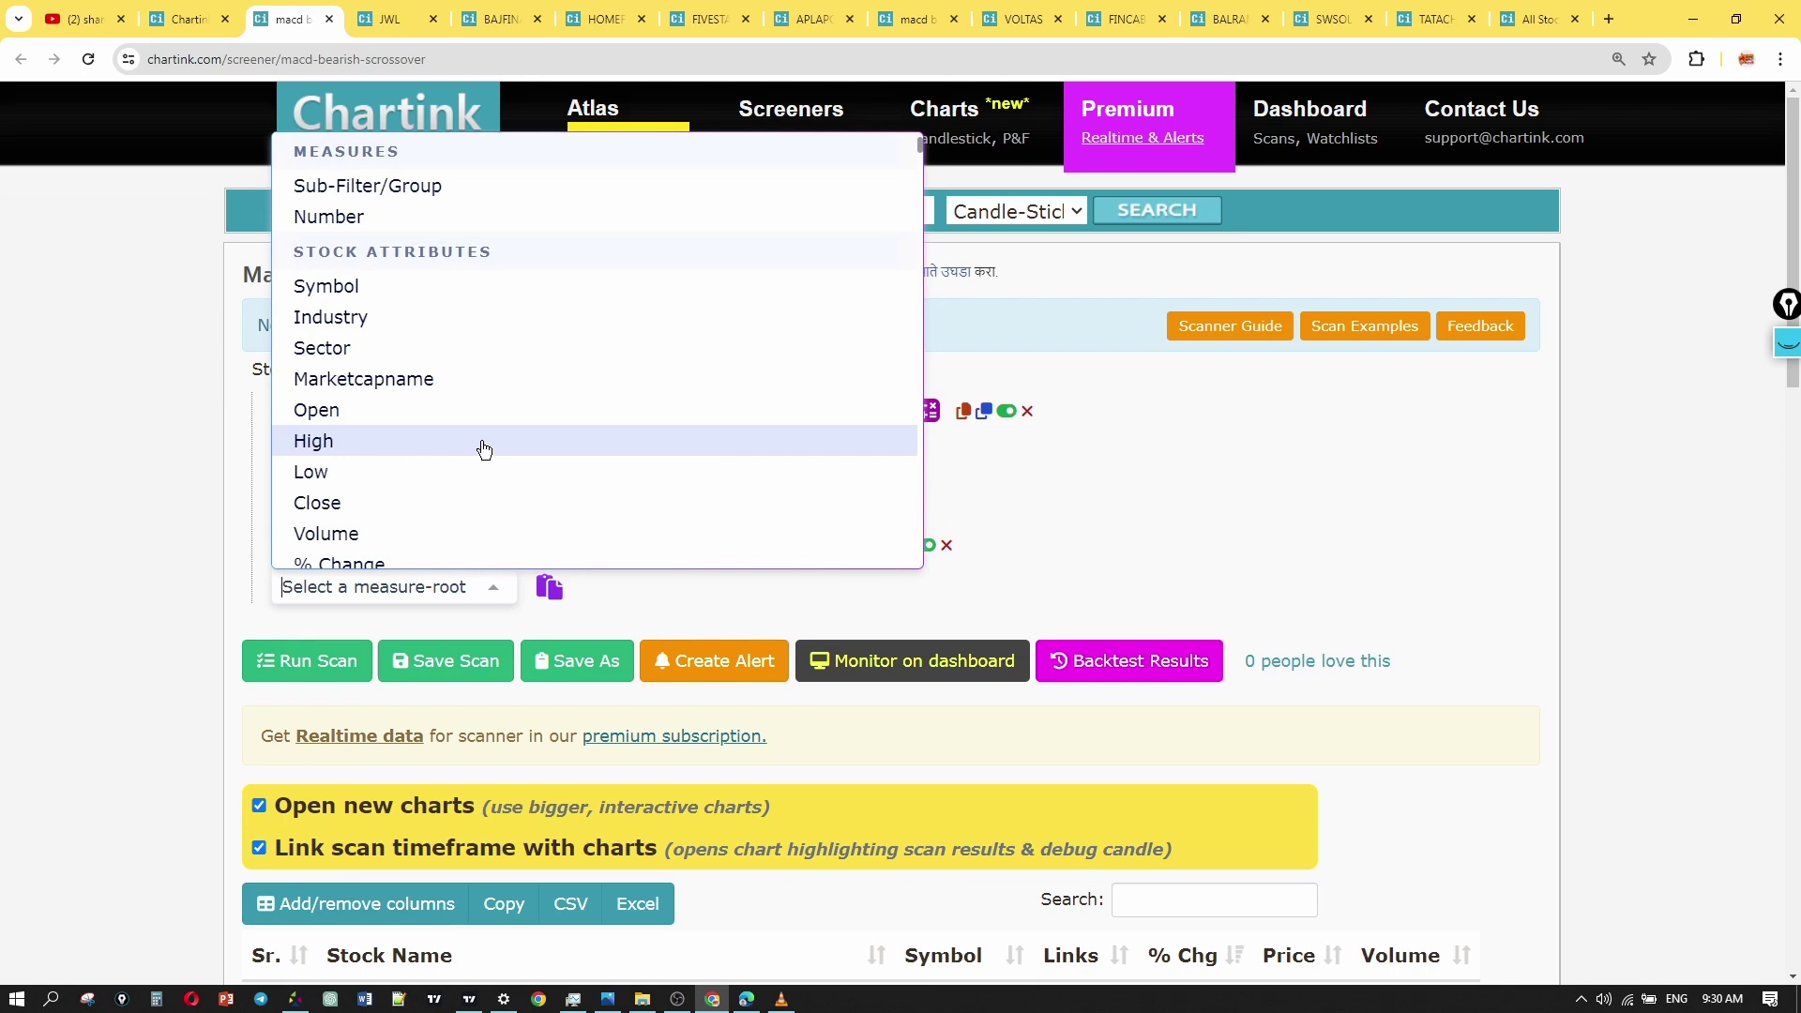
pyautogui.write('p')
pyautogui.press('BackSpace')
pyautogui.write('rsi')
pyautogui.press('Return')
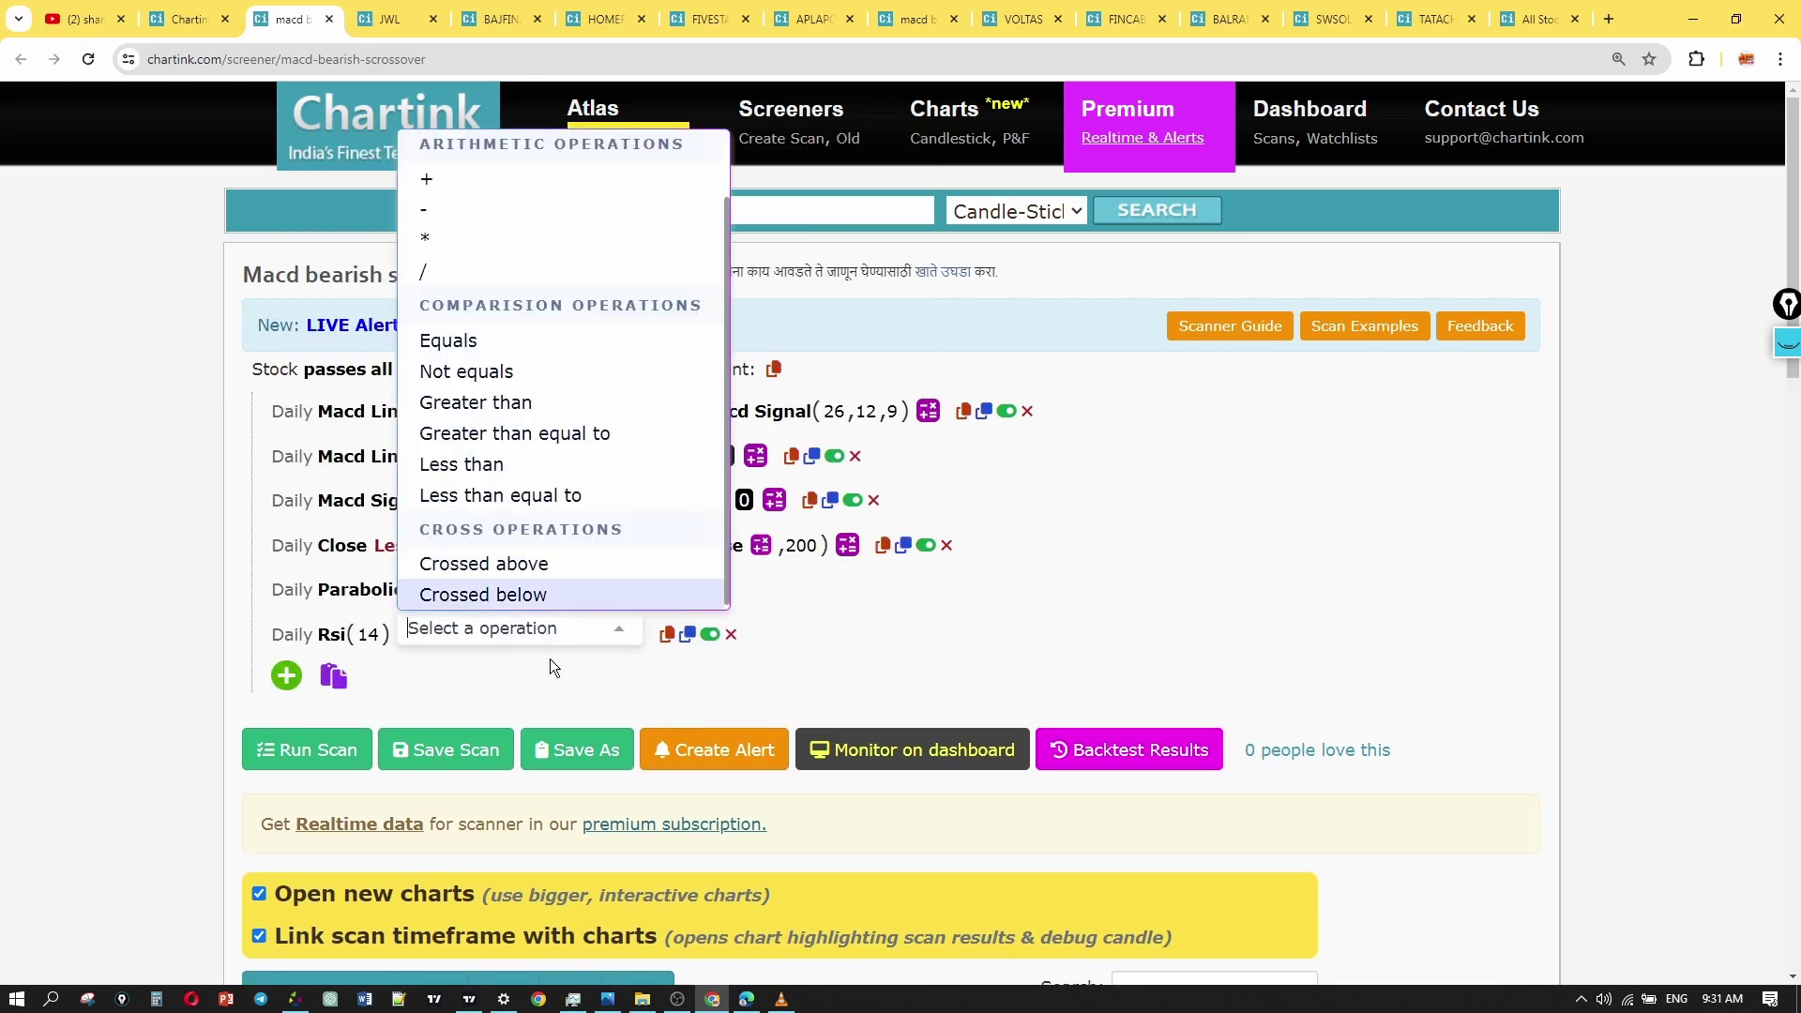
pyautogui.click(549, 662)
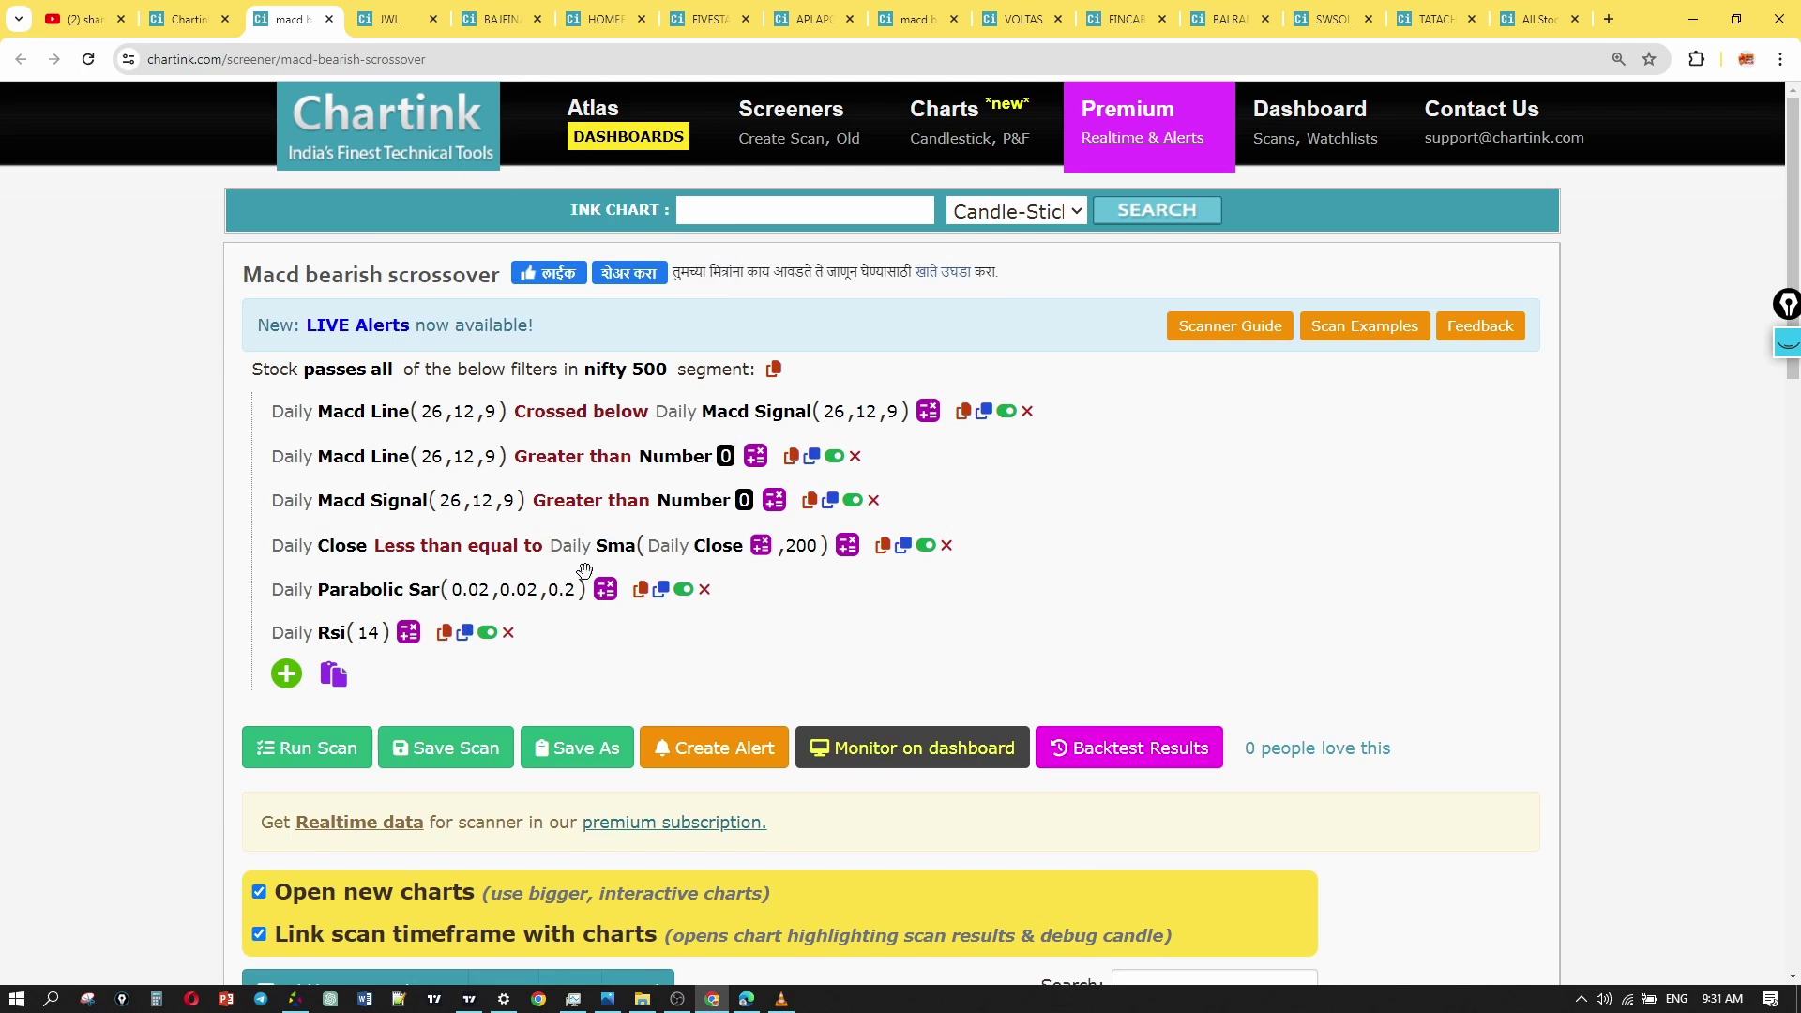
pyautogui.scroll(-2, 589, 580)
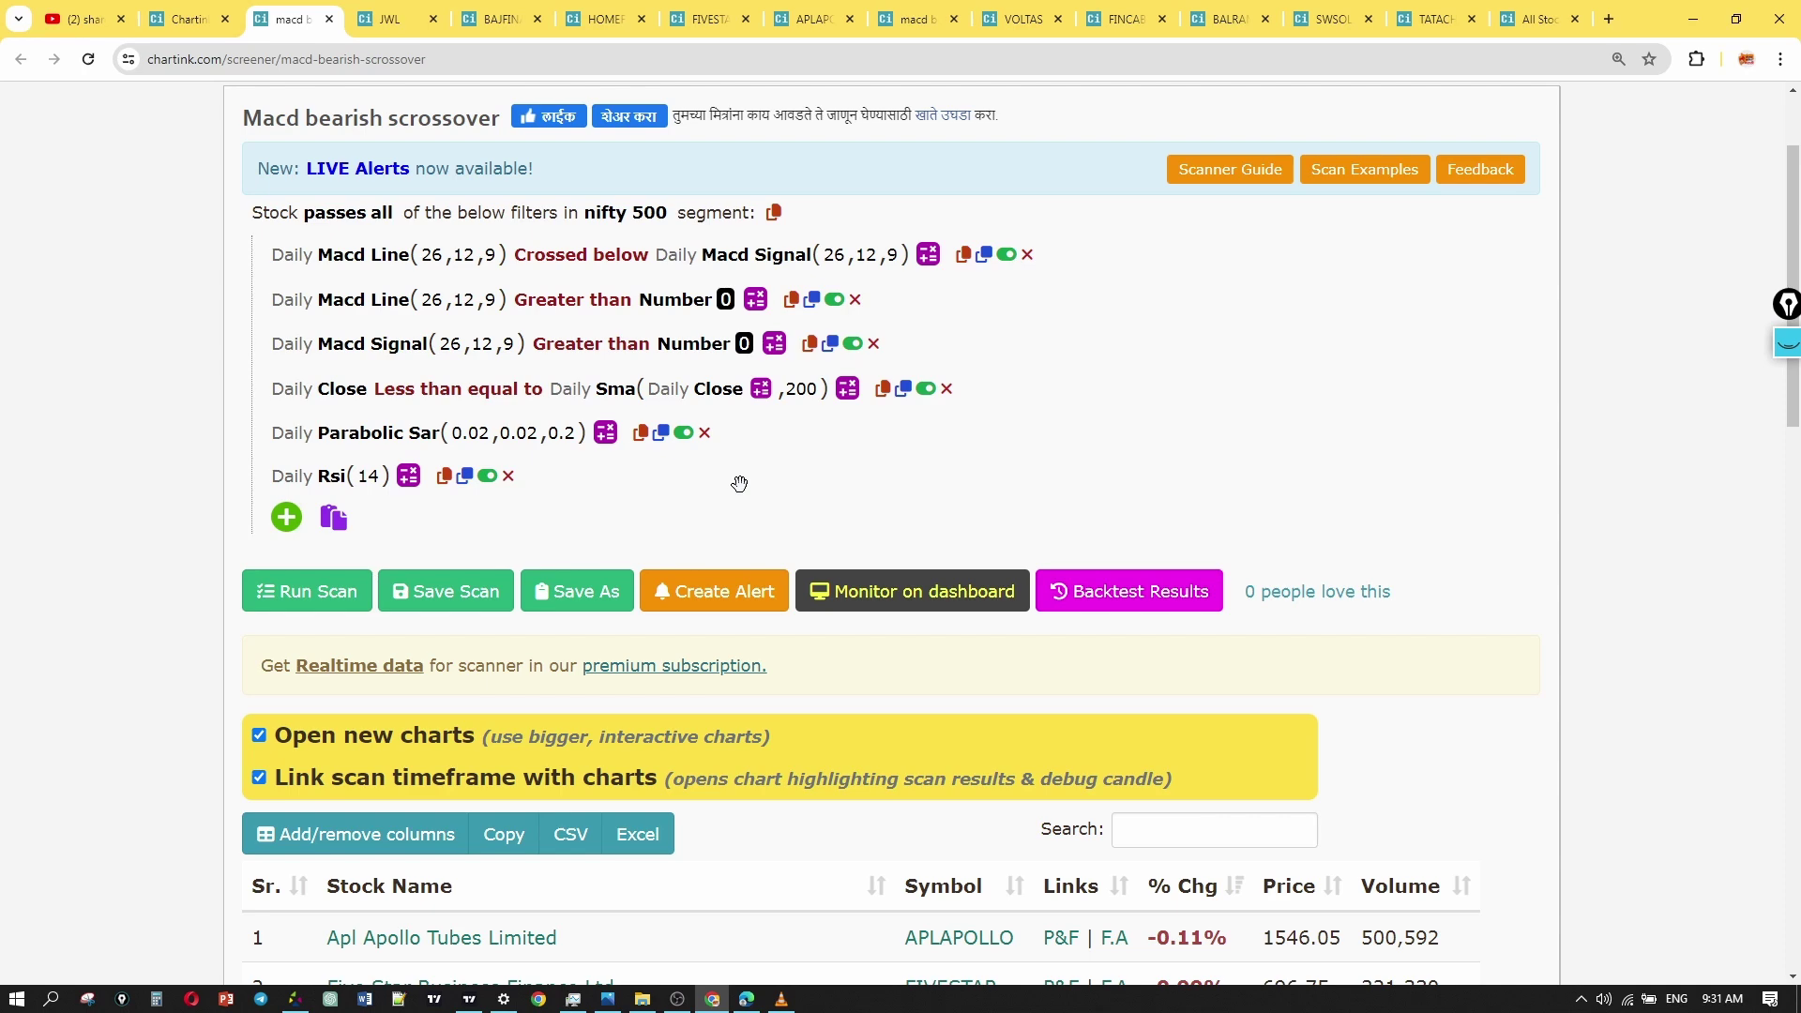
pyautogui.scroll(2, 769, 454)
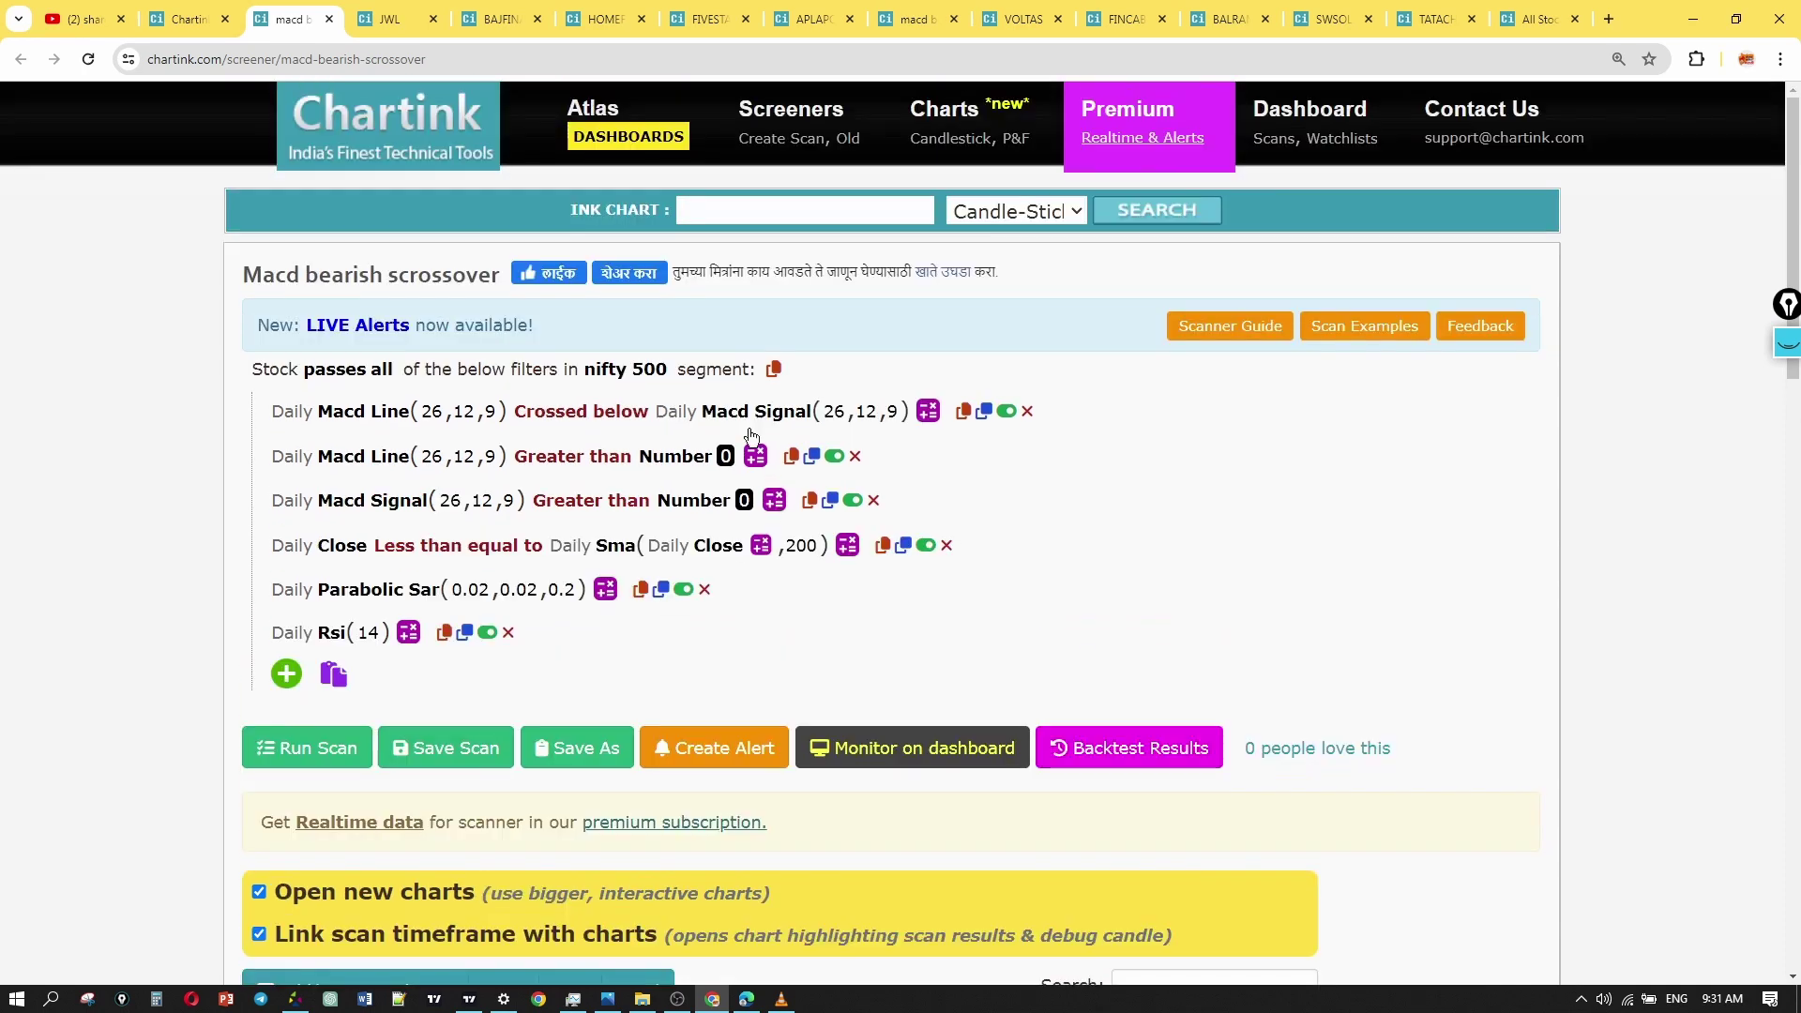